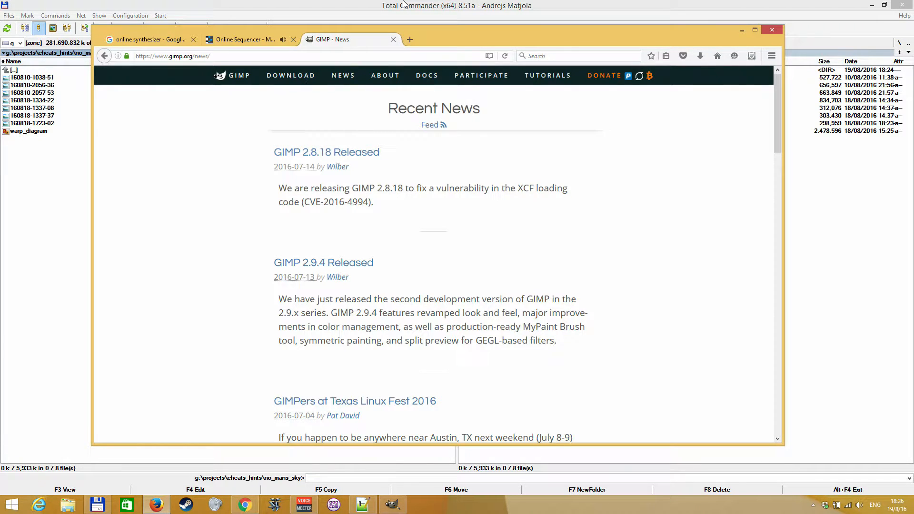
# - Switch to GIMP and check the installed version in its About information
pyautogui.moveTo(391, 507)
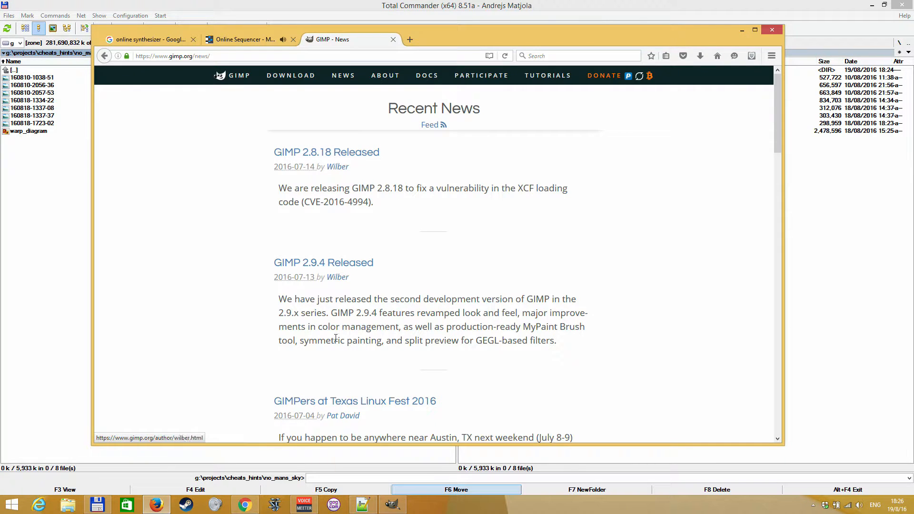
pyautogui.click(394, 506)
pyautogui.click(307, 22)
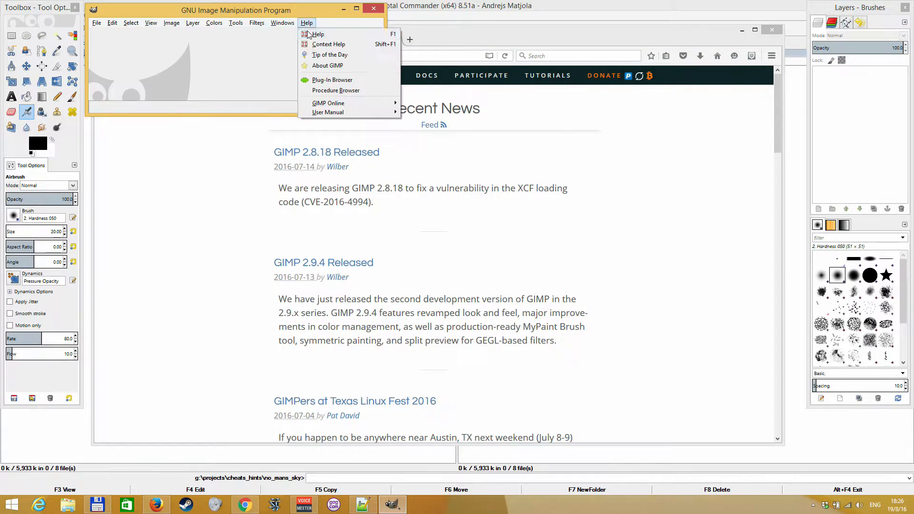
pyautogui.click(319, 65)
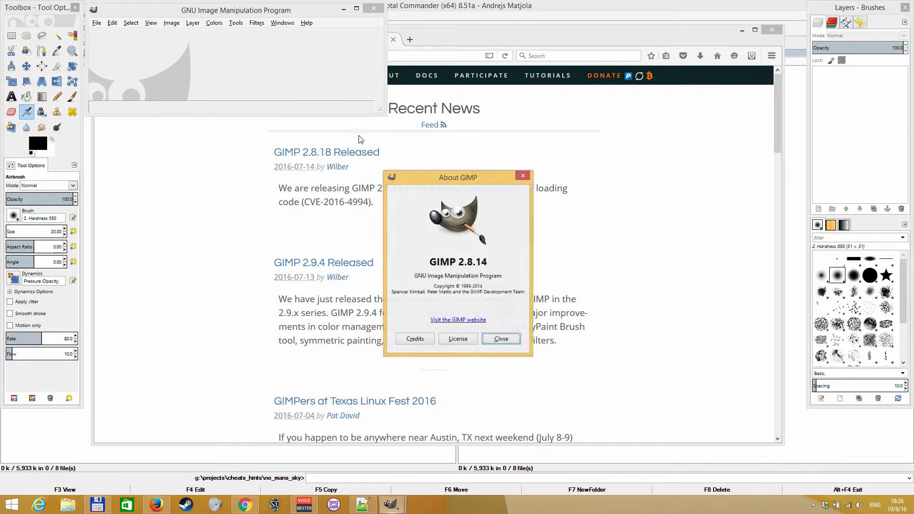
pyautogui.click(502, 339)
pyautogui.click(486, 161)
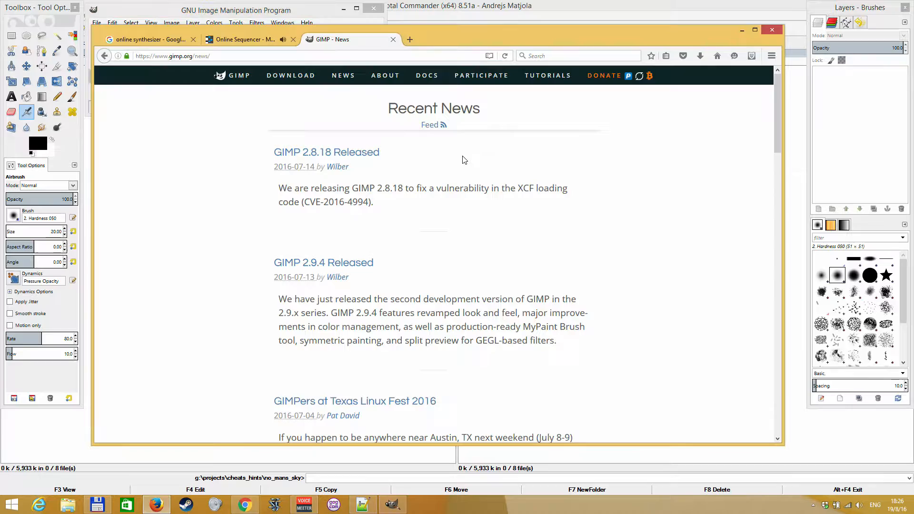
# - Switch to Total Commander and view warp_diagram.png from the no_mans_sky folder, closing the viewer when done
pyautogui.click(471, 4)
pyautogui.press('Up')
pyautogui.press('Up')
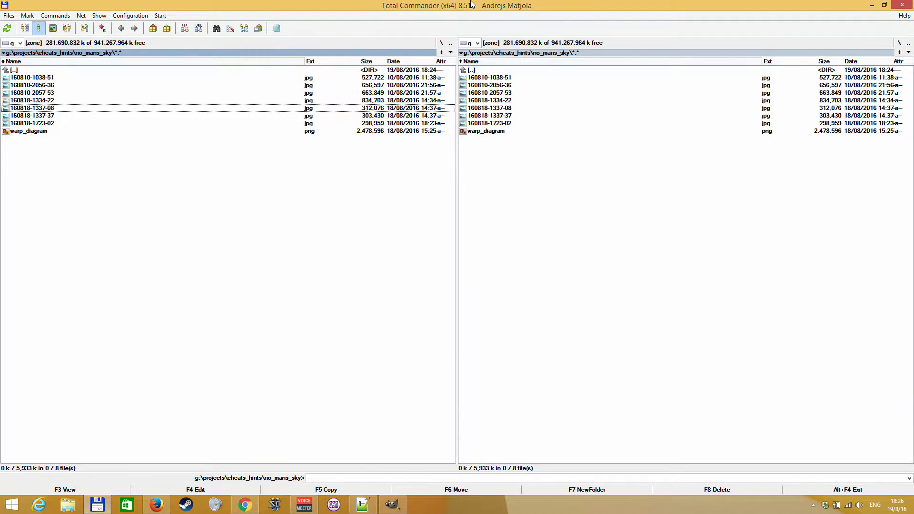
pyautogui.press('Down')
pyautogui.press('Down')
pyautogui.press('Down')
pyautogui.press('Return')
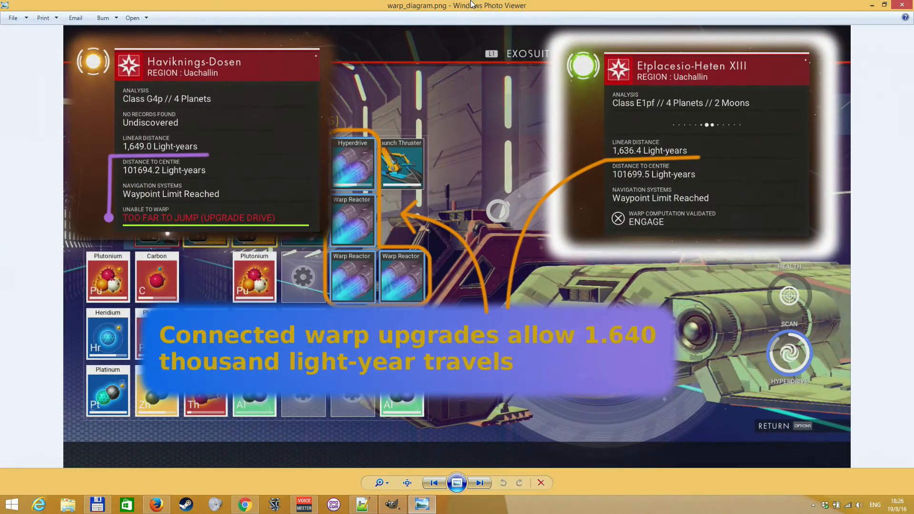
pyautogui.click(897, 6)
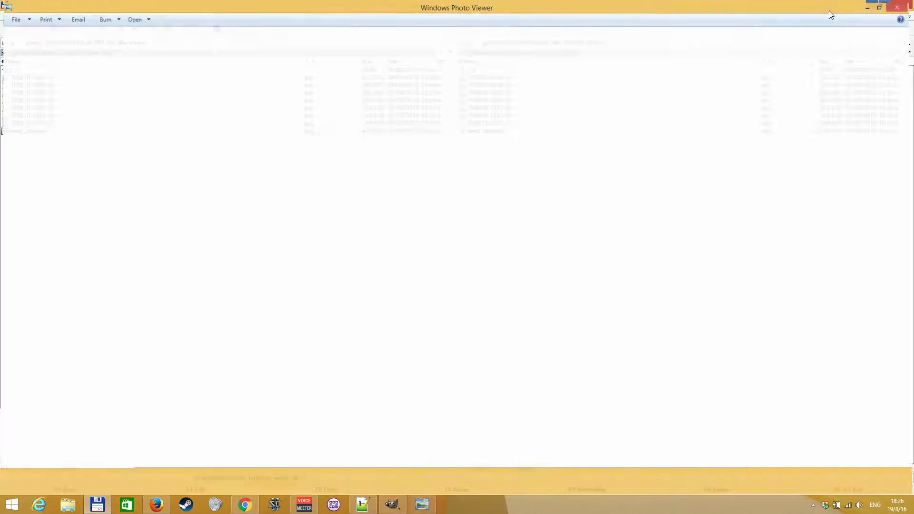
pyautogui.press('Up')
pyautogui.press('Up')
pyautogui.press('Up')
pyautogui.press('Up')
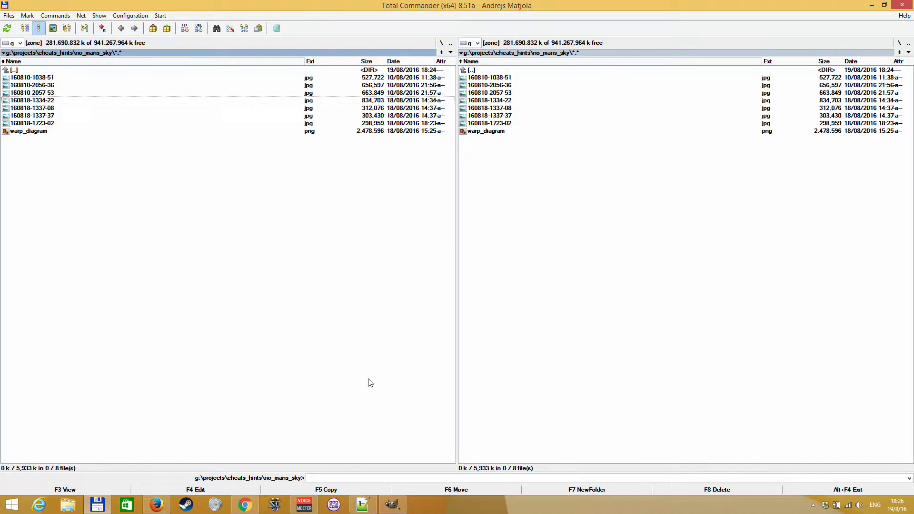
pyautogui.click(157, 505)
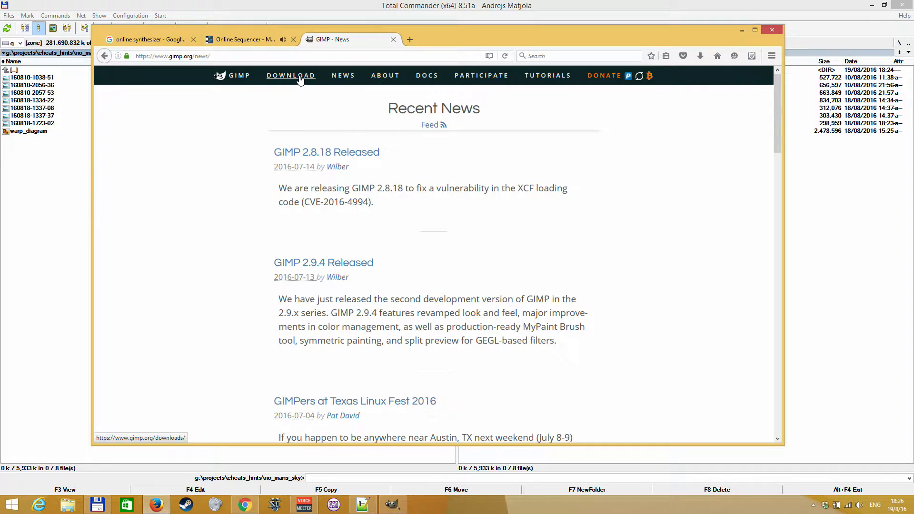
pyautogui.click(393, 504)
pyautogui.click(94, 28)
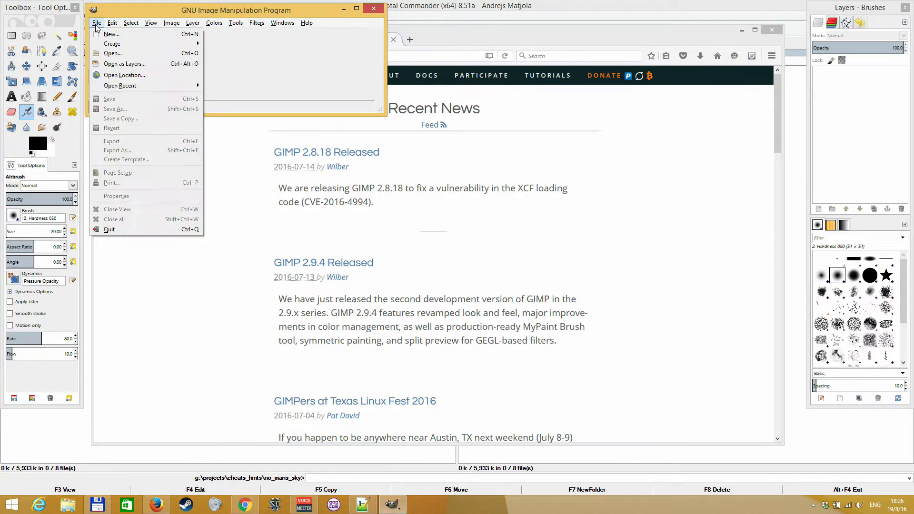
pyautogui.click(119, 52)
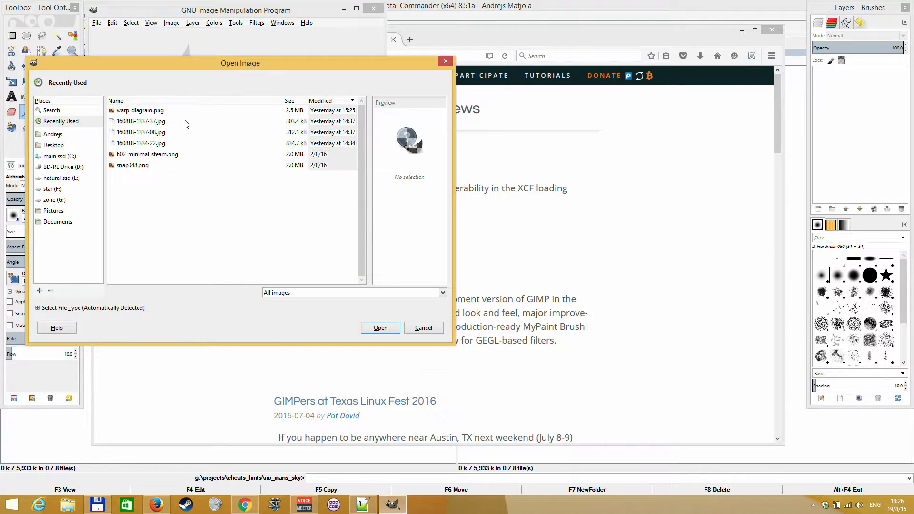
pyautogui.press('Return')
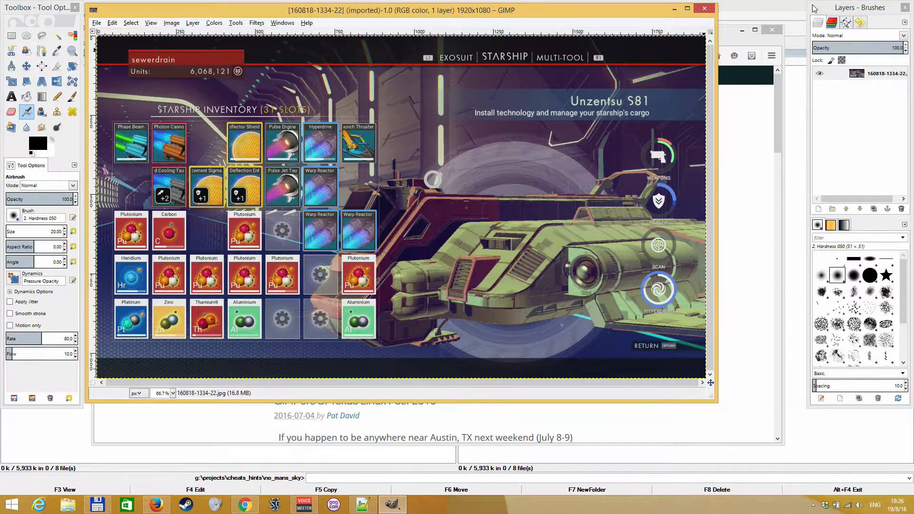
# - Shift the Layers - Brushes dock slightly towards the image window
pyautogui.click(842, 9)
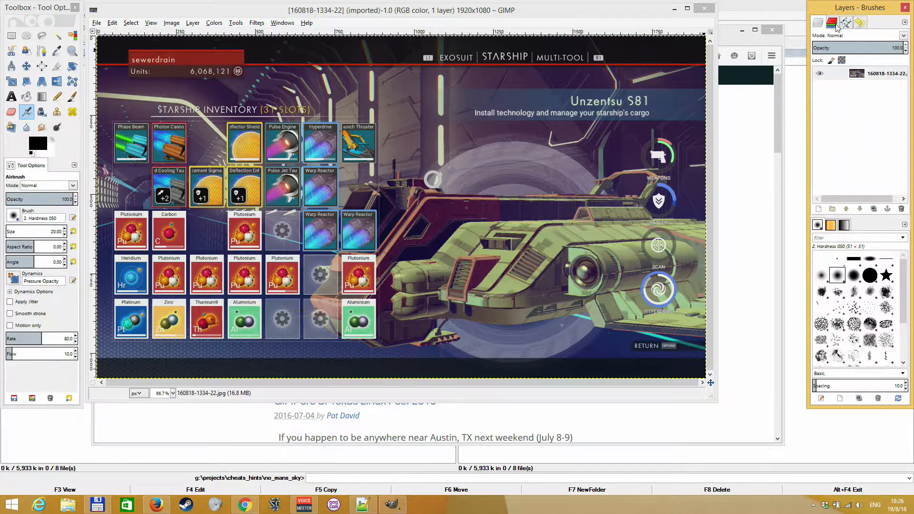
pyautogui.click(40, 5)
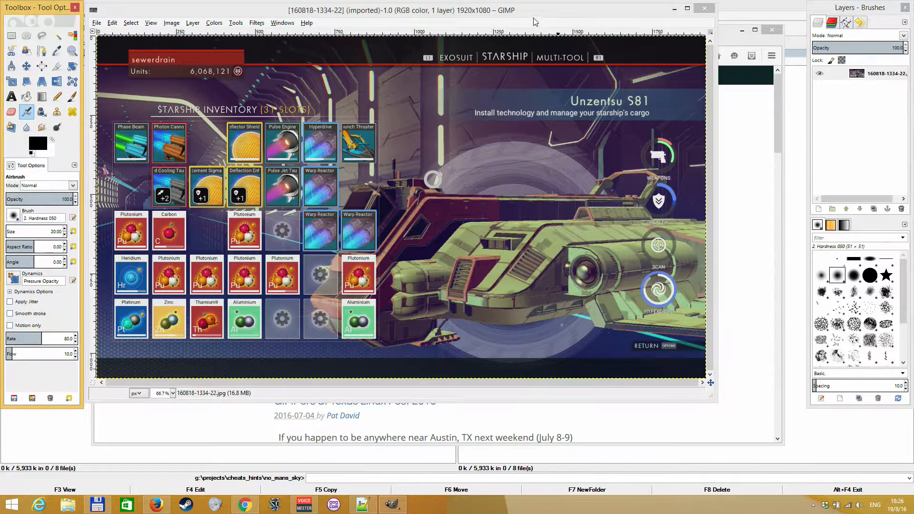
pyautogui.click(288, 286)
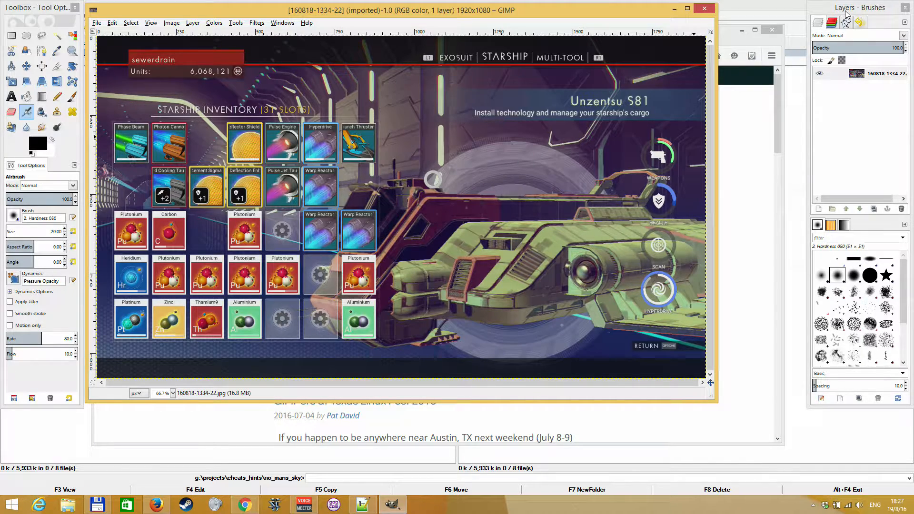
pyautogui.moveTo(845, 10)
pyautogui.mouseDown()
pyautogui.moveTo(613, 11)
pyautogui.moveTo(842, 12)
pyautogui.mouseUp()
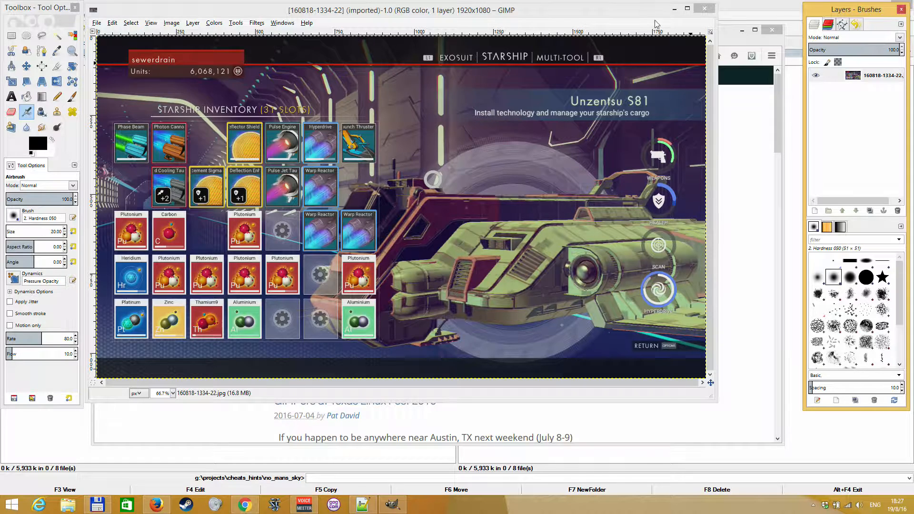
# - Examine the Layers dock's list of tabs and the dialogs that can be added to it as tabs
pyautogui.rightClick(873, 27)
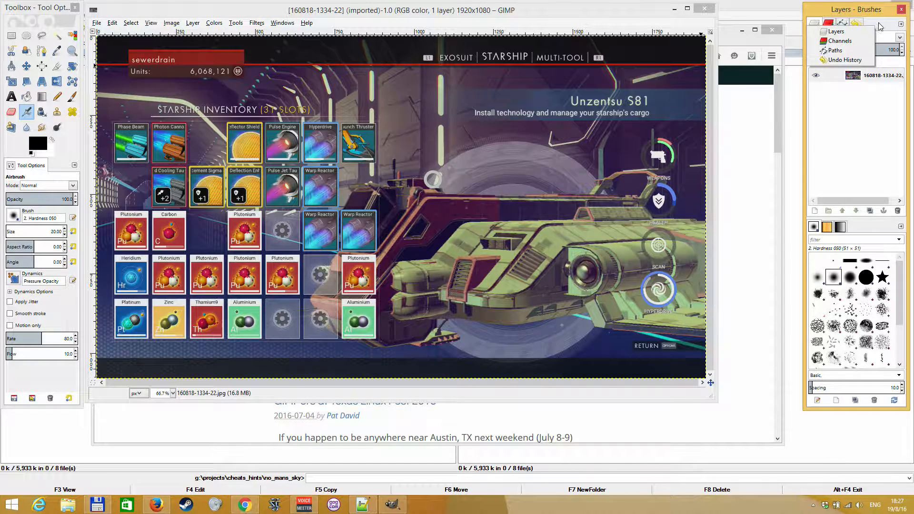
pyautogui.click(880, 27)
pyautogui.click(901, 24)
pyautogui.moveTo(867, 32)
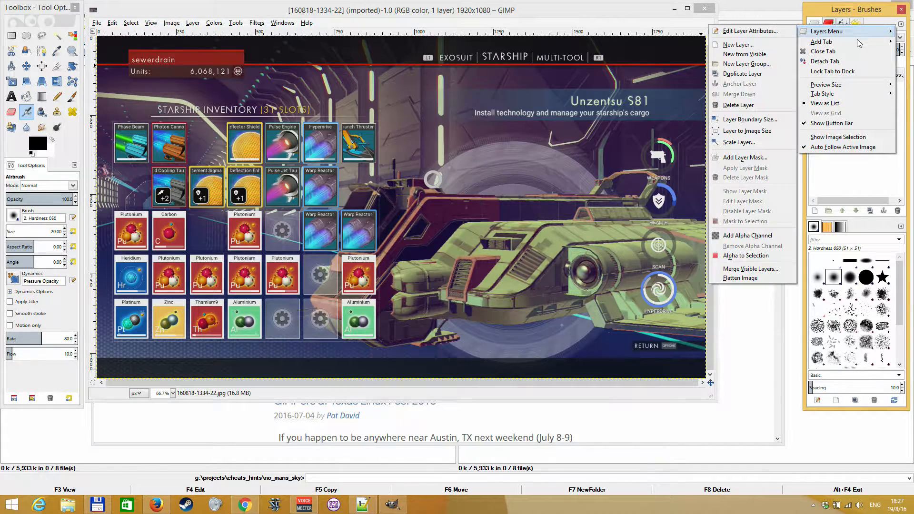
pyautogui.moveTo(848, 45)
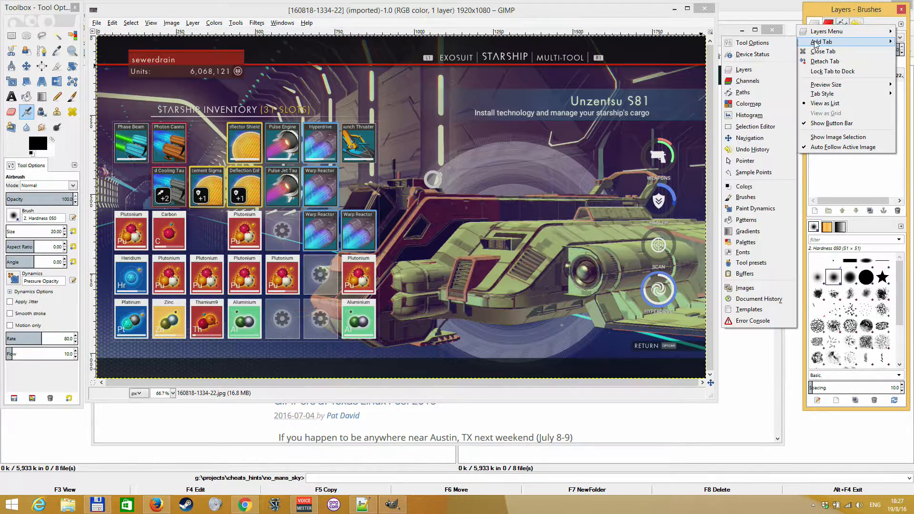
pyautogui.click(874, 13)
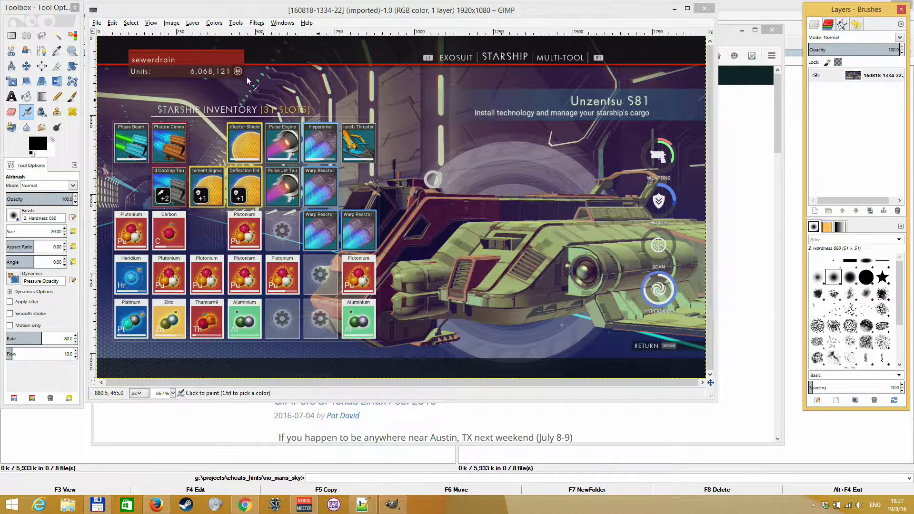
# - Enlarge the image window so that empty space surrounds the starship screenshot
pyautogui.click(75, 166)
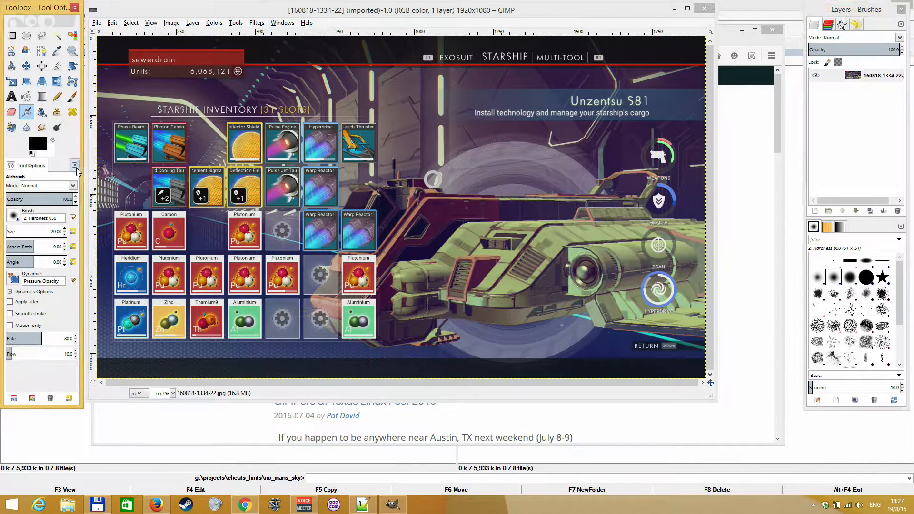
pyautogui.click(66, 167)
pyautogui.moveTo(717, 402); pyautogui.dragTo(794, 488)
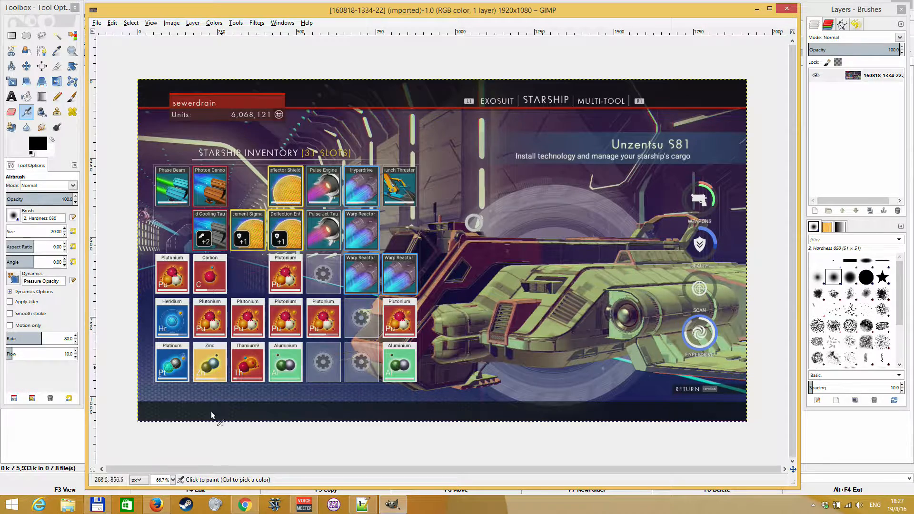
pyautogui.click(96, 23)
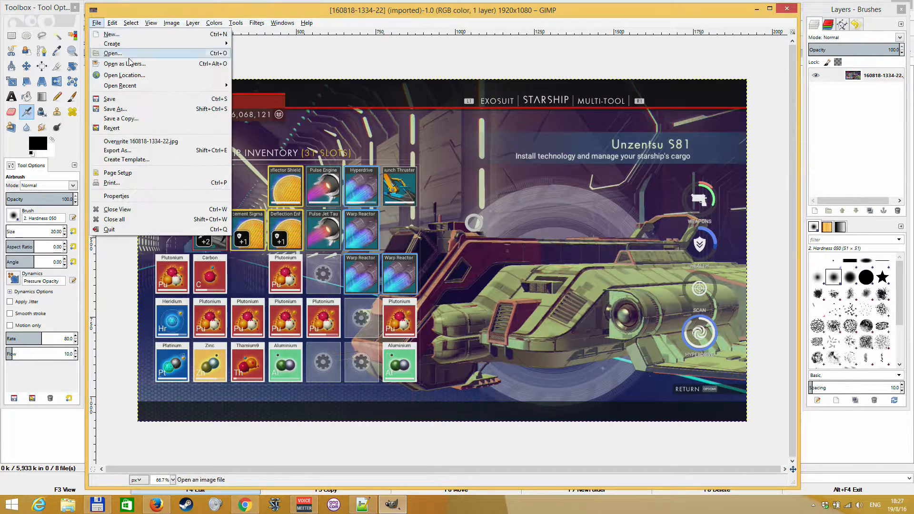
pyautogui.click(107, 57)
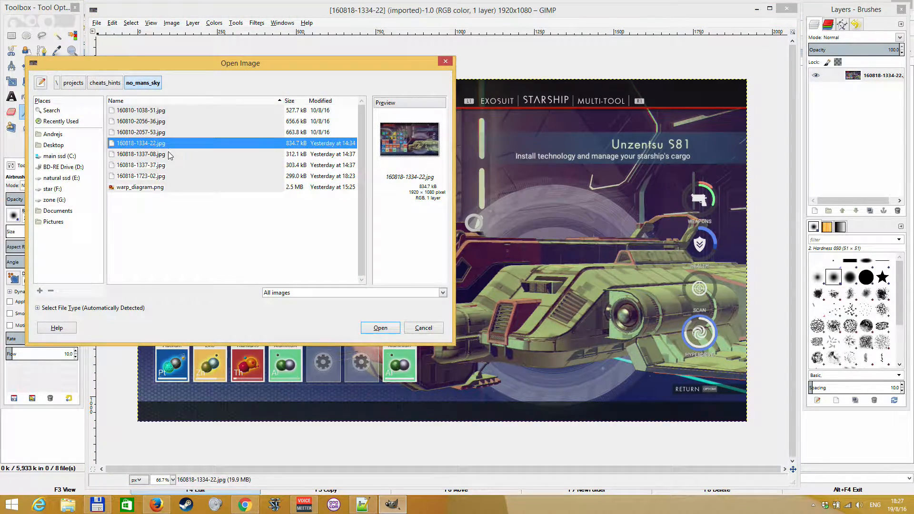
pyautogui.click(169, 155)
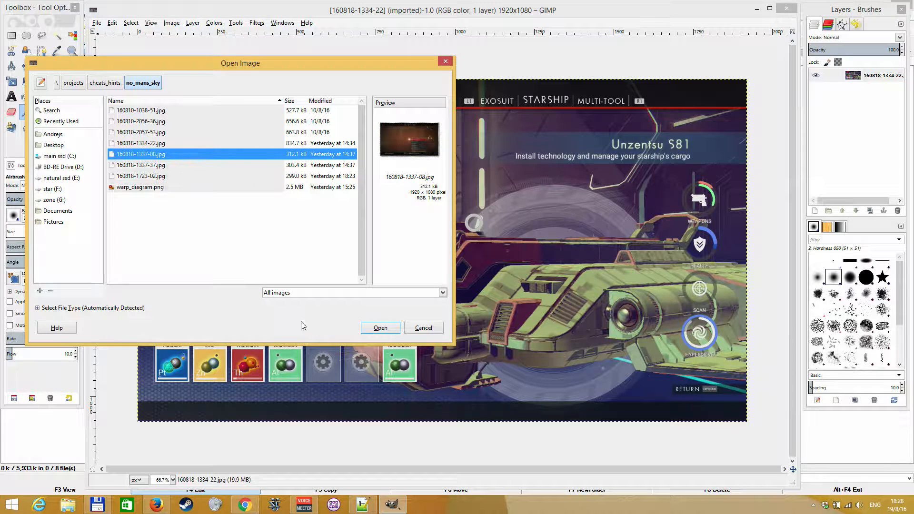
pyautogui.click(381, 327)
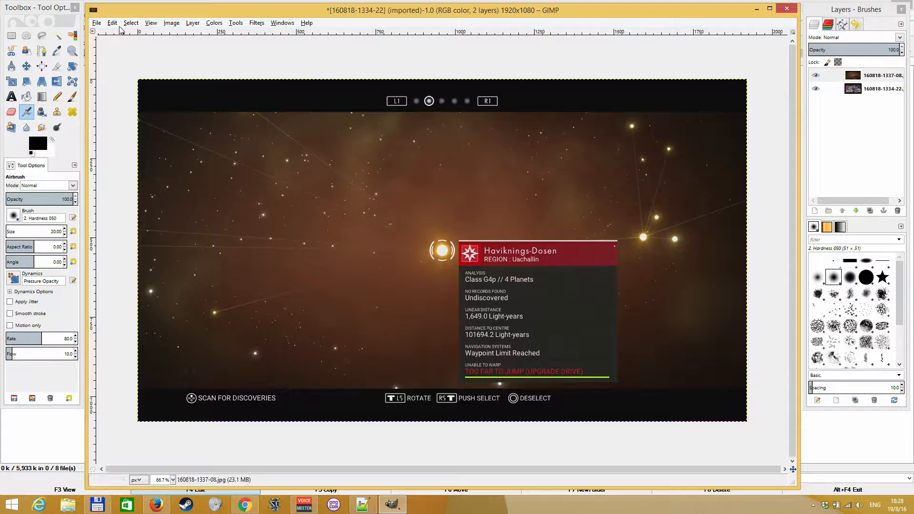
pyautogui.click(97, 23)
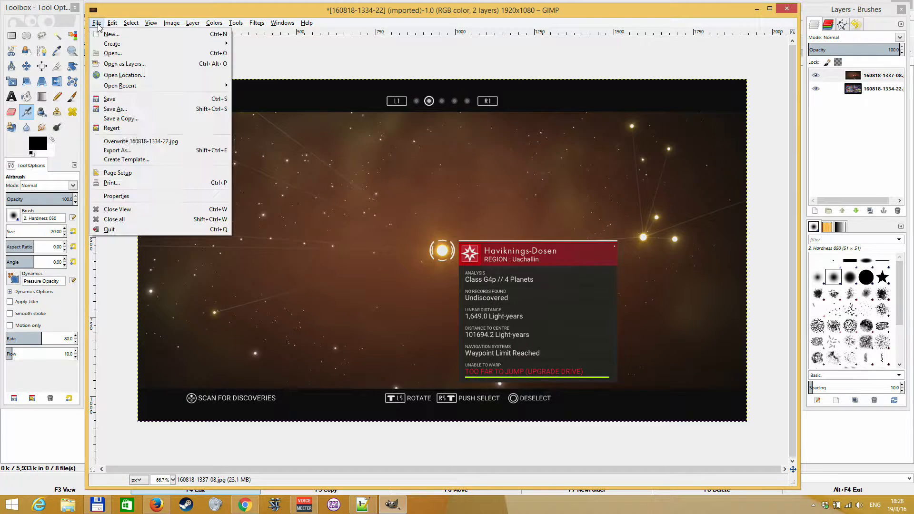
pyautogui.click(129, 64)
pyautogui.click(161, 176)
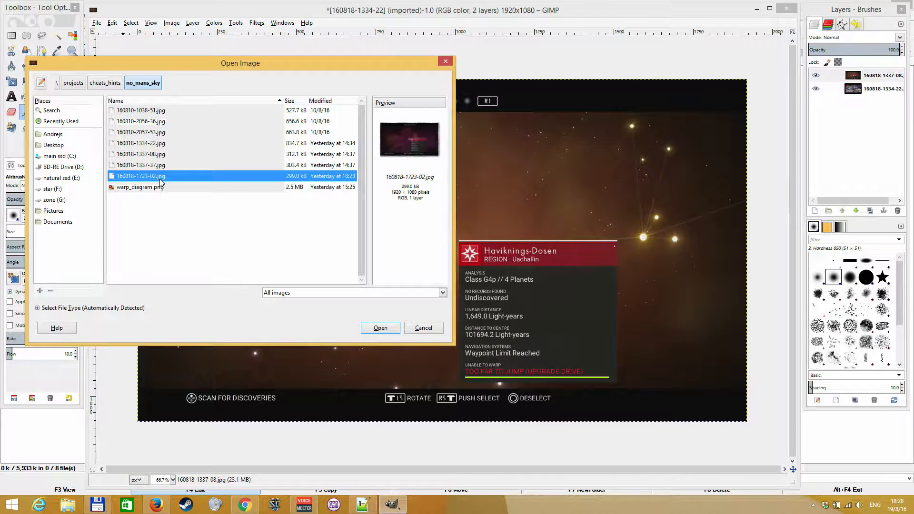
pyautogui.click(374, 327)
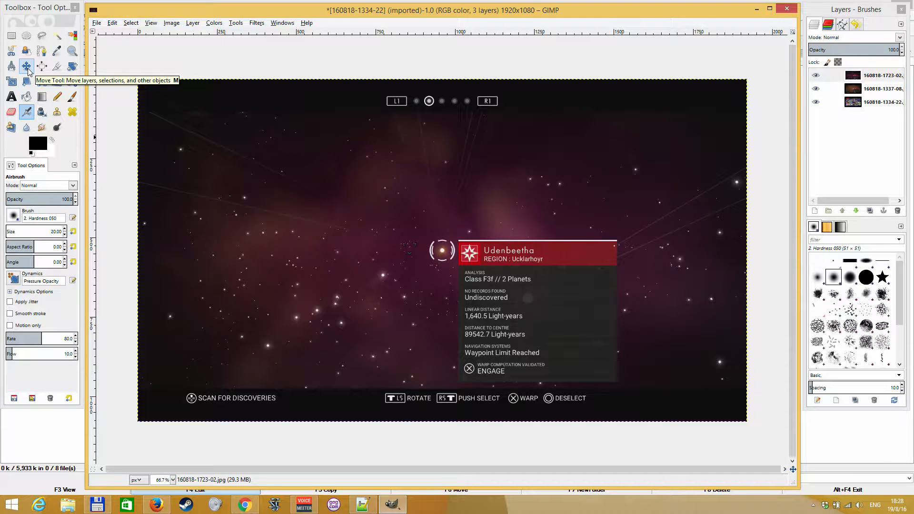
# - Toggle the visibility of the two upper layers to inspect the screenshots beneath, leaving both layers visible
pyautogui.click(816, 76)
pyautogui.click(815, 89)
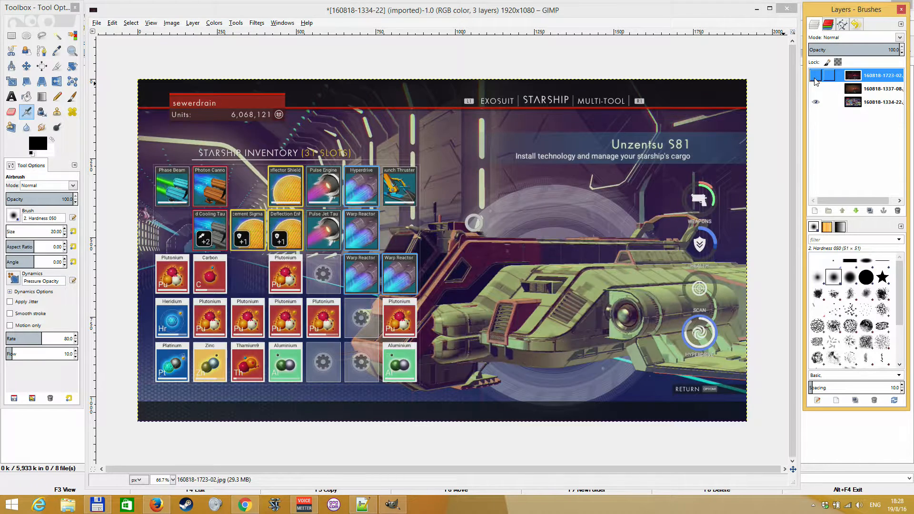
pyautogui.click(816, 76)
pyautogui.click(816, 75)
pyautogui.click(815, 88)
pyautogui.click(816, 75)
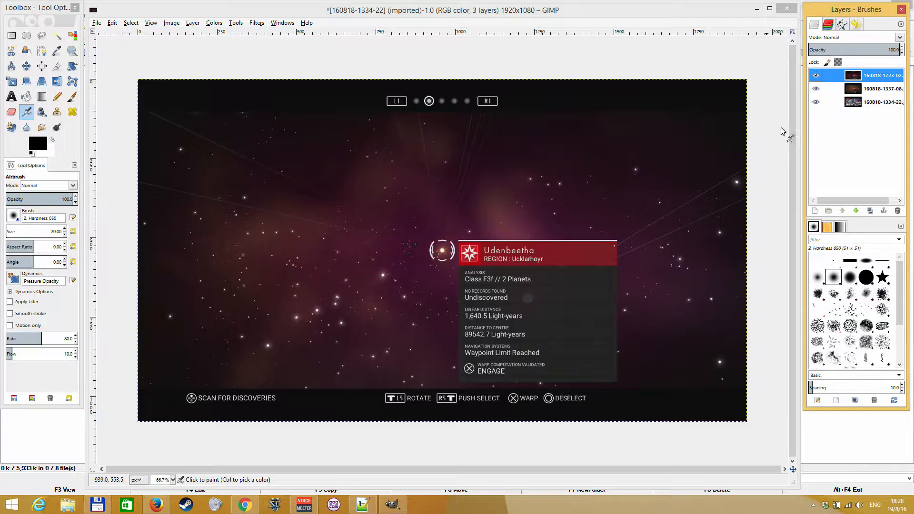
pyautogui.click(876, 105)
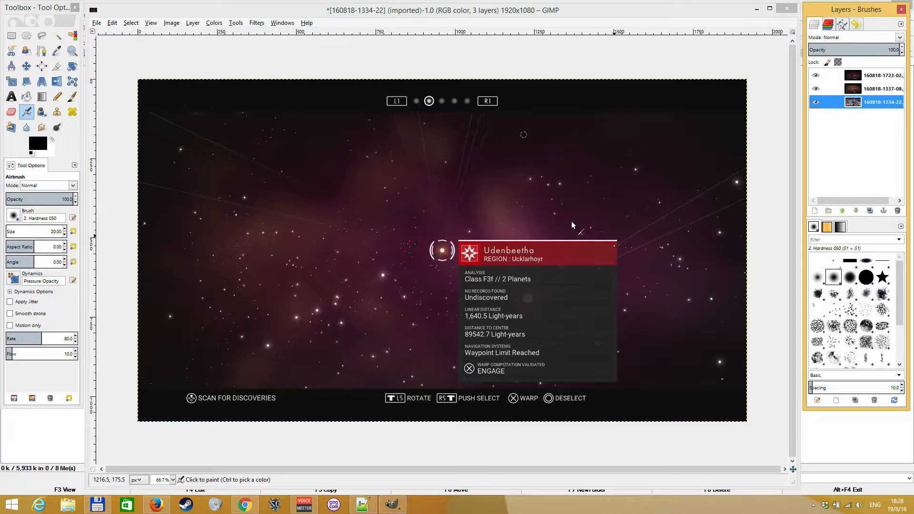
pyautogui.click(72, 97)
pyautogui.click(37, 143)
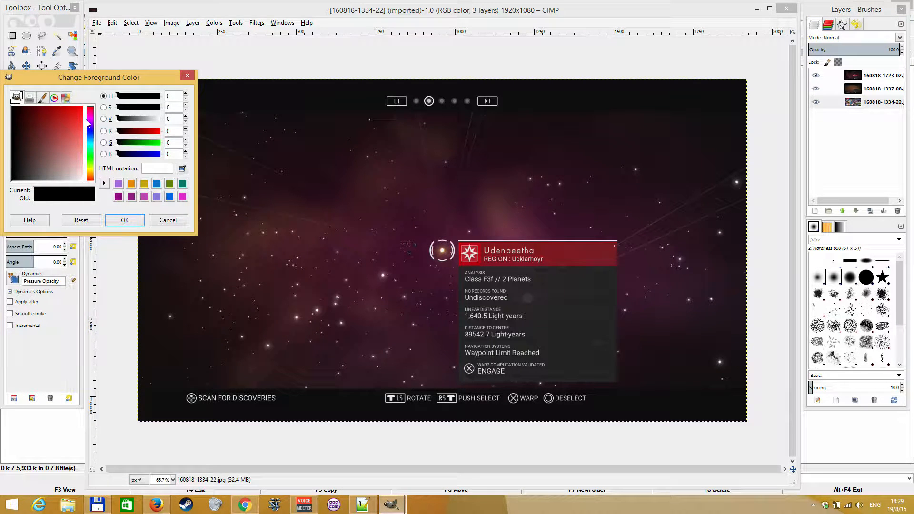
pyautogui.moveTo(87, 123); pyautogui.dragTo(89, 116)
pyautogui.click(77, 116)
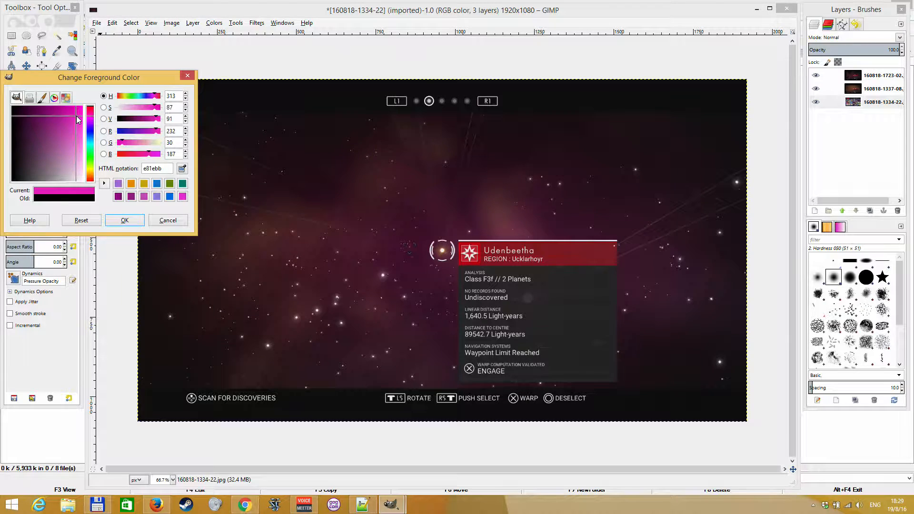
pyautogui.click(124, 220)
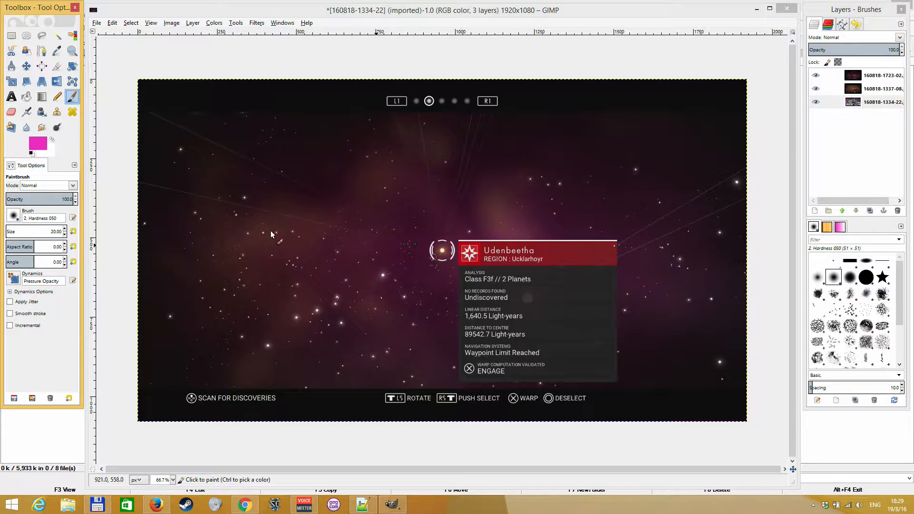
# - Set the Paintbrush size to 60
pyautogui.click(30, 231)
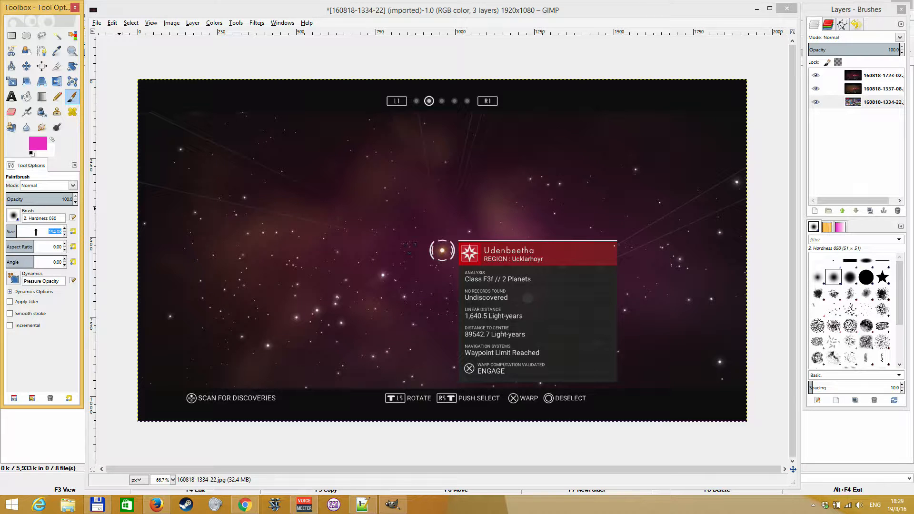
pyautogui.write('60')
pyautogui.press('Return')
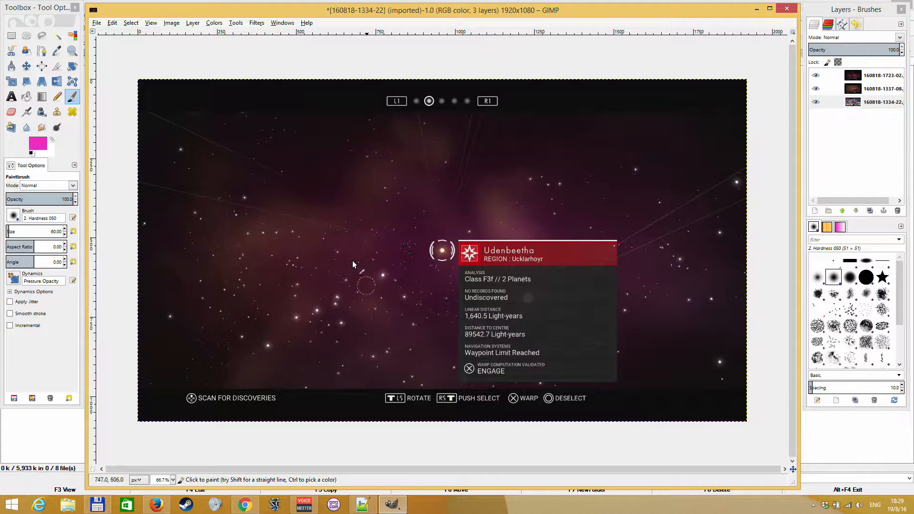
pyautogui.click(816, 76)
pyautogui.click(817, 89)
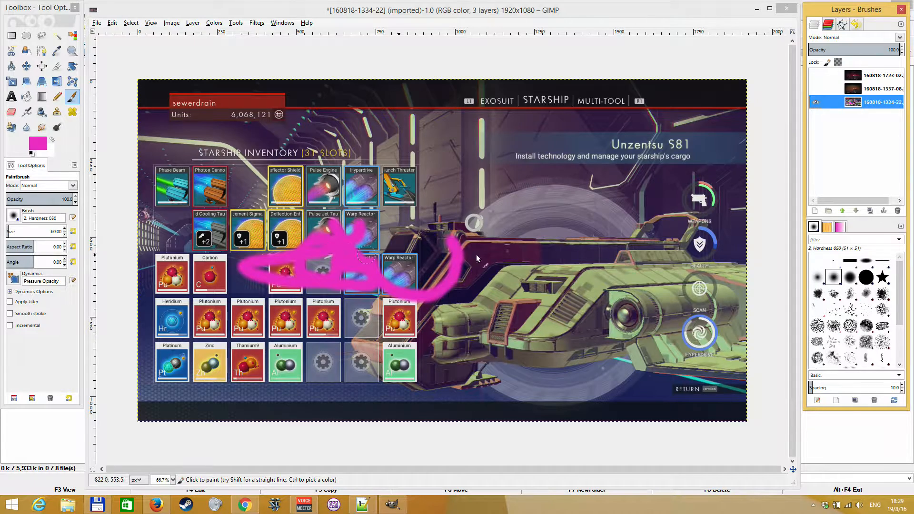
pyautogui.click(816, 89)
pyautogui.click(816, 76)
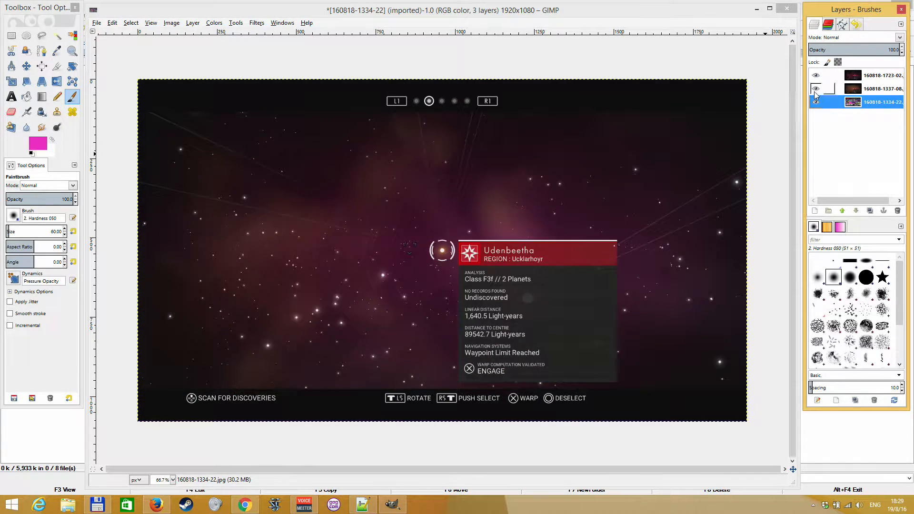
pyautogui.keyDown('shift'); pyautogui.click(815, 101); pyautogui.keyUp('shift')
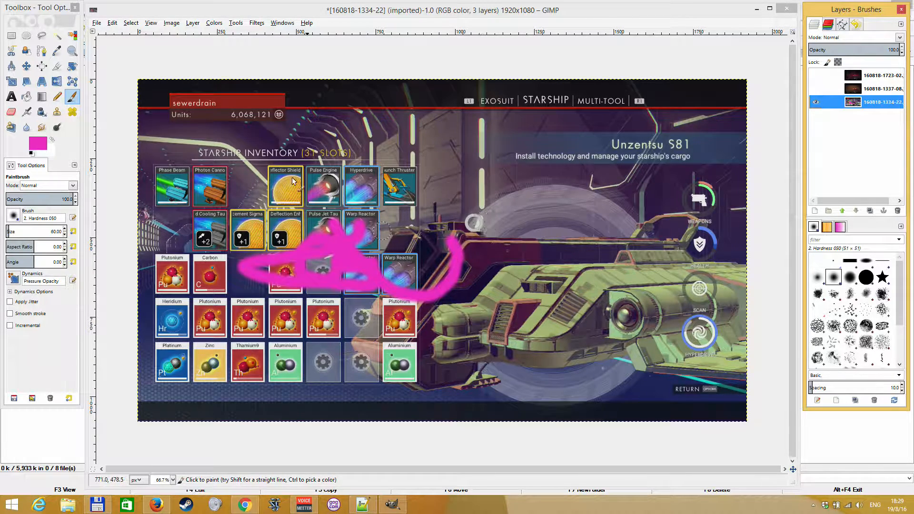
pyautogui.click(815, 75)
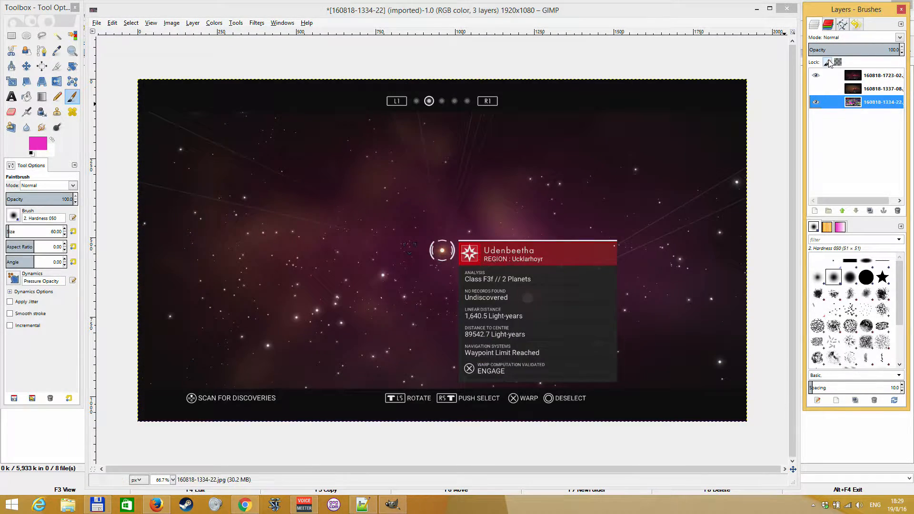
pyautogui.click(816, 88)
pyautogui.click(816, 75)
pyautogui.click(817, 93)
pyautogui.hotkey('ctrl', 'z')
pyautogui.hotkey('ctrl', 'z')
pyautogui.hotkey('ctrl', 'y')
pyautogui.hotkey('ctrl', 'z')
pyautogui.click(856, 25)
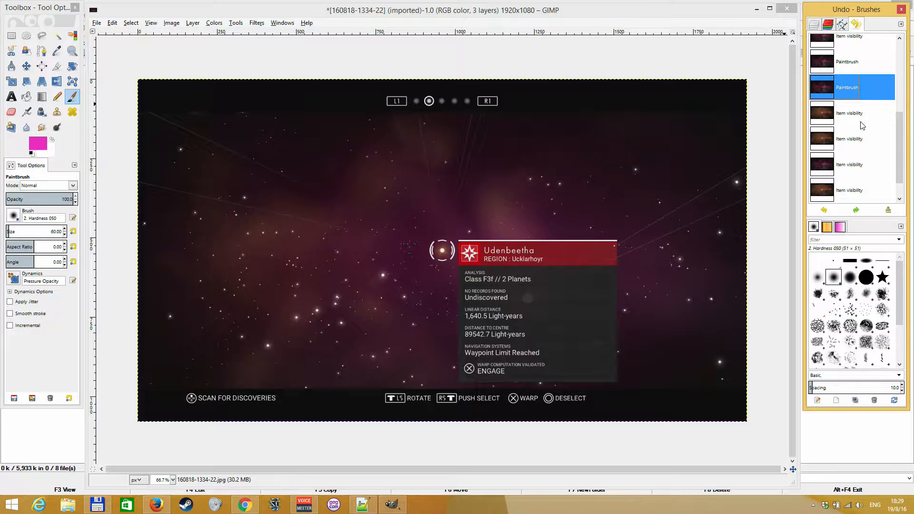
pyautogui.scroll(-1, 867, 157)
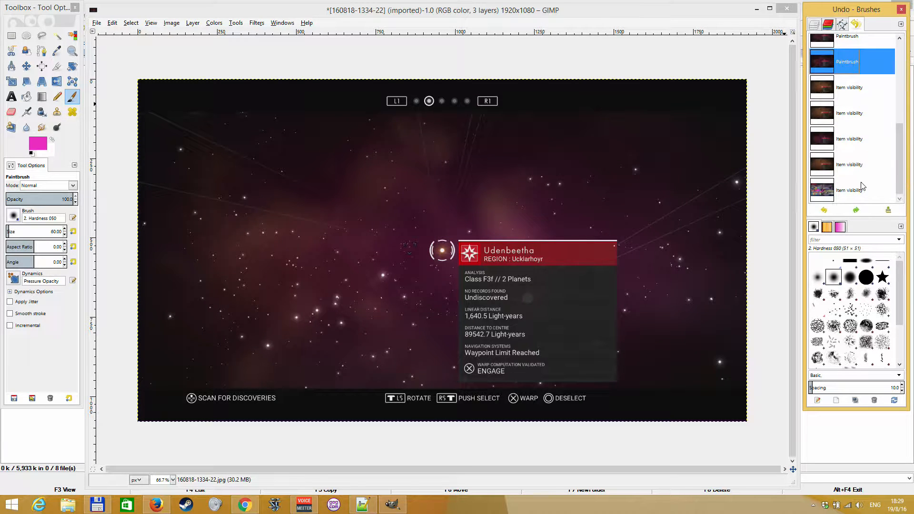
pyautogui.scroll(3, 864, 193)
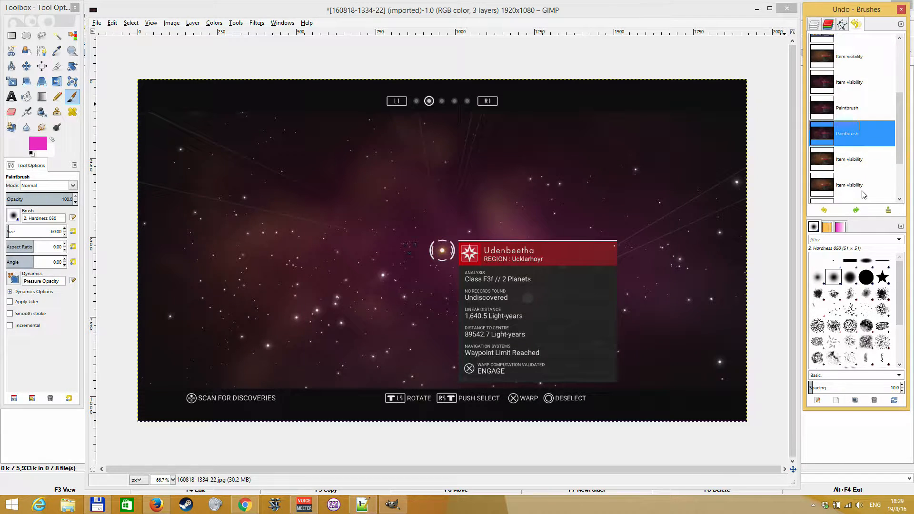
pyautogui.click(861, 114)
pyautogui.click(861, 93)
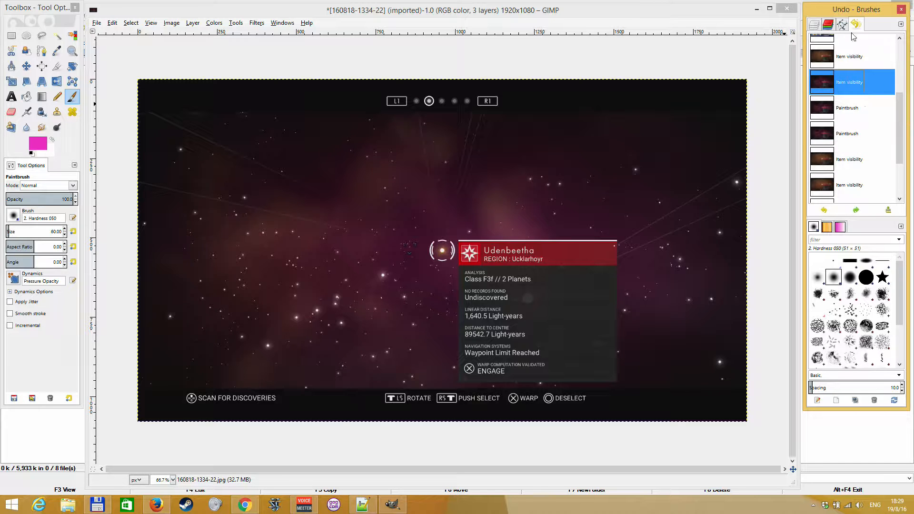
pyautogui.click(815, 26)
pyautogui.keyDown('shift'); pyautogui.click(816, 101); pyautogui.keyUp('shift')
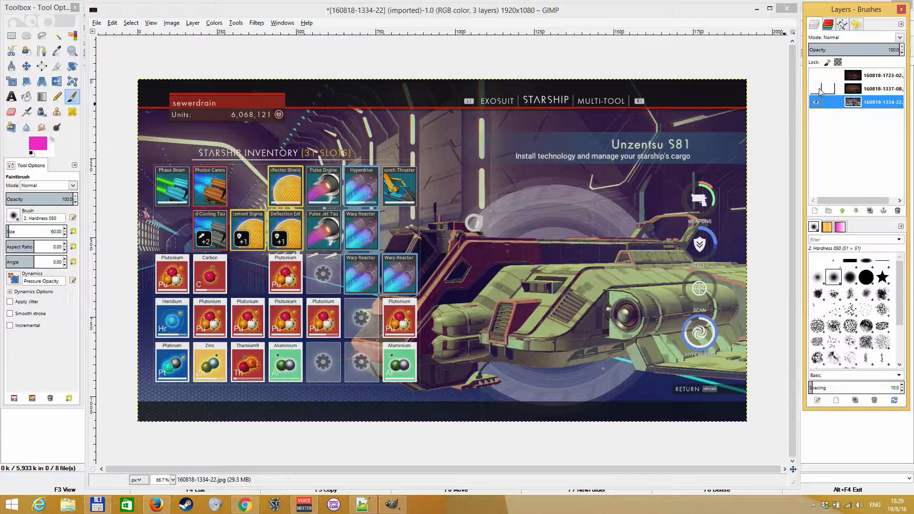
pyautogui.click(817, 89)
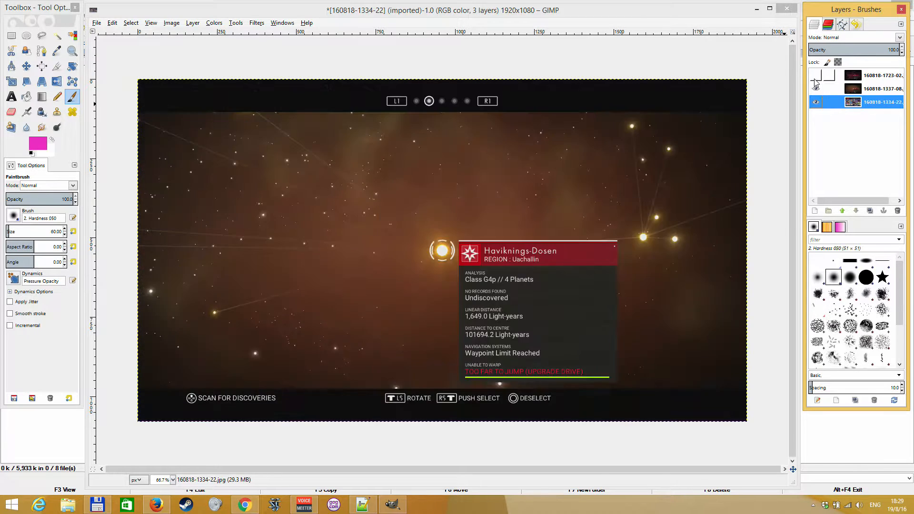
pyautogui.click(817, 76)
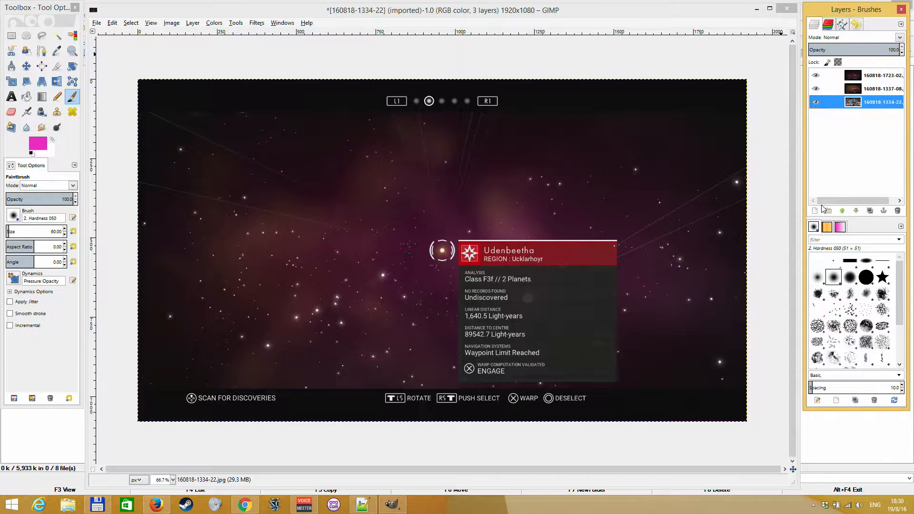
pyautogui.click(860, 76)
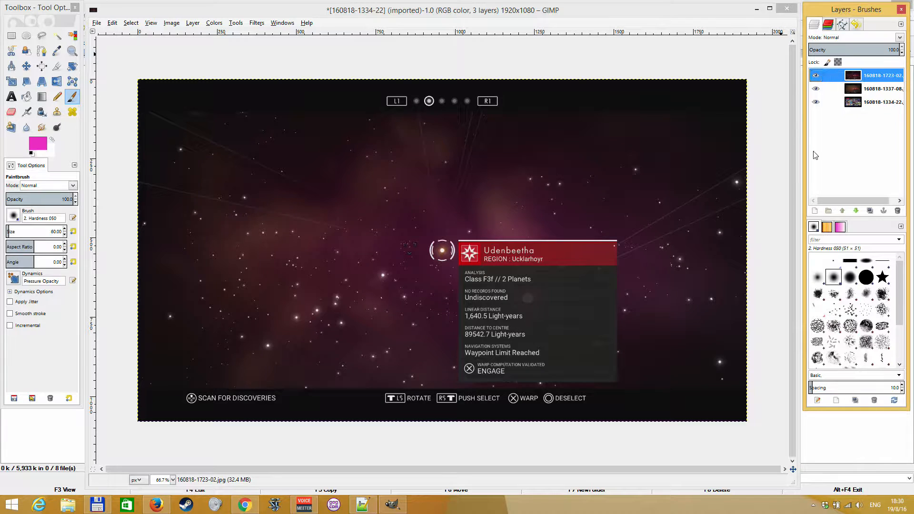
pyautogui.click(814, 211)
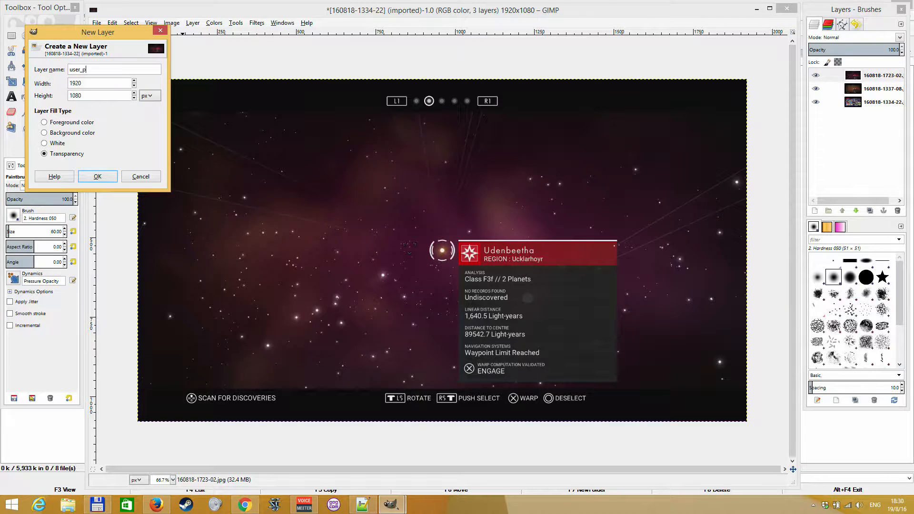
pyautogui.press('Return')
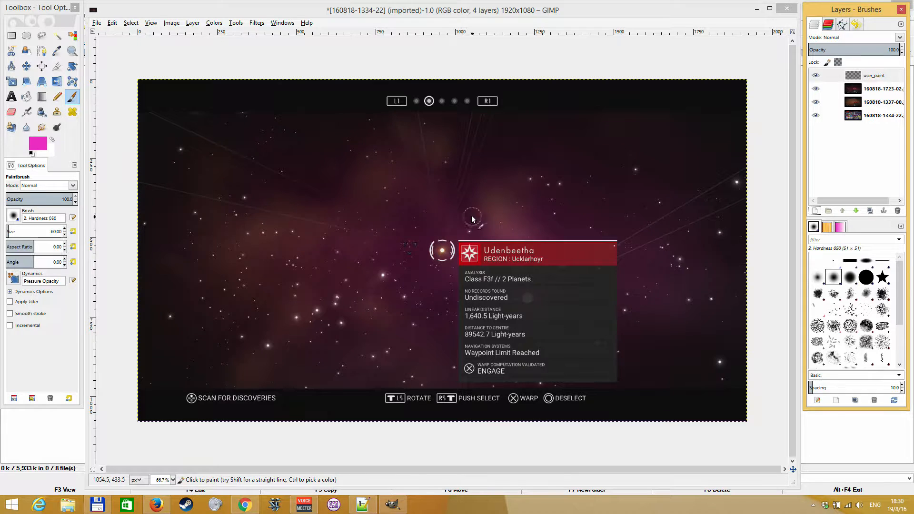
# - Paint magenta test strokes across the star marker and info panel on the user_paint layer
pyautogui.moveTo(455, 232)
pyautogui.mouseDown()
pyautogui.moveTo(479, 229)
pyautogui.moveTo(482, 255)
pyautogui.mouseUp()
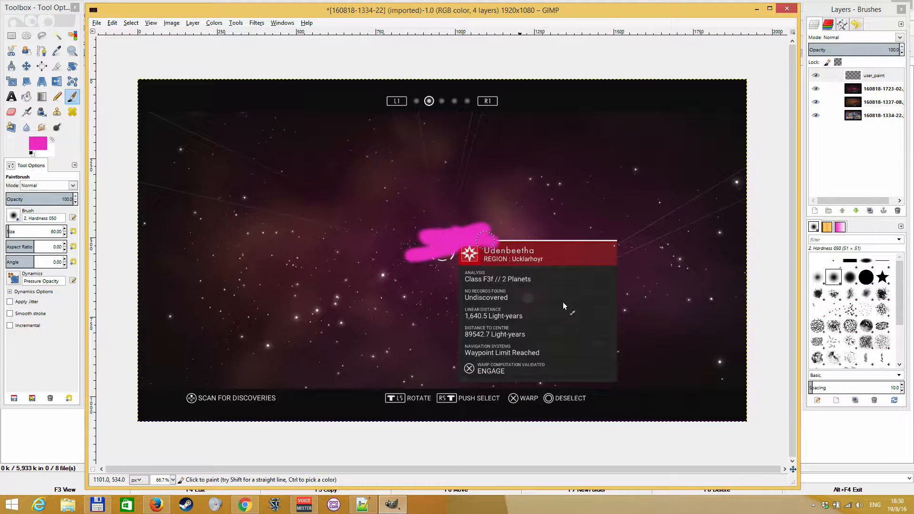
pyautogui.click(858, 77)
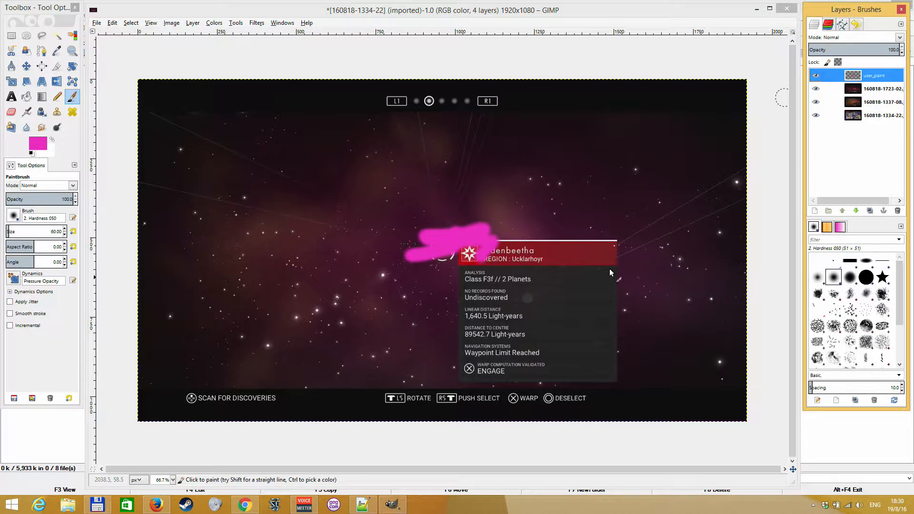
pyautogui.moveTo(447, 219)
pyautogui.mouseDown()
pyautogui.moveTo(462, 265)
pyautogui.moveTo(543, 325)
pyautogui.mouseUp()
# - Toggle the user_paint layer's visibility to compare the image with and without the strokes, and undo the strokes
pyautogui.click(816, 75)
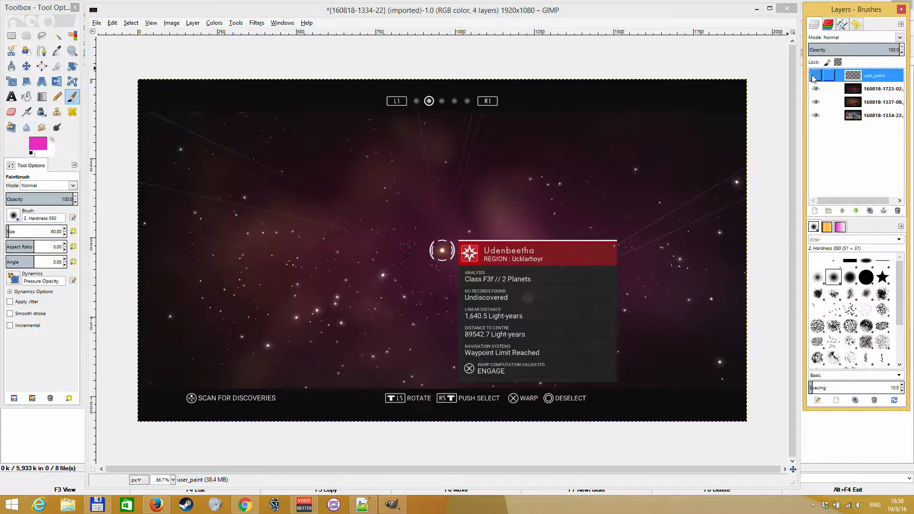
pyautogui.click(817, 76)
pyautogui.click(816, 76)
pyautogui.click(816, 77)
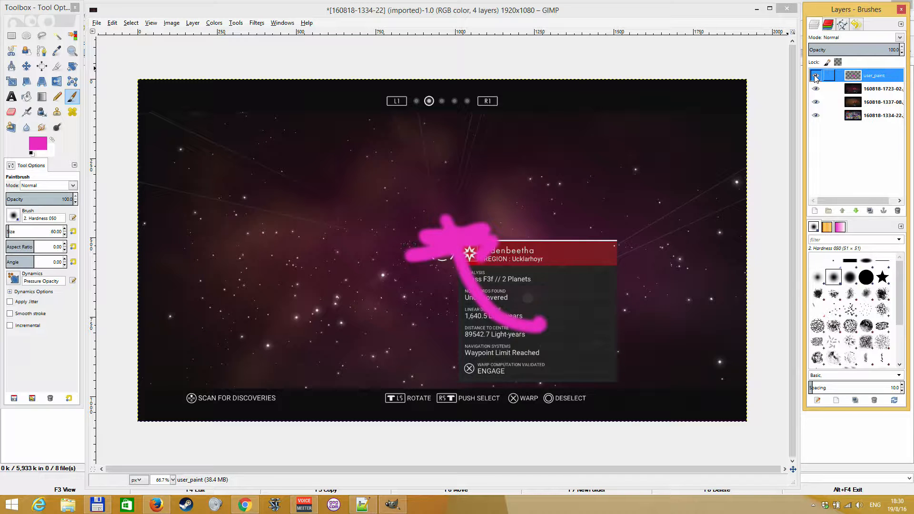
pyautogui.click(816, 76)
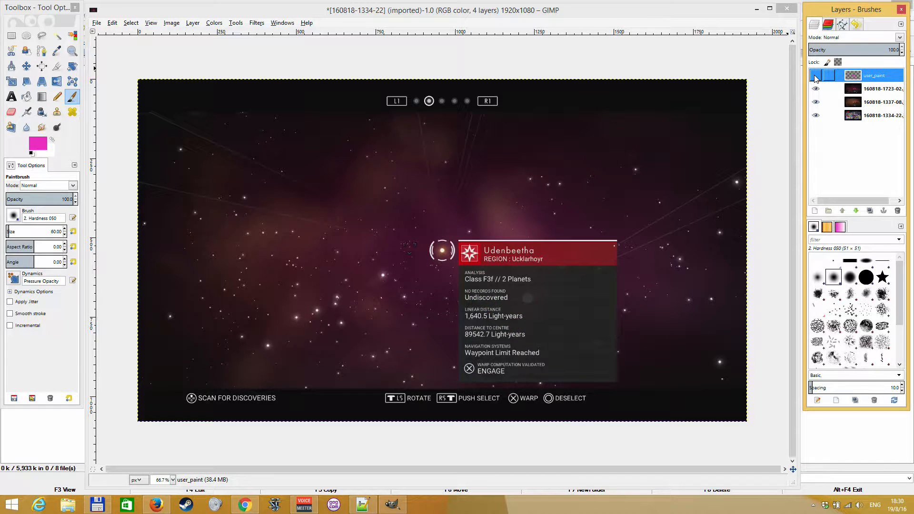
pyautogui.click(815, 76)
pyautogui.hotkey('ctrl', 'z')
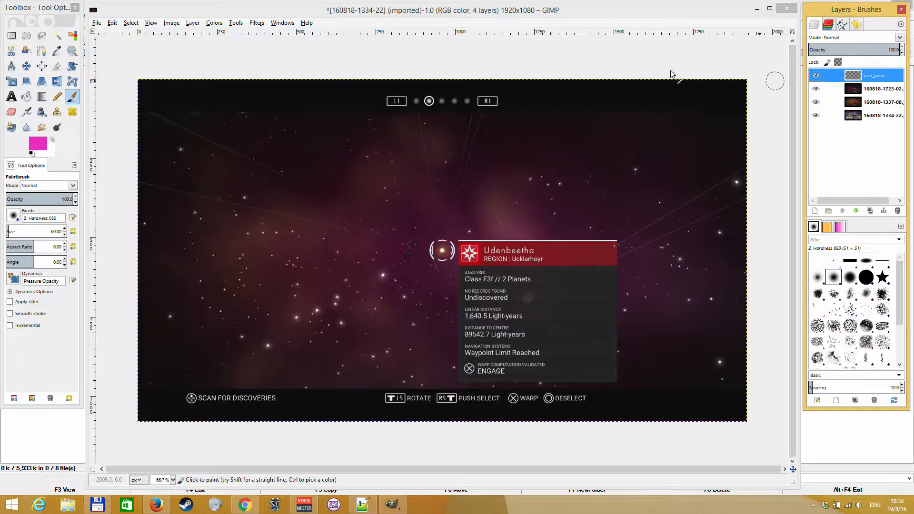
pyautogui.click(870, 102)
pyautogui.click(816, 89)
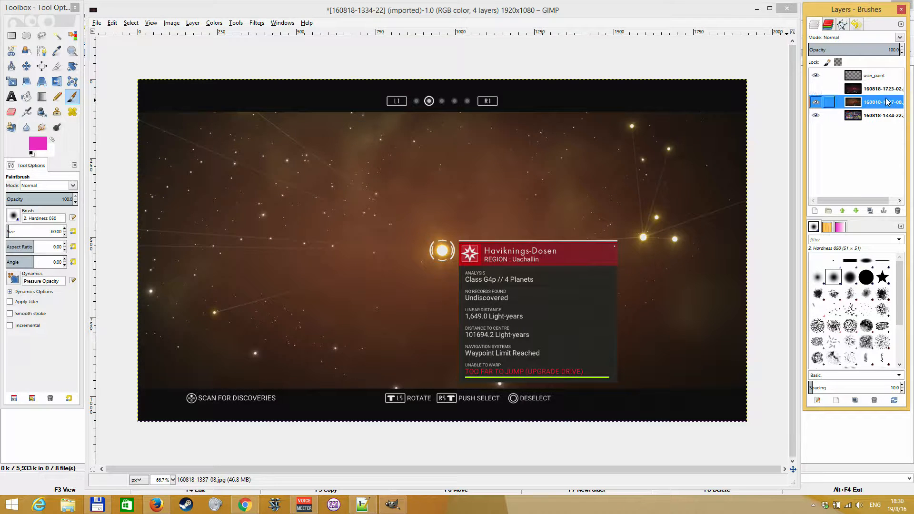
pyautogui.click(12, 36)
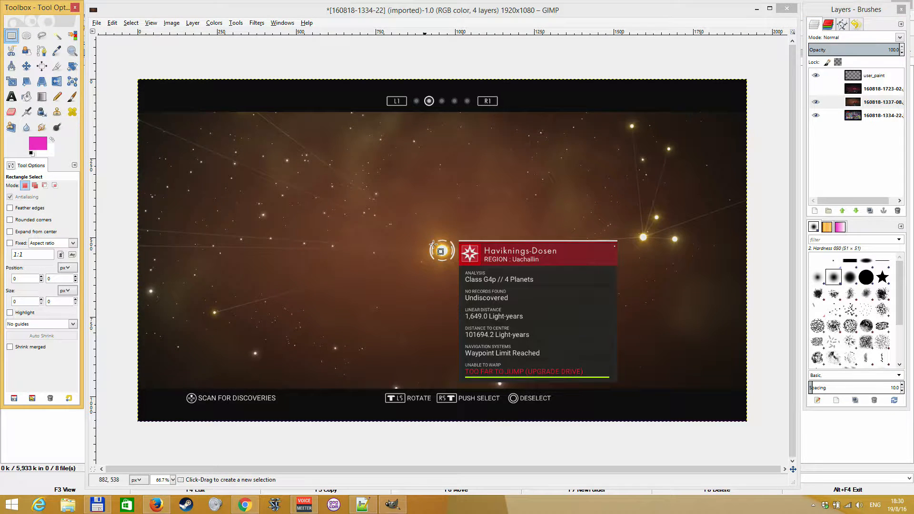
pyautogui.click(22, 209)
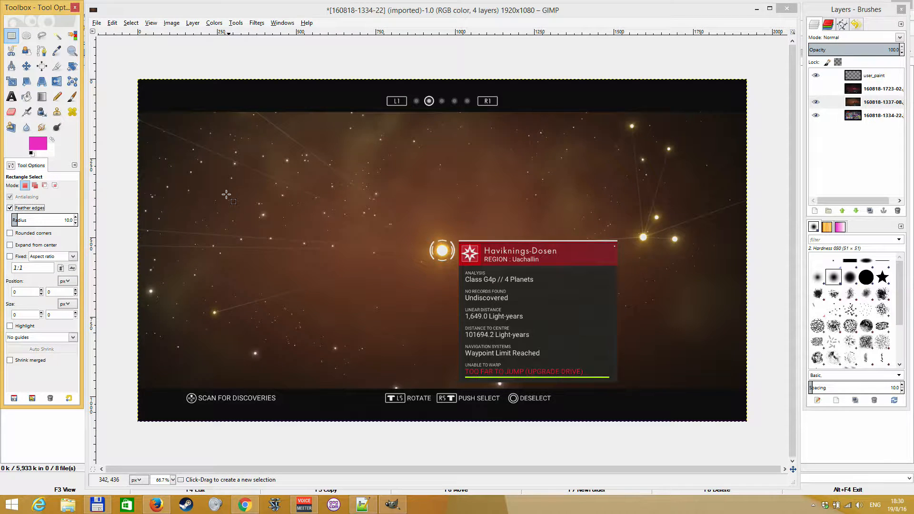
pyautogui.moveTo(227, 194); pyautogui.dragTo(353, 294)
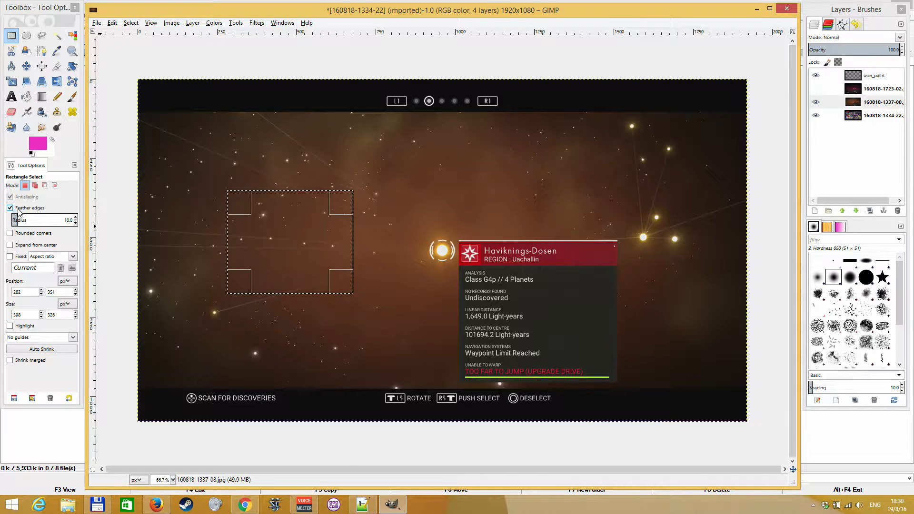
# - Try different feather radii for the rectangular selection, including 48.5 and 60.0
pyautogui.click(39, 220)
pyautogui.moveTo(40, 220); pyautogui.dragTo(45, 220)
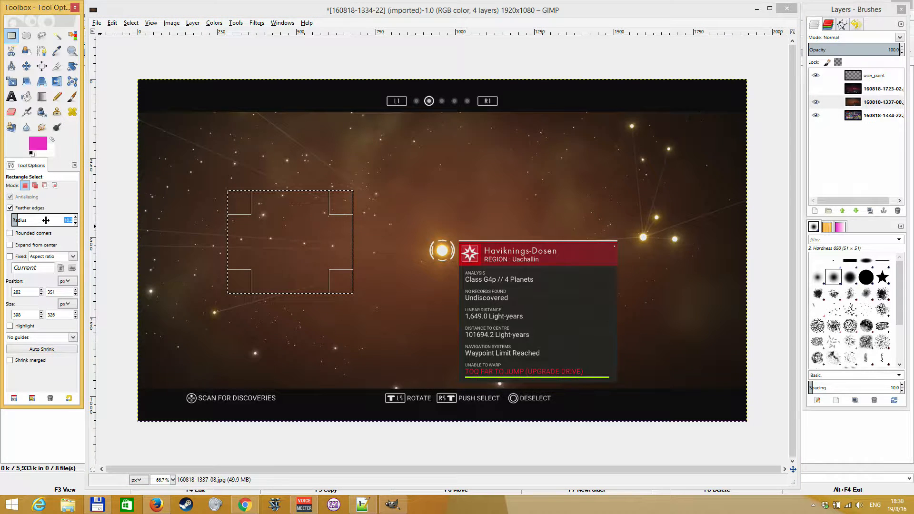
pyautogui.click(30, 220)
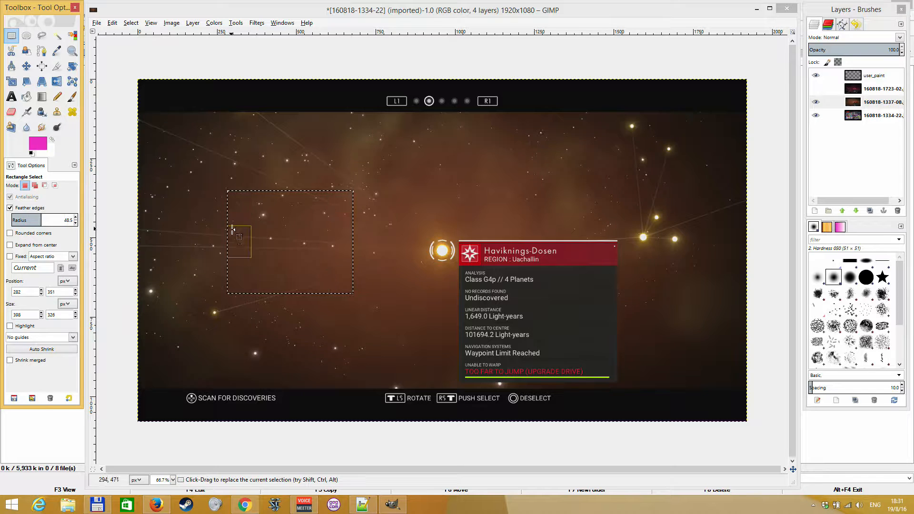
pyautogui.scroll(2, 237, 226)
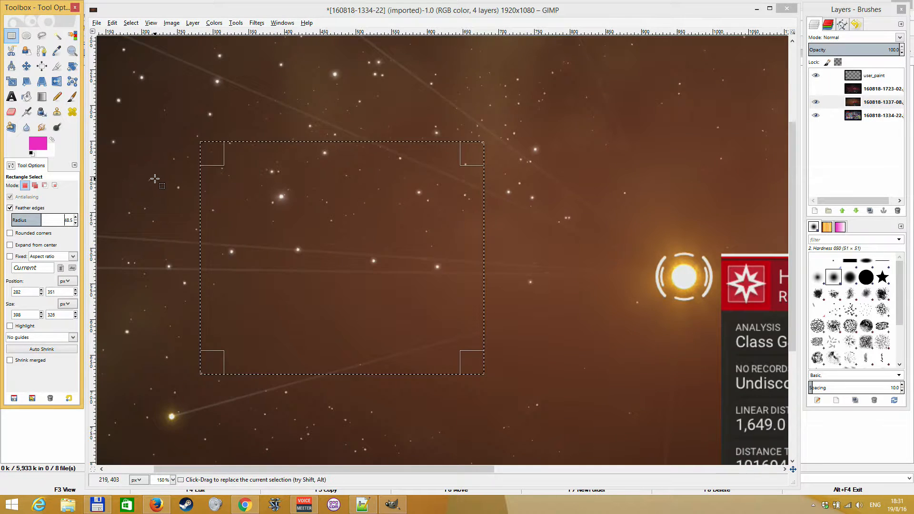
pyautogui.scroll(1, 268, 236)
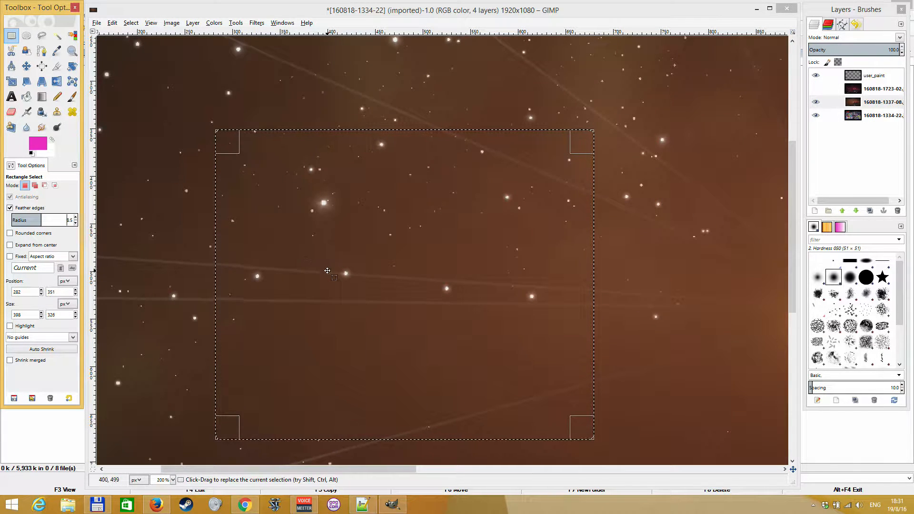
pyautogui.press('Delete')
pyautogui.press('Return')
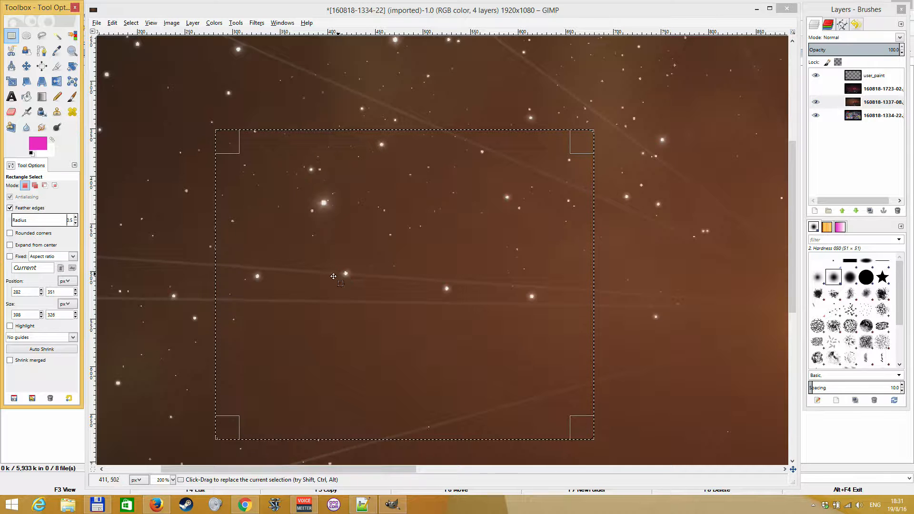
pyautogui.moveTo(46, 220); pyautogui.dragTo(49, 220)
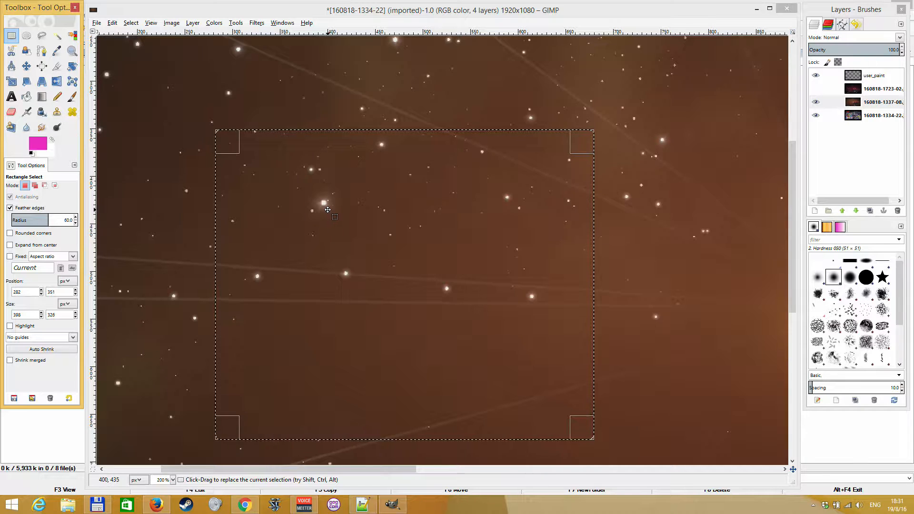
pyautogui.press('Delete')
pyautogui.click(812, 189)
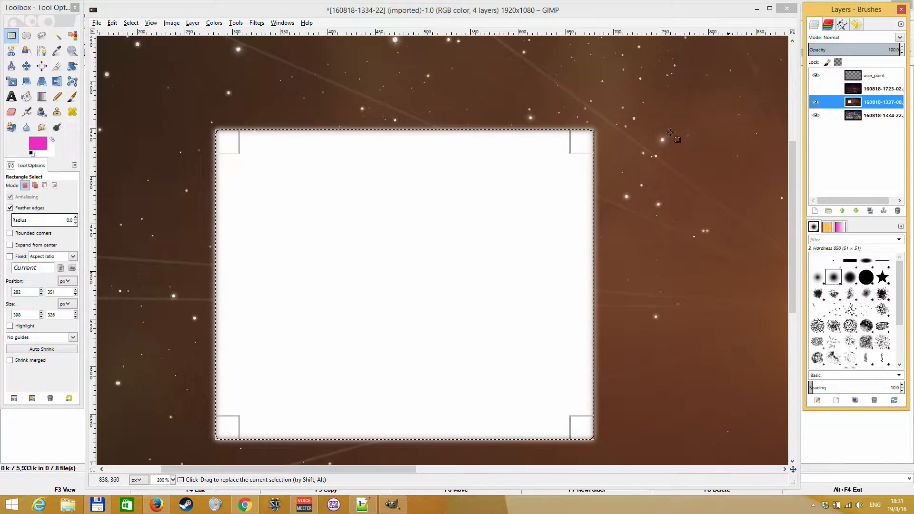
pyautogui.hotkey('ctrl', 'z')
pyautogui.hotkey('ctrl', 'z')
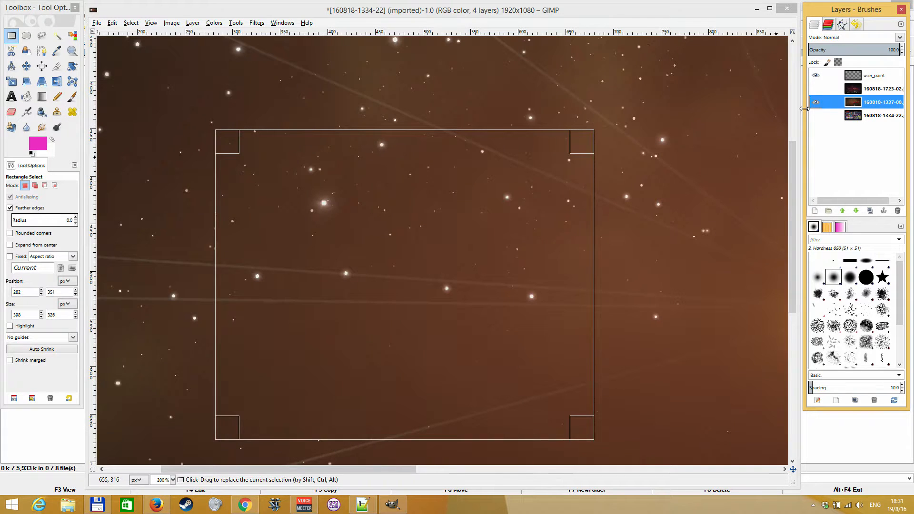
pyautogui.click(374, 113)
pyautogui.moveTo(212, 124); pyautogui.dragTo(524, 337)
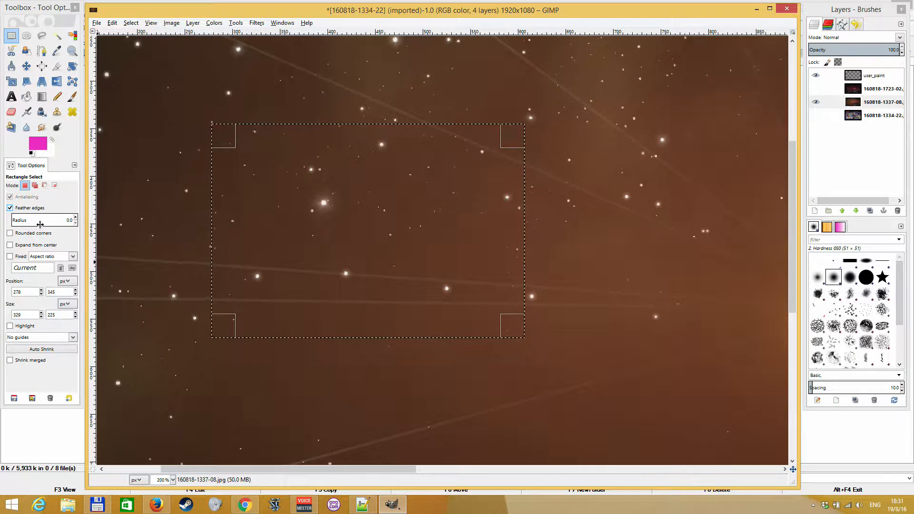
# - Set the feather radius to 71.5 and confirm the rectangular selection over the starfield
pyautogui.moveTo(47, 221); pyautogui.dragTo(58, 220)
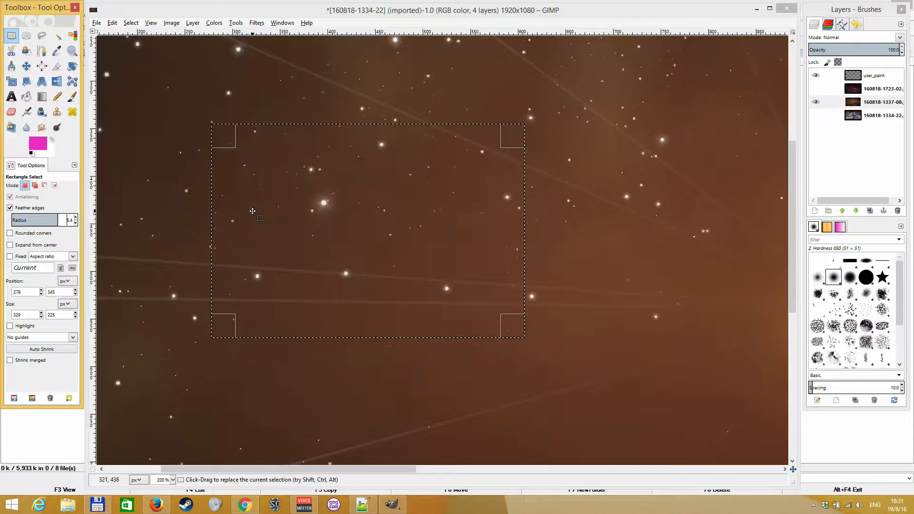
pyautogui.click(57, 224)
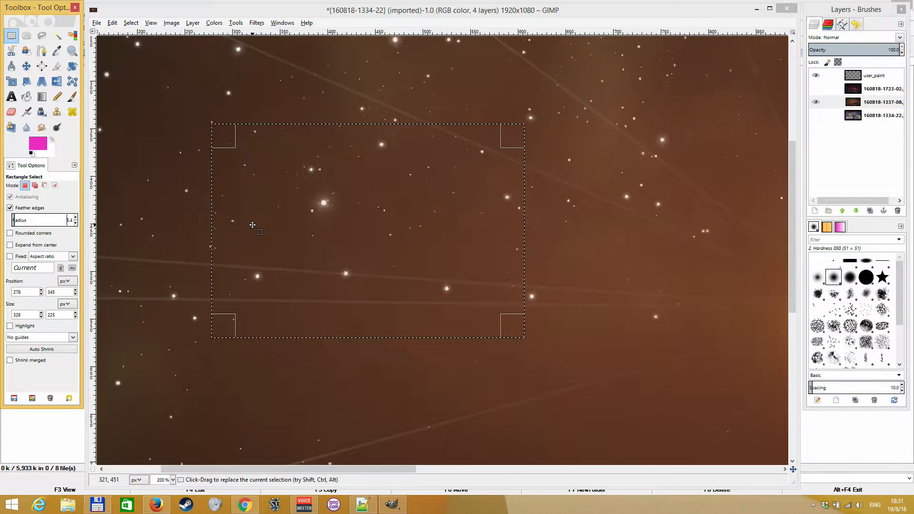
pyautogui.click(56, 220)
pyautogui.click(326, 204)
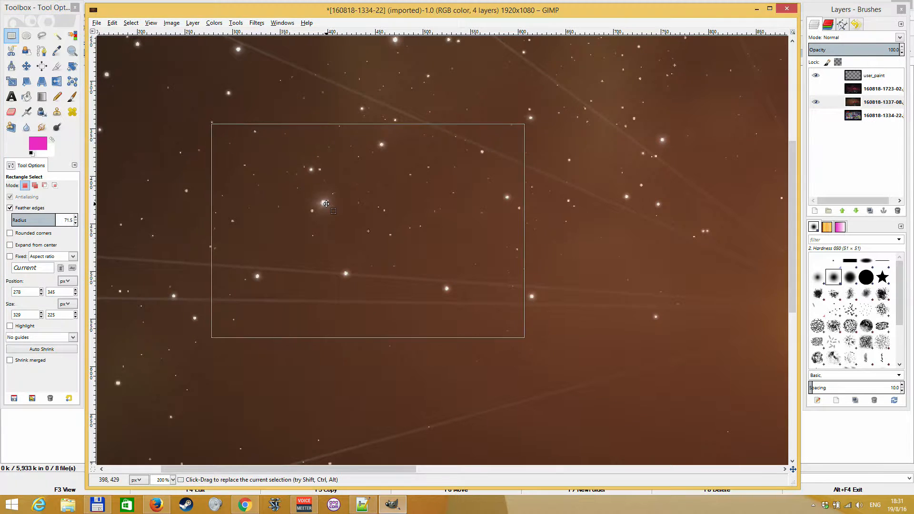
pyautogui.press('Delete')
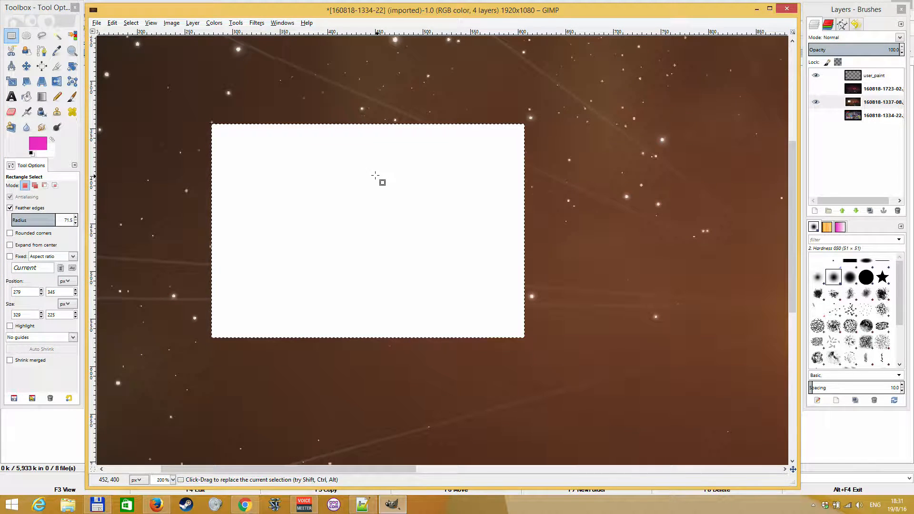
pyautogui.scroll(2, 184, 122)
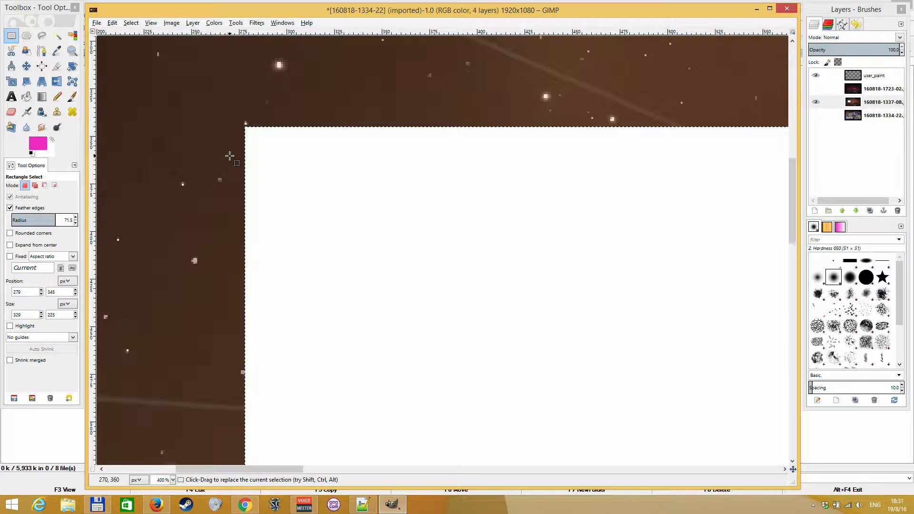
pyautogui.scroll(-2, 231, 153)
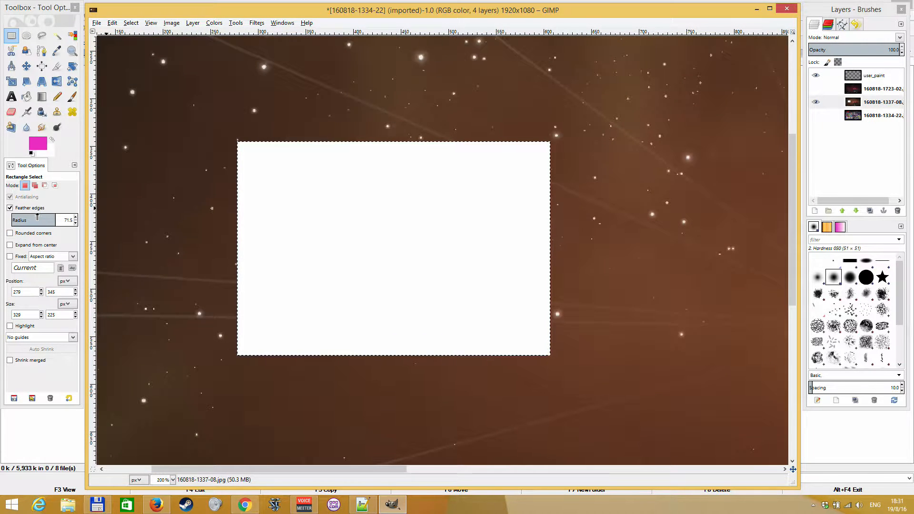
pyautogui.hotkey('ctrl', 'z')
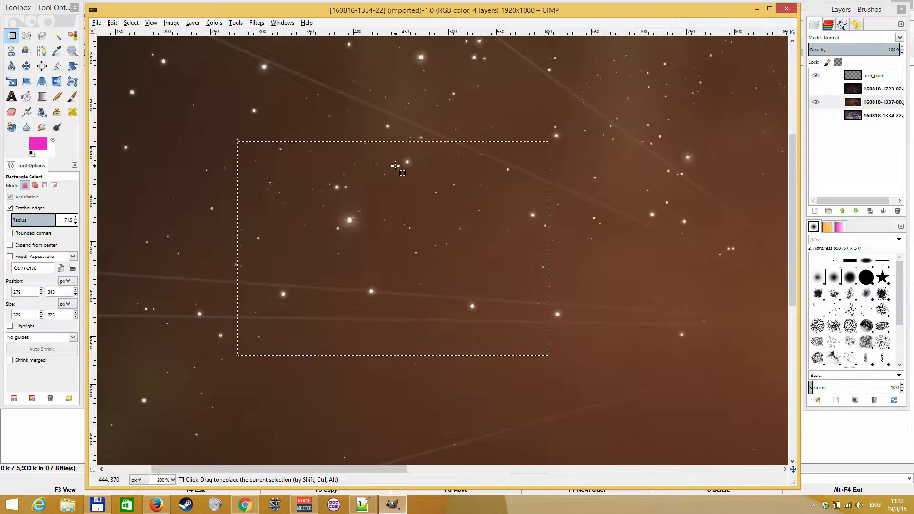
# - Remove the selection, draw a feathered rectangular selection about 246 by 155 px over the starfield and clear its contents
pyautogui.click(133, 23)
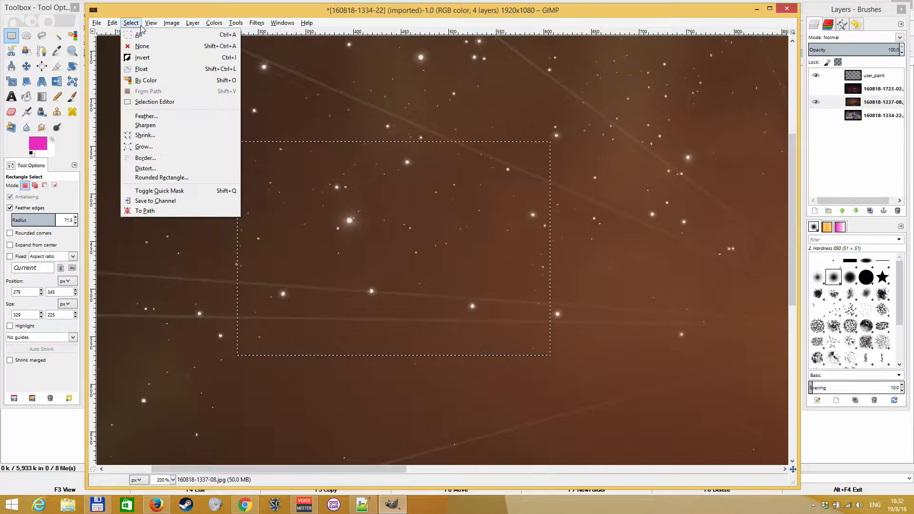
pyautogui.click(142, 46)
pyautogui.moveTo(265, 177); pyautogui.dragTo(499, 324)
pyautogui.hotkey('ctrl', '.')
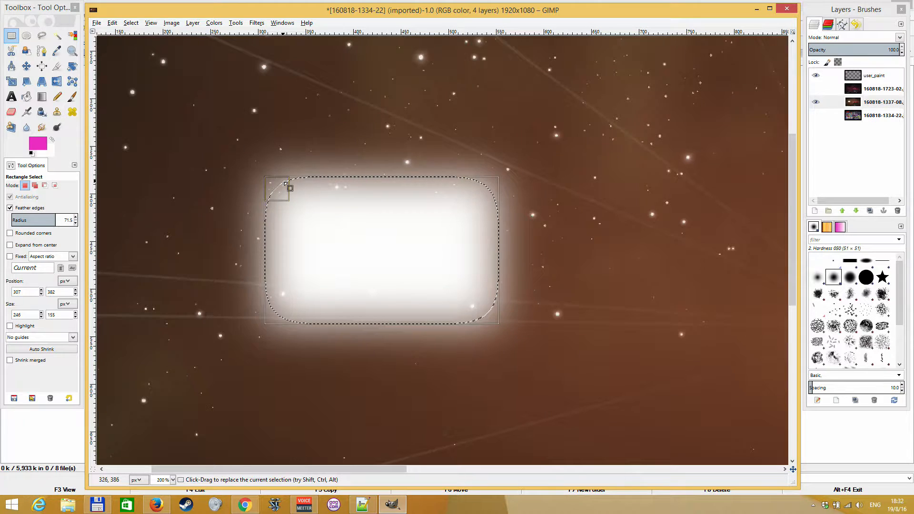
pyautogui.scroll(2, 262, 225)
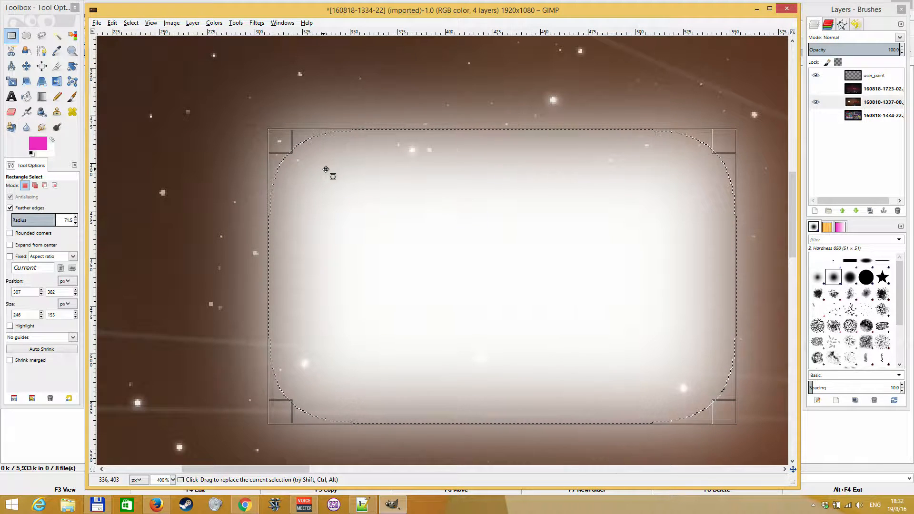
# - Deselect everything and examine the soft edges of the cleared feathered rectangle
pyautogui.click(131, 23)
pyautogui.click(142, 46)
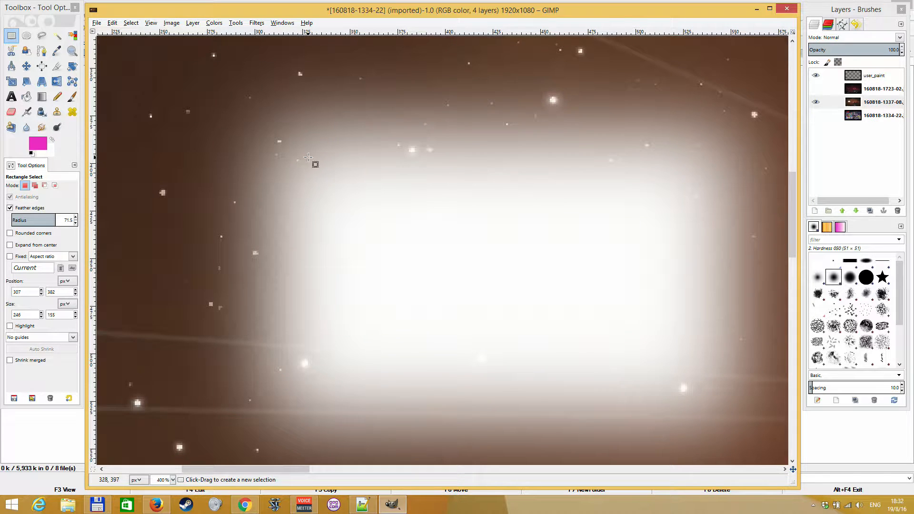
pyautogui.scroll(-1, 309, 157)
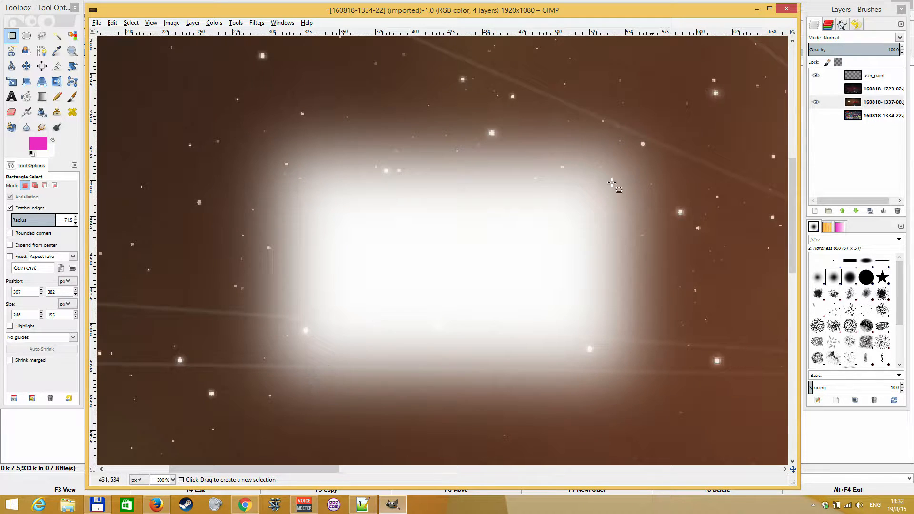
pyautogui.scroll(-2, 534, 224)
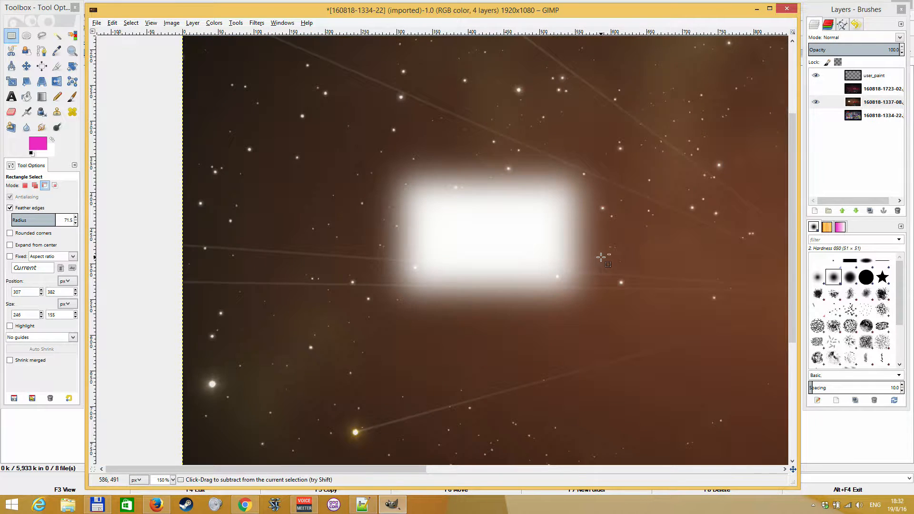
pyautogui.scroll(1, 526, 262)
# - Turn off feathered edges, draw a rectangular selection about 262 by 135 px below the feathered area and clear it
pyautogui.click(9, 213)
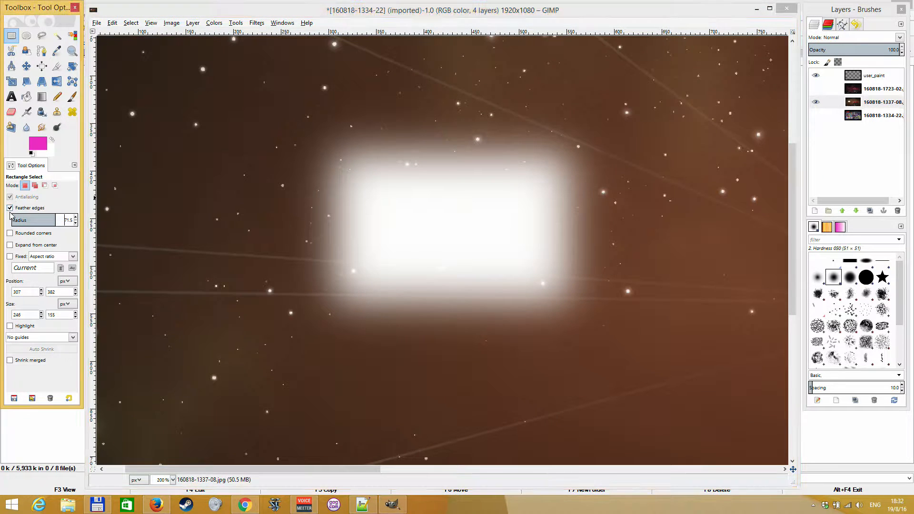
pyautogui.click(9, 208)
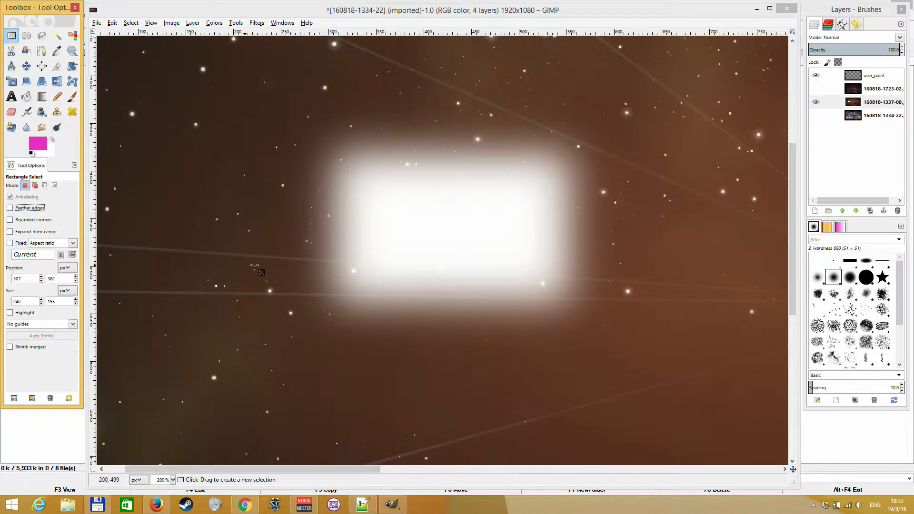
pyautogui.scroll(-4, 253, 266)
pyautogui.moveTo(257, 168); pyautogui.dragTo(508, 296)
pyautogui.hotkey('ctrl', '.')
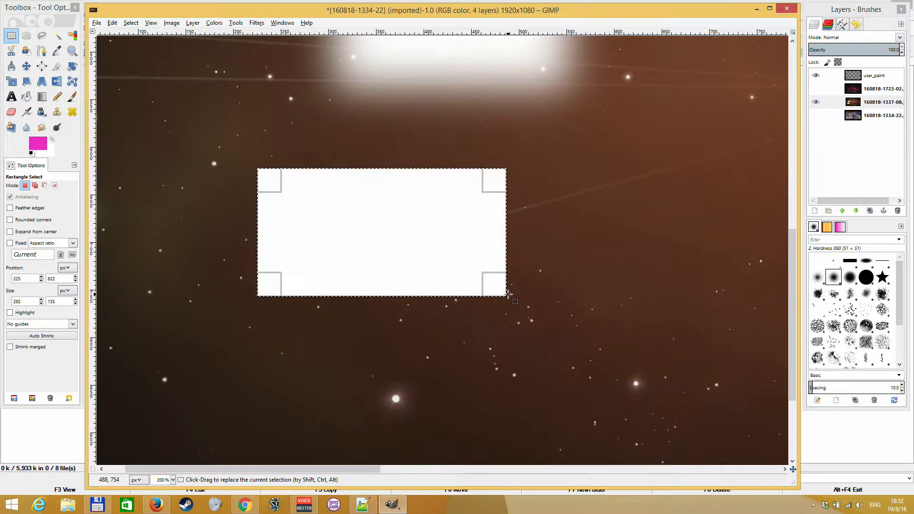
# - Dismiss the selection and compare the edges of the unfeathered cleared rectangle with the feathered one
pyautogui.click(284, 113)
pyautogui.scroll(2, 231, 177)
pyautogui.scroll(1, 249, 181)
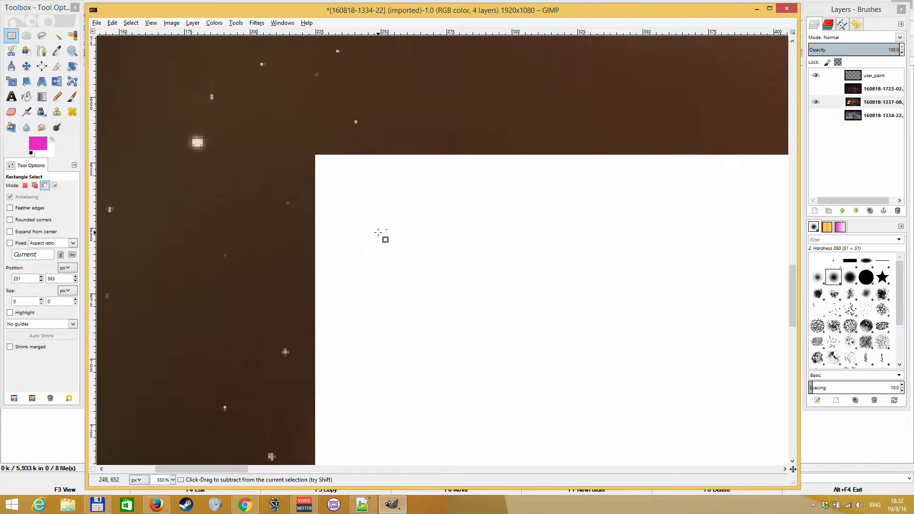
pyautogui.scroll(-3, 353, 244)
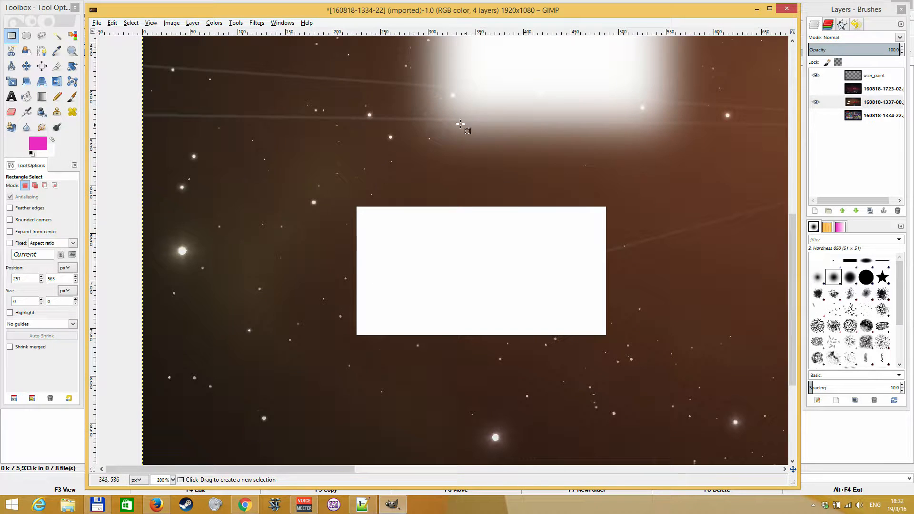
pyautogui.scroll(3, 514, 158)
pyautogui.scroll(-3, 504, 190)
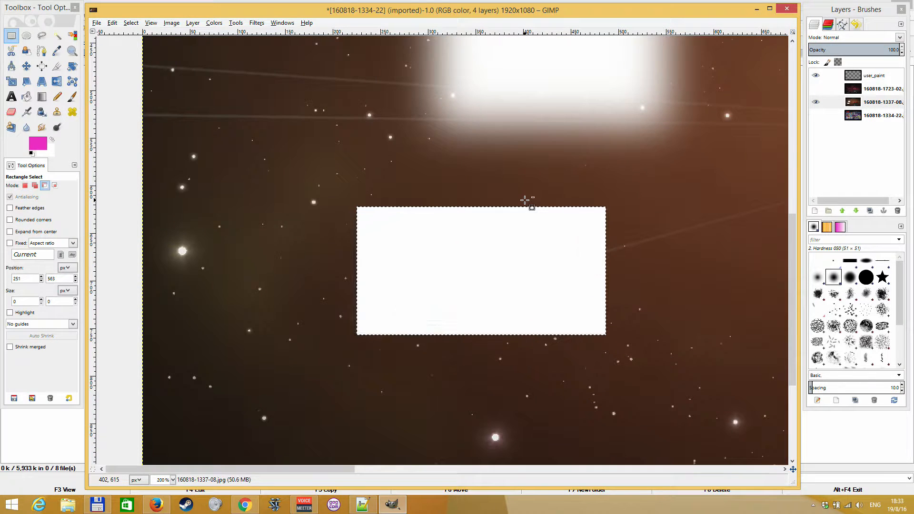
pyautogui.hotkey('ctrl', 'z')
pyautogui.hotkey('ctrl', 'z')
pyautogui.hotkey('ctrl', 'z')
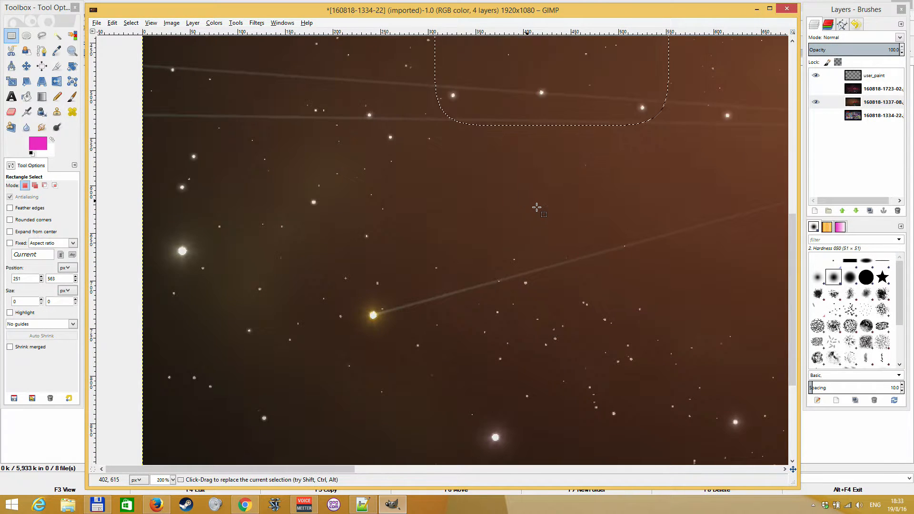
pyautogui.scroll(2, 535, 205)
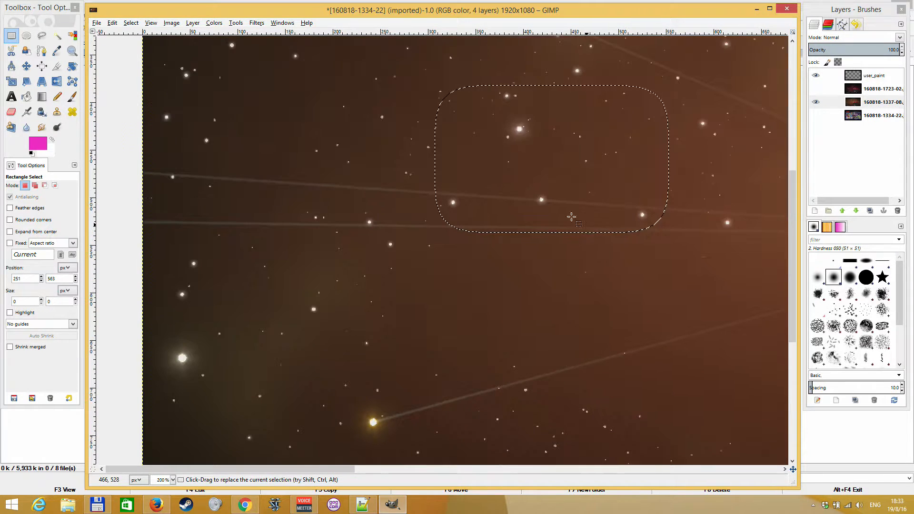
pyautogui.click(151, 22)
pyautogui.moveTo(123, 25)
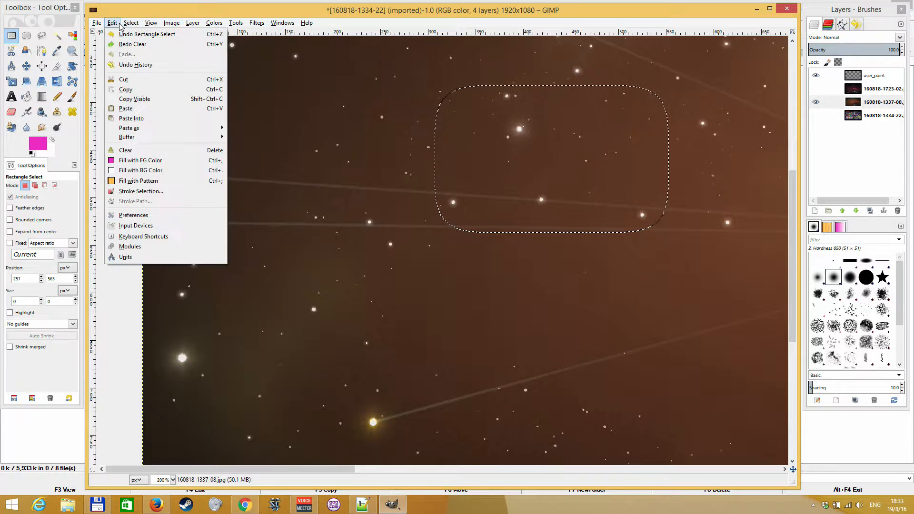
pyautogui.click(138, 46)
# - Give rectangular selections feathered edges with a radius of 50.0 and rounded corners with a radius of 40.8
pyautogui.scroll(-2, 601, 218)
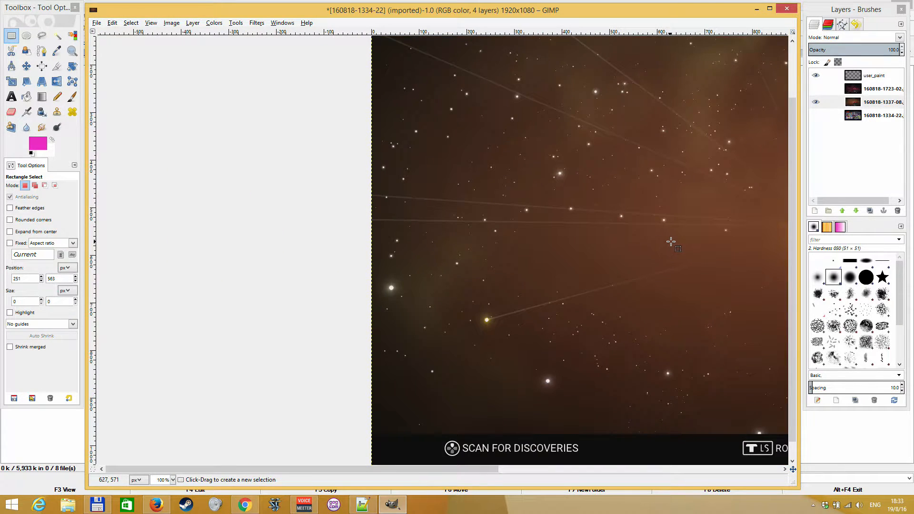
pyautogui.scroll(-1, 667, 241)
pyautogui.scroll(-1, 682, 236)
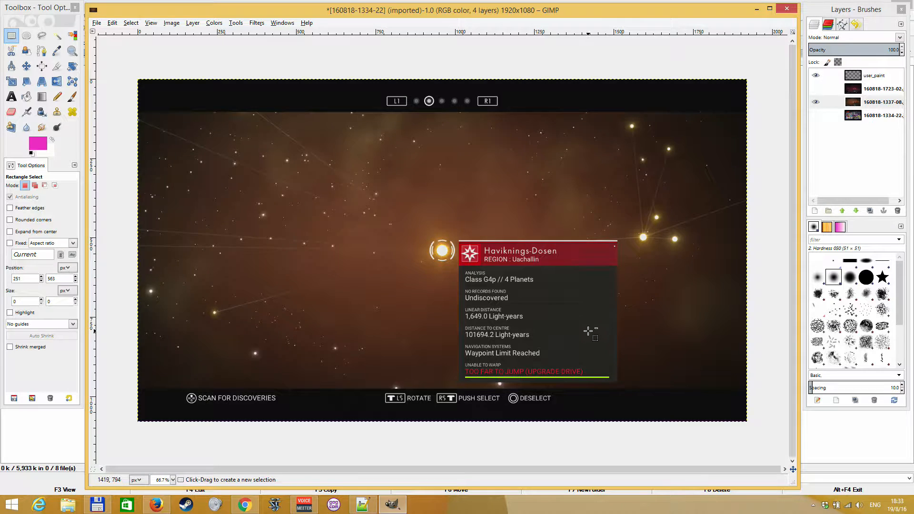
pyautogui.press('1')
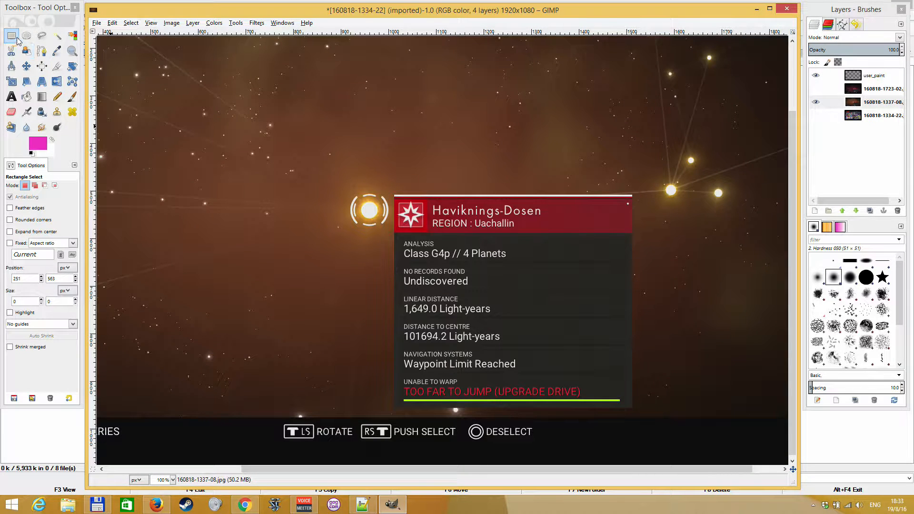
pyautogui.click(29, 209)
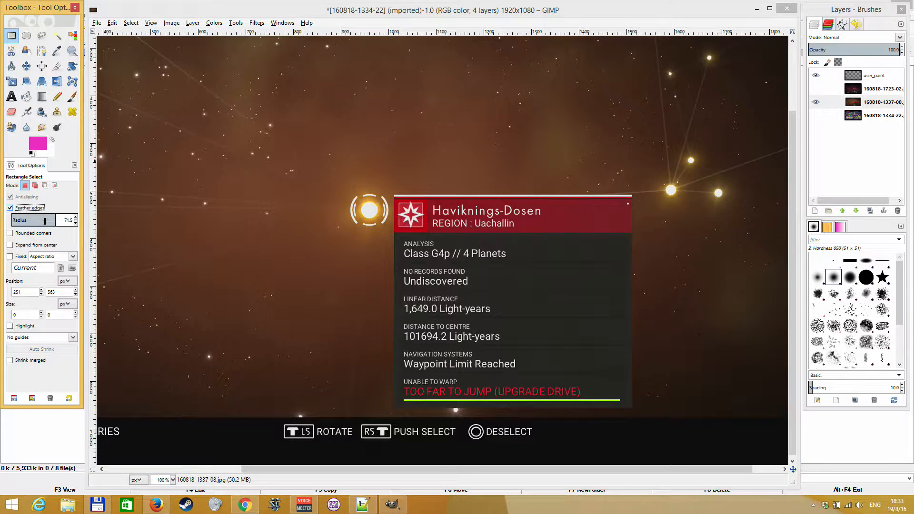
pyautogui.moveTo(38, 222); pyautogui.dragTo(42, 220)
pyautogui.click(20, 233)
pyautogui.click(37, 246)
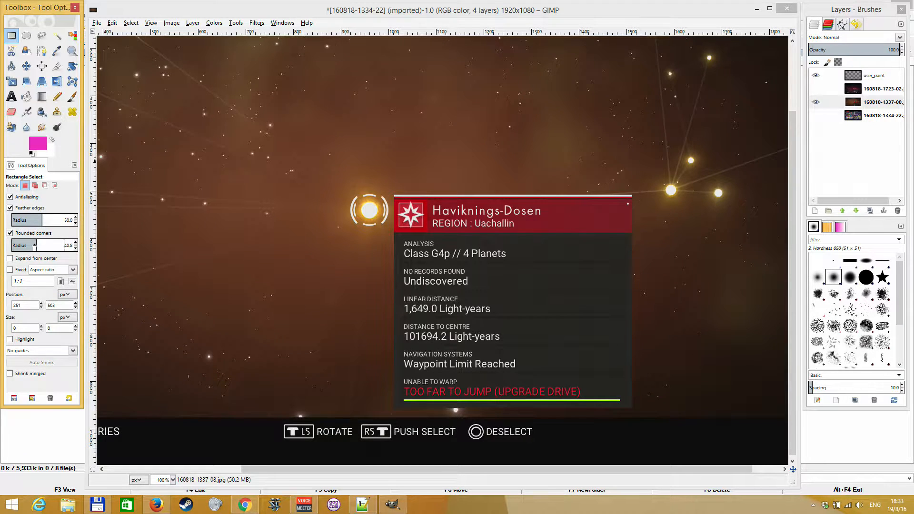
# - Draw a rounded selection about 498 by 452 px over the highlighted star and most of the Haviknings-Dosen panel, and invert it
pyautogui.moveTo(340, 175); pyautogui.dragTo(586, 406)
pyautogui.moveTo(344, 184); pyautogui.dragTo(354, 203)
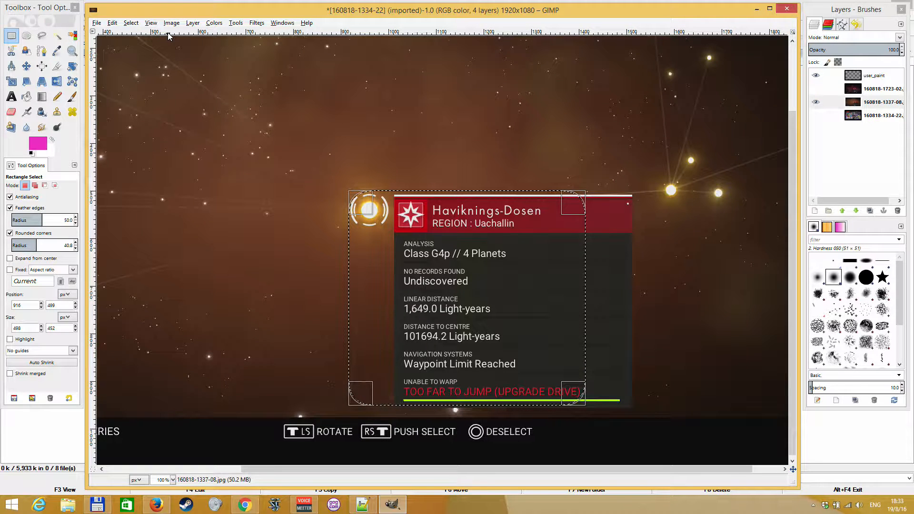
pyautogui.click(113, 24)
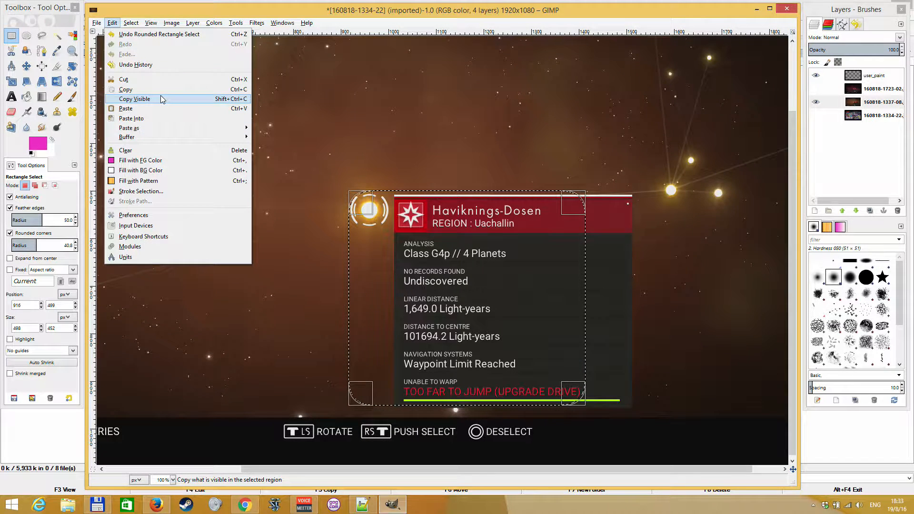
pyautogui.click(113, 23)
pyautogui.click(136, 24)
pyautogui.click(149, 55)
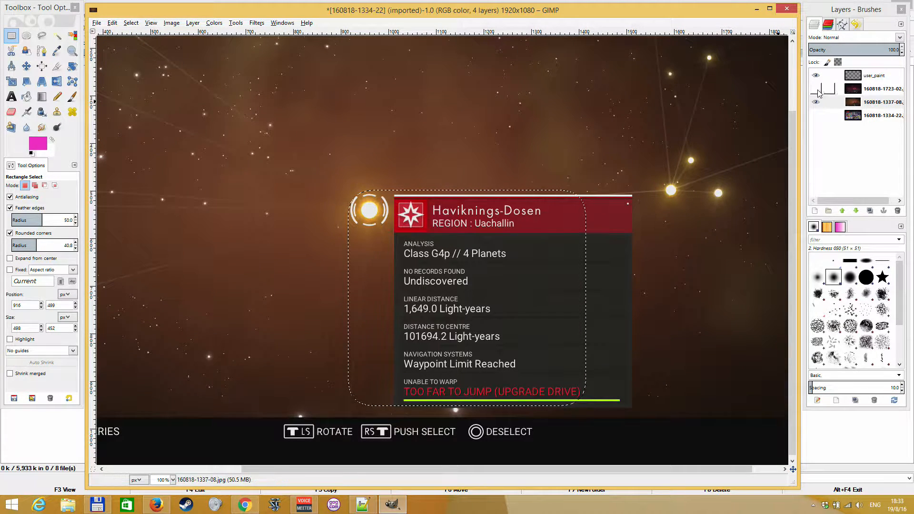
pyautogui.rightClick(855, 105)
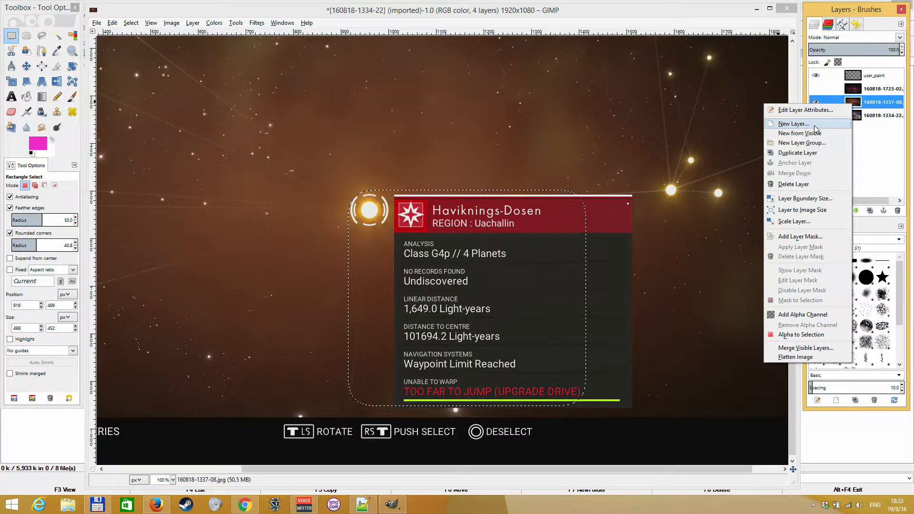
pyautogui.click(800, 237)
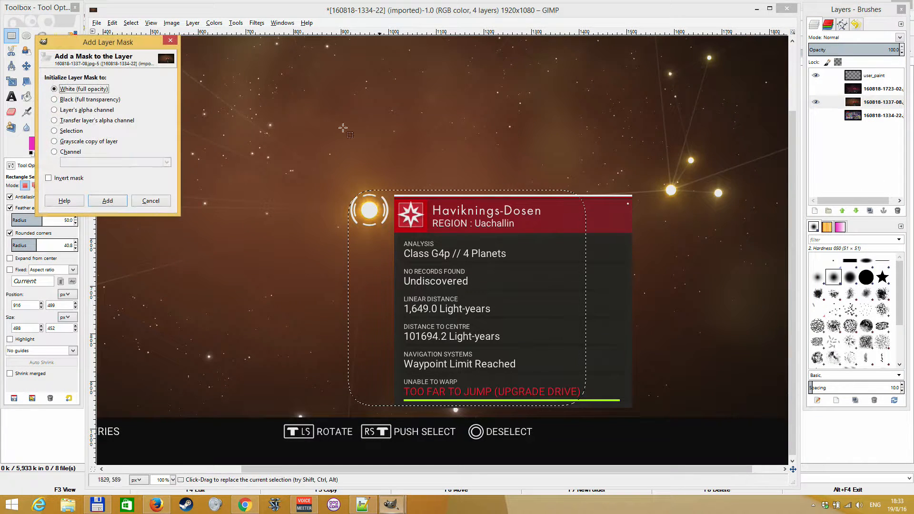
pyautogui.click(107, 200)
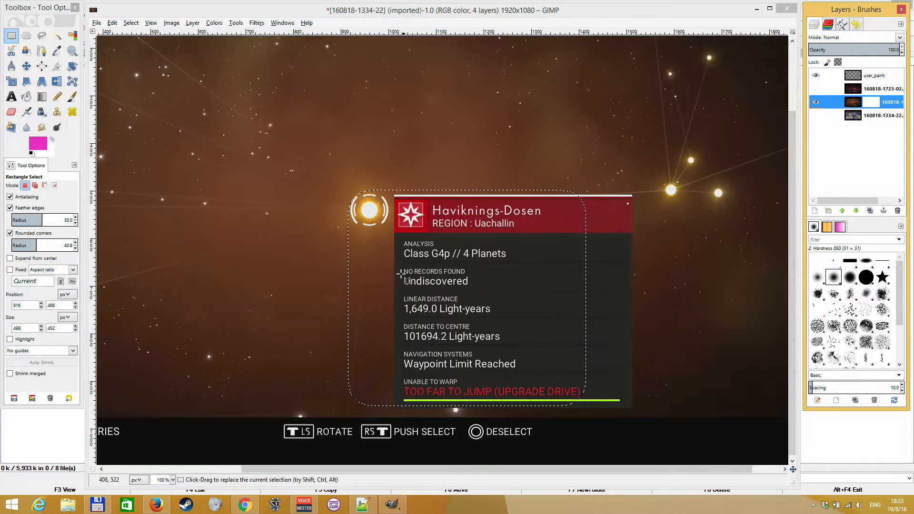
pyautogui.click(26, 97)
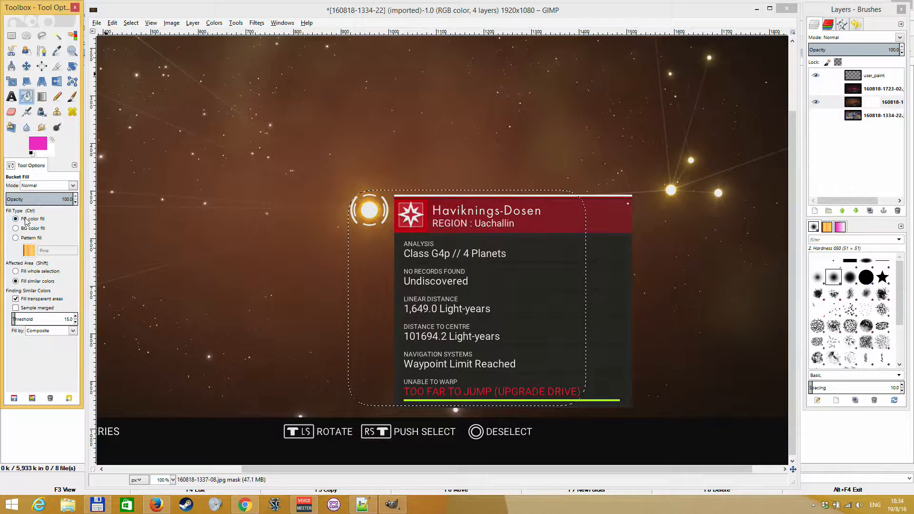
pyautogui.click(39, 145)
pyautogui.moveTo(69, 164); pyautogui.dragTo(12, 107)
pyautogui.click(168, 222)
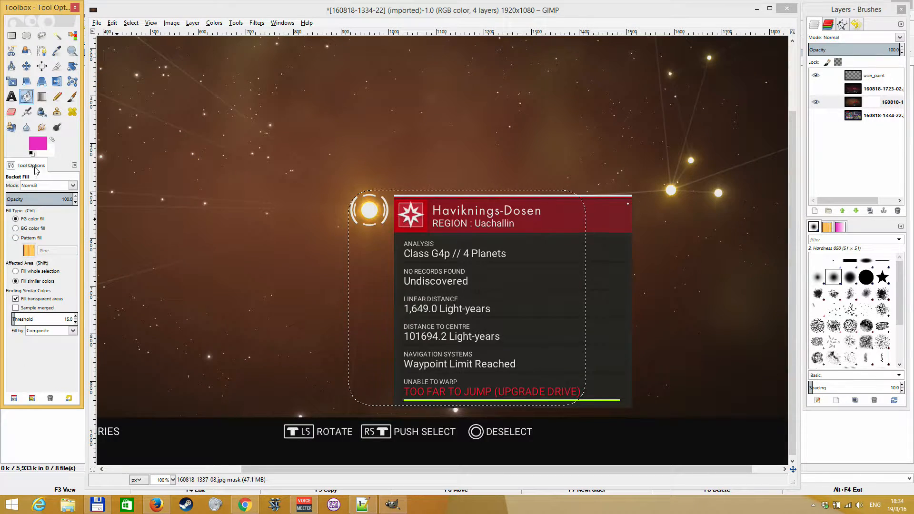
pyautogui.click(31, 152)
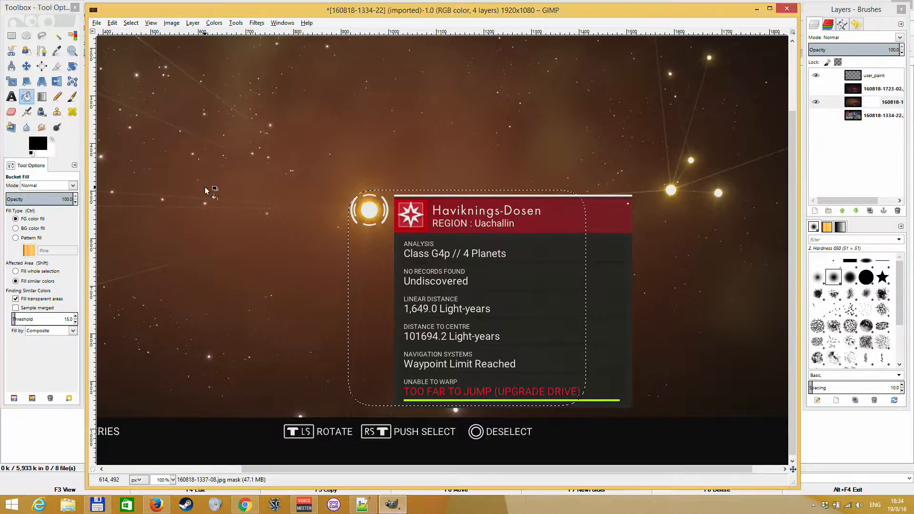
pyautogui.click(240, 262)
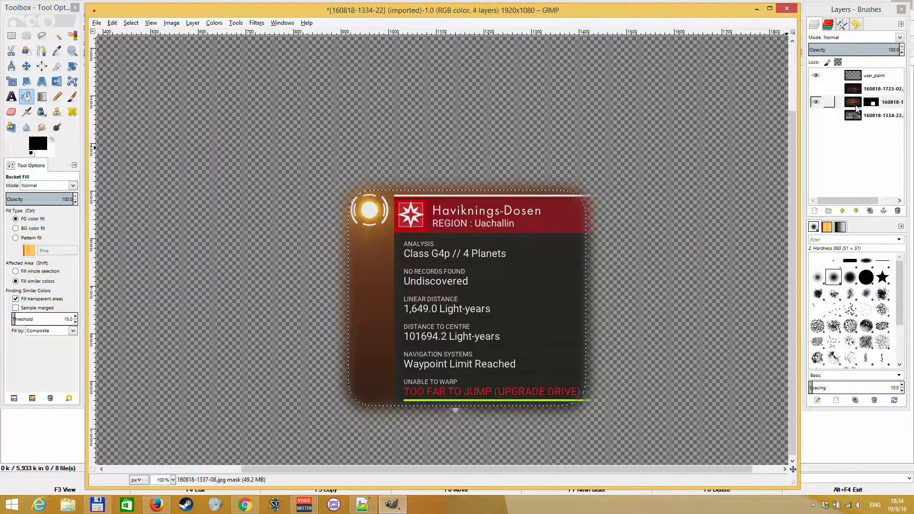
pyautogui.click(815, 103)
pyautogui.click(815, 103)
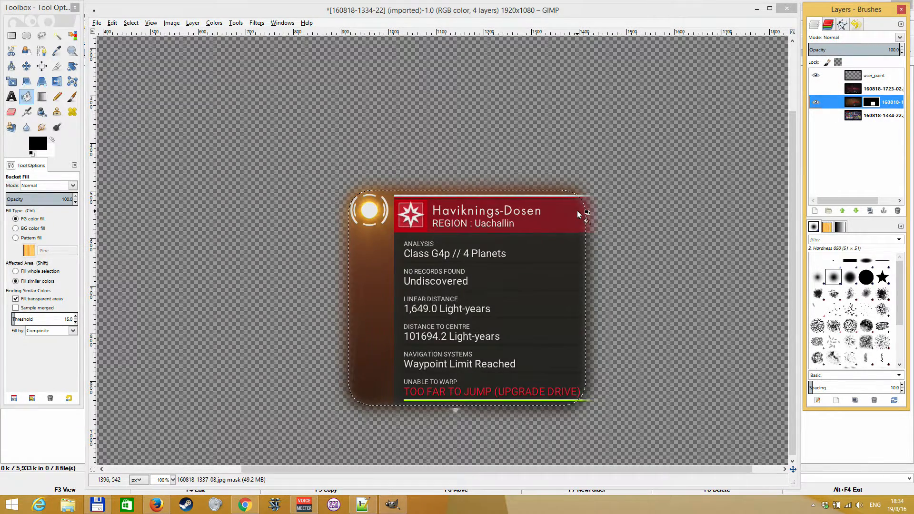
pyautogui.press('-')
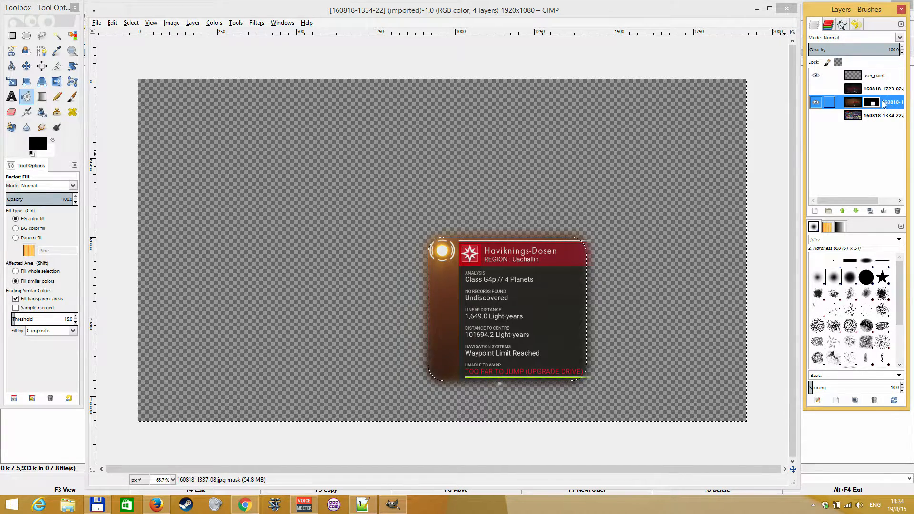
pyautogui.rightClick(861, 105)
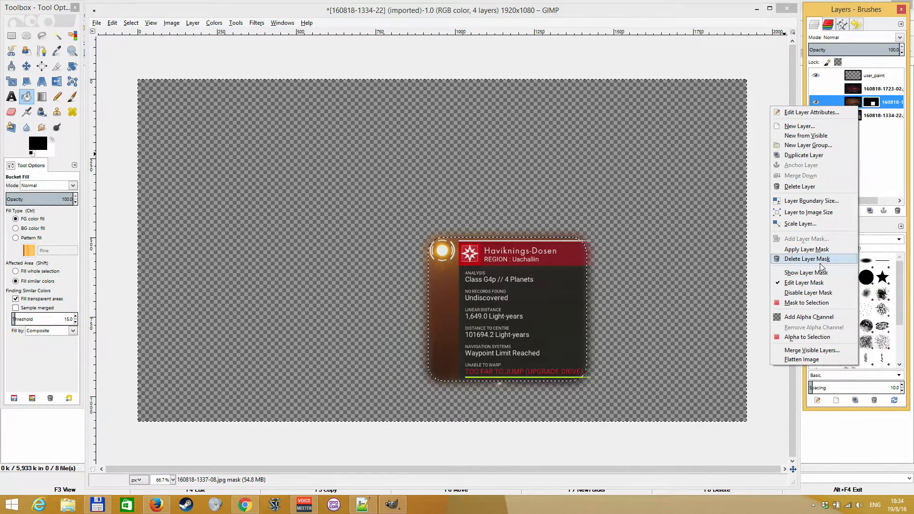
pyautogui.click(871, 118)
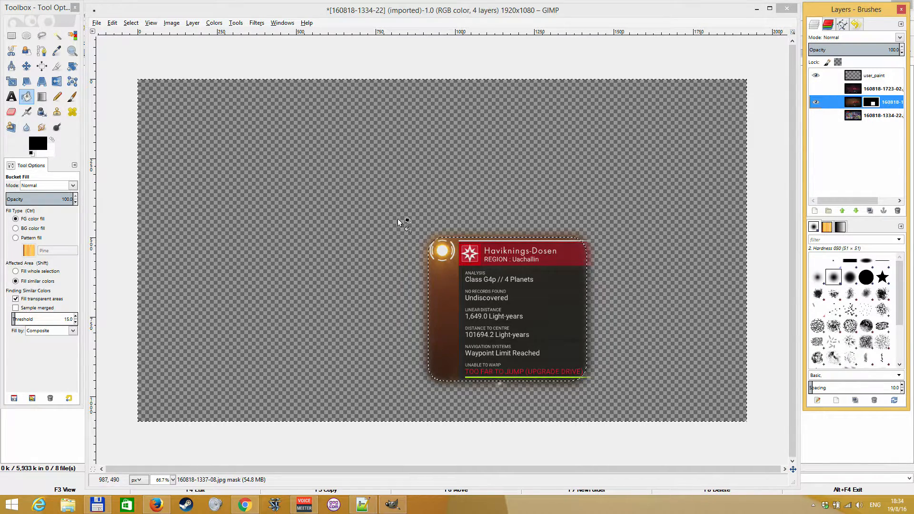
pyautogui.click(131, 22)
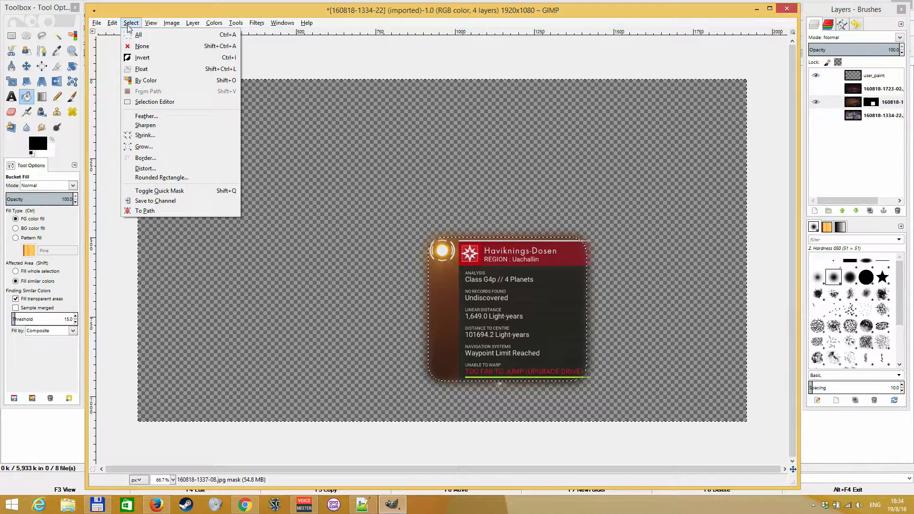
pyautogui.click(142, 46)
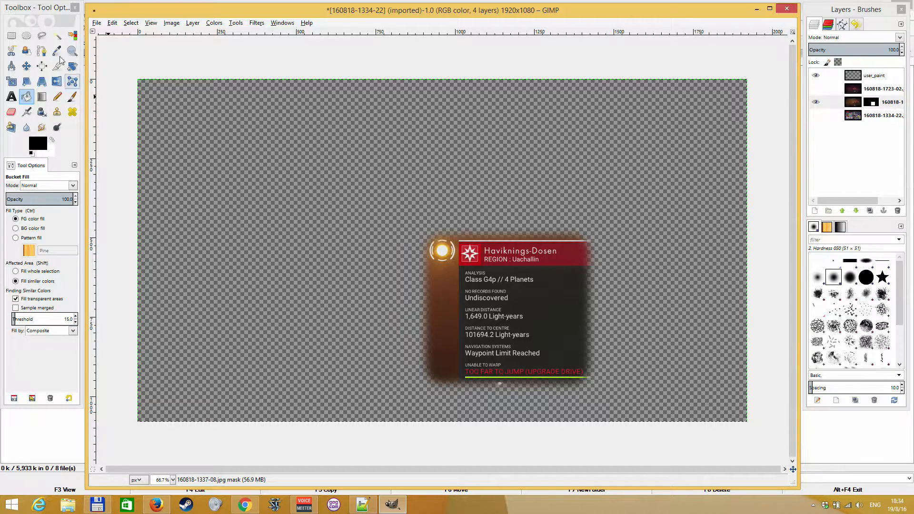
pyautogui.click(11, 36)
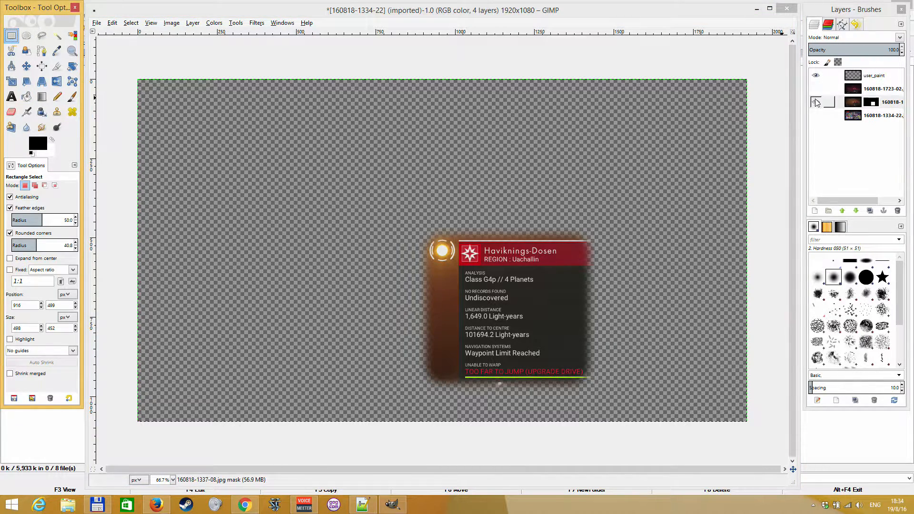
pyautogui.click(815, 116)
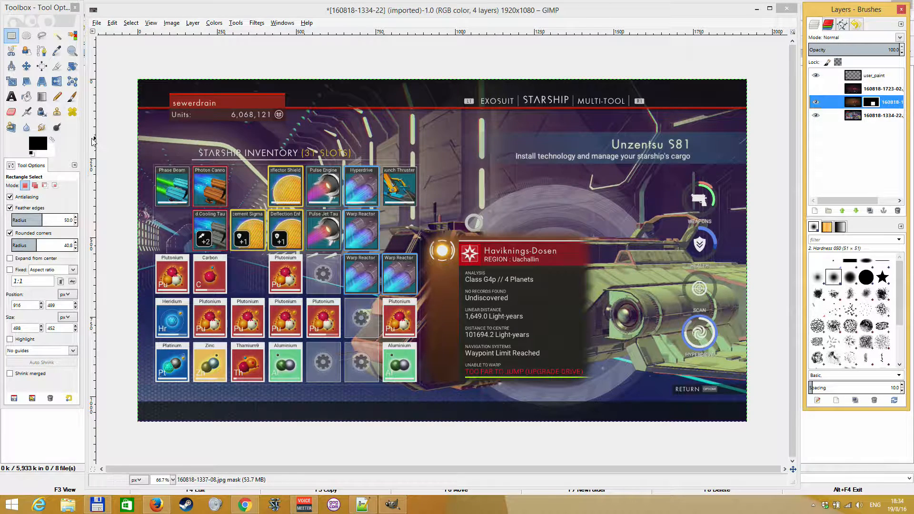
pyautogui.click(28, 66)
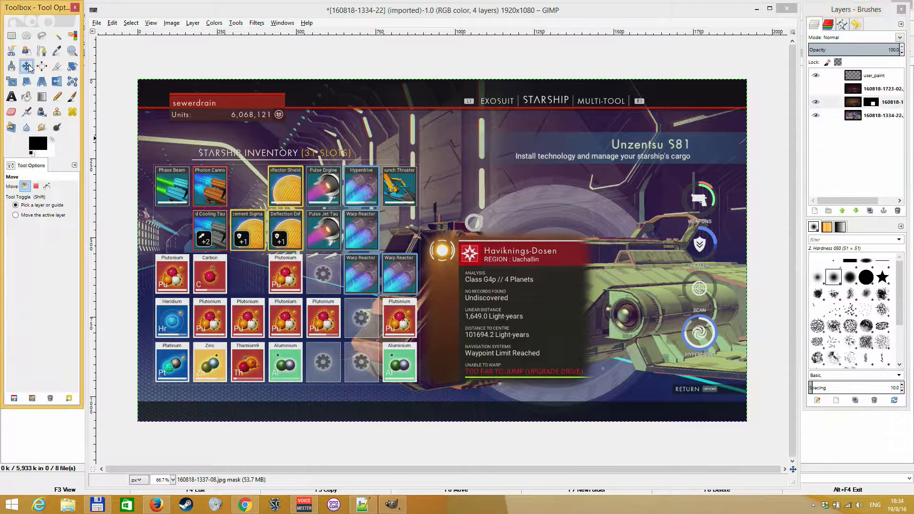
pyautogui.click(27, 216)
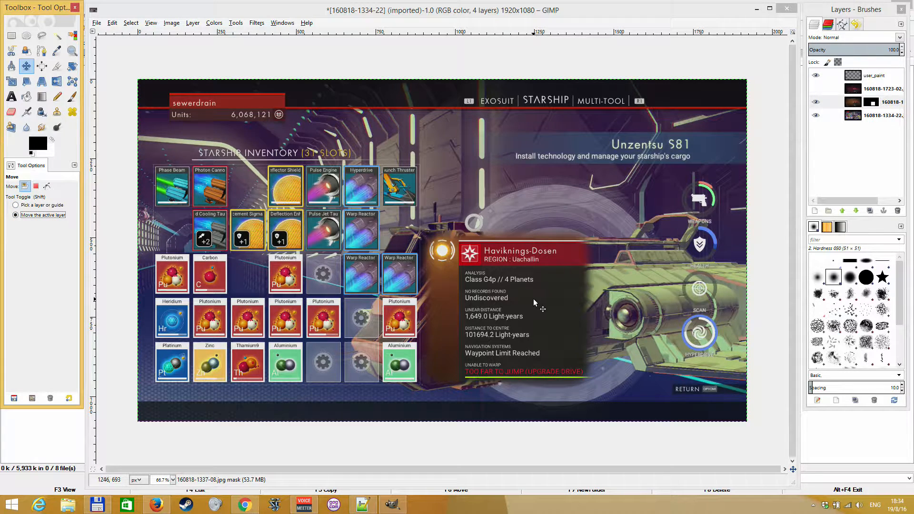
pyautogui.moveTo(523, 305)
pyautogui.mouseDown()
pyautogui.moveTo(248, 342)
pyautogui.moveTo(249, 163)
pyautogui.moveTo(273, 220)
pyautogui.moveTo(320, 262)
pyautogui.moveTo(427, 273)
pyautogui.moveTo(552, 313)
pyautogui.moveTo(538, 310)
pyautogui.mouseUp()
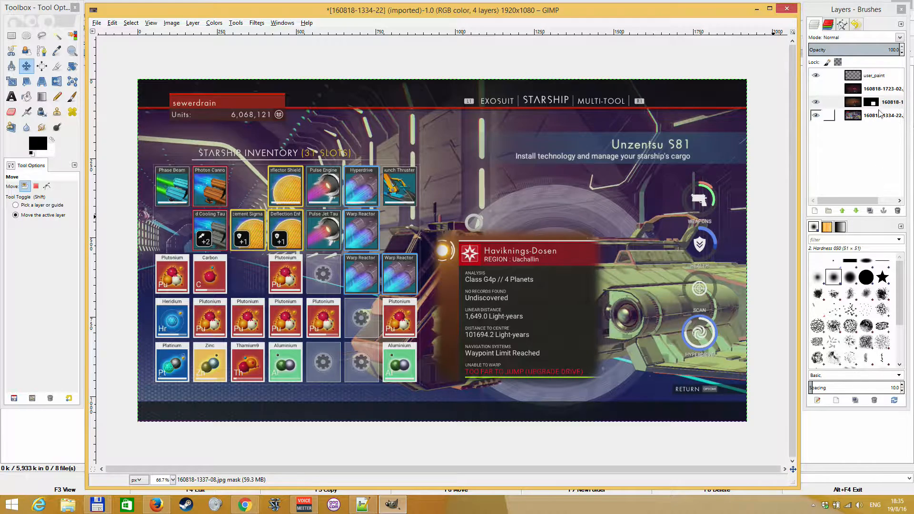
pyautogui.rightClick(855, 104)
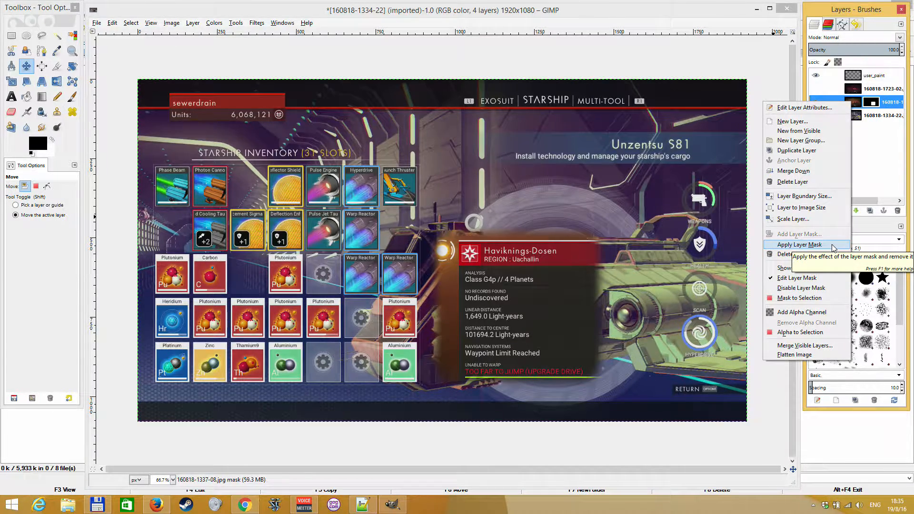
pyautogui.click(689, 19)
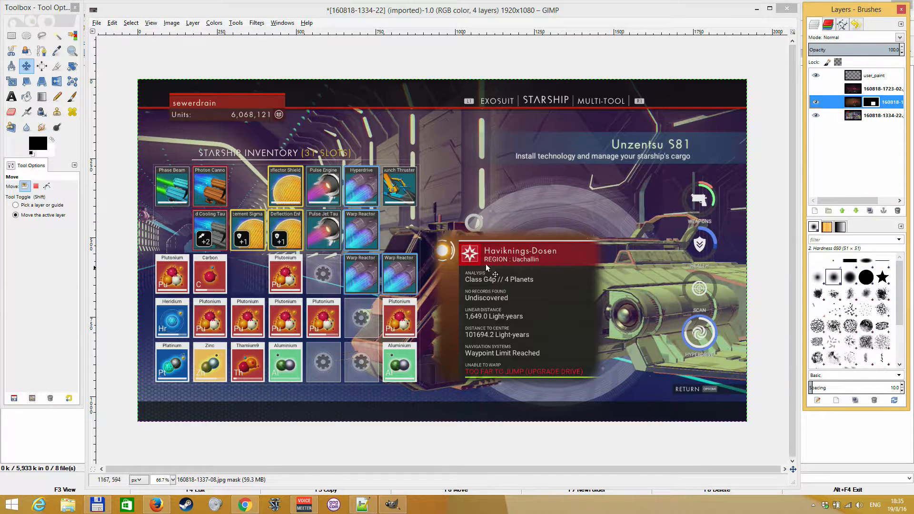
pyautogui.click(24, 206)
pyautogui.moveTo(450, 316); pyautogui.dragTo(228, 243)
pyautogui.moveTo(276, 250); pyautogui.dragTo(494, 312)
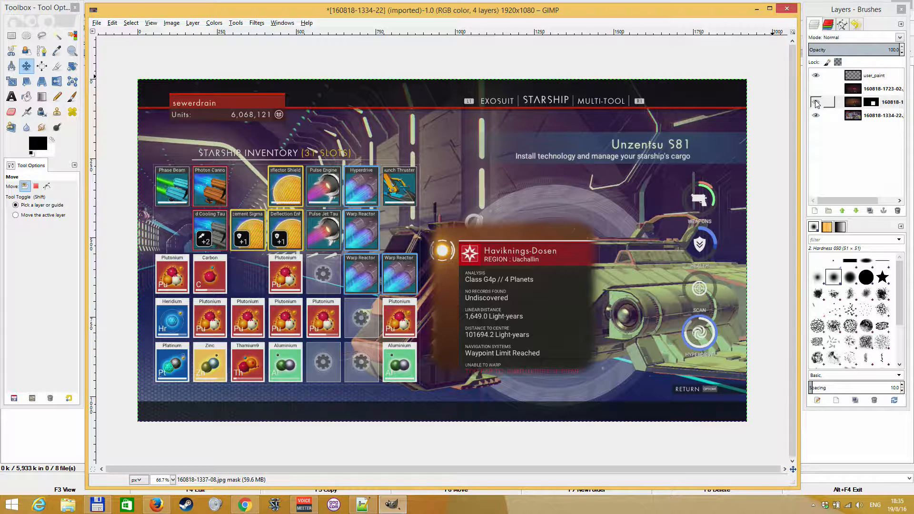
pyautogui.rightClick(848, 104)
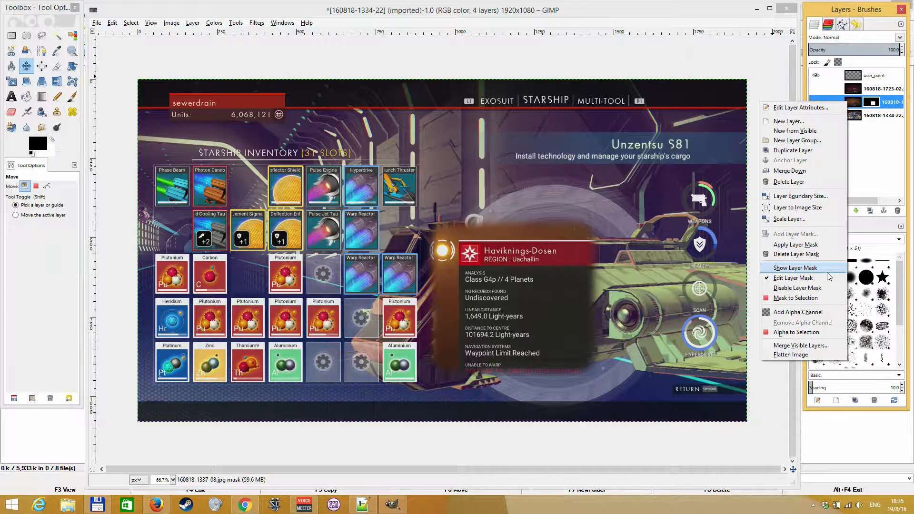
pyautogui.click(817, 255)
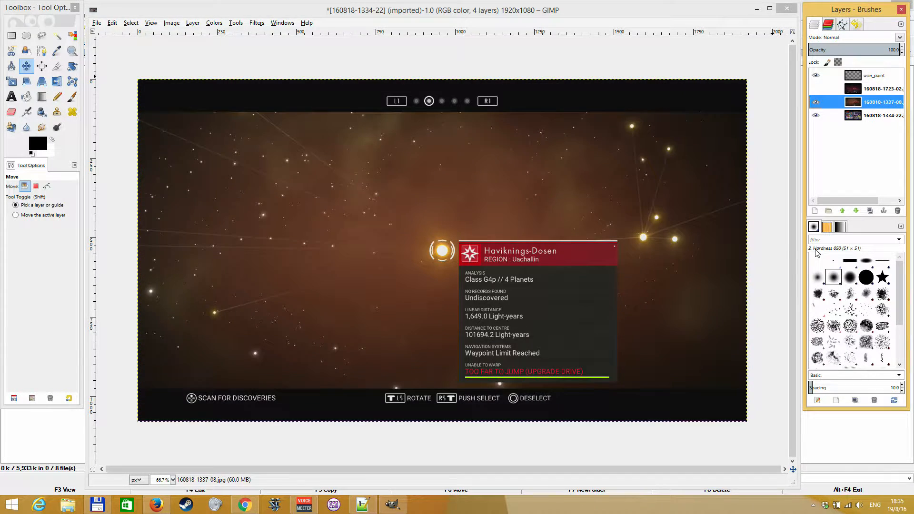
# - Draw a rounded, feathered selection about 425 by 454 px over the Haviknings-Dosen panel and add a 222 by 98 px one around the star
pyautogui.click(12, 35)
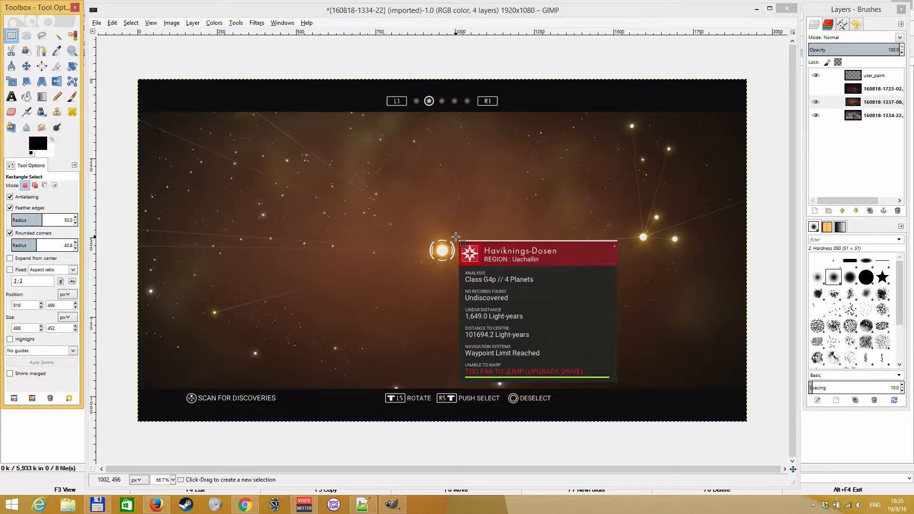
pyautogui.moveTo(456, 236); pyautogui.dragTo(590, 379)
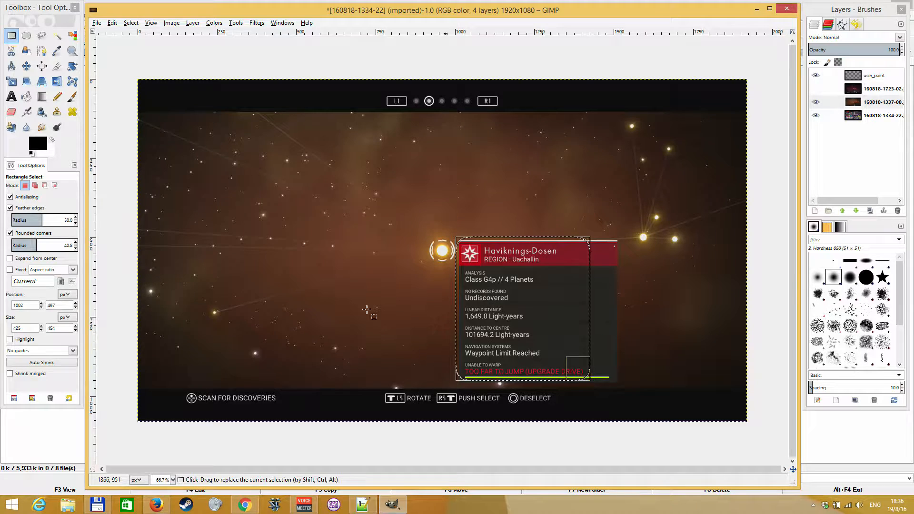
pyautogui.click(35, 185)
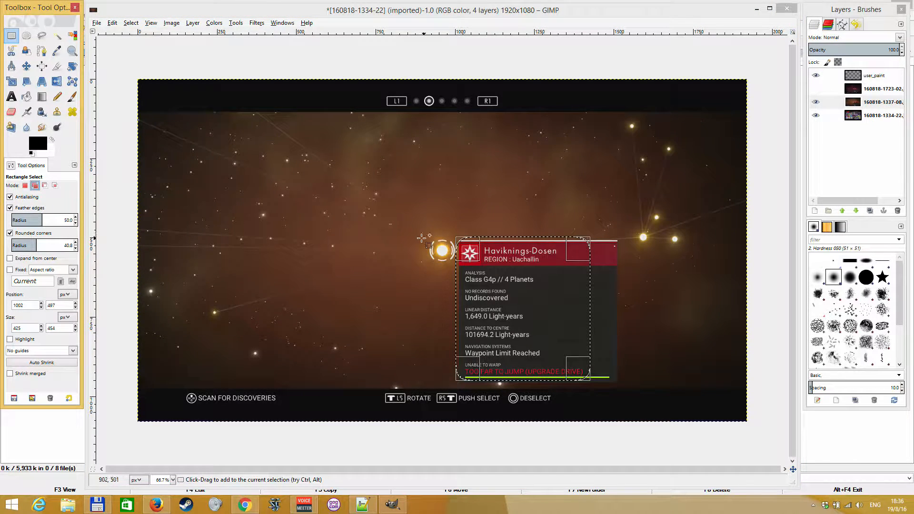
pyautogui.click(422, 229)
pyautogui.moveTo(422, 230); pyautogui.dragTo(493, 276)
pyautogui.moveTo(435, 238); pyautogui.dragTo(438, 240)
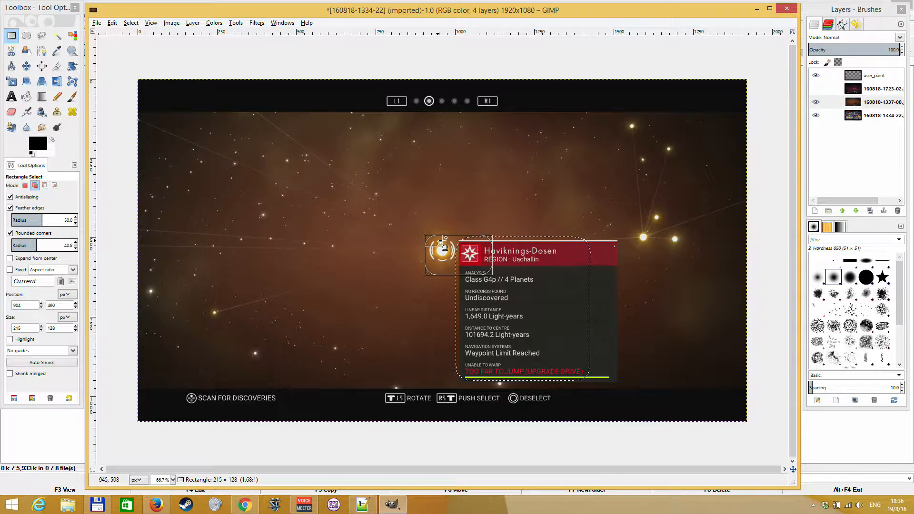
pyautogui.moveTo(428, 270); pyautogui.dragTo(428, 258)
pyautogui.click(431, 260)
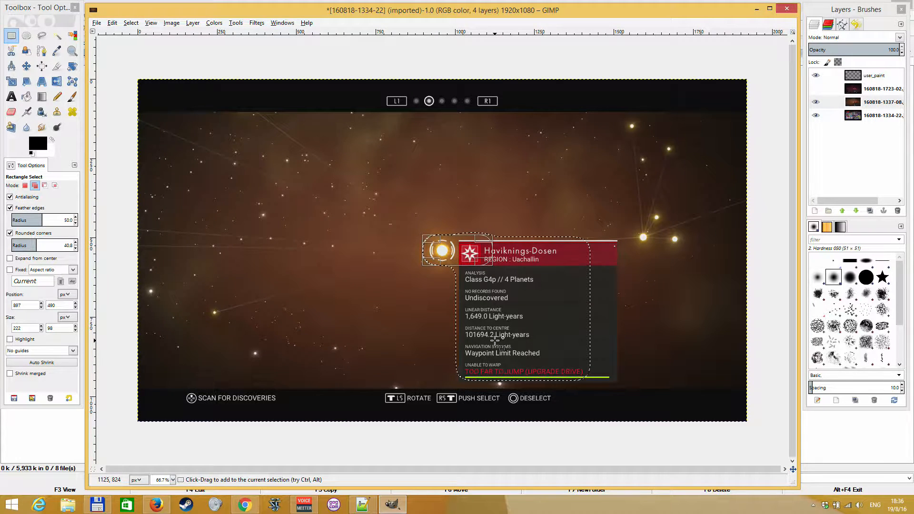
pyautogui.click(495, 339)
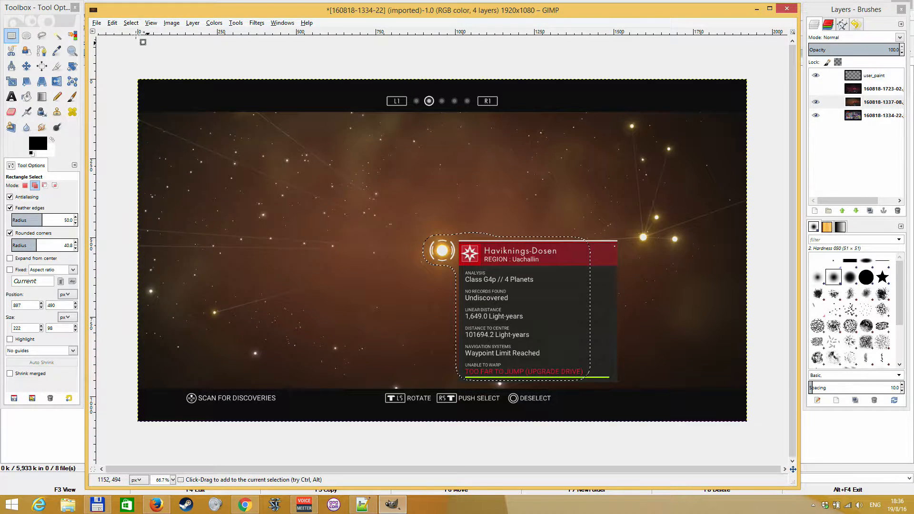
pyautogui.click(130, 22)
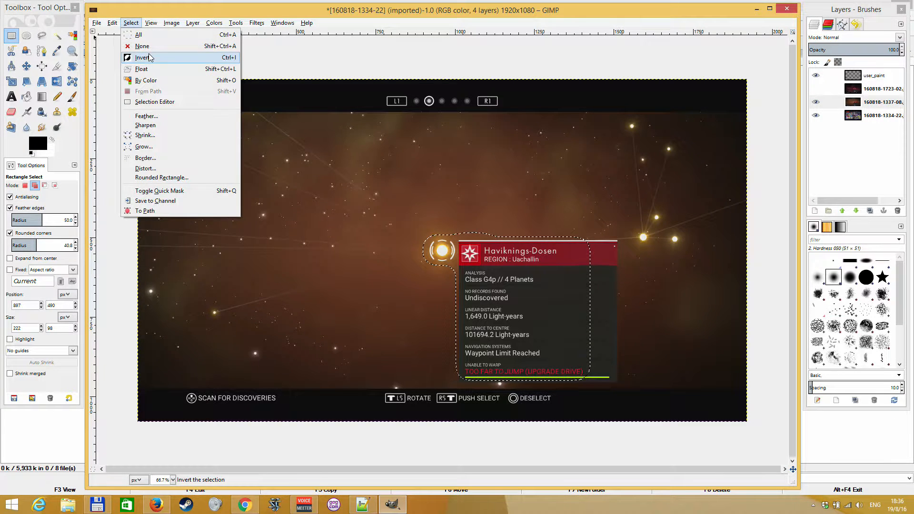
pyautogui.click(149, 57)
pyautogui.press('Delete')
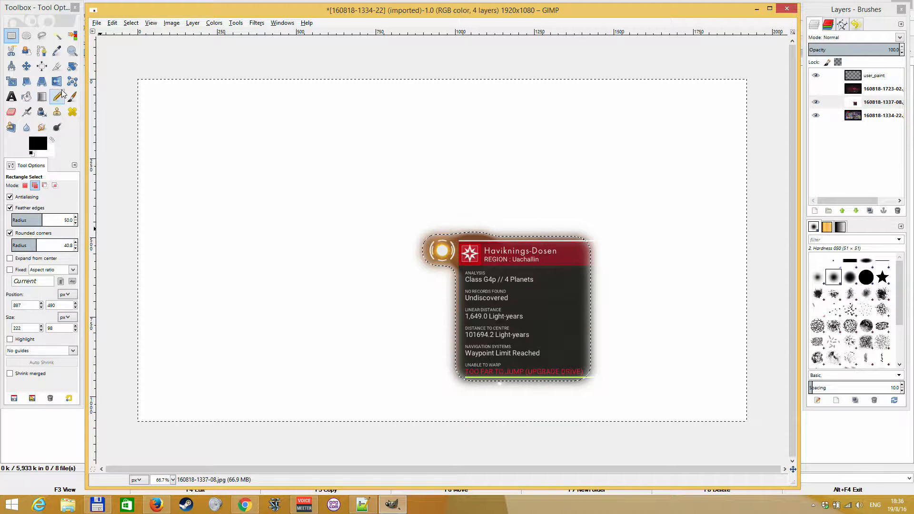
pyautogui.click(27, 98)
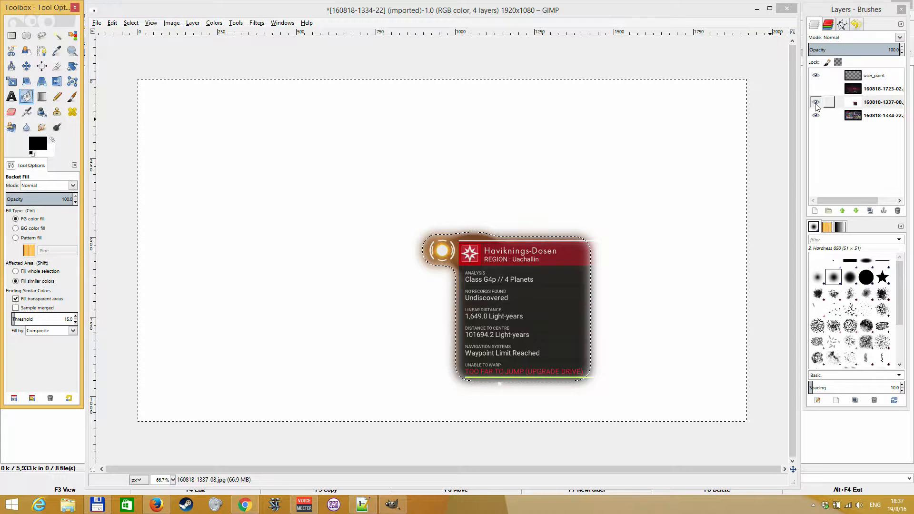
pyautogui.click(857, 48)
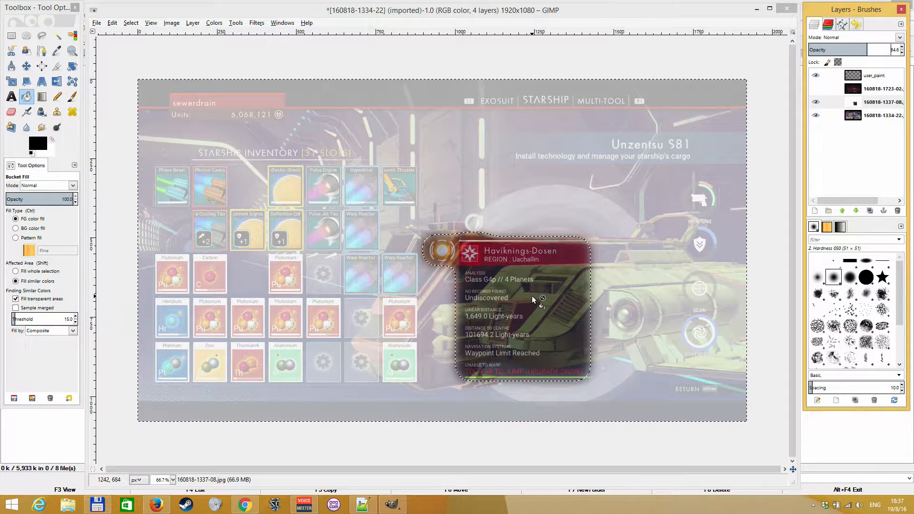
pyautogui.hotkey('ctrl', 'z')
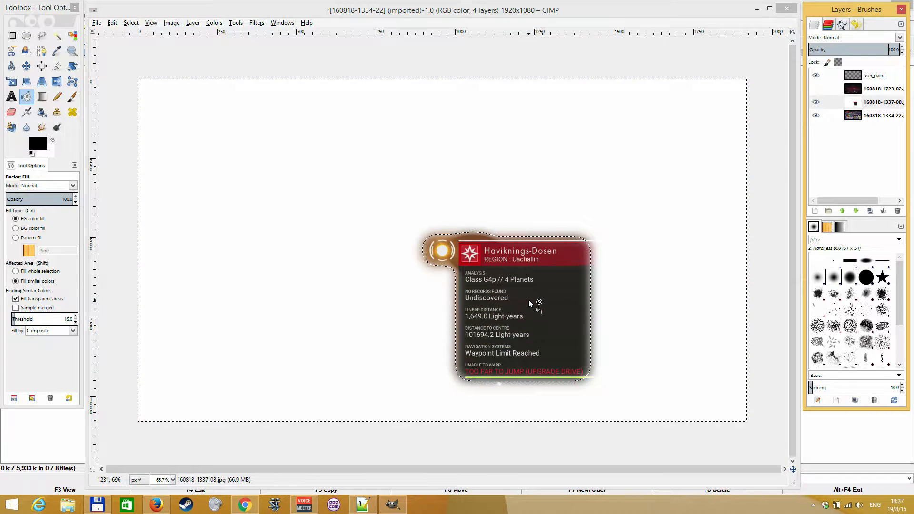
pyautogui.hotkey('ctrl', 'z')
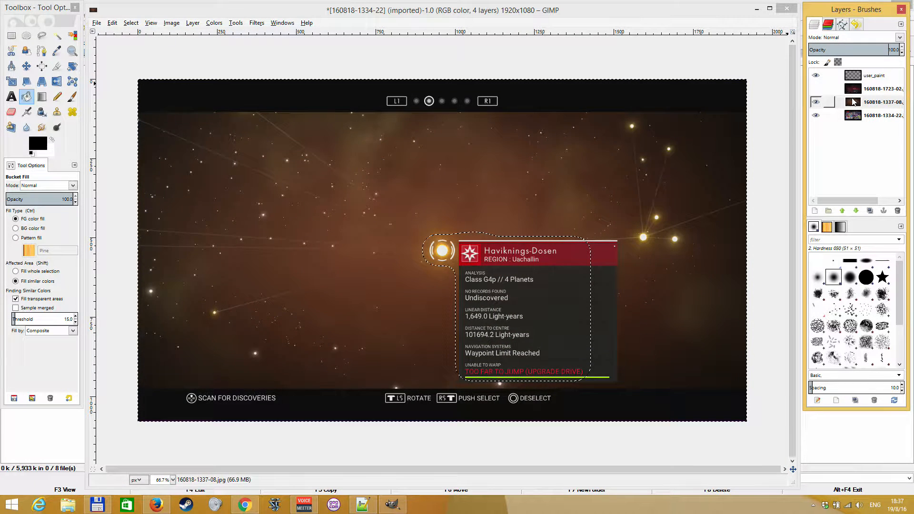
pyautogui.moveTo(895, 49); pyautogui.dragTo(872, 49)
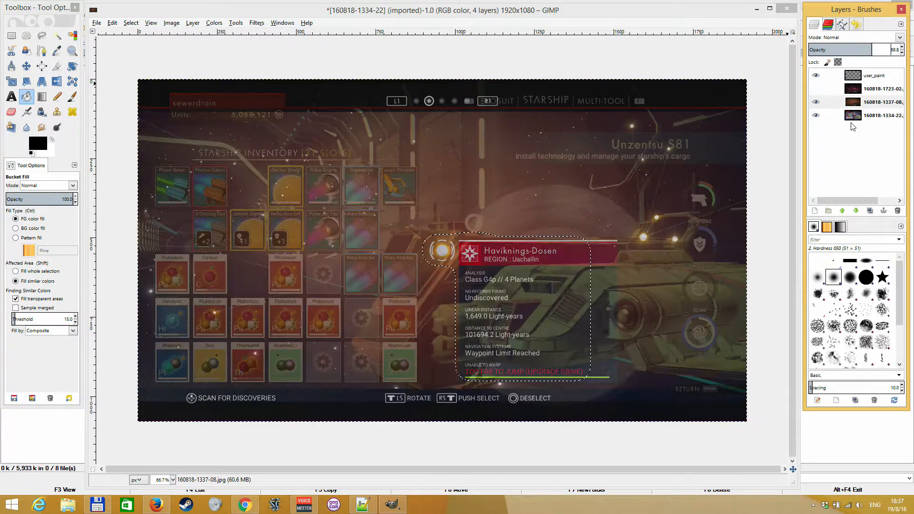
pyautogui.click(128, 23)
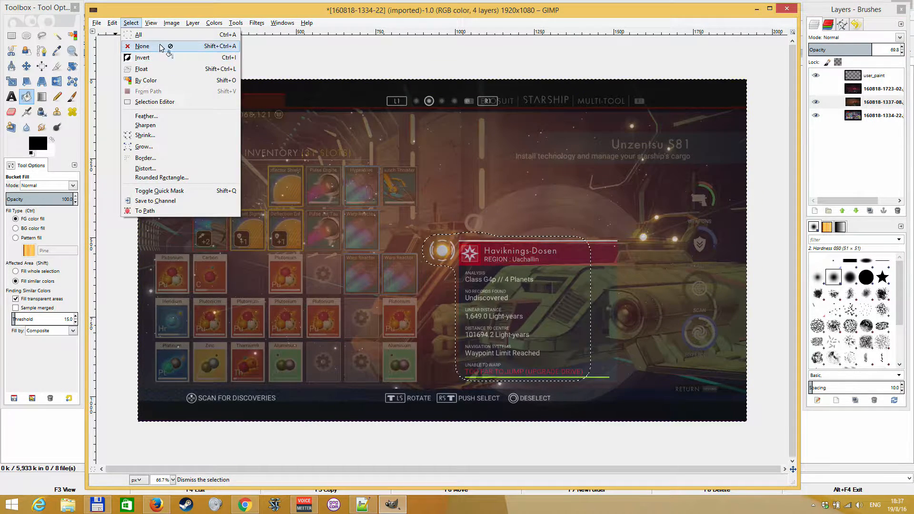
pyautogui.click(164, 57)
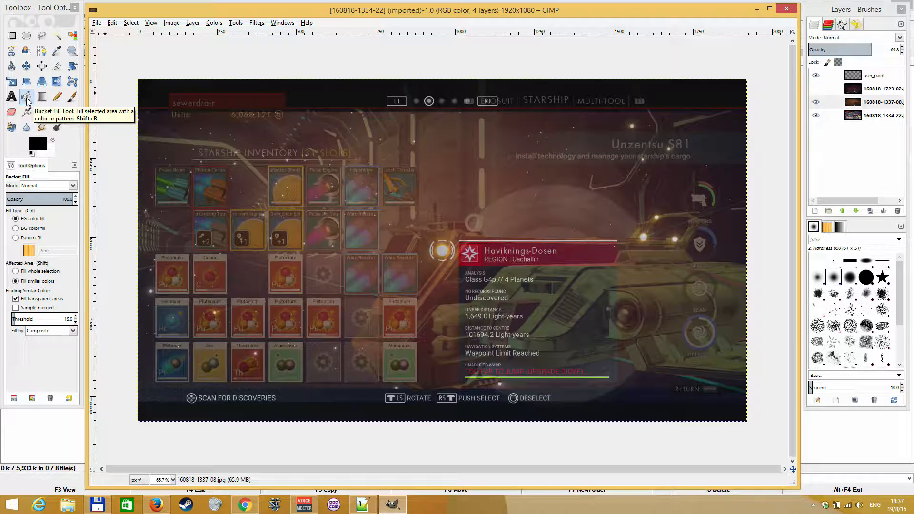
pyautogui.click(26, 66)
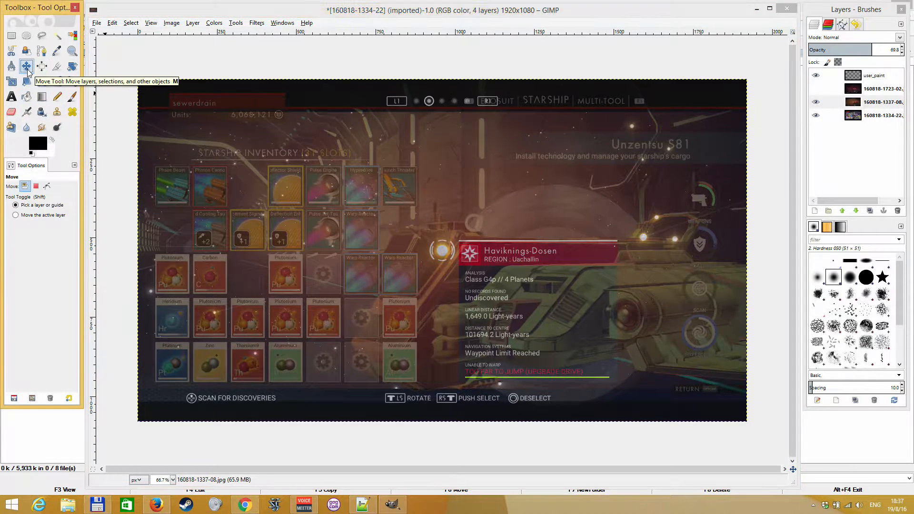
pyautogui.click(34, 215)
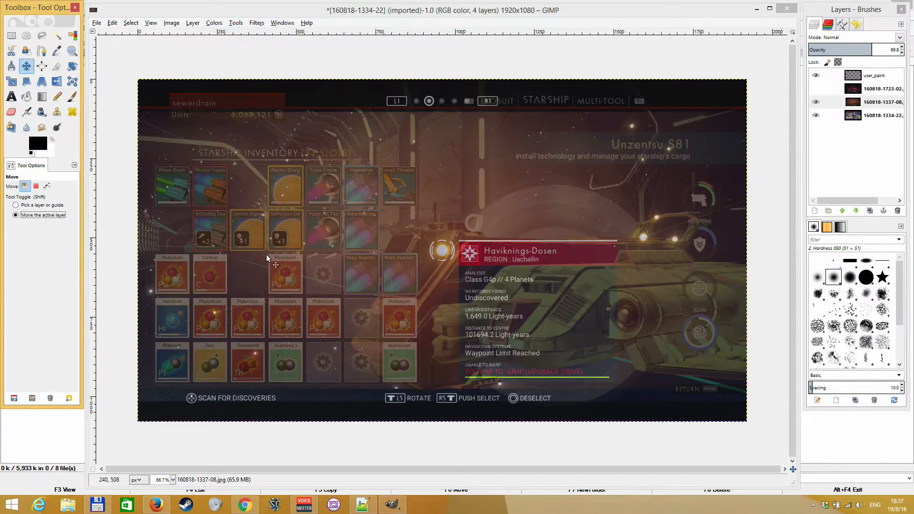
pyautogui.moveTo(356, 276); pyautogui.dragTo(227, 254)
pyautogui.moveTo(387, 301); pyautogui.dragTo(228, 183)
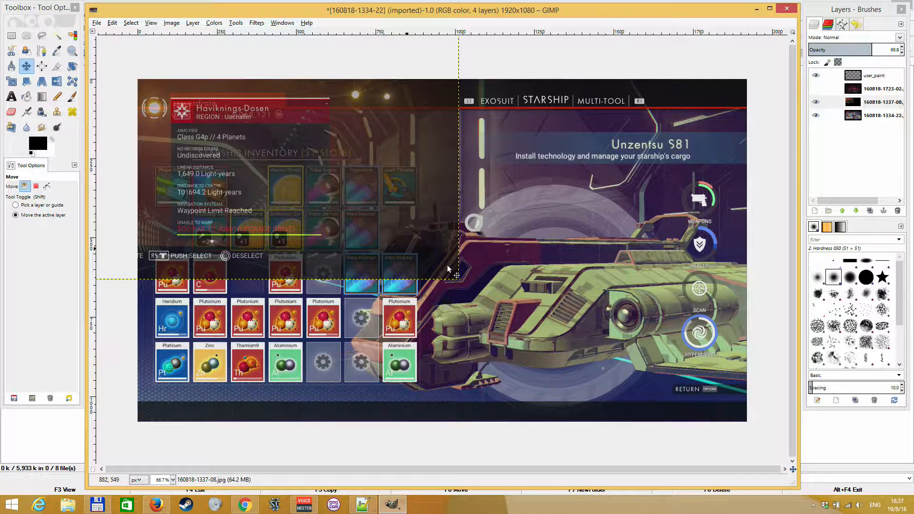
pyautogui.click(892, 50)
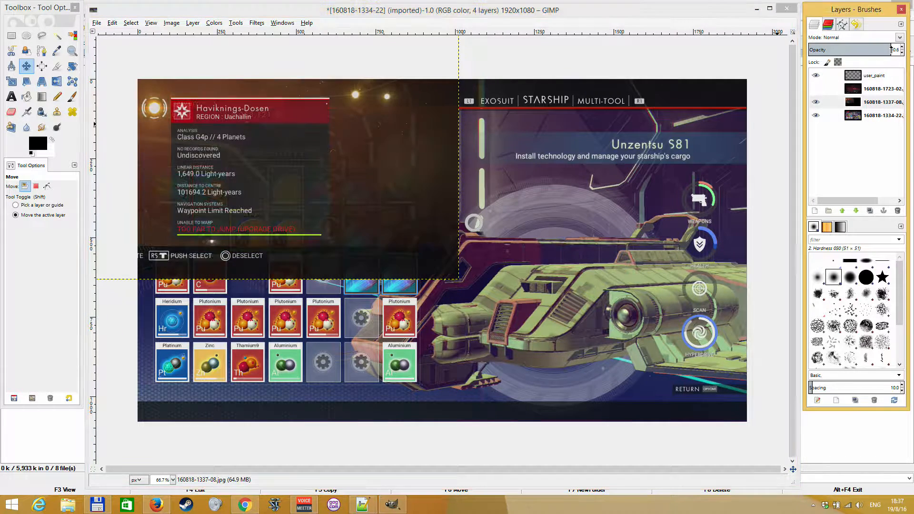
pyautogui.scroll(7, 888, 51)
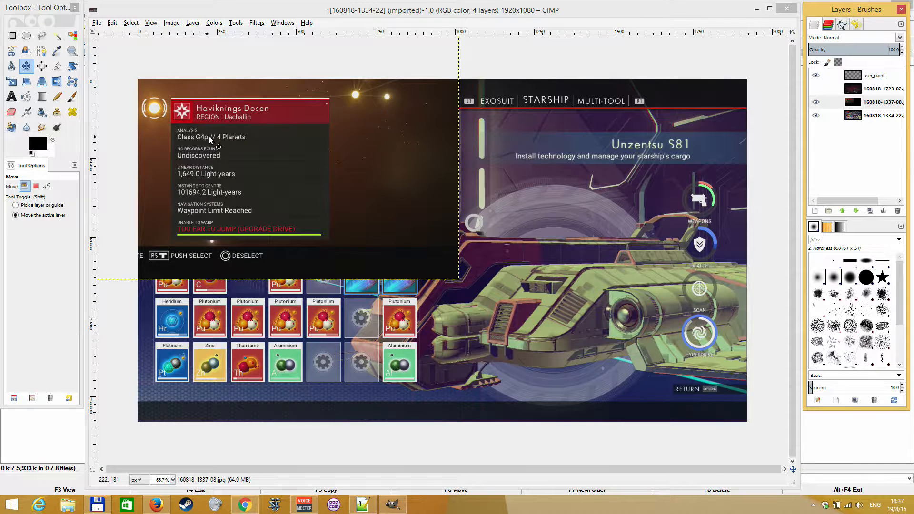
pyautogui.moveTo(248, 175); pyautogui.dragTo(252, 176)
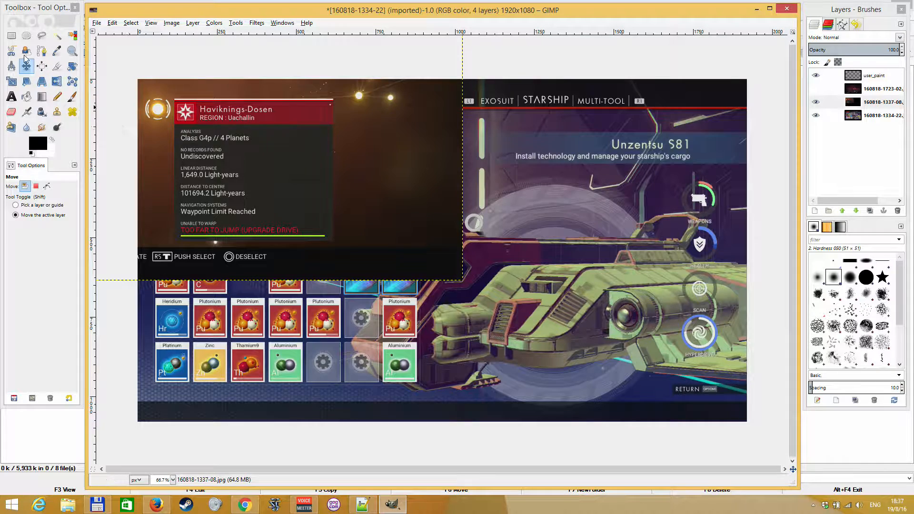
# - Draw a rounded, feathered selection about 432 by 450 px over the Haviknings-Dosen panel and add a 150 by 90 px one around the star
pyautogui.click(12, 36)
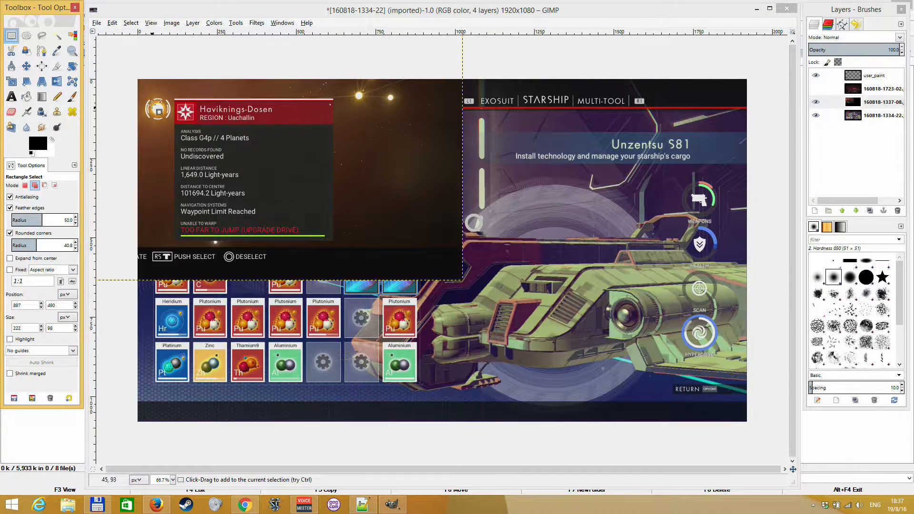
pyautogui.click(26, 185)
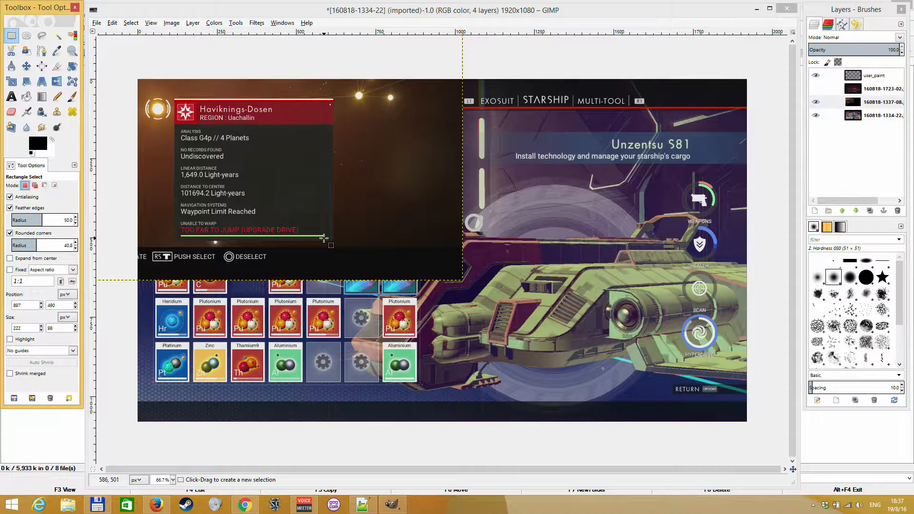
pyautogui.moveTo(306, 238); pyautogui.dragTo(170, 94)
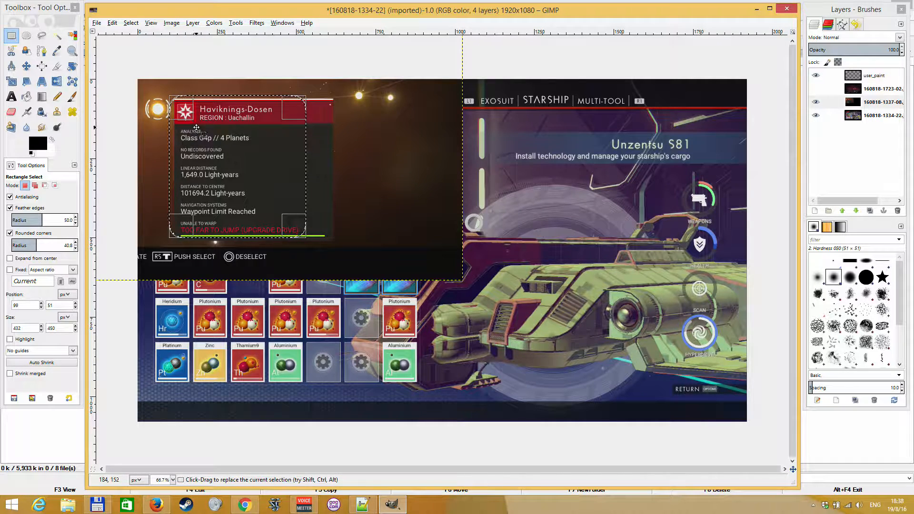
pyautogui.click(35, 185)
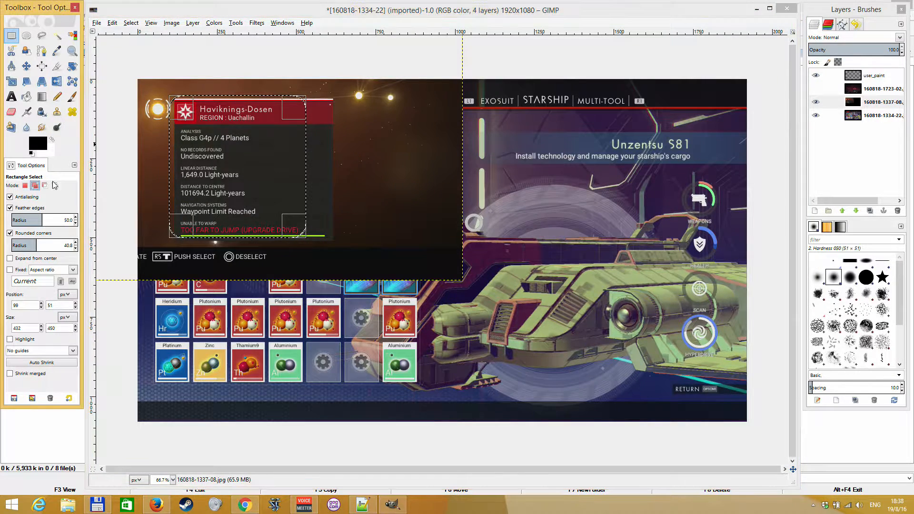
pyautogui.moveTo(144, 95); pyautogui.dragTo(193, 124)
pyautogui.click(206, 148)
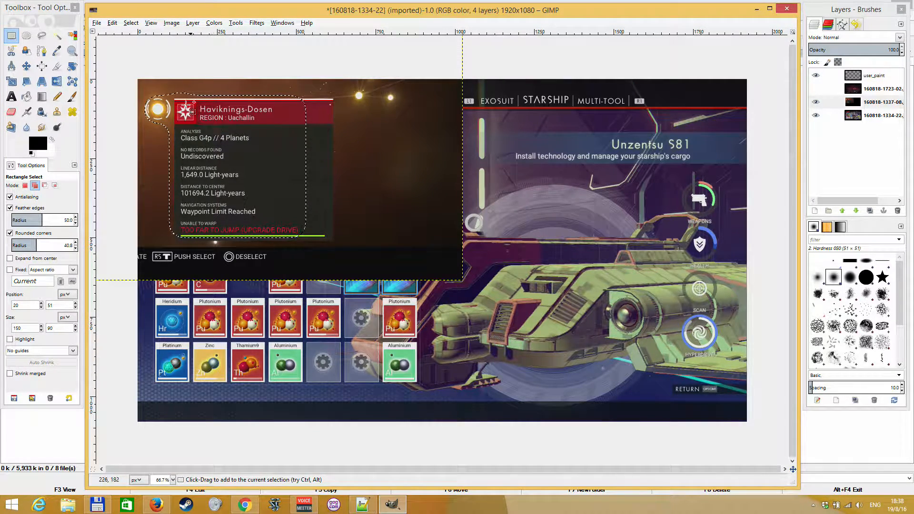
# - Invert the selection around the Haviknings-Dosen panel and star
pyautogui.click(151, 23)
pyautogui.moveTo(127, 25)
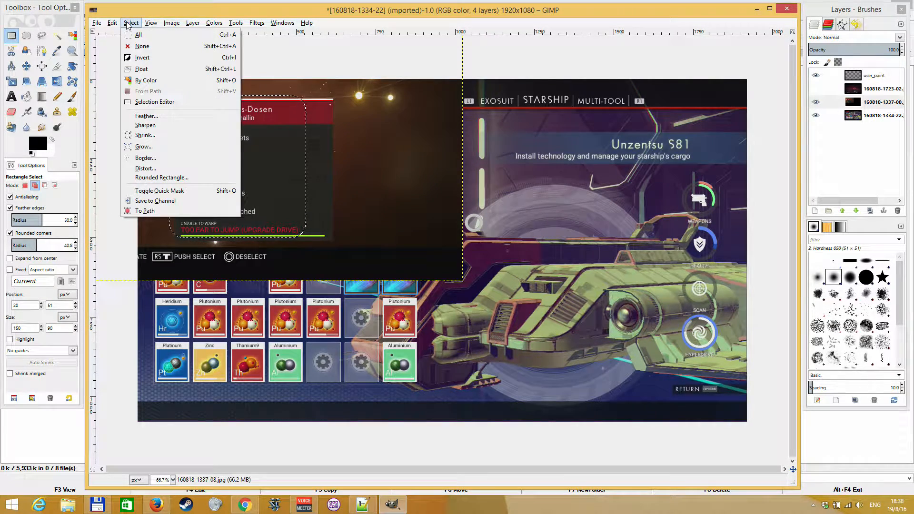
pyautogui.click(141, 57)
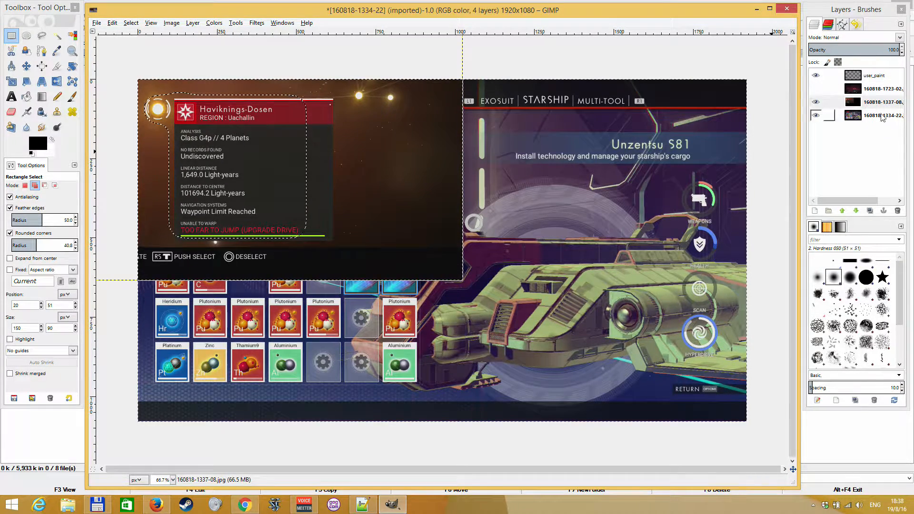
pyautogui.rightClick(870, 101)
pyautogui.click(829, 230)
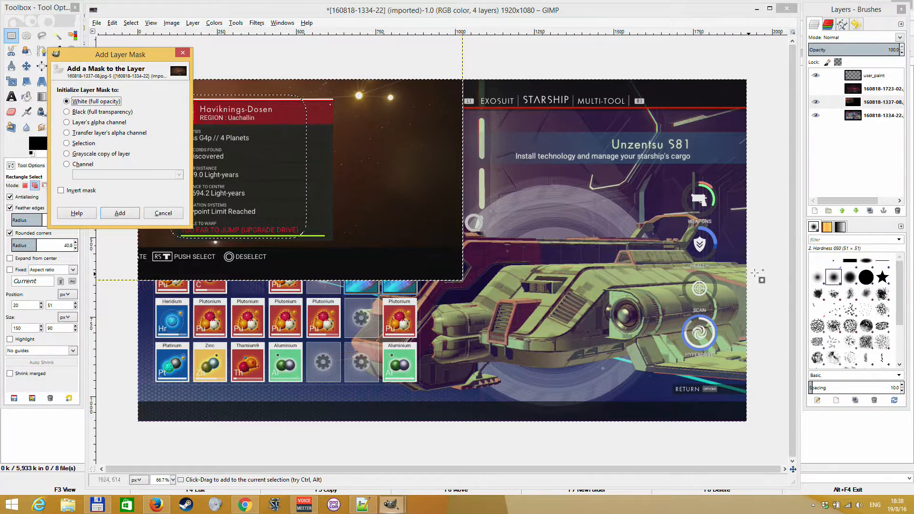
pyautogui.click(120, 213)
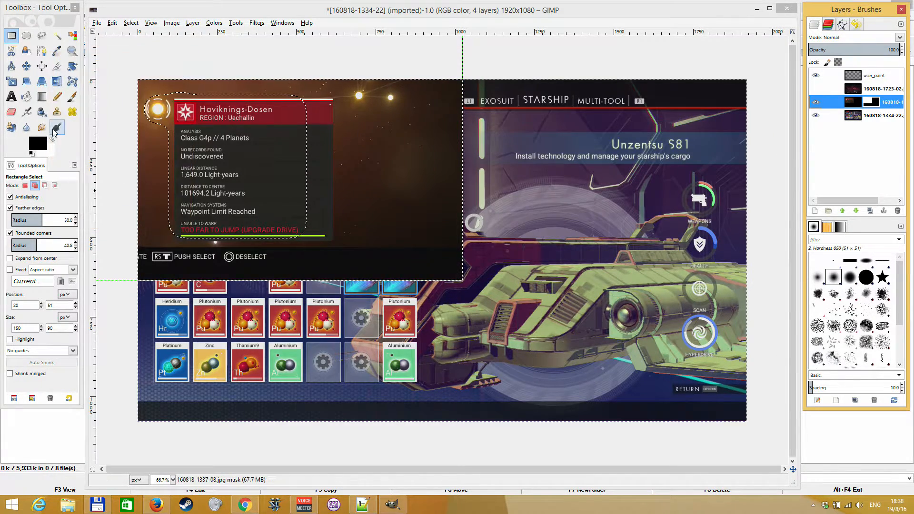
pyautogui.click(26, 96)
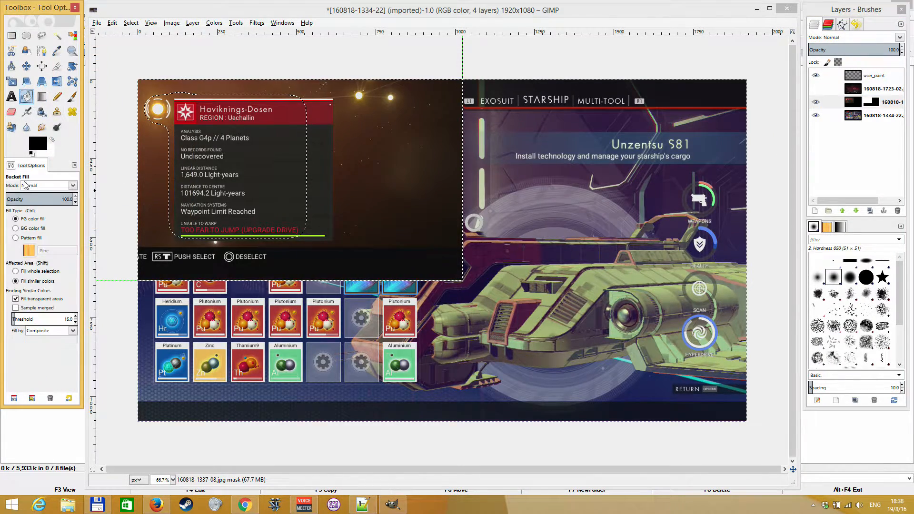
pyautogui.click(351, 157)
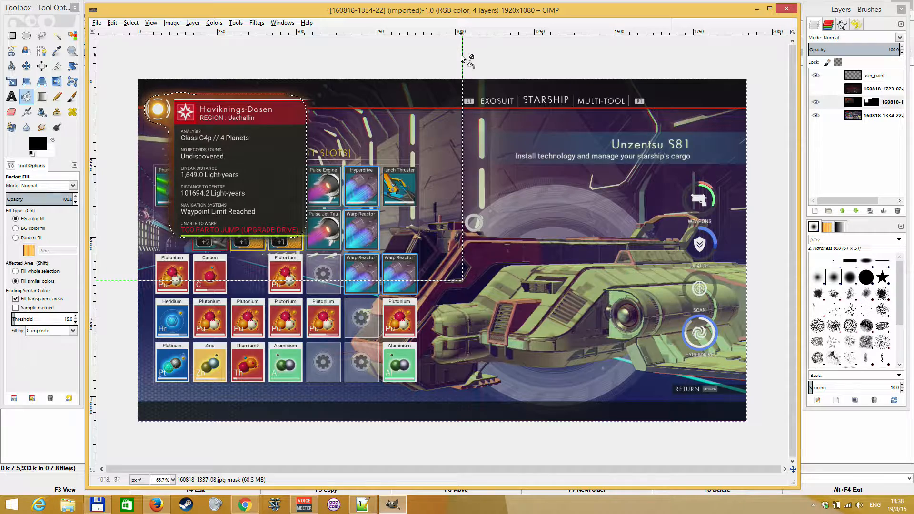
pyautogui.click(867, 91)
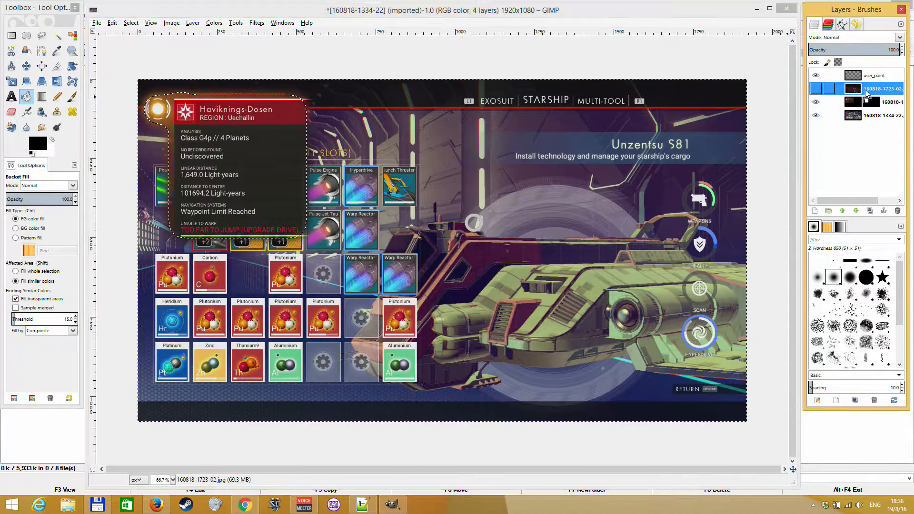
pyautogui.click(815, 89)
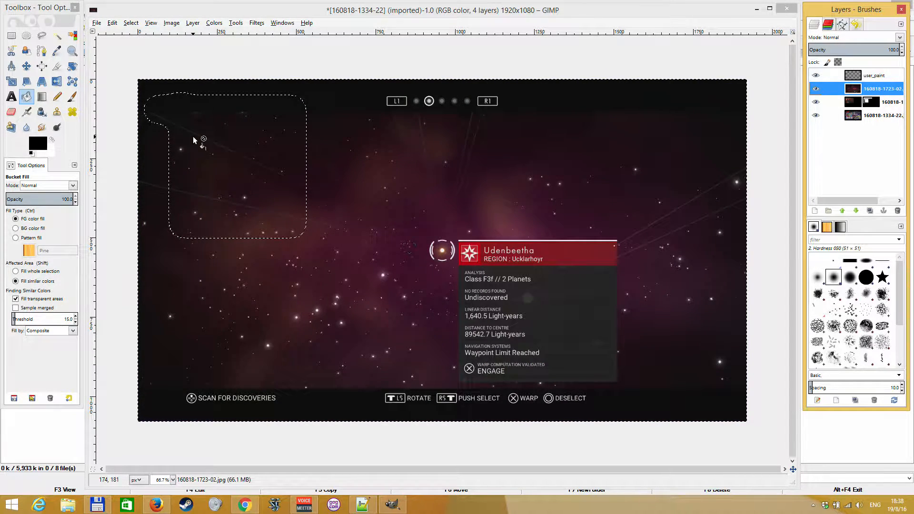
pyautogui.click(27, 66)
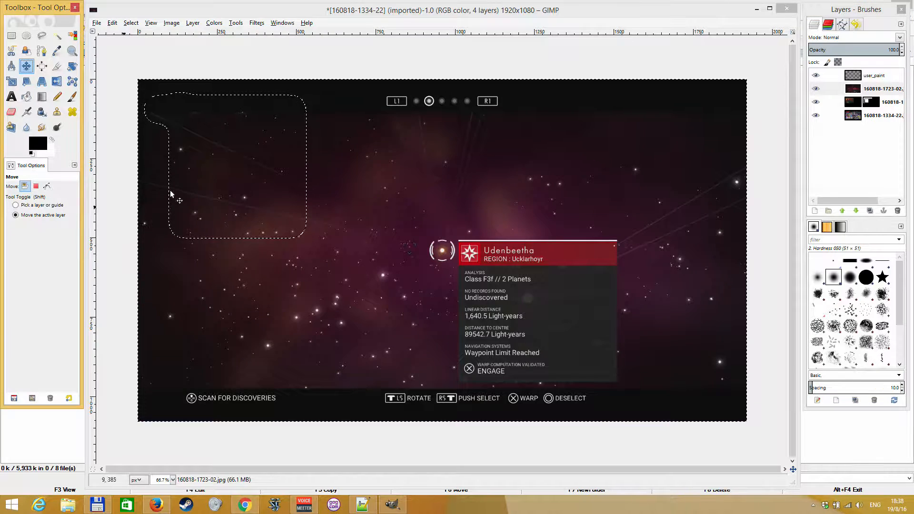
pyautogui.moveTo(248, 168); pyautogui.dragTo(281, 193)
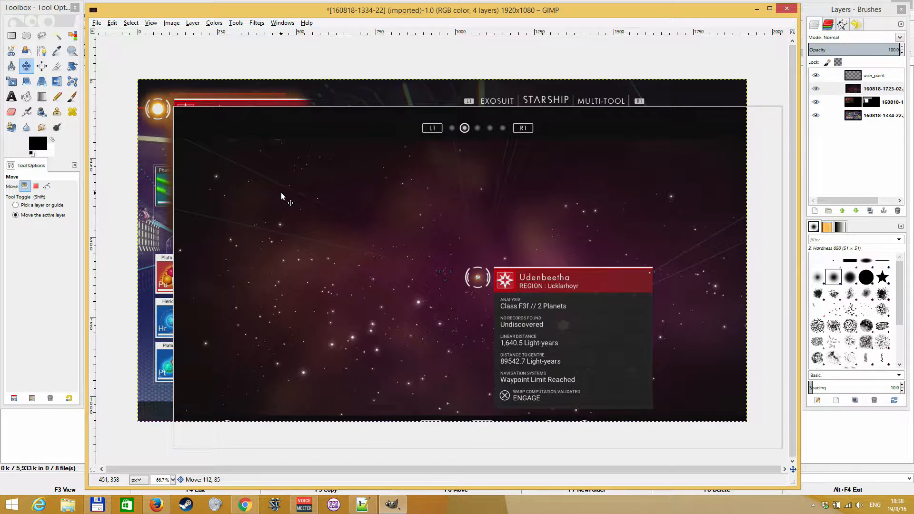
pyautogui.hotkey('ctrl', 'z')
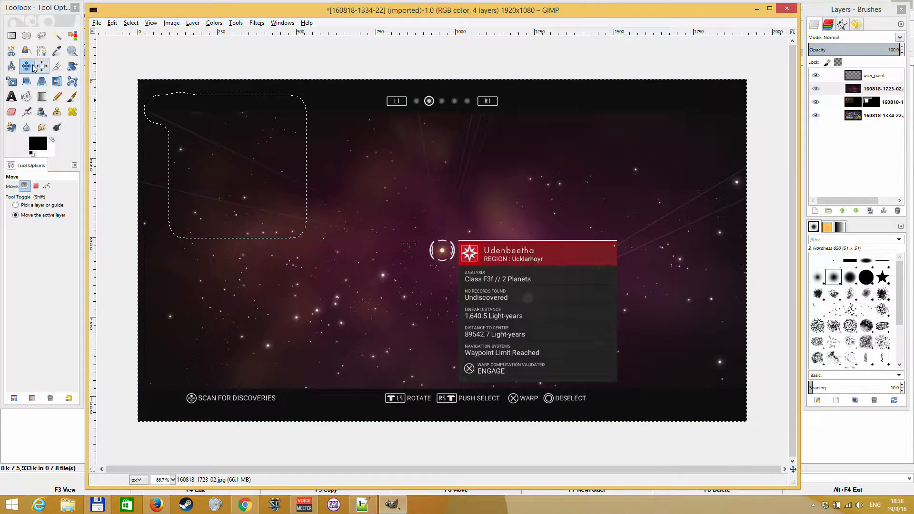
# - Set Rectangle Select to replace the current selection and clear the existing selection from the image
pyautogui.click(12, 36)
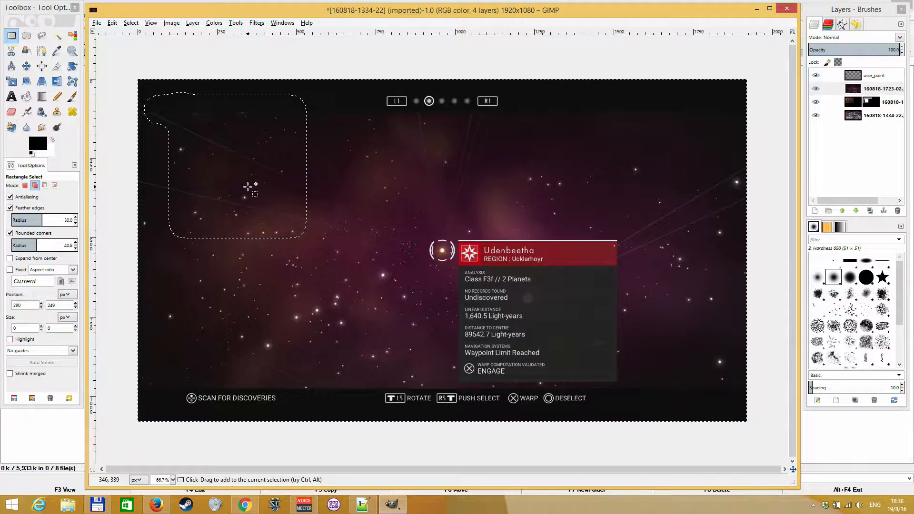
pyautogui.click(25, 186)
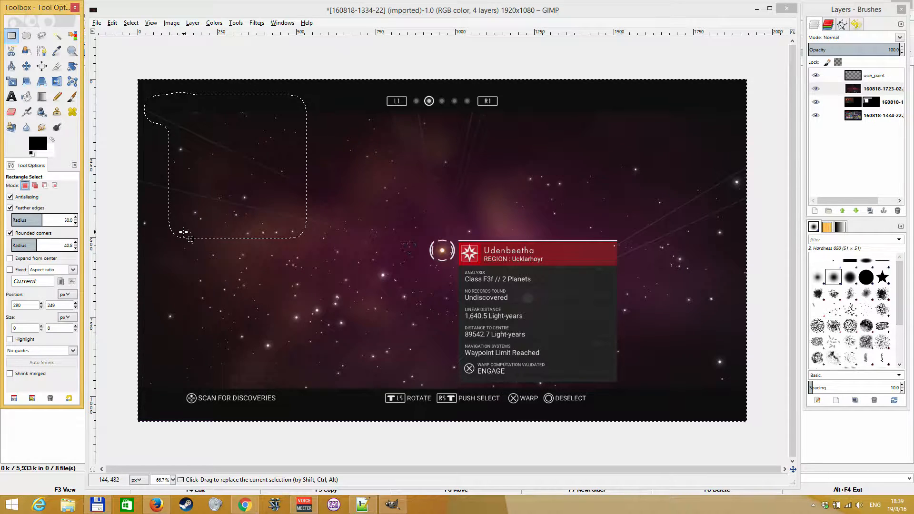
pyautogui.press('+')
pyautogui.press('+')
pyautogui.press('+')
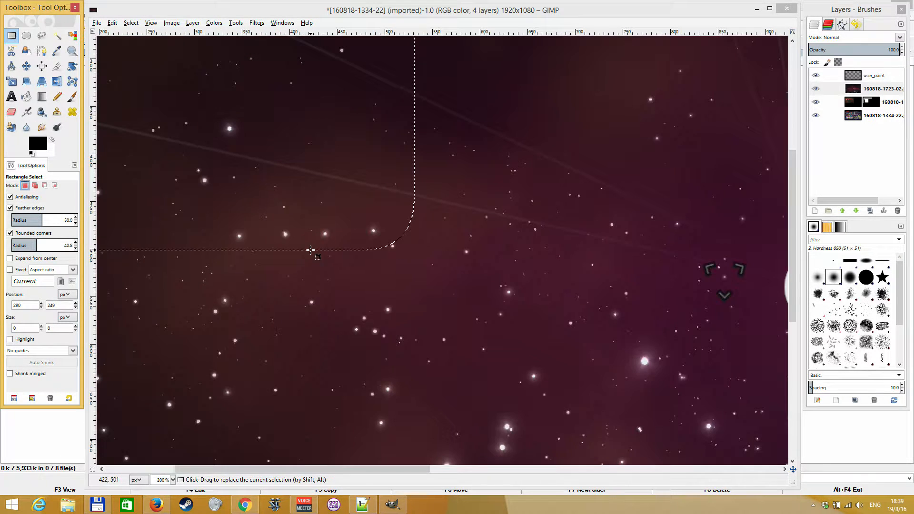
pyautogui.click(305, 233)
pyautogui.press('-')
pyautogui.press('-')
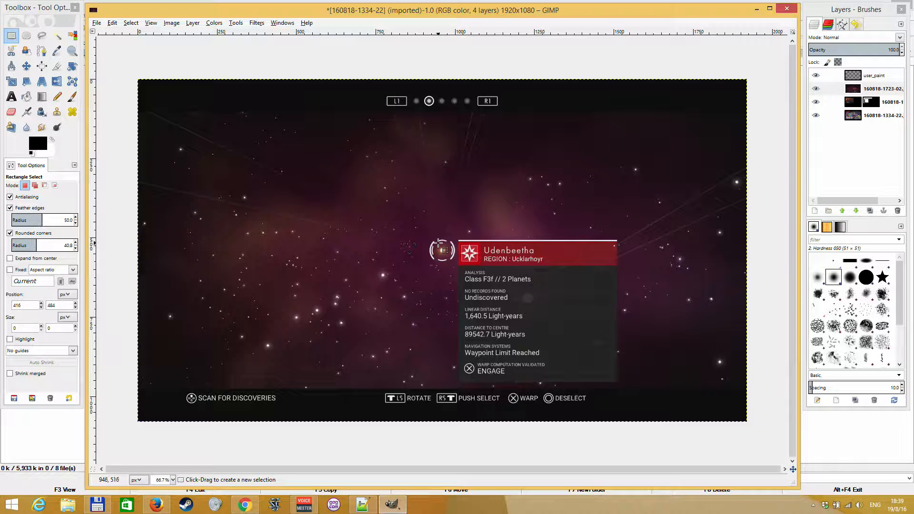
pyautogui.click(882, 47)
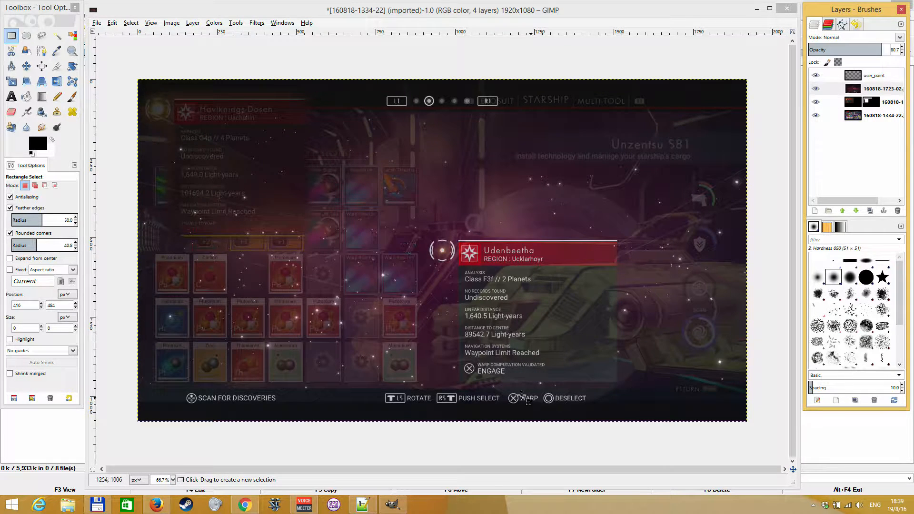
pyautogui.click(26, 66)
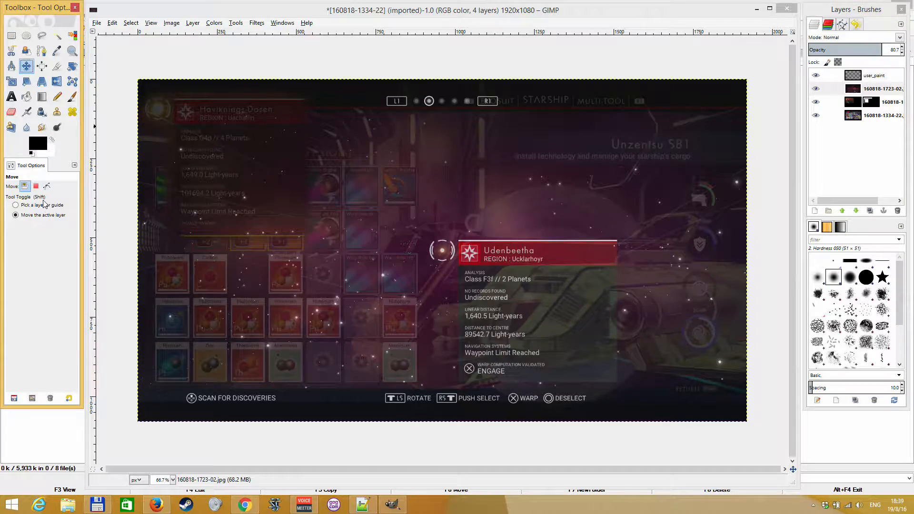
pyautogui.moveTo(581, 284); pyautogui.dragTo(668, 162)
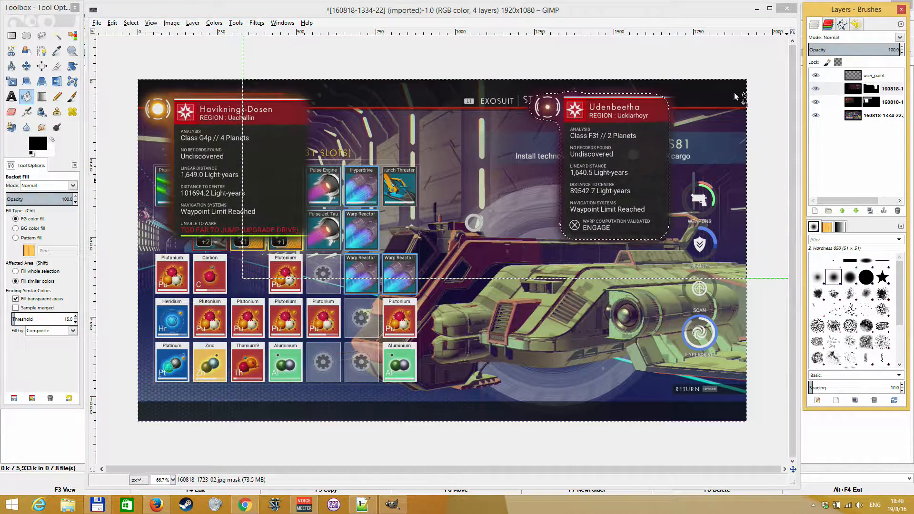
pyautogui.click(816, 88)
pyautogui.click(815, 102)
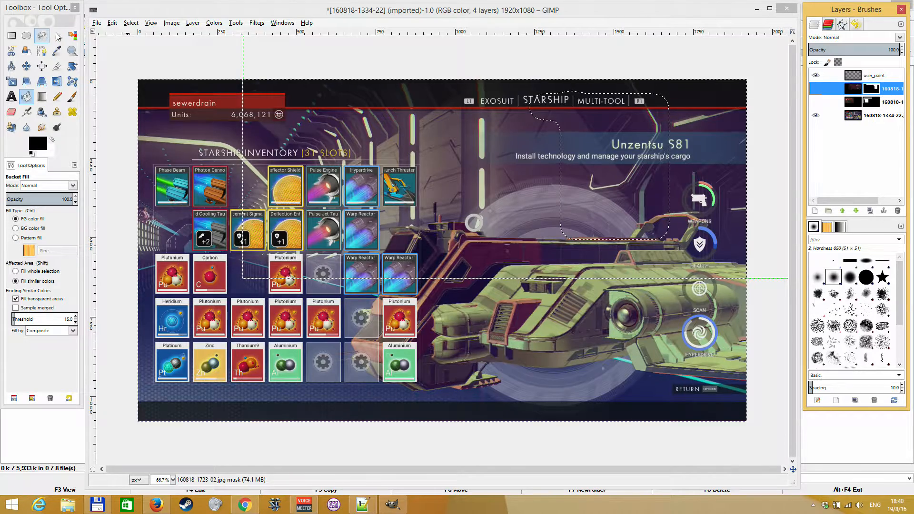
pyautogui.click(128, 22)
pyautogui.click(131, 23)
pyautogui.click(139, 40)
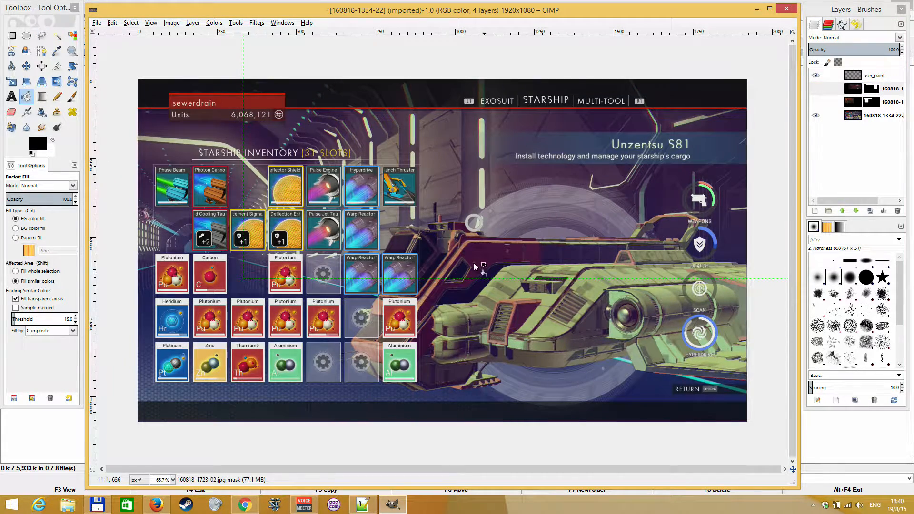
# - Make user_paint the active layer and turn off feathered edges for Rectangle Select
pyautogui.click(852, 115)
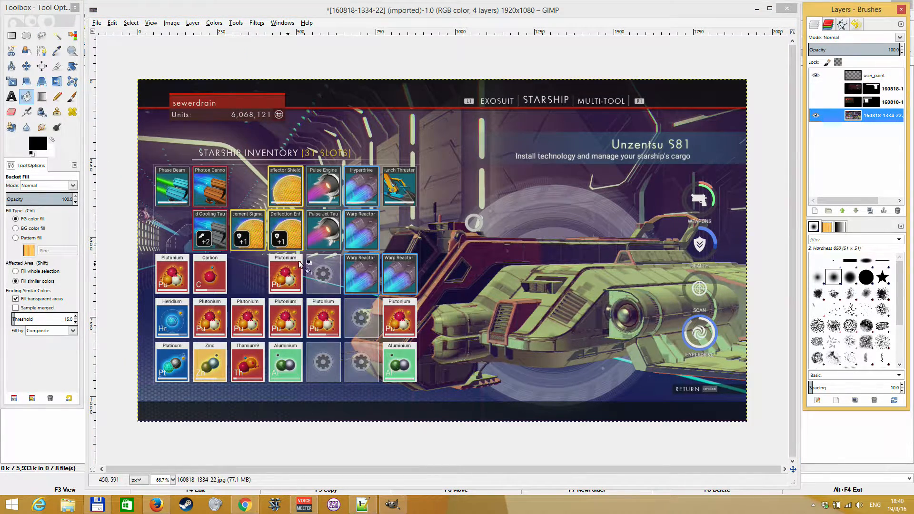
pyautogui.click(865, 74)
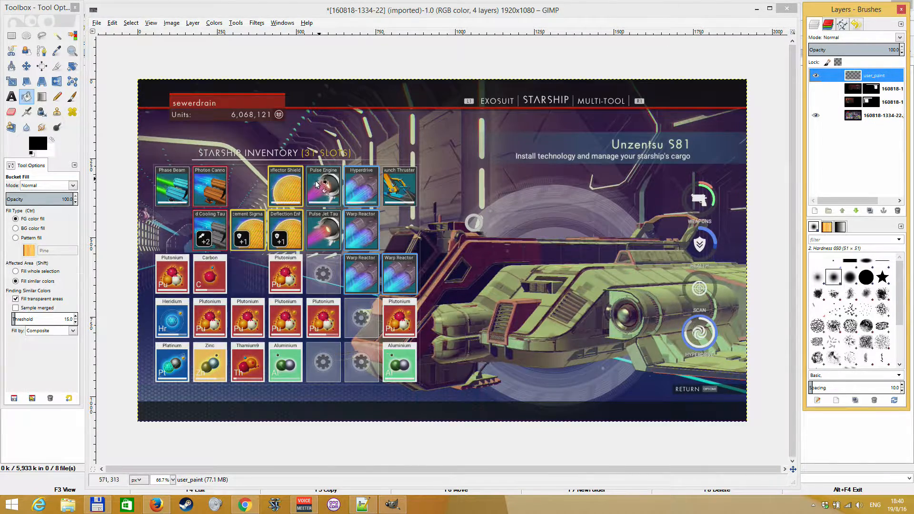
pyautogui.scroll(2, 332, 189)
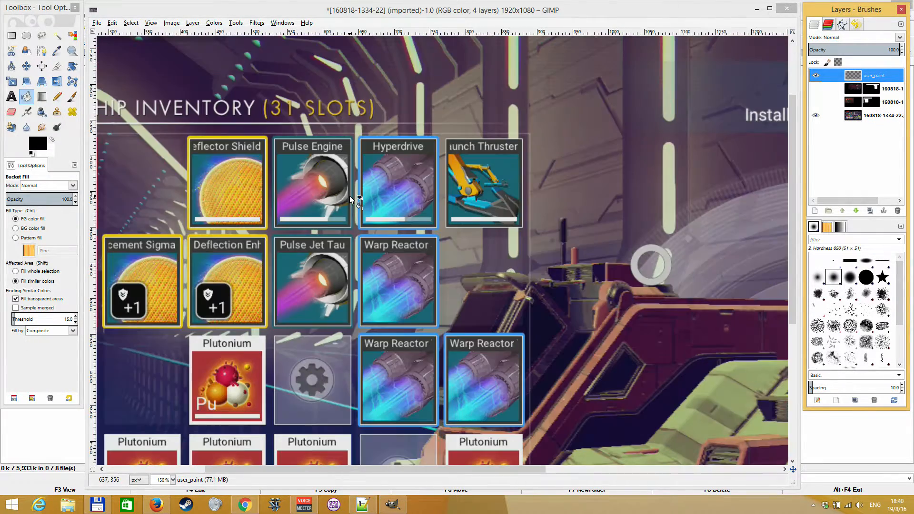
pyautogui.click(12, 35)
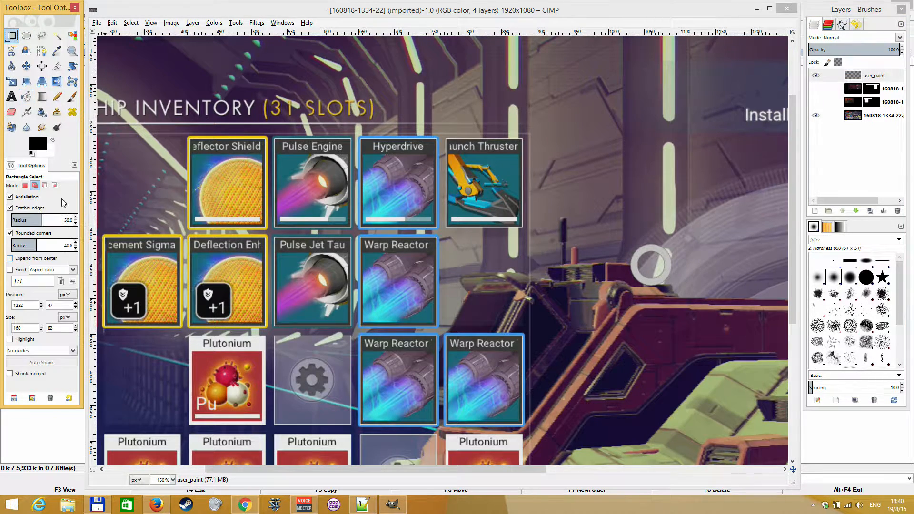
pyautogui.click(15, 210)
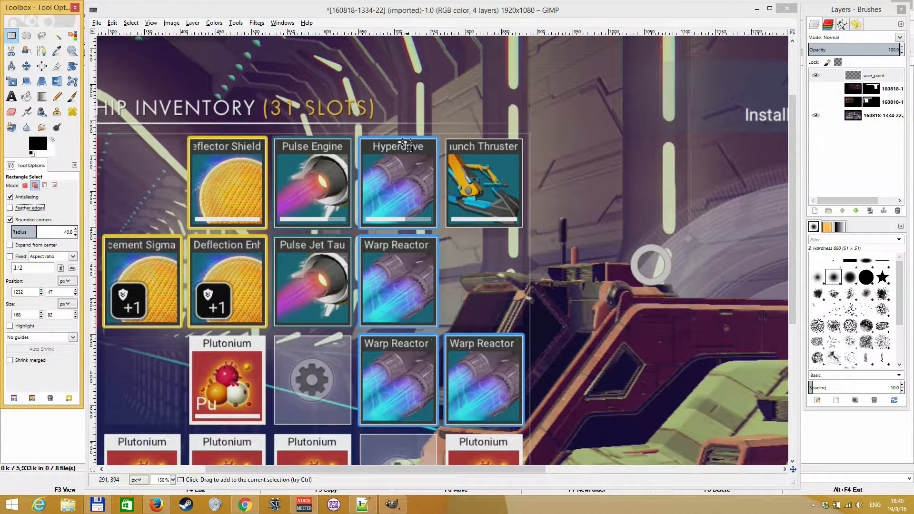
# - Select the column of Hyperdrive and Warp Reactor slots, about 117 × 410 px, with a rounded-corner radius of about 17.7
pyautogui.moveTo(422, 415); pyautogui.dragTo(440, 435)
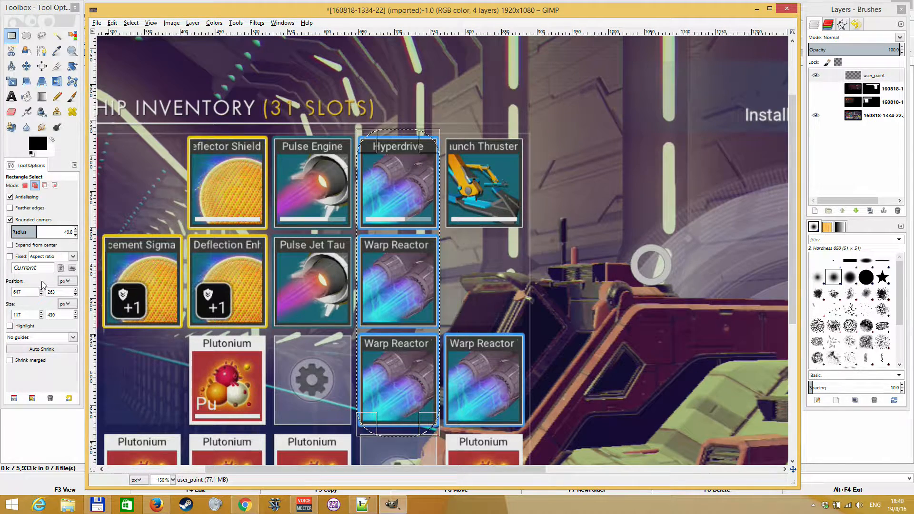
pyautogui.click(23, 232)
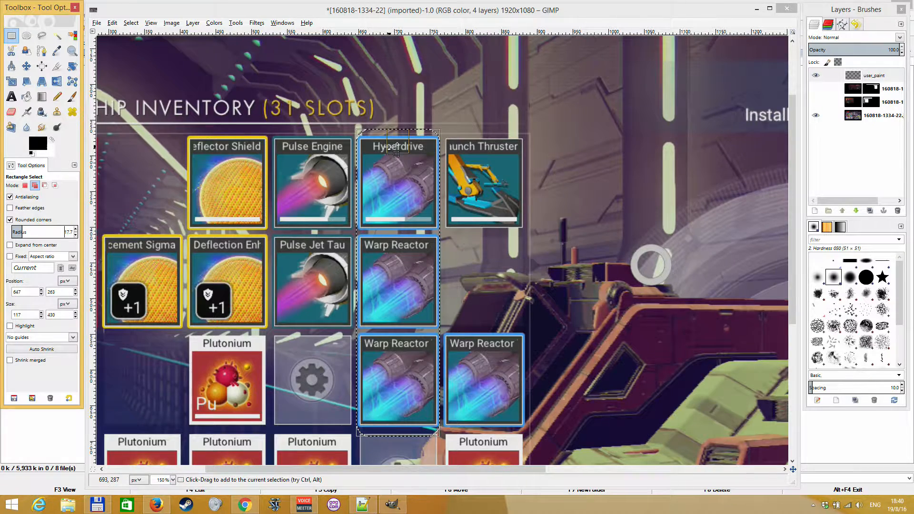
pyautogui.moveTo(392, 140); pyautogui.dragTo(391, 148)
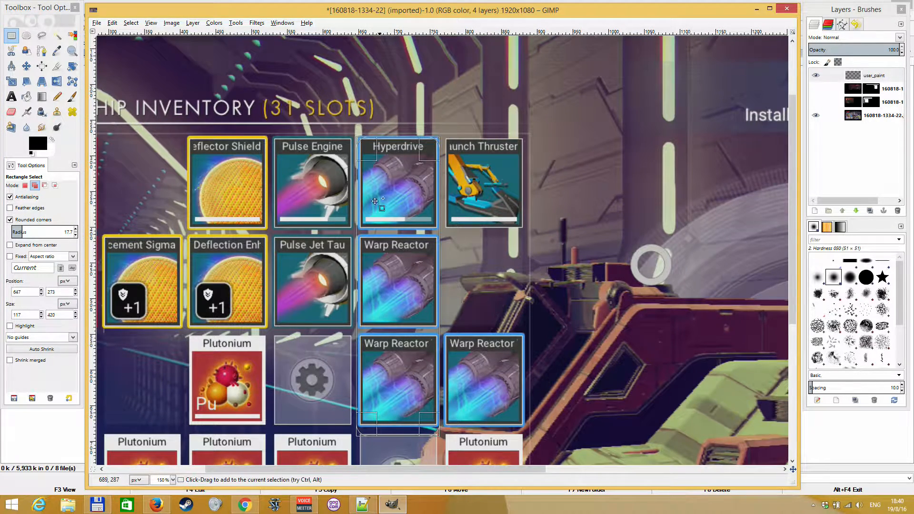
pyautogui.moveTo(397, 426); pyautogui.dragTo(396, 420)
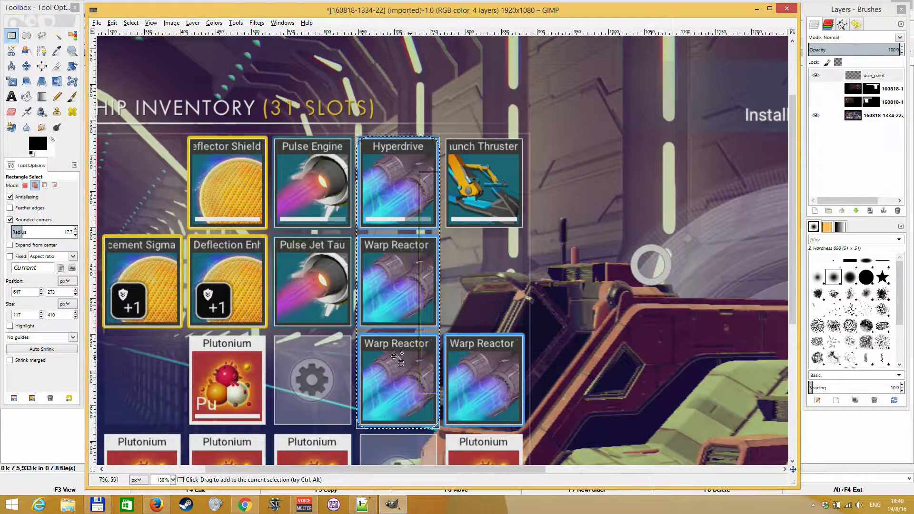
# - Replace the selection with the two third-row Warp Reactors, about 248 × 135 px, and add the Hyperdrive column, about 123 × 416 px
pyautogui.click(26, 186)
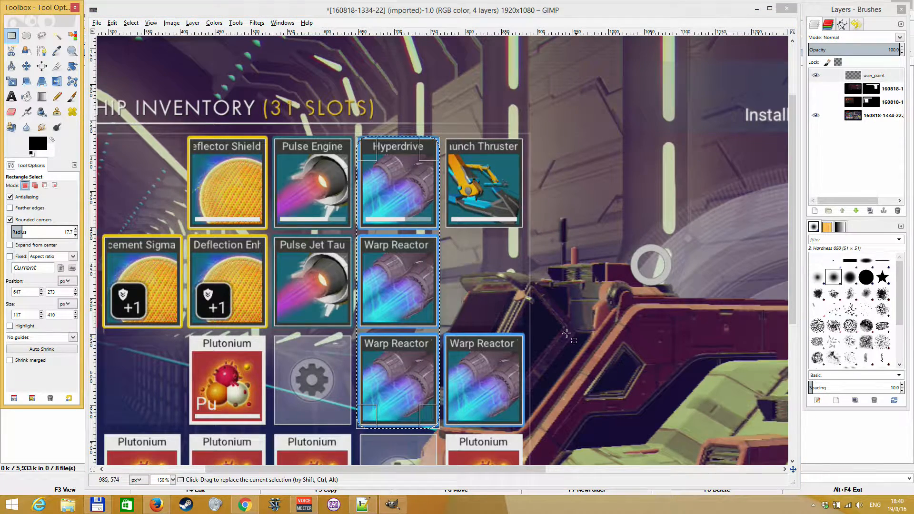
pyautogui.moveTo(530, 333); pyautogui.dragTo(360, 430)
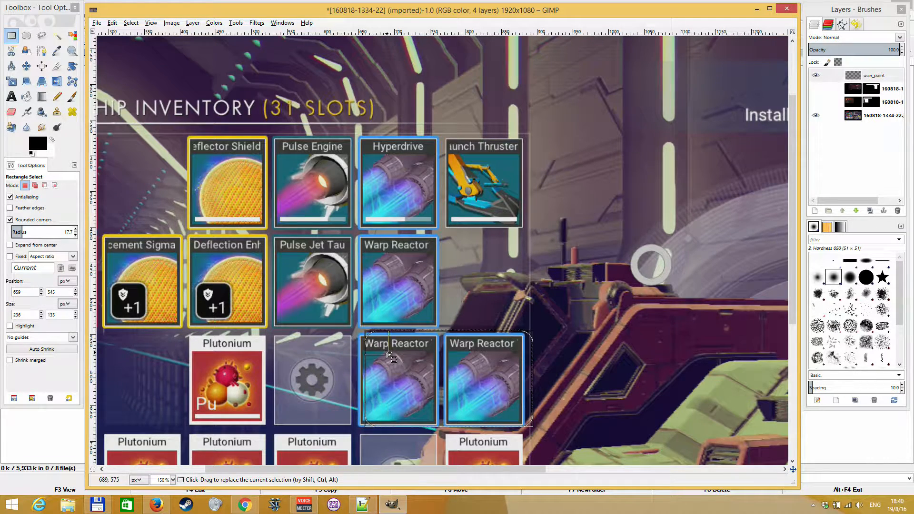
pyautogui.moveTo(374, 382); pyautogui.dragTo(368, 381)
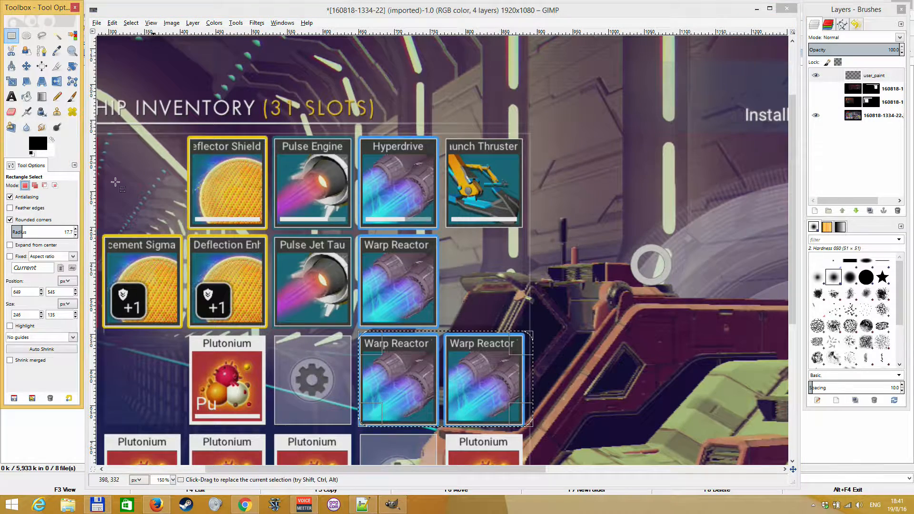
pyautogui.click(34, 186)
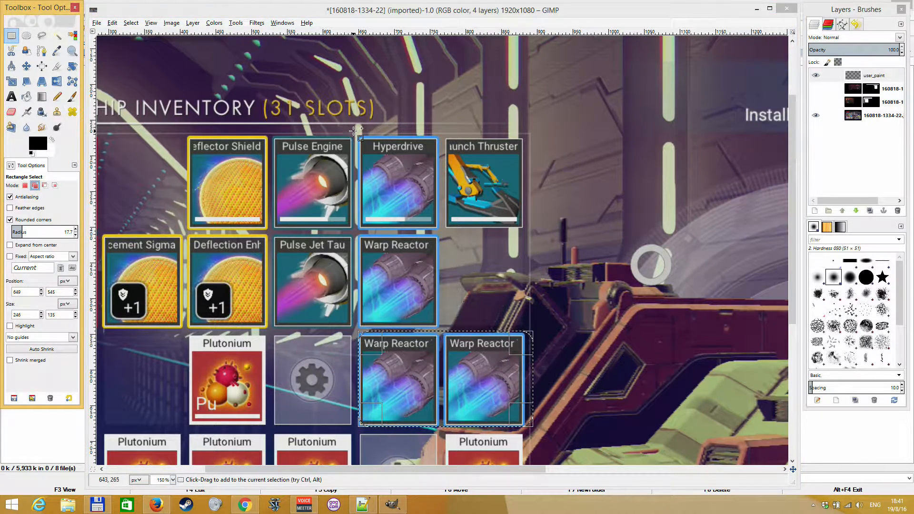
pyautogui.moveTo(355, 130); pyautogui.dragTo(437, 442)
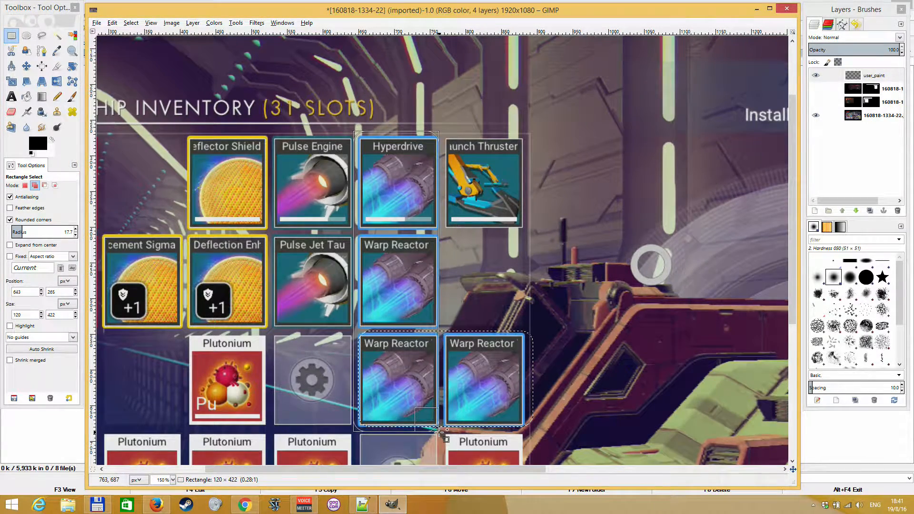
pyautogui.moveTo(443, 427); pyautogui.dragTo(442, 427)
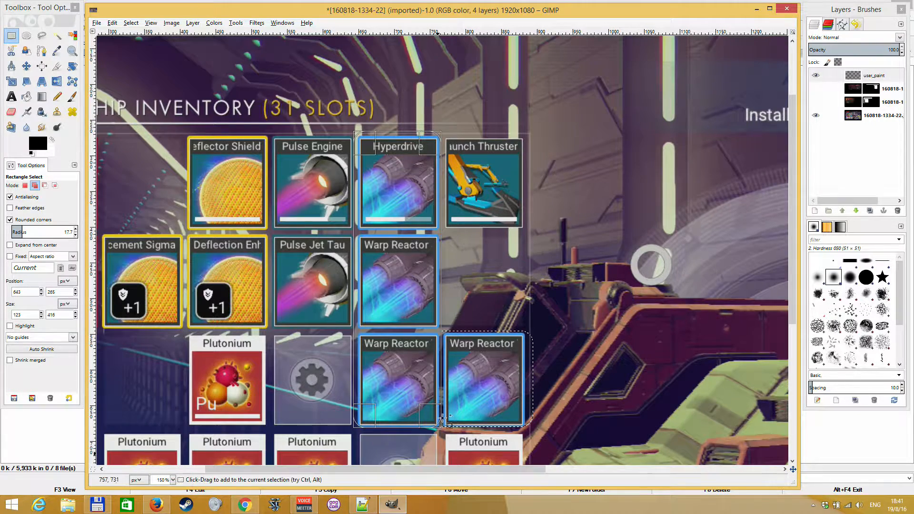
# - Choose the Paintbrush with the Hardness 050 brush and set its size to 14
pyautogui.click(72, 96)
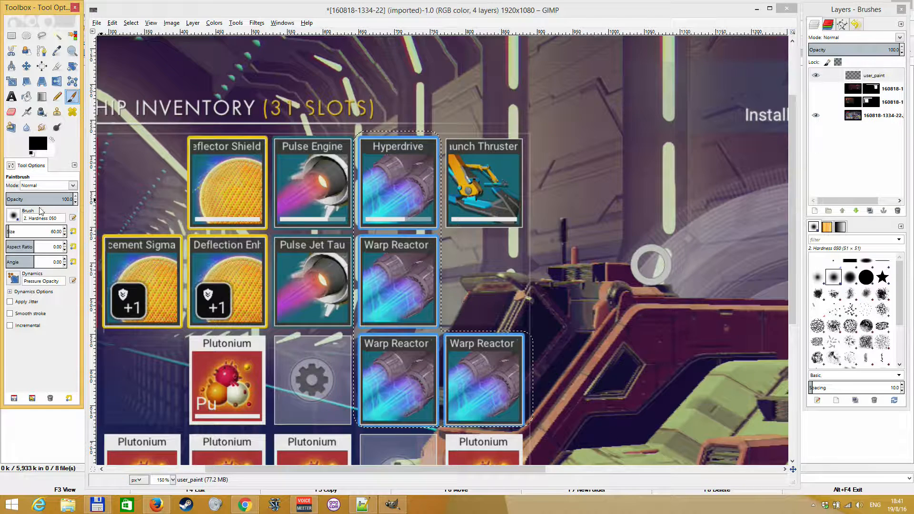
pyautogui.moveTo(43, 231); pyautogui.dragTo(68, 230)
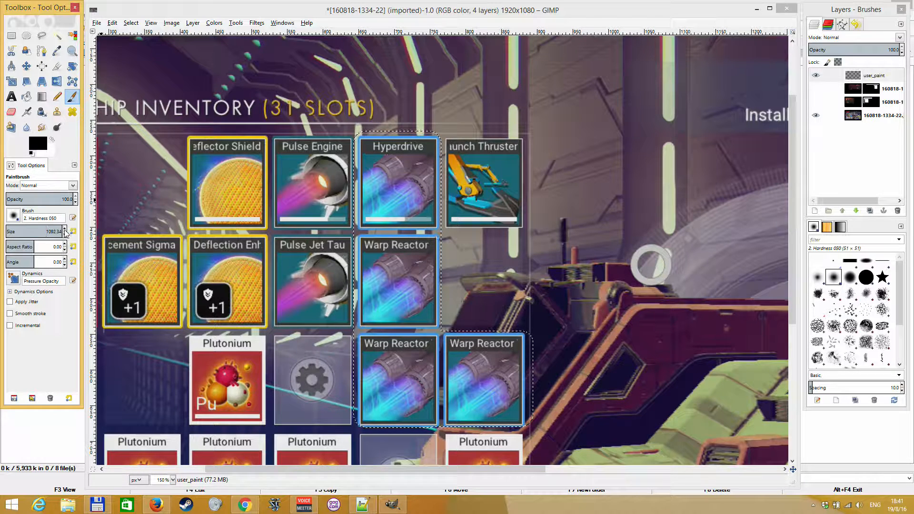
pyautogui.doubleClick(46, 232)
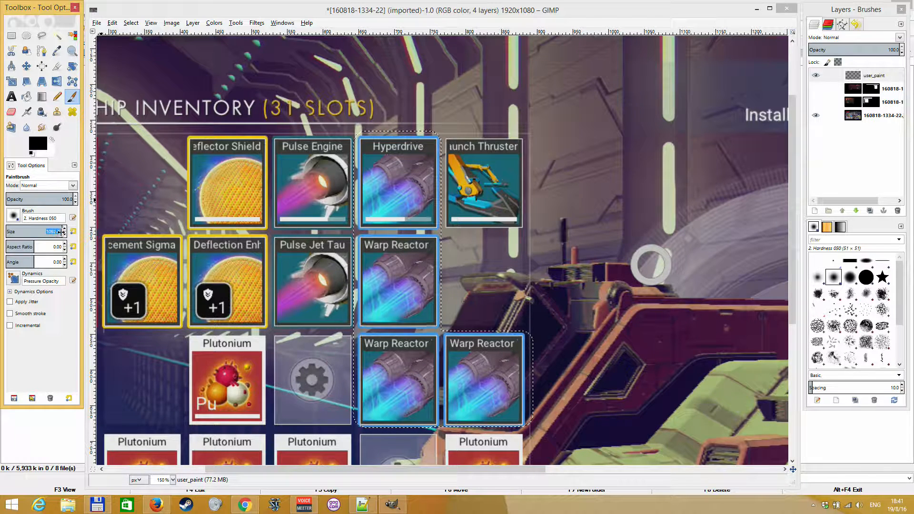
pyautogui.click(50, 229)
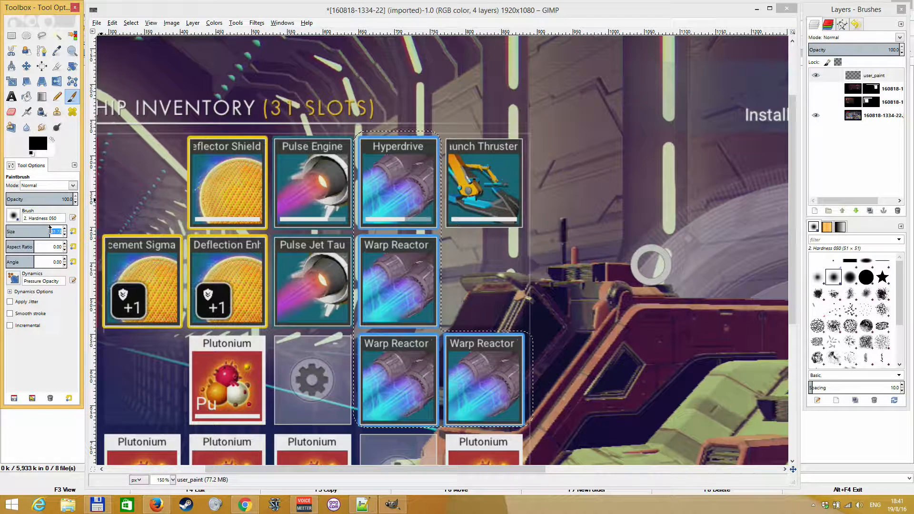
pyautogui.write('14')
pyautogui.press('Return')
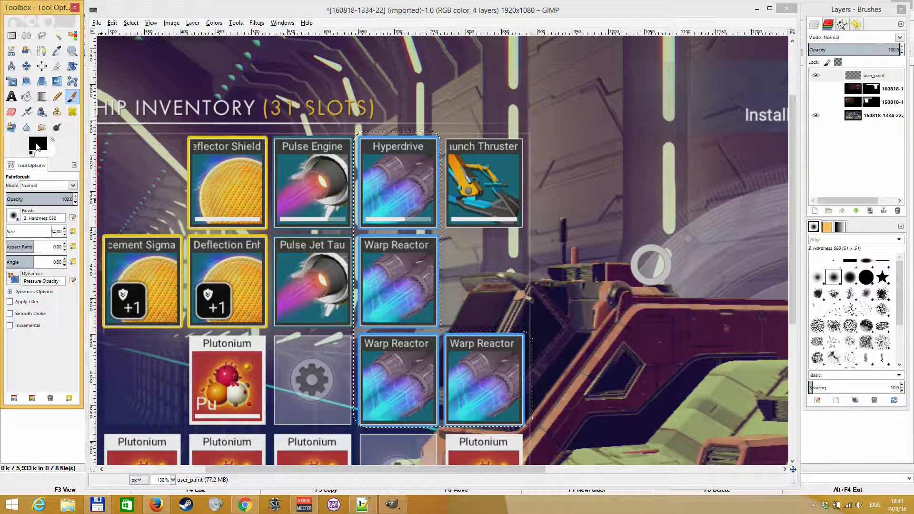
# - Set the foreground color to orange, ed8f08
pyautogui.click(37, 142)
pyautogui.moveTo(90, 167); pyautogui.dragTo(90, 173)
pyautogui.click(72, 114)
pyautogui.click(72, 111)
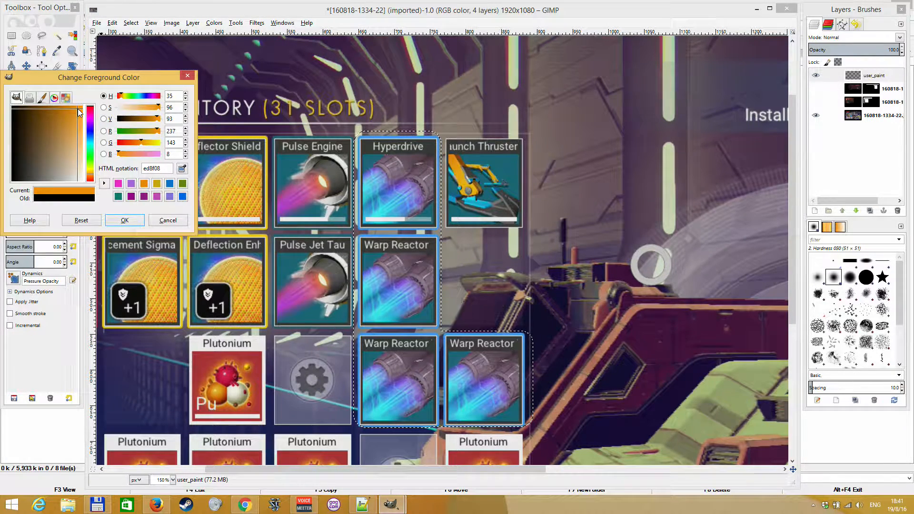
pyautogui.click(125, 220)
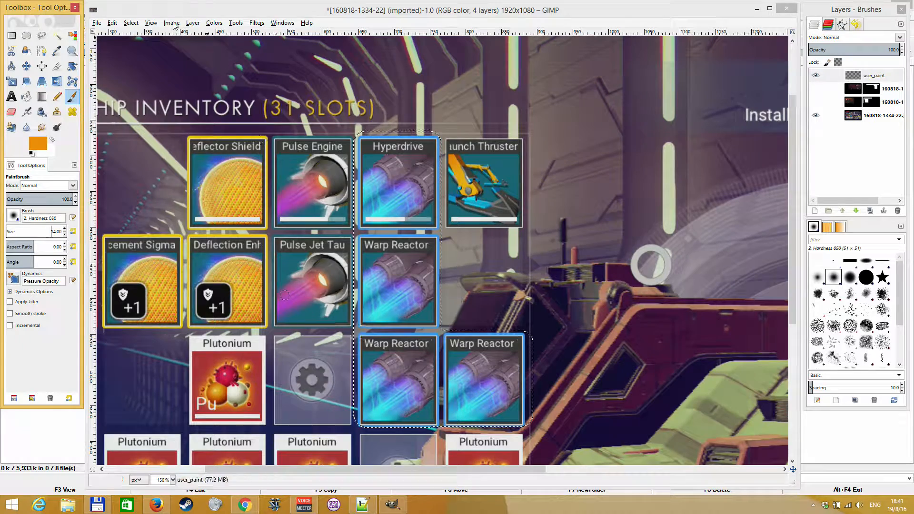
# - Stroke the L-shaped selection around the Hyperdrive and Warp Reactor slots with the Paintbrush paint tool
pyautogui.click(117, 24)
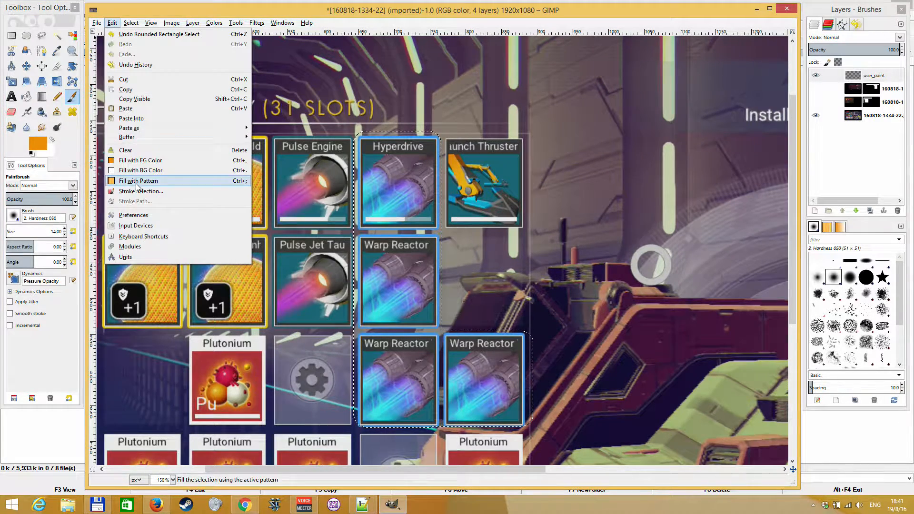
pyautogui.click(157, 190)
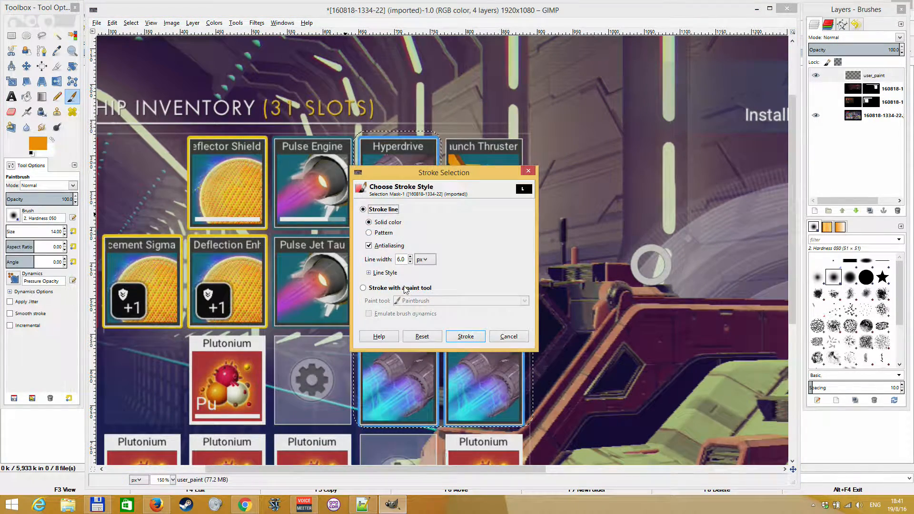
pyautogui.click(405, 288)
pyautogui.click(465, 336)
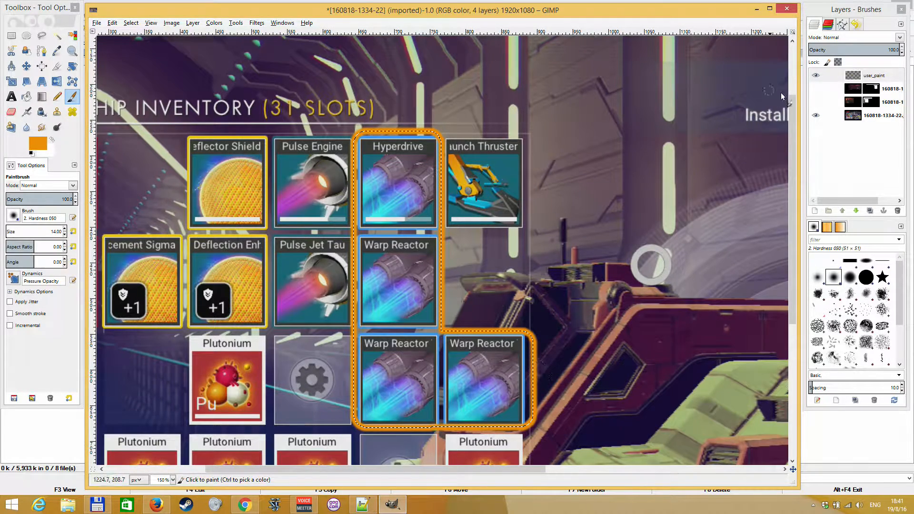
pyautogui.click(815, 76)
pyautogui.click(816, 77)
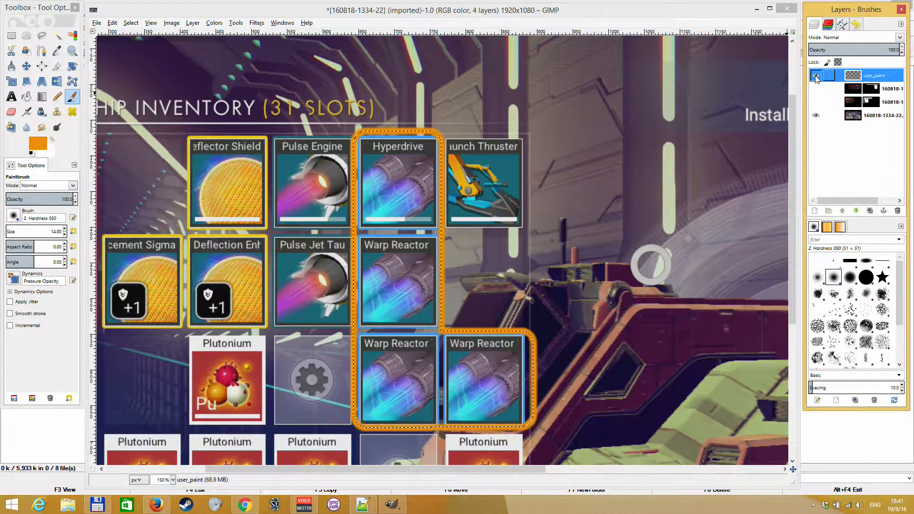
pyautogui.click(819, 115)
pyautogui.click(817, 115)
# - Remove the selection and make the two masked system-panel layers visible again
pyautogui.click(131, 23)
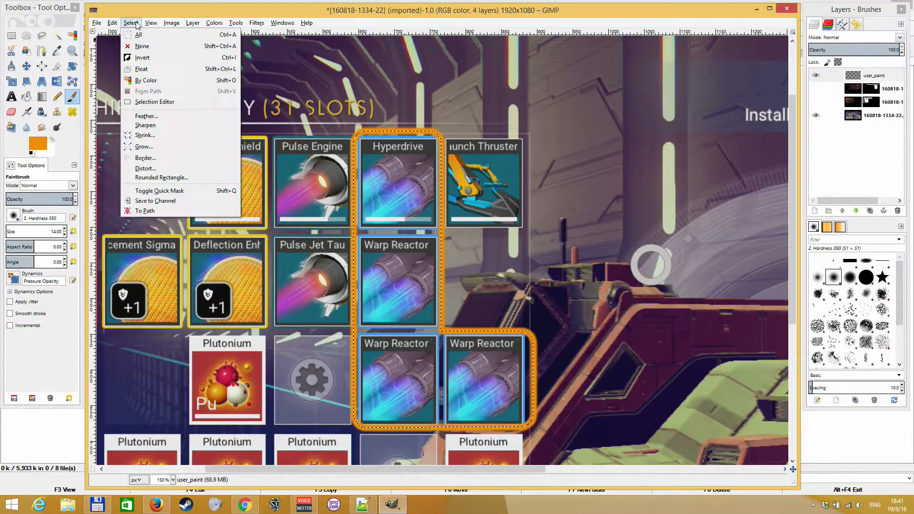
pyautogui.click(143, 46)
pyautogui.scroll(-2, 393, 225)
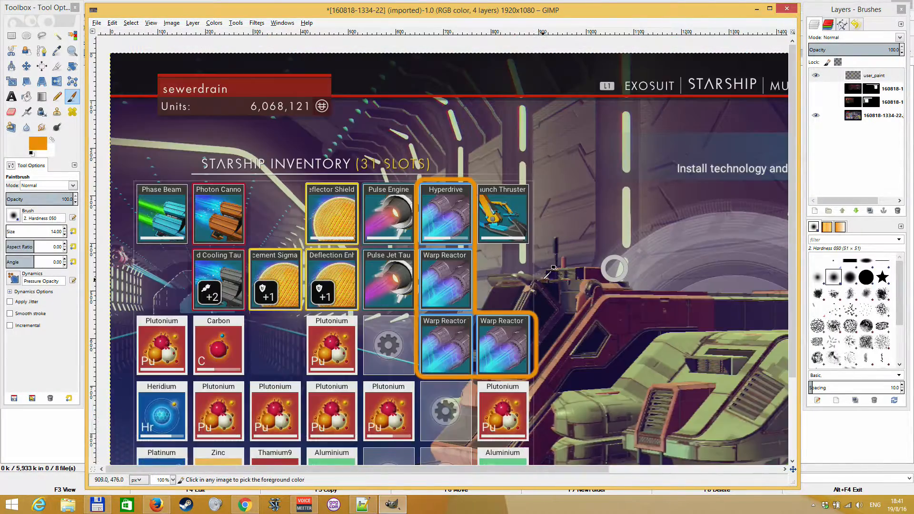
pyautogui.scroll(1, 367, 207)
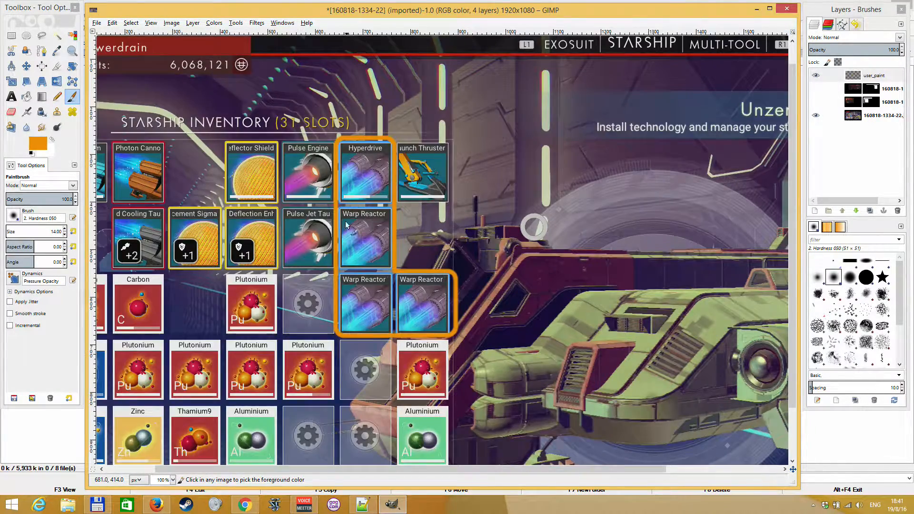
pyautogui.scroll(-1, 384, 251)
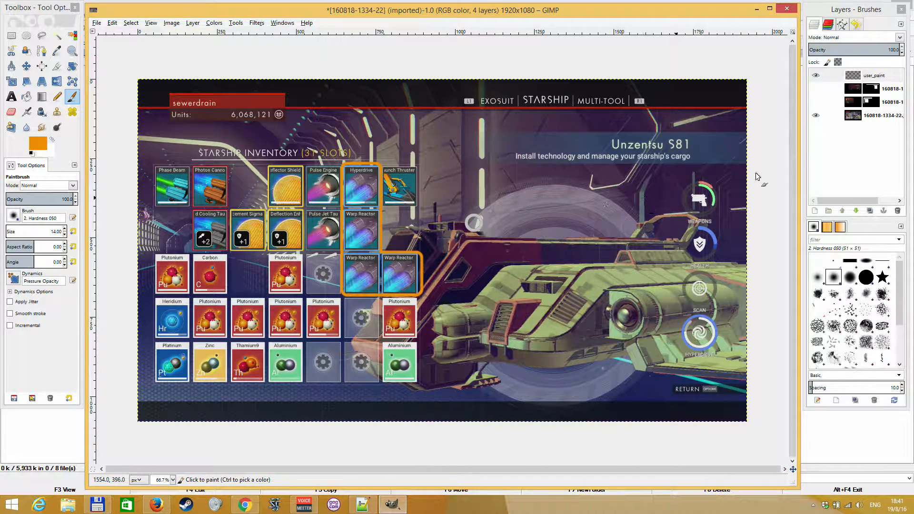
pyautogui.click(815, 88)
pyautogui.click(816, 101)
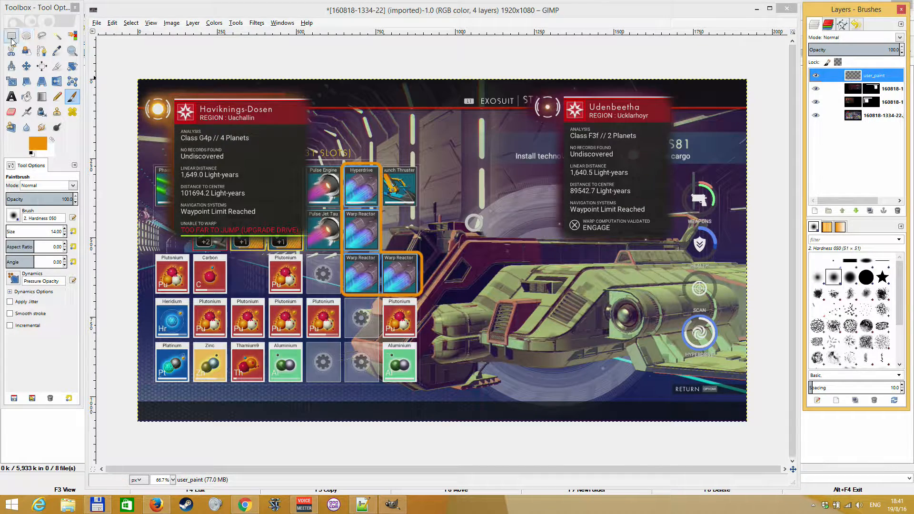
# - Create a wide text box about 1466 × 292 px across the lower part of the image and adjust its edges
pyautogui.click(11, 98)
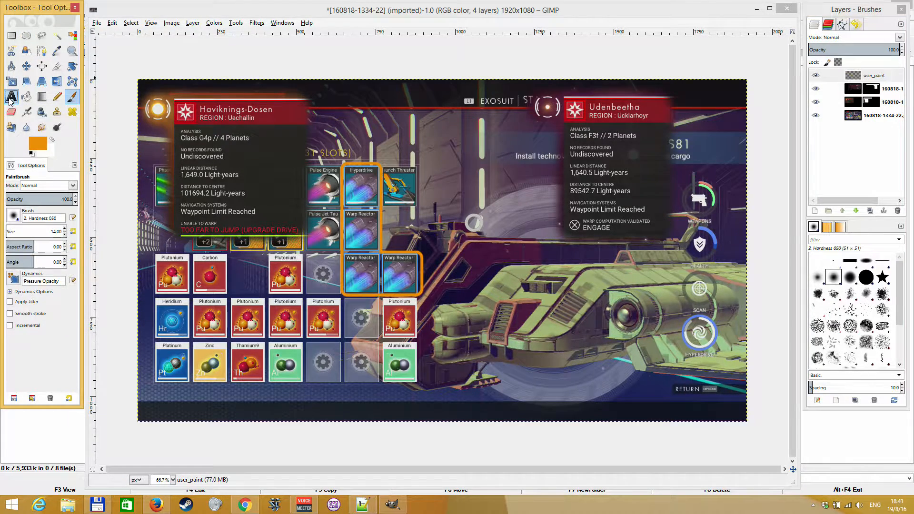
pyautogui.click(11, 99)
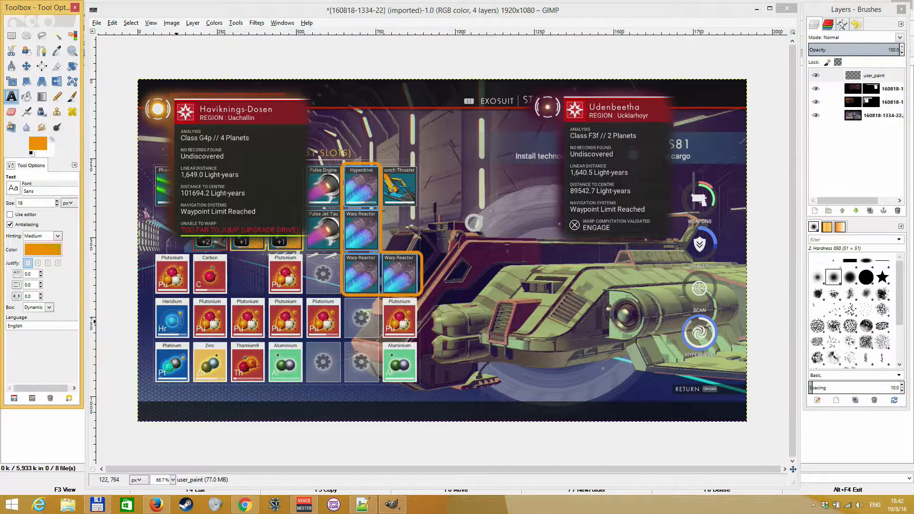
pyautogui.moveTo(167, 311); pyautogui.dragTo(690, 405)
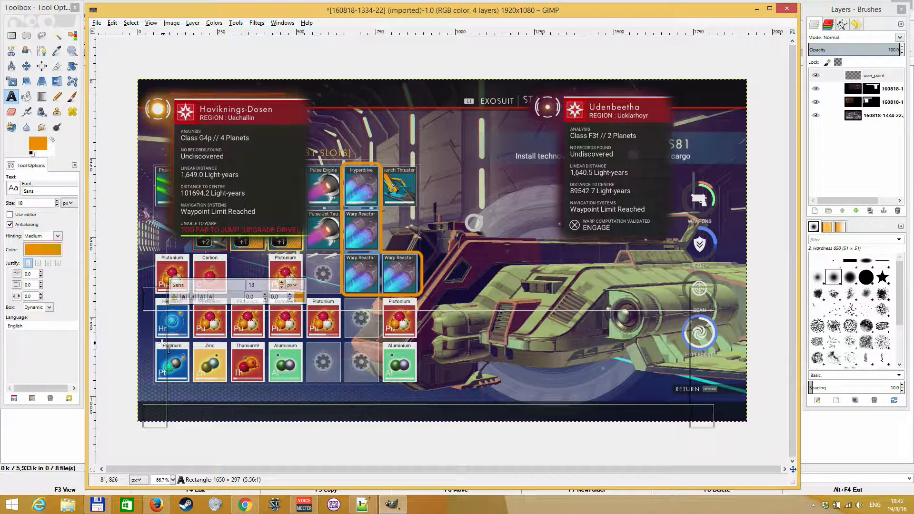
pyautogui.moveTo(148, 347); pyautogui.dragTo(224, 367)
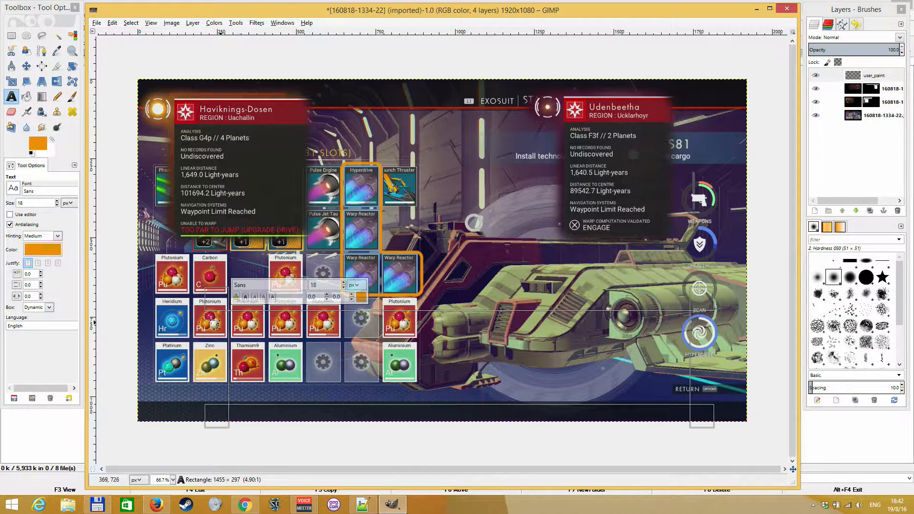
pyautogui.moveTo(705, 295)
pyautogui.mouseDown()
pyautogui.moveTo(643, 322)
pyautogui.moveTo(703, 298)
pyautogui.moveTo(692, 292)
pyautogui.mouseUp()
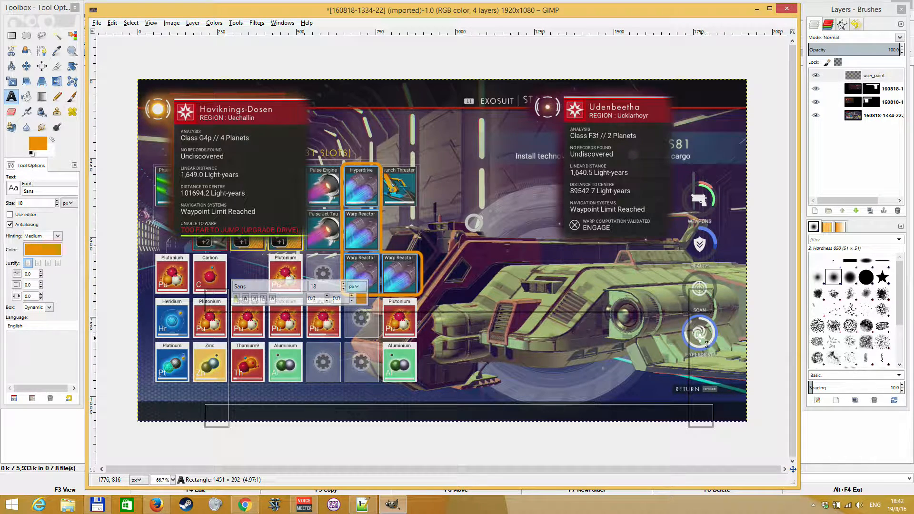
pyautogui.moveTo(707, 348)
pyautogui.mouseDown()
pyautogui.moveTo(657, 348)
pyautogui.moveTo(703, 348)
pyautogui.mouseUp()
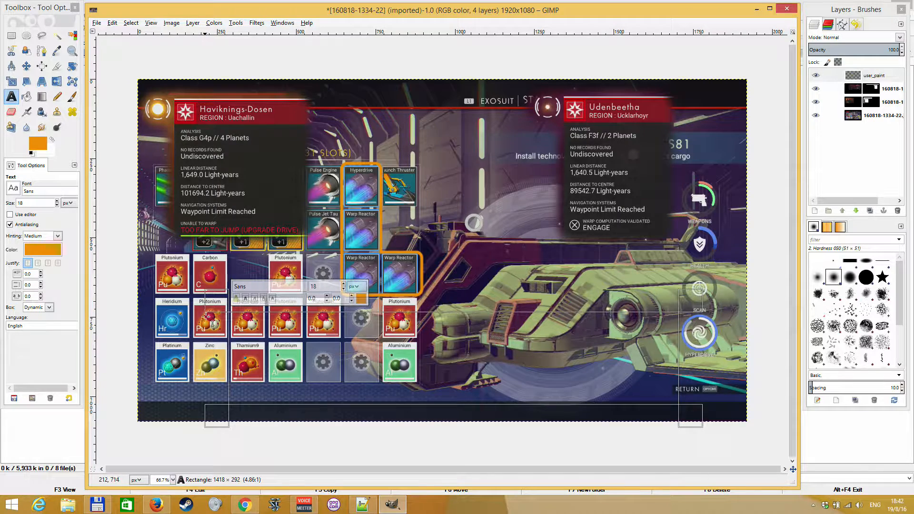
pyautogui.moveTo(218, 353); pyautogui.dragTo(203, 353)
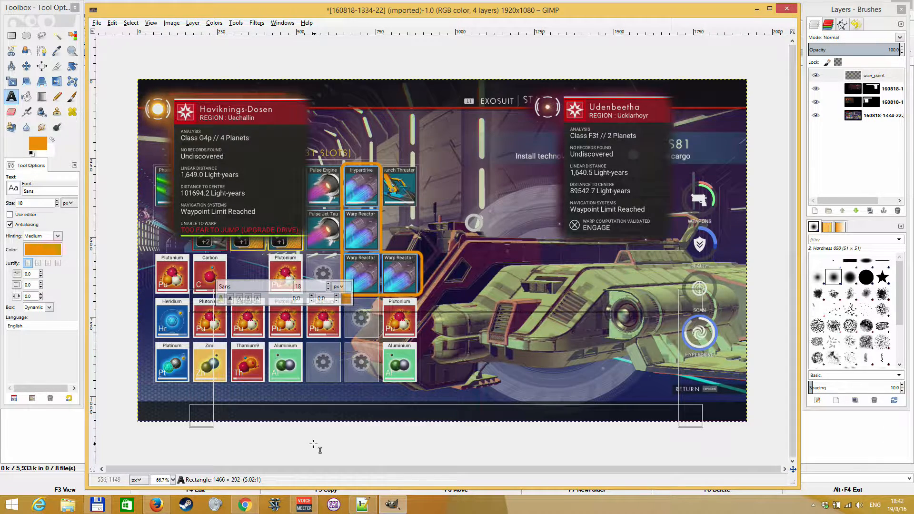
# - Switch to Firefox and open the local page calendar.html in a new tab
pyautogui.moveTo(161, 512)
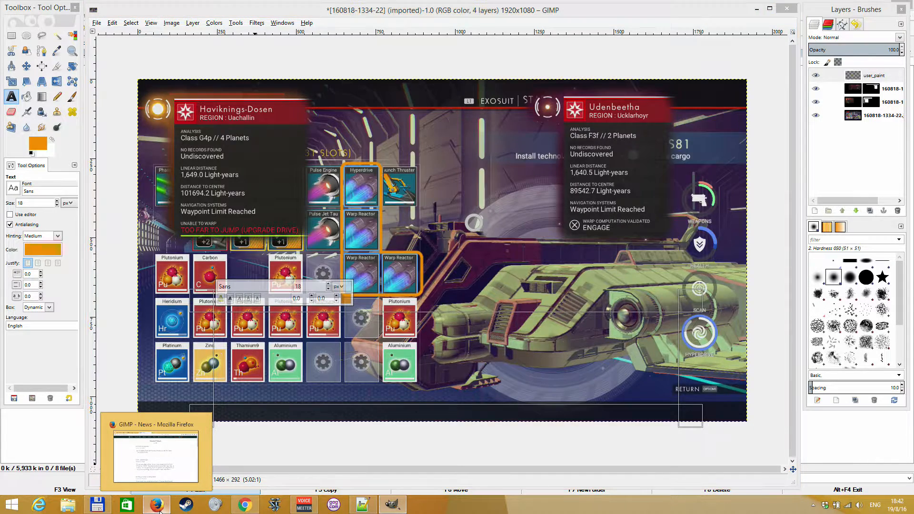
pyautogui.click(159, 511)
pyautogui.click(410, 40)
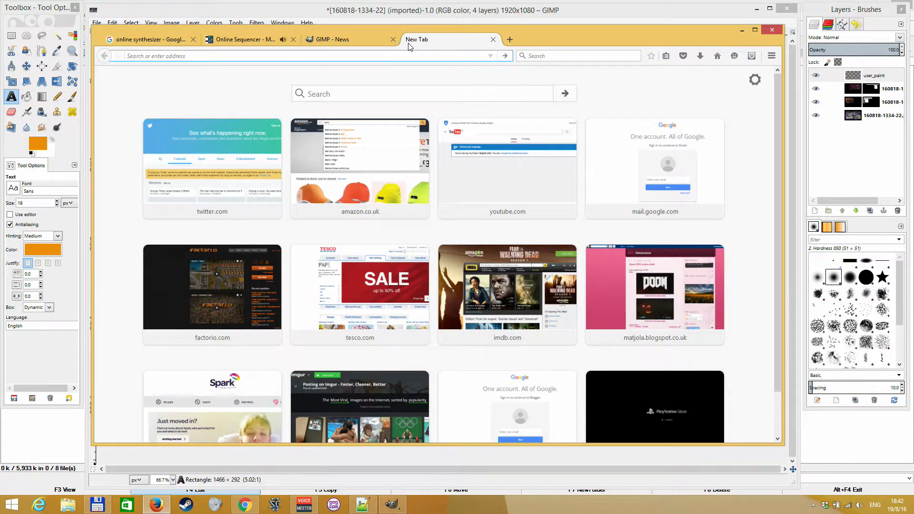
pyautogui.write('ca')
pyautogui.press('Down')
pyautogui.press('Return')
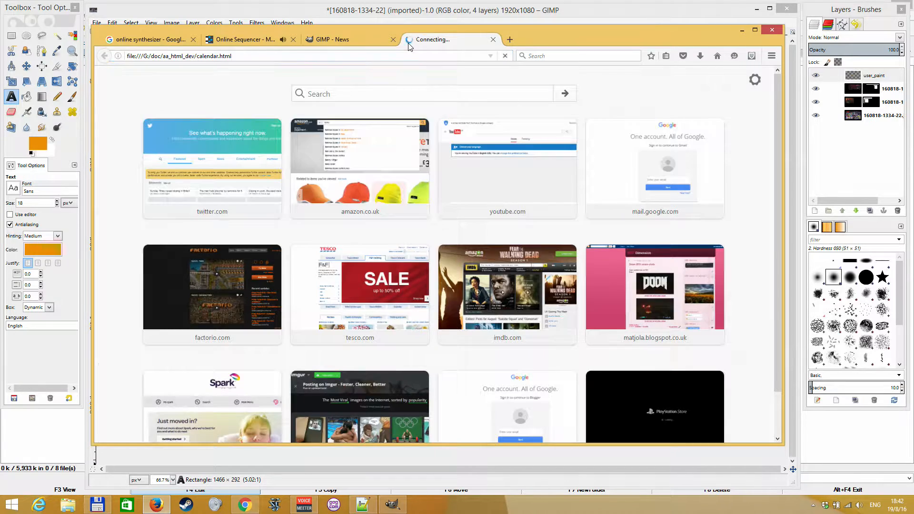
# - Load the local colour choosing assistant page, colour.html, in the same tab
pyautogui.click(400, 56)
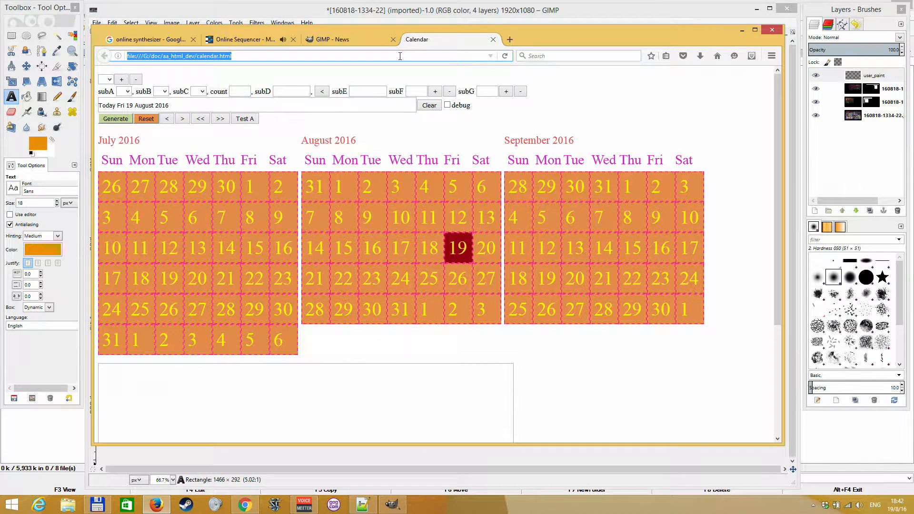
pyautogui.write('col')
pyautogui.press('Down')
pyautogui.press('Return')
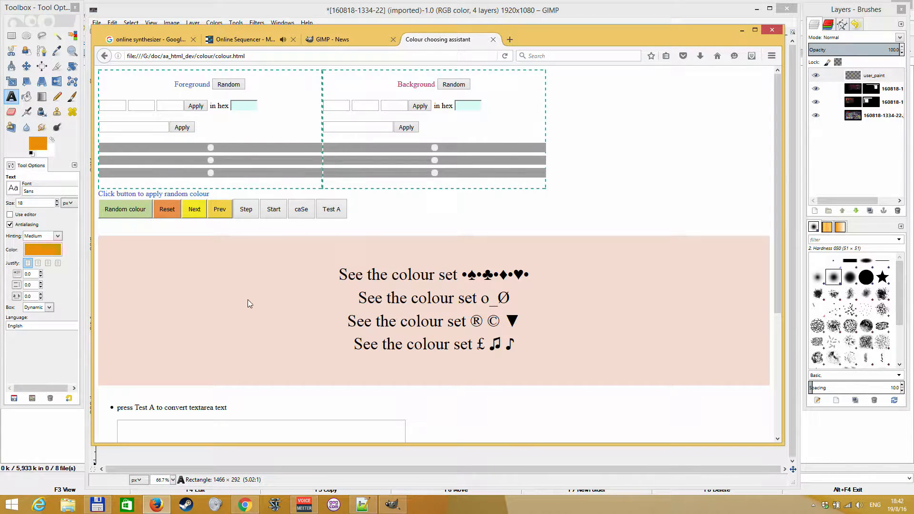
# - Generate random foreground and background colour pairs repeatedly, previewing each on the sample text, to find a readable combination
pyautogui.click(132, 210)
pyautogui.click(132, 210)
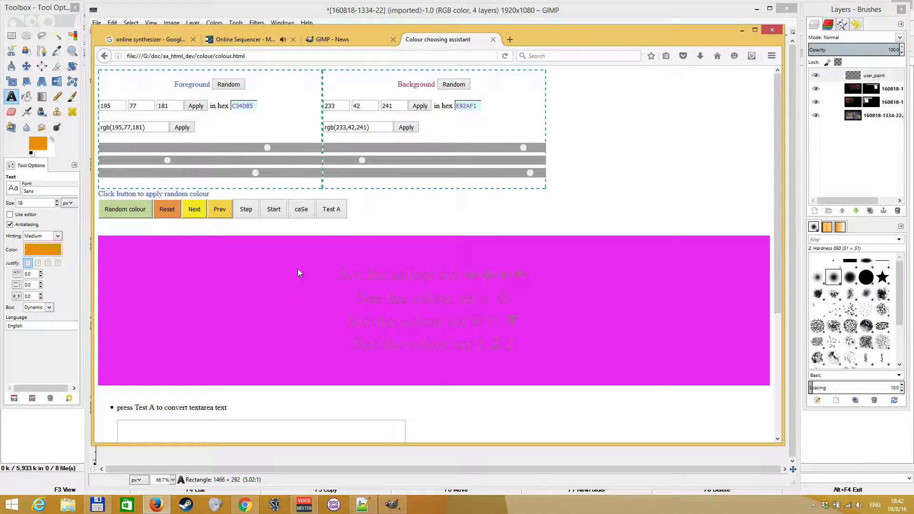
pyautogui.click(114, 211)
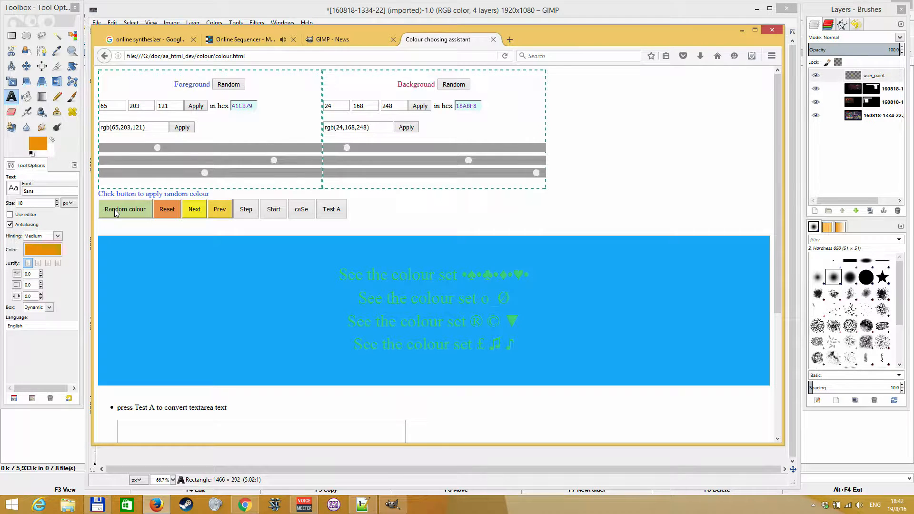
pyautogui.click(114, 210)
pyautogui.click(114, 211)
pyautogui.click(115, 210)
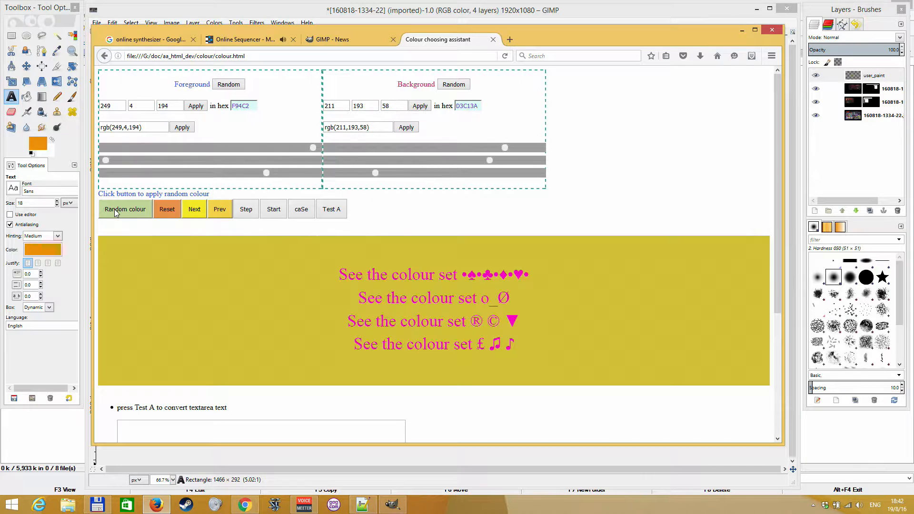
pyautogui.click(115, 210)
pyautogui.click(115, 210)
pyautogui.click(114, 210)
pyautogui.click(114, 211)
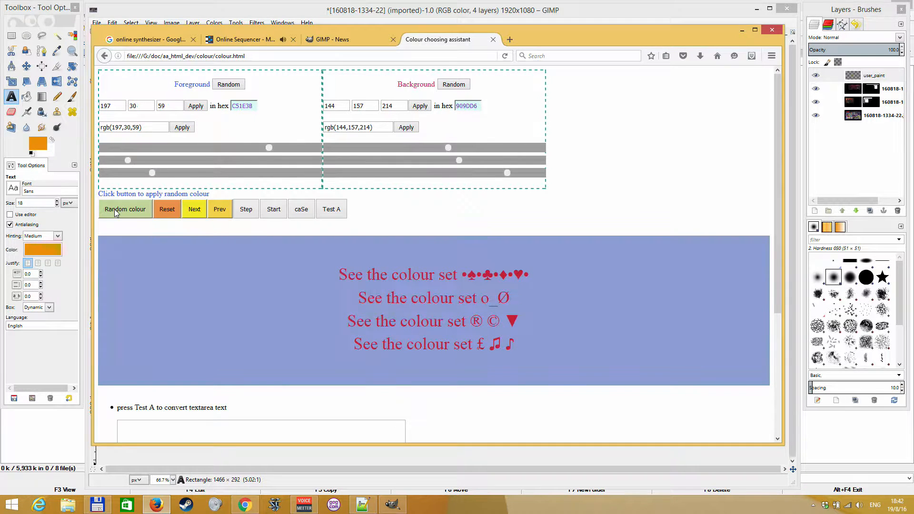
pyautogui.click(114, 210)
pyautogui.click(114, 210)
pyautogui.click(114, 211)
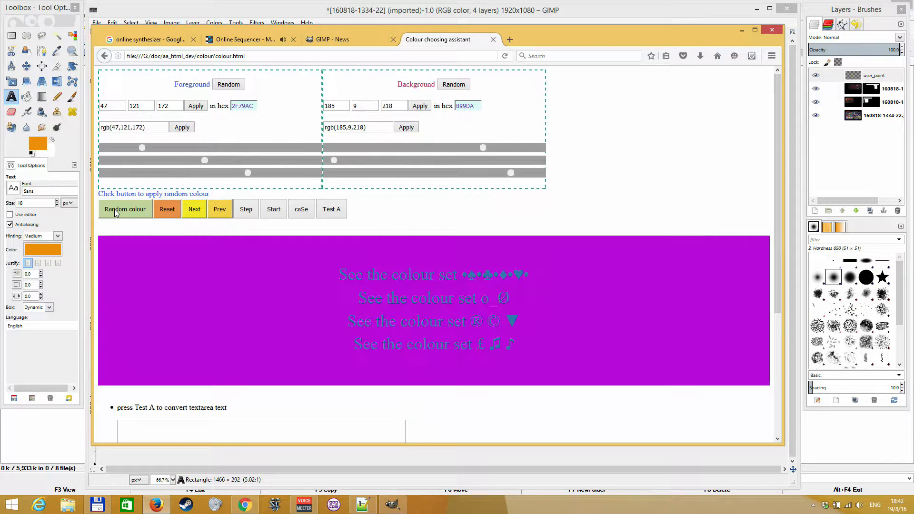
pyautogui.click(115, 210)
pyautogui.click(114, 211)
pyautogui.click(114, 211)
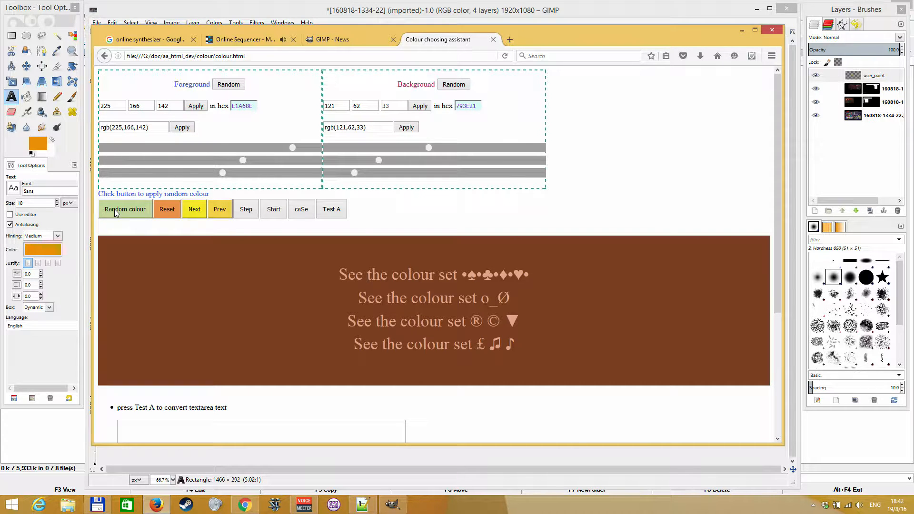
# - Generate random colour pairs until text rgb(204,210,230) on background rgb(139,98,134) is set, and switch back to the image in GIMP
pyautogui.click(114, 210)
pyautogui.click(114, 211)
pyautogui.click(114, 211)
pyautogui.click(114, 210)
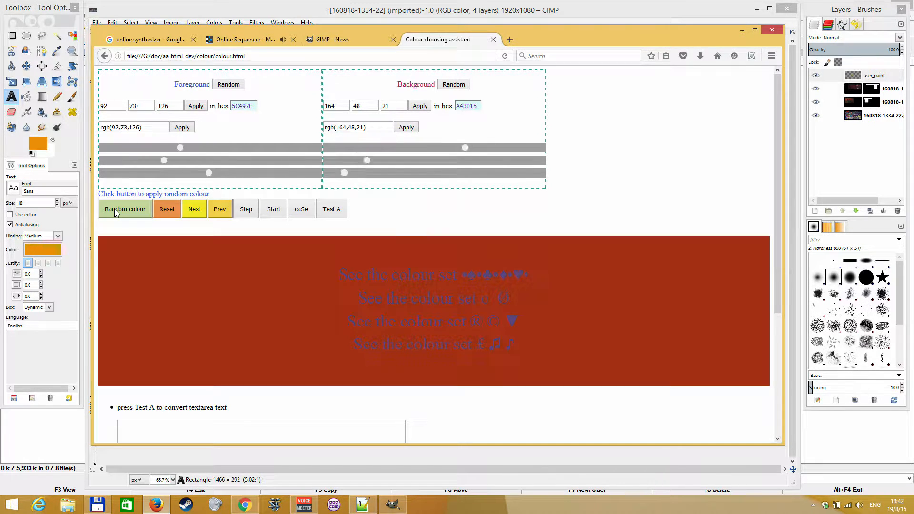
pyautogui.click(114, 211)
pyautogui.click(115, 210)
pyautogui.click(114, 210)
pyautogui.click(114, 211)
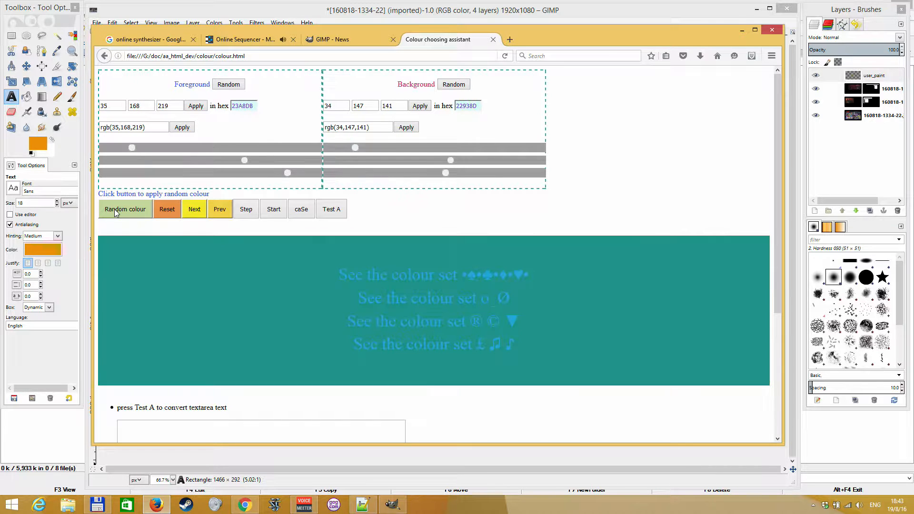
pyautogui.click(114, 211)
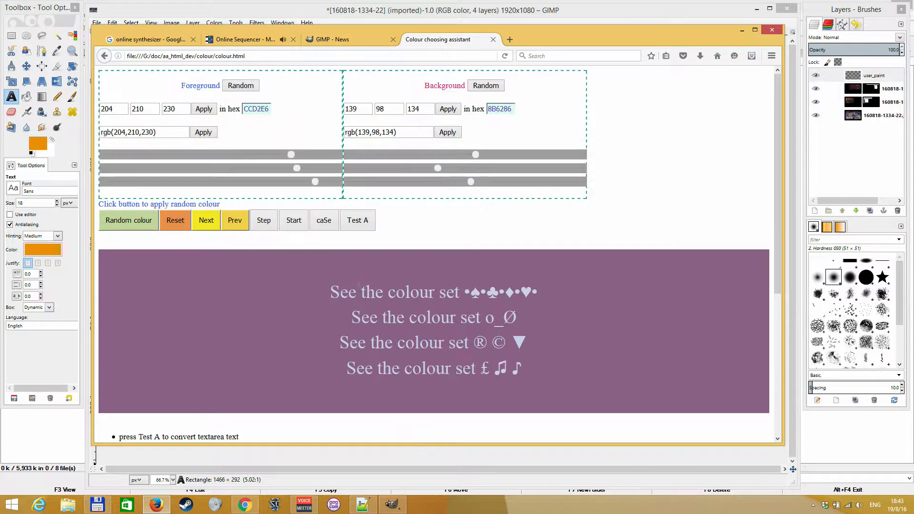
pyautogui.hotkey('ctrl', '+')
pyautogui.hotkey('ctrl', '-')
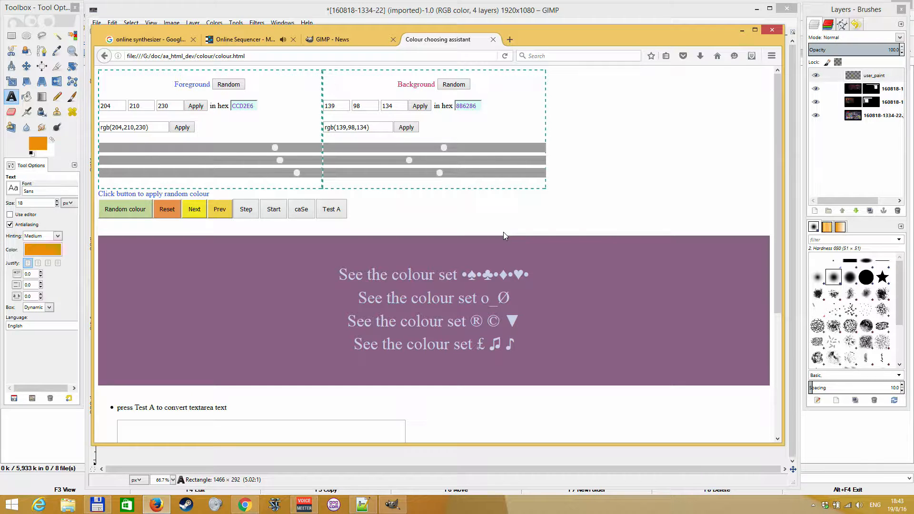
pyautogui.click(358, 11)
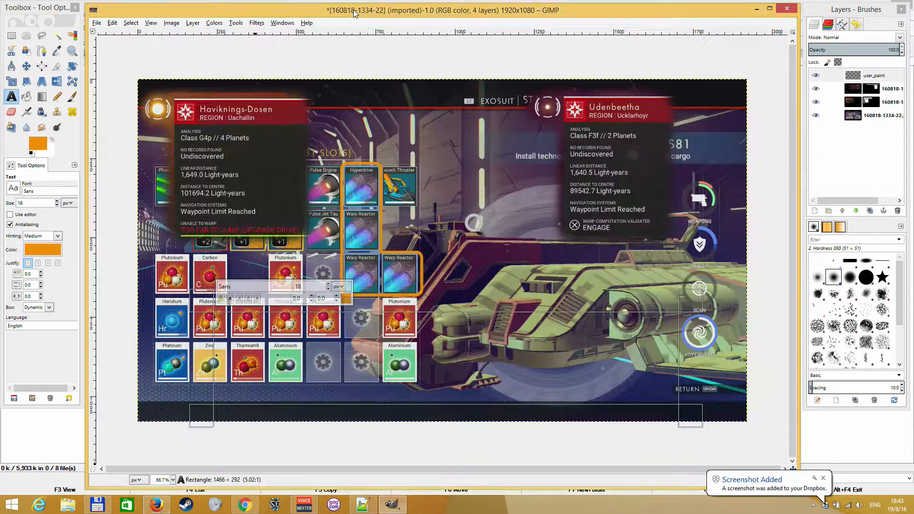
pyautogui.click(97, 23)
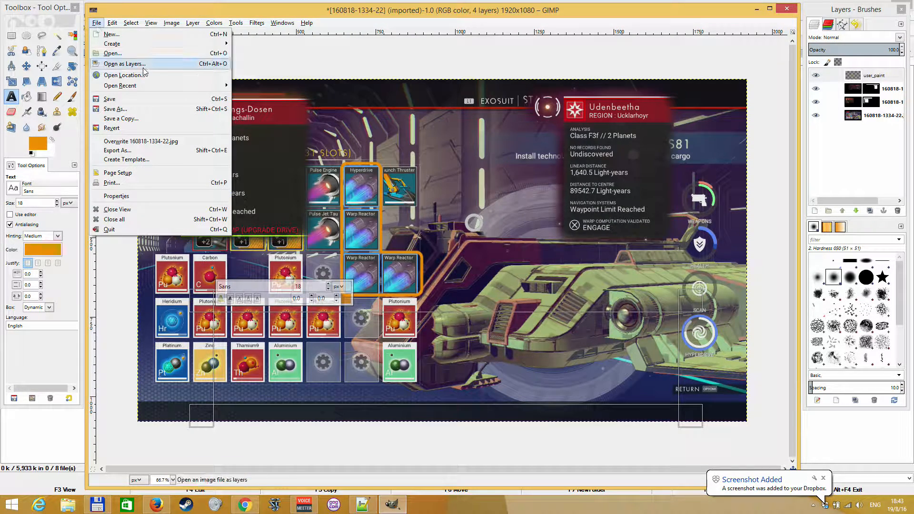
pyautogui.click(124, 63)
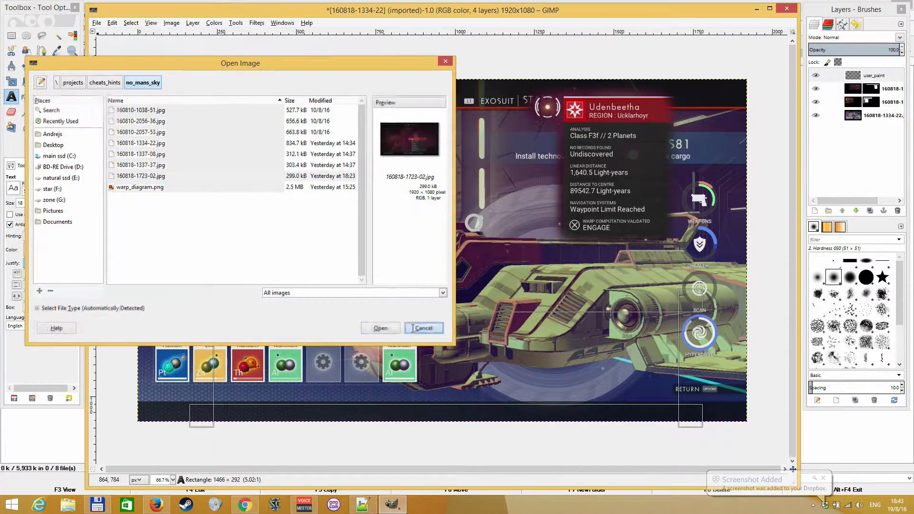
pyautogui.click(412, 328)
# - Create a new image from the screenshot on the clipboard and reposition its window over the main image
pyautogui.click(97, 23)
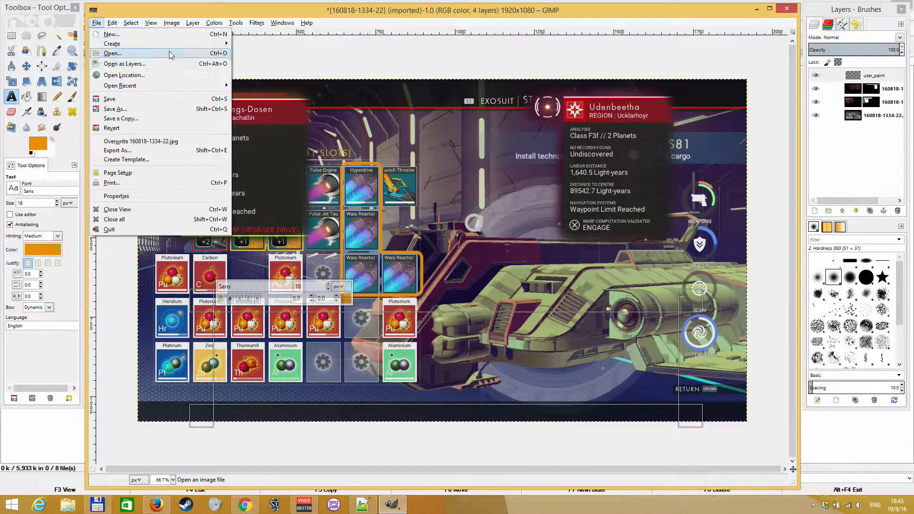
pyautogui.moveTo(173, 45)
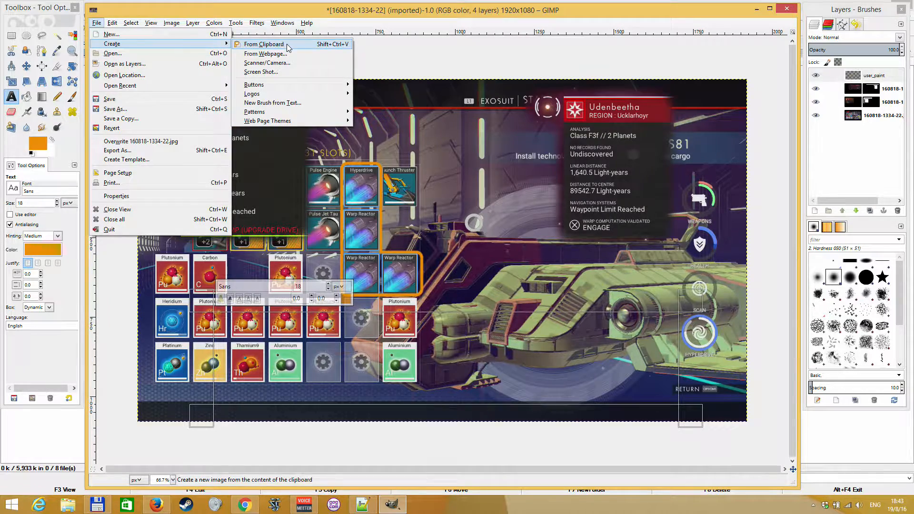
pyautogui.click(264, 44)
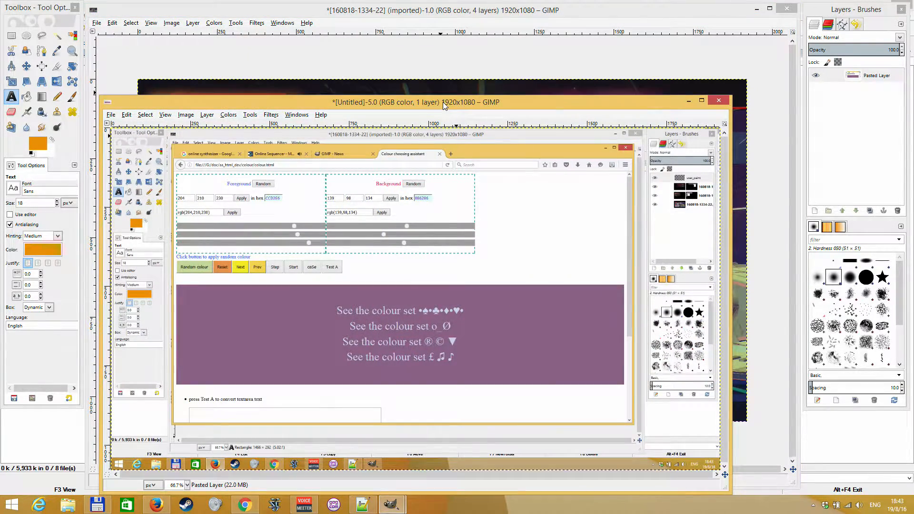
pyautogui.moveTo(444, 106); pyautogui.dragTo(480, 75)
# - Sample the pale blue lettering as the foreground colour and the purple backdrop as the background colour from the pasted screenshot
pyautogui.scroll(3, 447, 296)
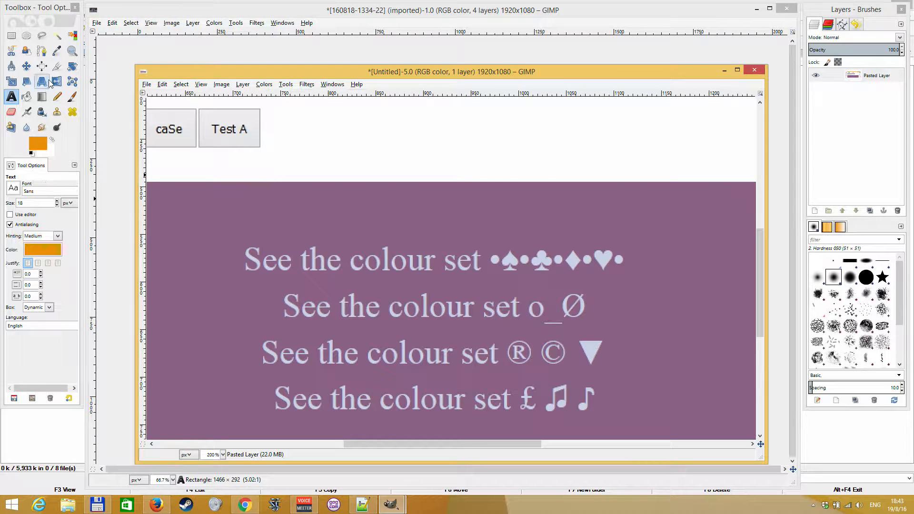
pyautogui.scroll(2, 652, 309)
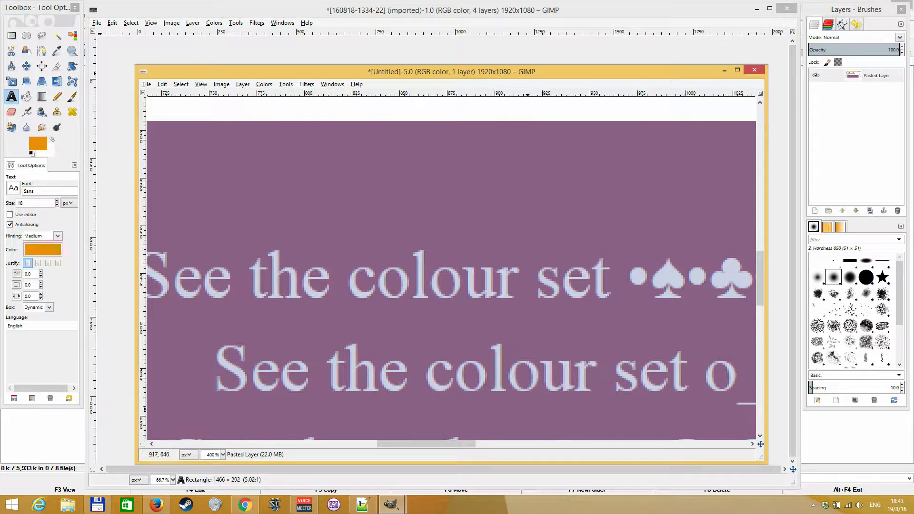
pyautogui.click(57, 51)
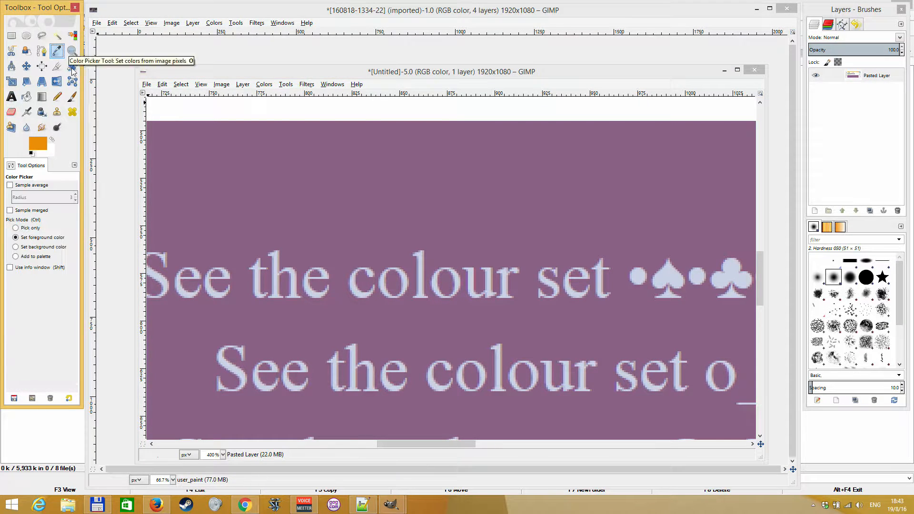
pyautogui.click(668, 273)
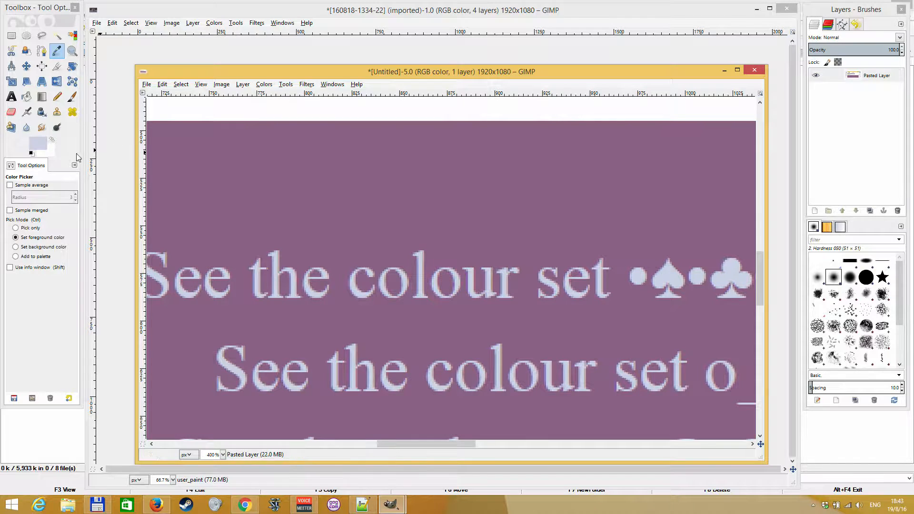
pyautogui.press('x')
pyautogui.click(543, 216)
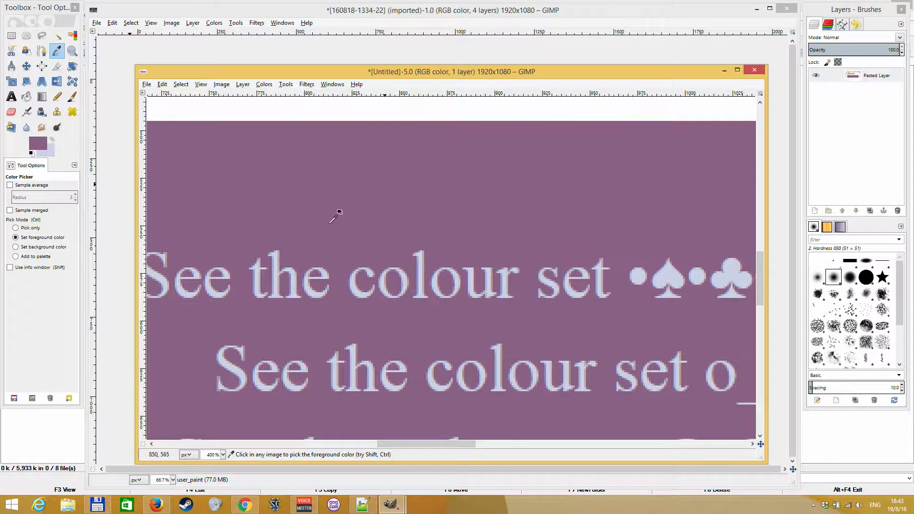
pyautogui.press('x')
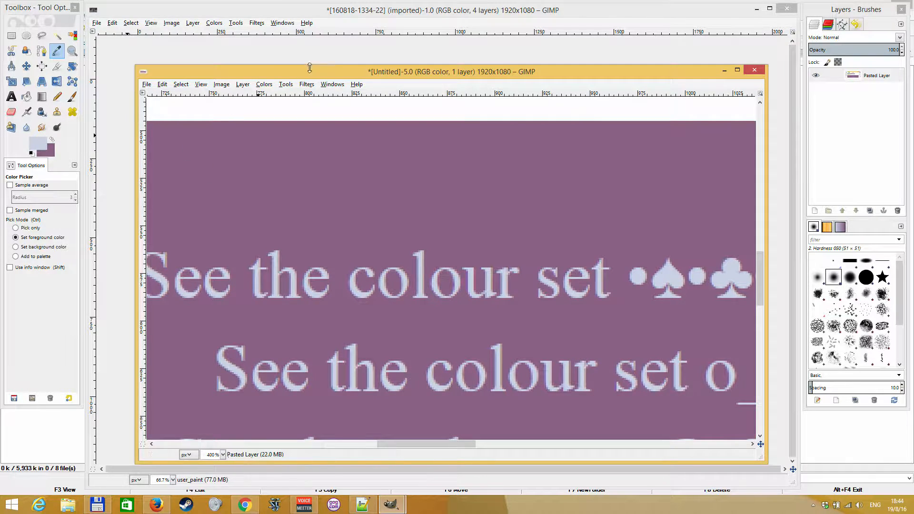
pyautogui.click(332, 18)
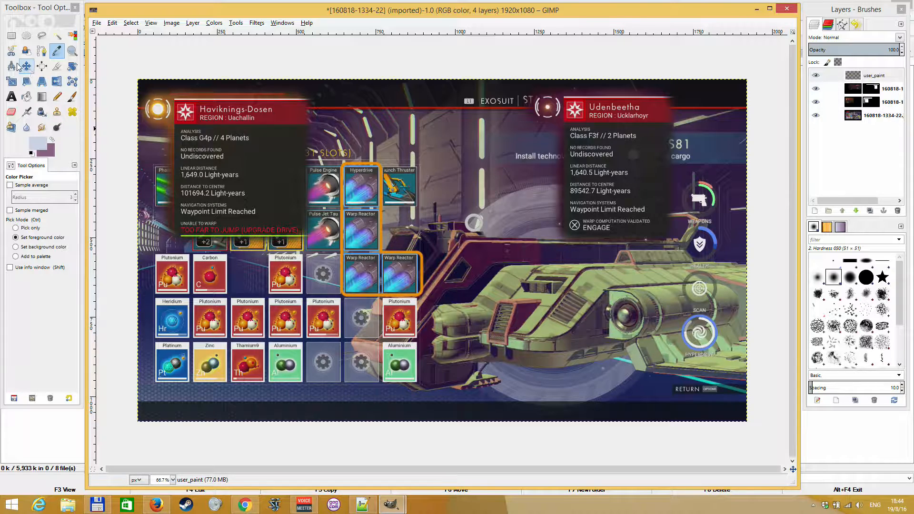
pyautogui.click(10, 98)
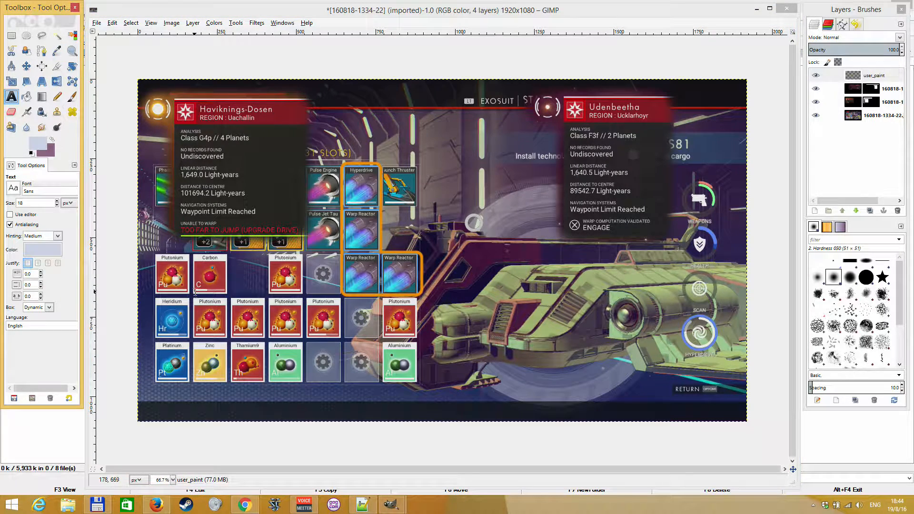
pyautogui.moveTo(190, 316)
pyautogui.mouseDown()
pyautogui.moveTo(634, 453)
pyautogui.moveTo(692, 429)
pyautogui.moveTo(689, 401)
pyautogui.mouseUp()
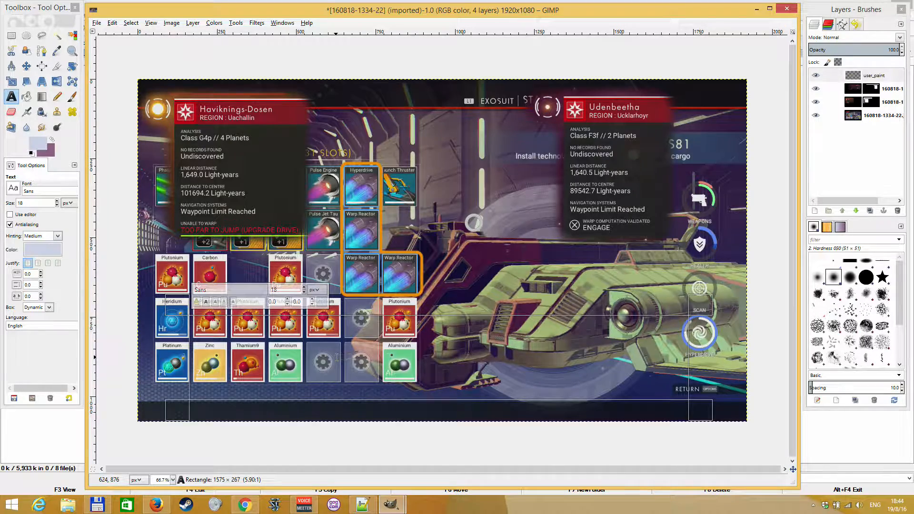
# - Open warp_diagram.png from the no_mans_sky folder in Total Commander to check its caption wording, and return to the image in GIMP
pyautogui.click(102, 503)
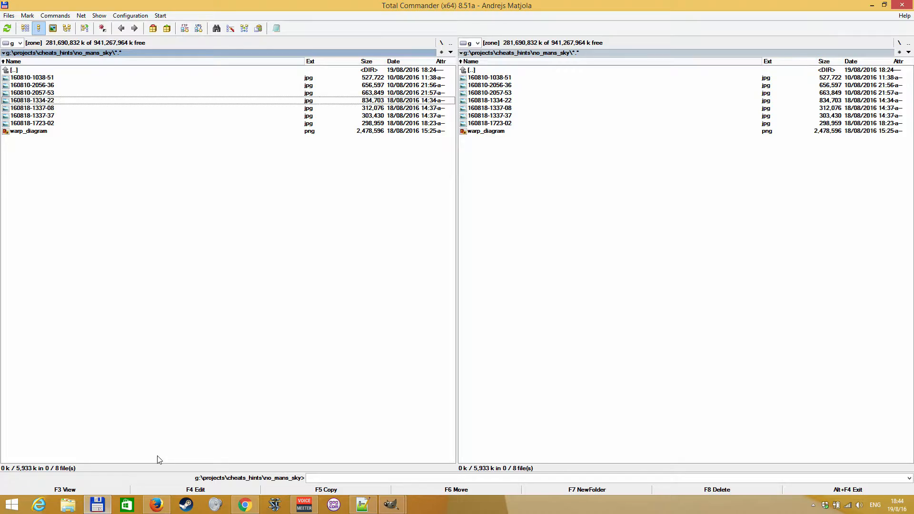
pyautogui.press('Down')
pyautogui.press('Down')
pyautogui.press('Down')
pyautogui.press('Down')
pyautogui.press('Return')
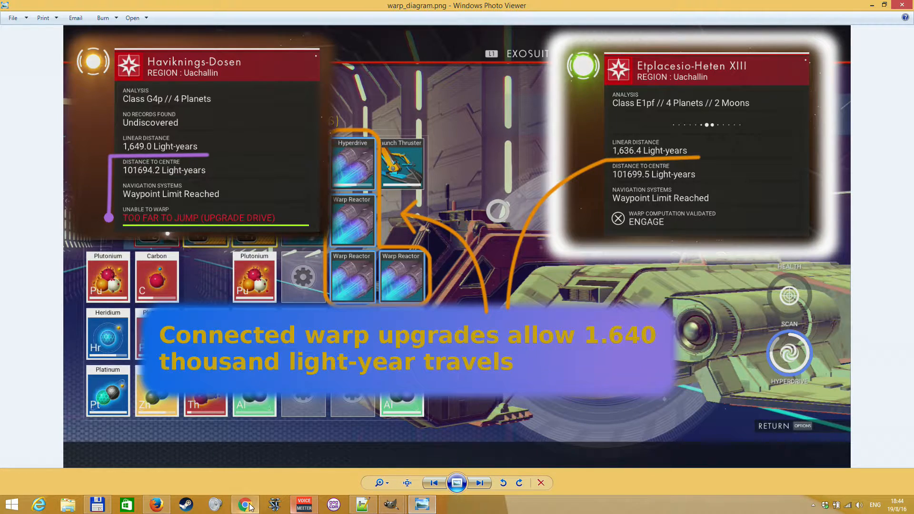
pyautogui.moveTo(162, 503)
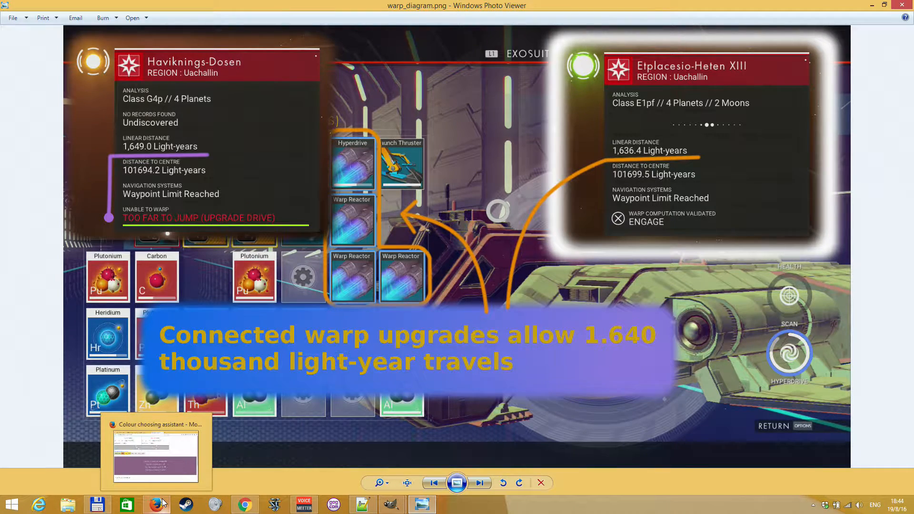
pyautogui.moveTo(389, 506)
pyautogui.click(339, 461)
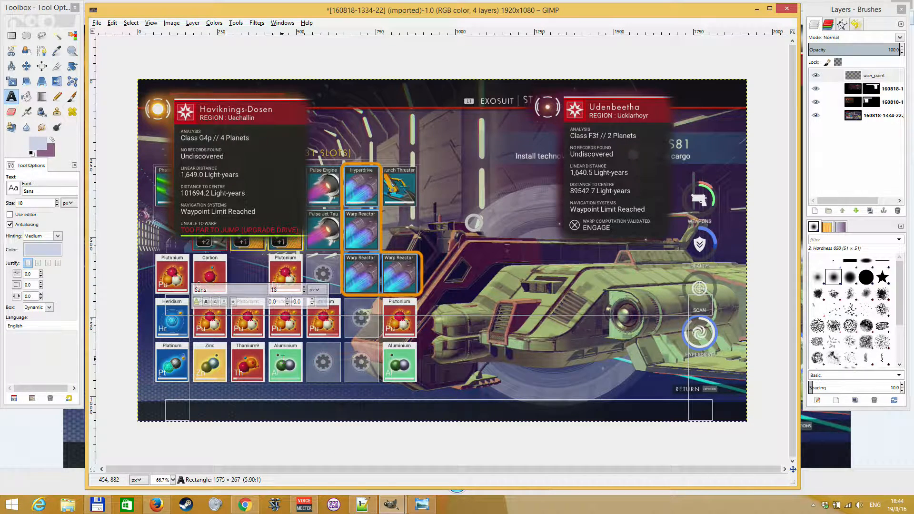
# - Fill the text box with "Connected warp upgrades allow 1.640 thousand light-year travels" in Sans Bold at 56 px
pyautogui.write('ConnecConnected')
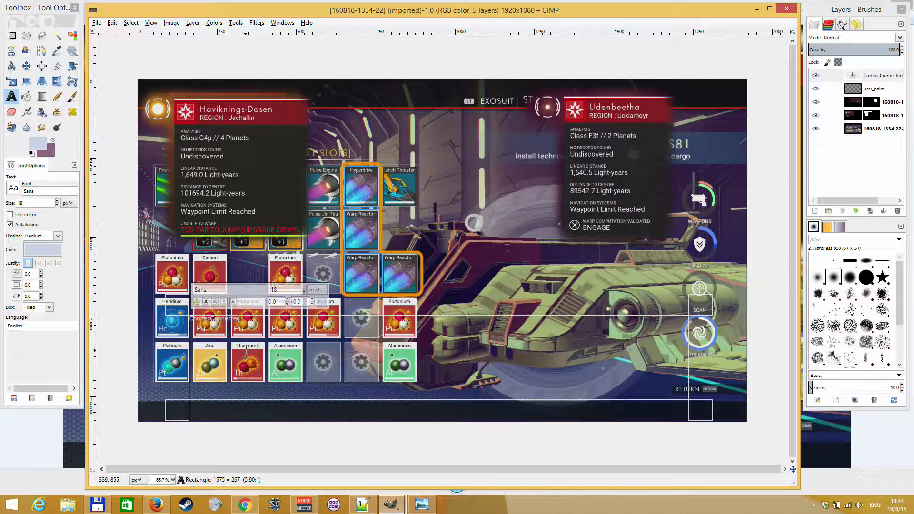
pyautogui.hotkey('ctrl', 'a')
pyautogui.scroll(3, 35, 205)
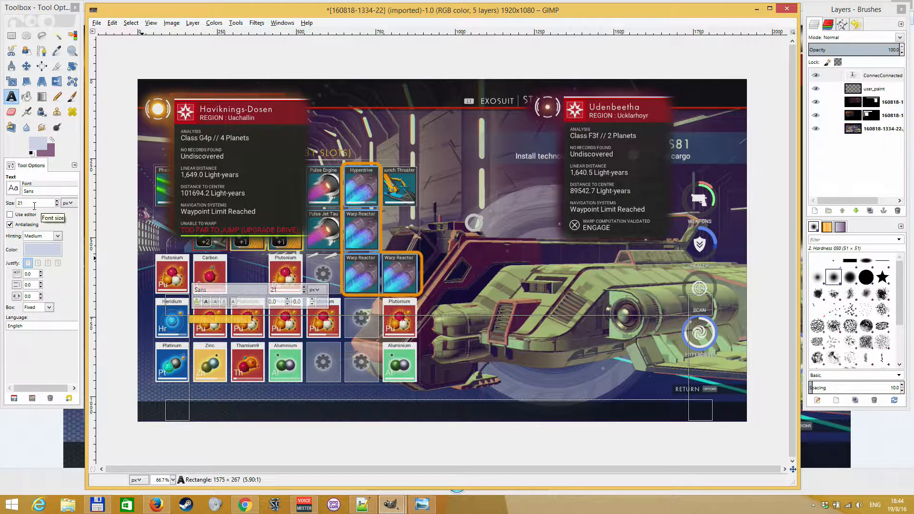
pyautogui.click(19, 202)
pyautogui.write('56')
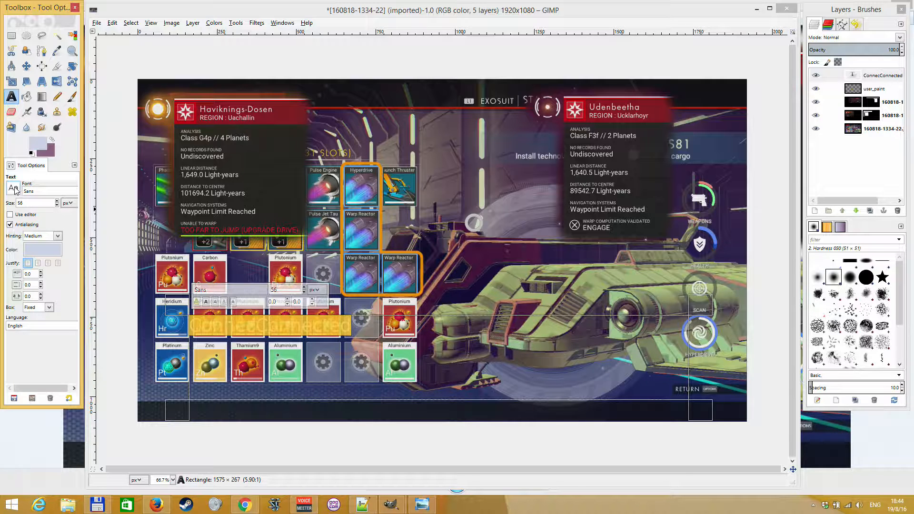
pyautogui.scroll(-1, 16, 191)
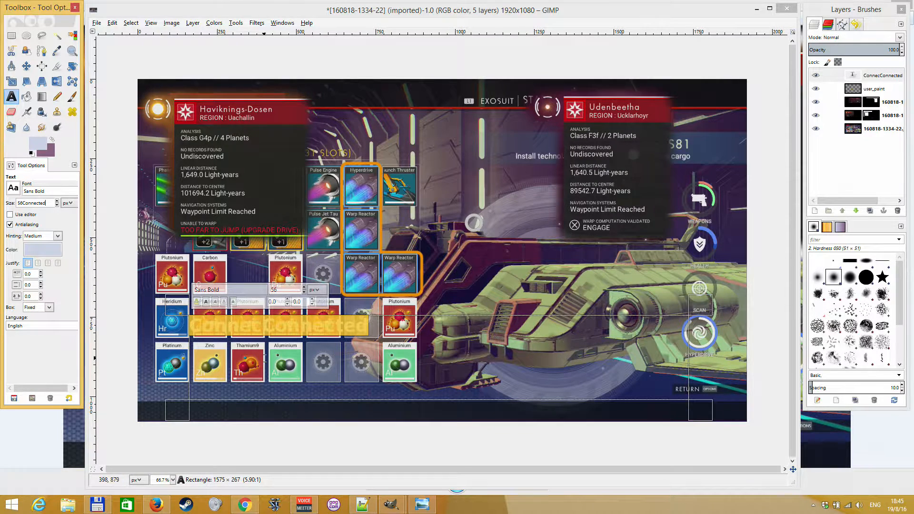
pyautogui.click(279, 344)
pyautogui.write('Connected')
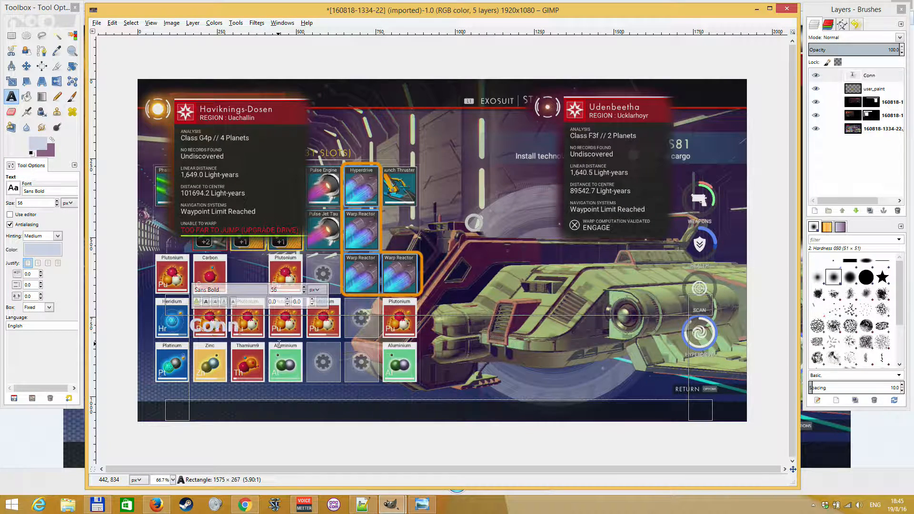
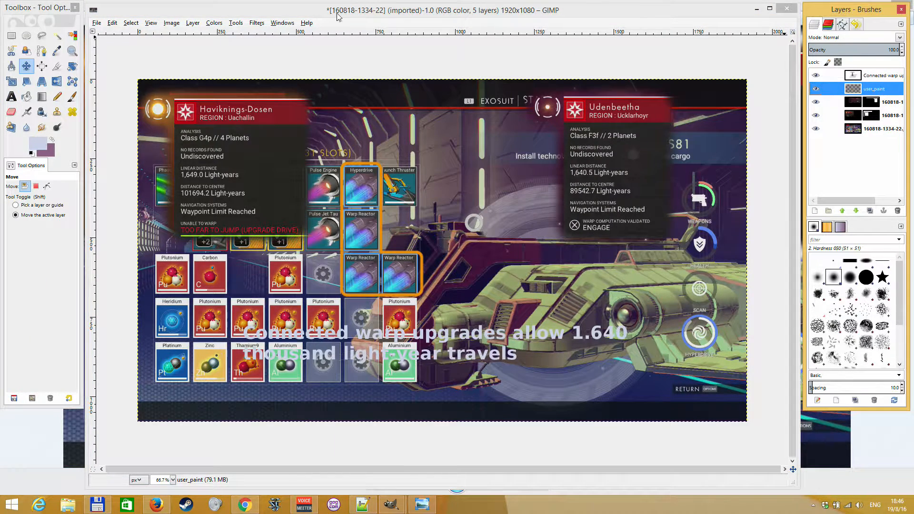
# - Select a rectangle about 1302 × 192 px around the caption, edges feathered at radius 58.5, with the user_paint layer active
pyautogui.click(11, 36)
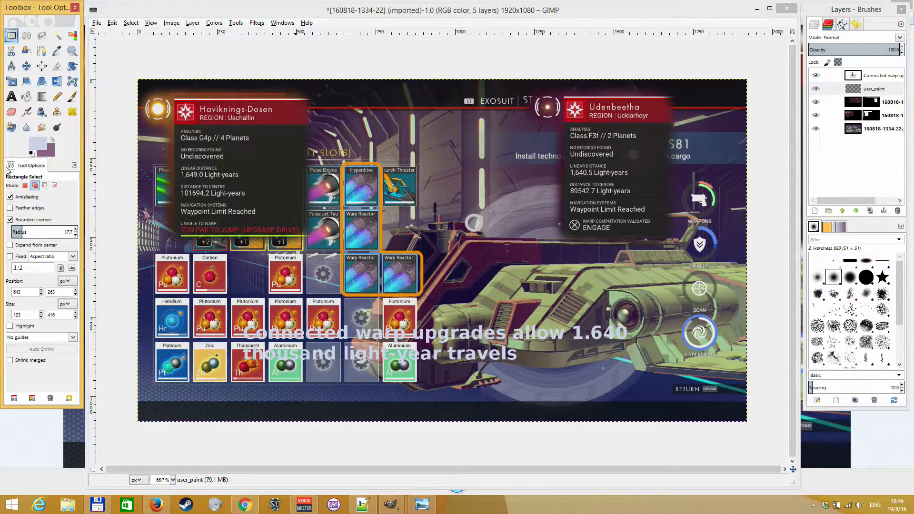
pyautogui.click(30, 209)
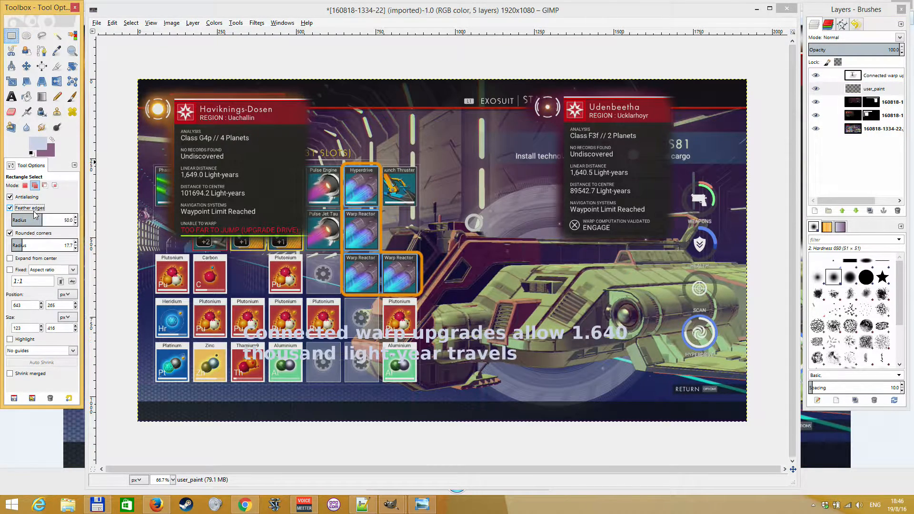
pyautogui.press('Tab')
pyautogui.moveTo(49, 221); pyautogui.dragTo(53, 221)
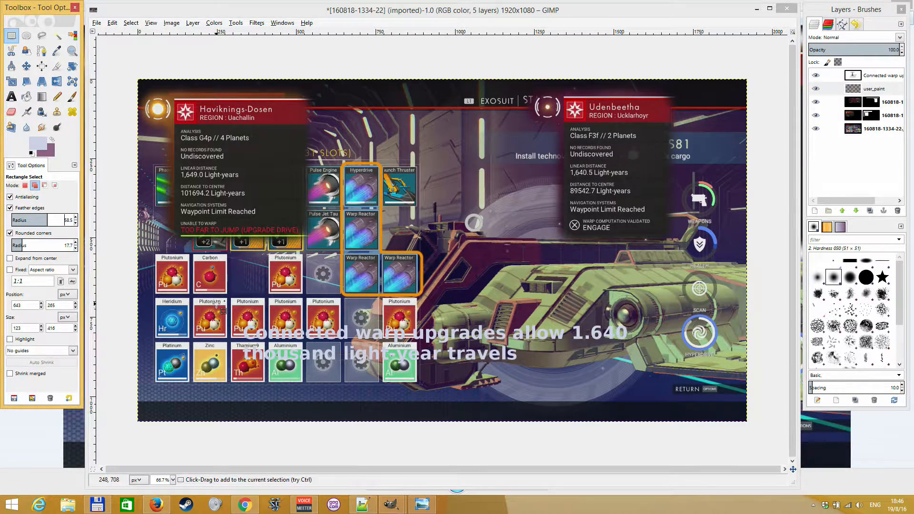
pyautogui.moveTo(216, 305); pyautogui.dragTo(485, 402)
pyautogui.moveTo(580, 405); pyautogui.dragTo(639, 375)
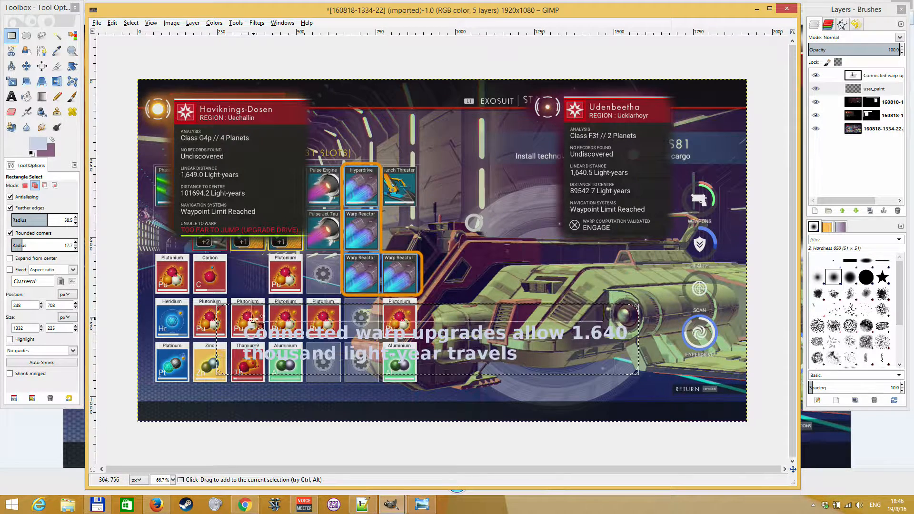
pyautogui.moveTo(240, 316); pyautogui.dragTo(250, 326)
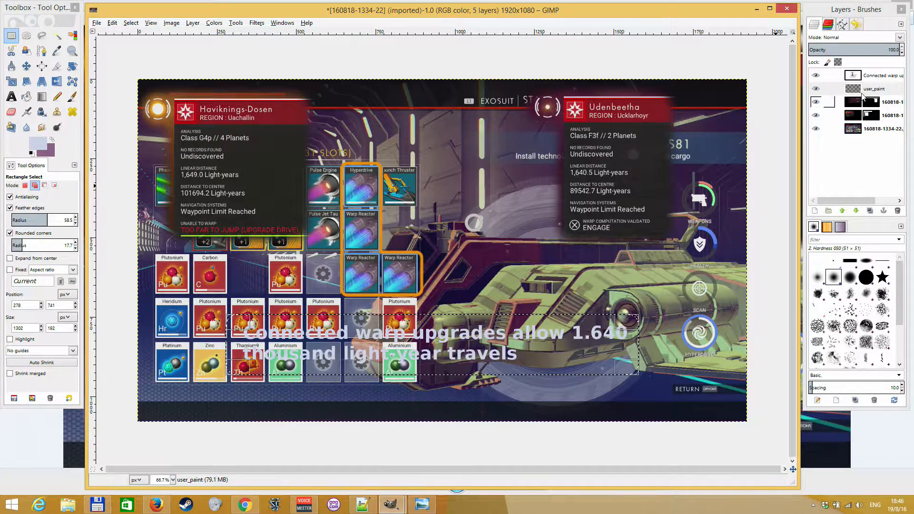
pyautogui.click(821, 88)
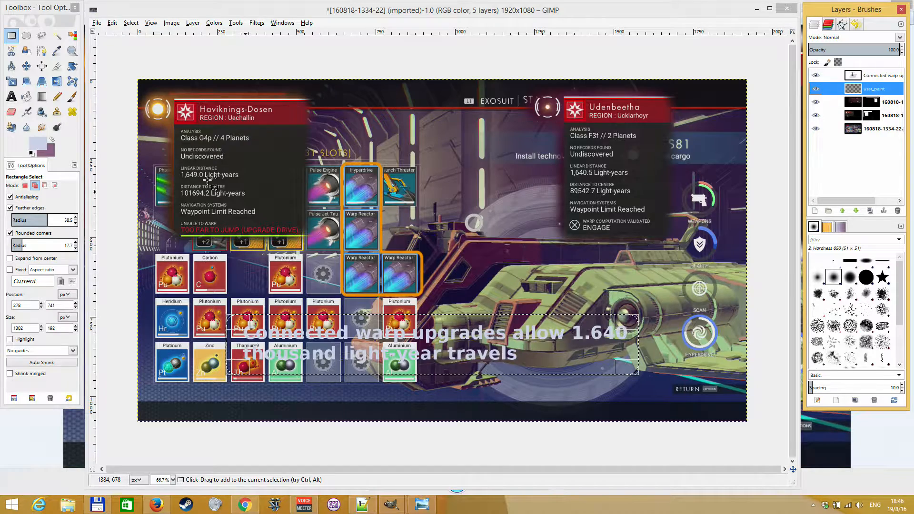
pyautogui.click(45, 96)
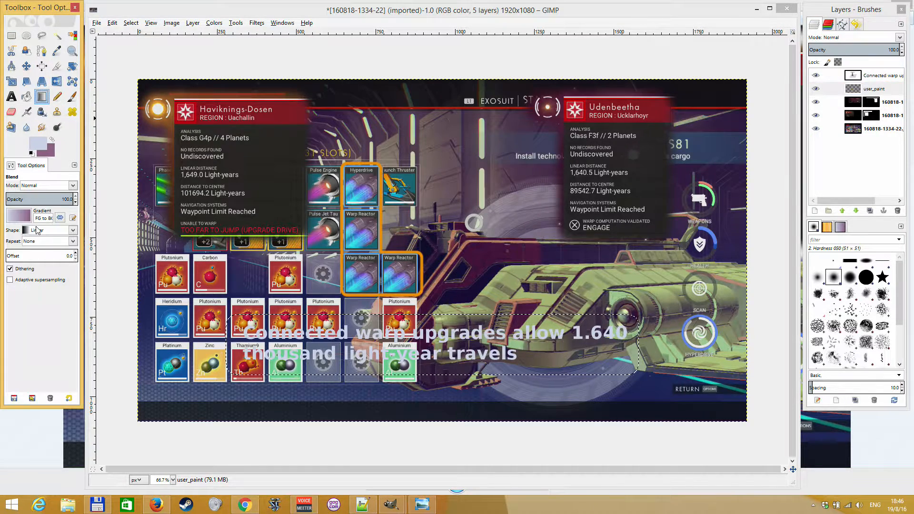
pyautogui.click(51, 156)
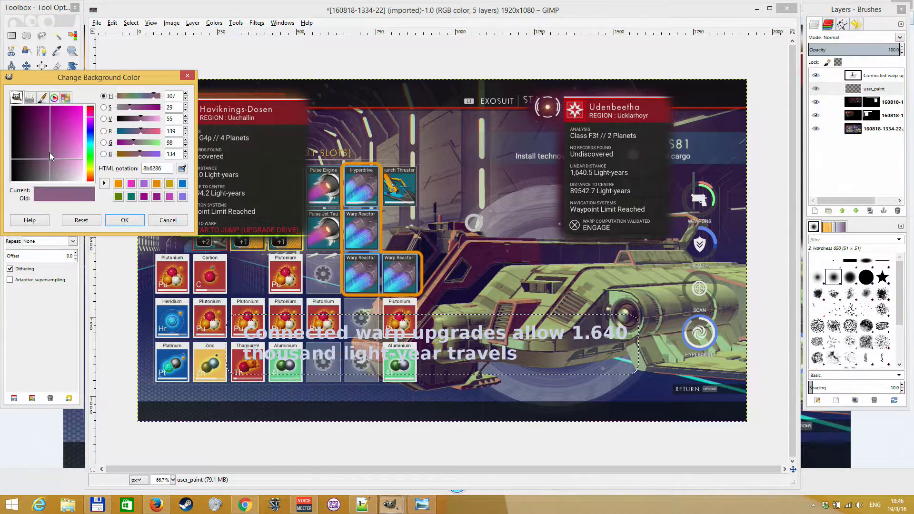
pyautogui.click(166, 224)
pyautogui.click(46, 143)
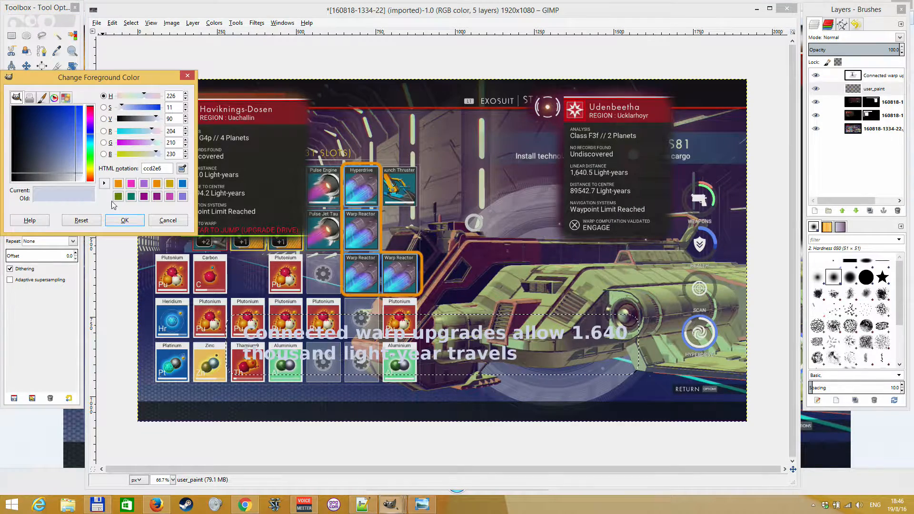
pyautogui.click(168, 220)
pyautogui.click(53, 155)
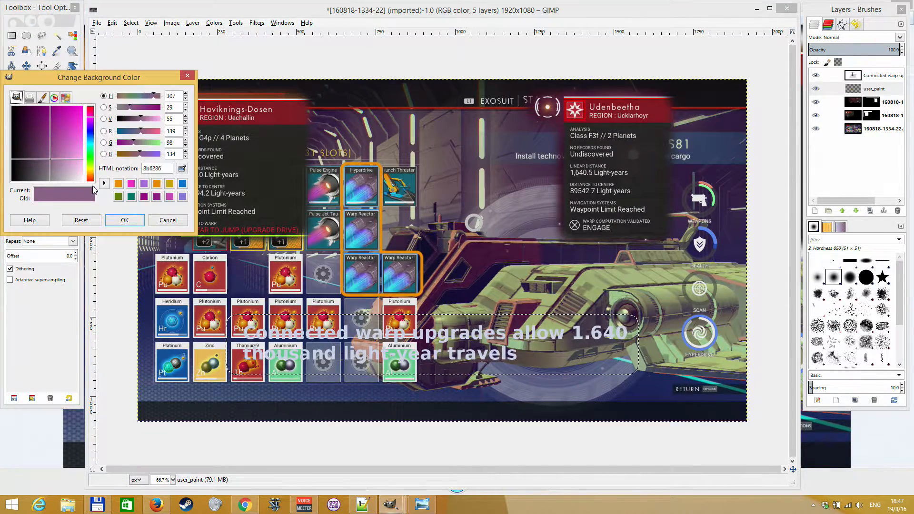
pyautogui.click(168, 221)
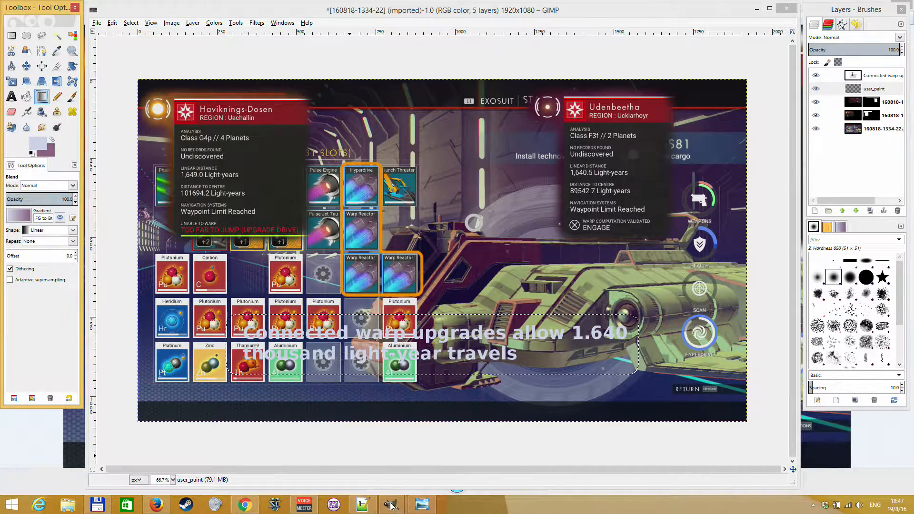
# - Sample the purple backdrop of the Untitled colour-set image as the foreground colour and darken it to 7c4575
pyautogui.moveTo(390, 508)
pyautogui.click(419, 432)
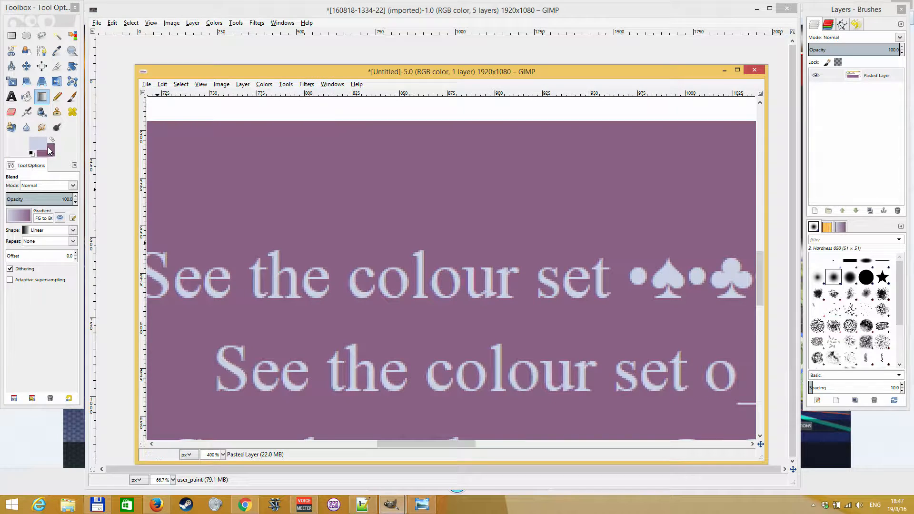
pyautogui.click(57, 51)
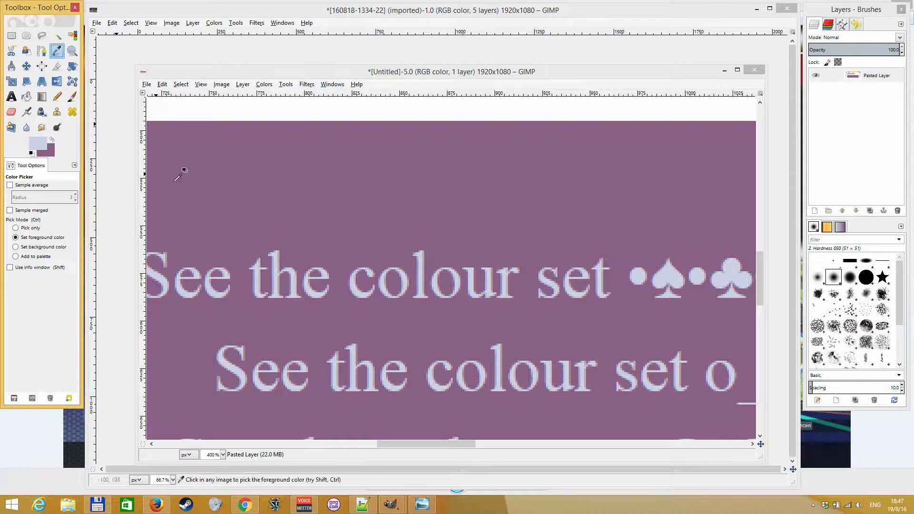
pyautogui.click(271, 204)
pyautogui.click(50, 150)
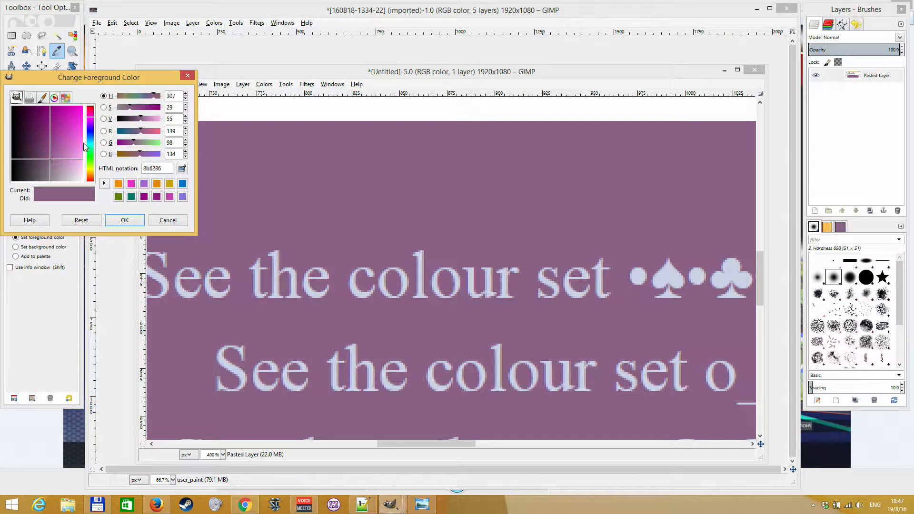
pyautogui.moveTo(49, 152); pyautogui.dragTo(47, 147)
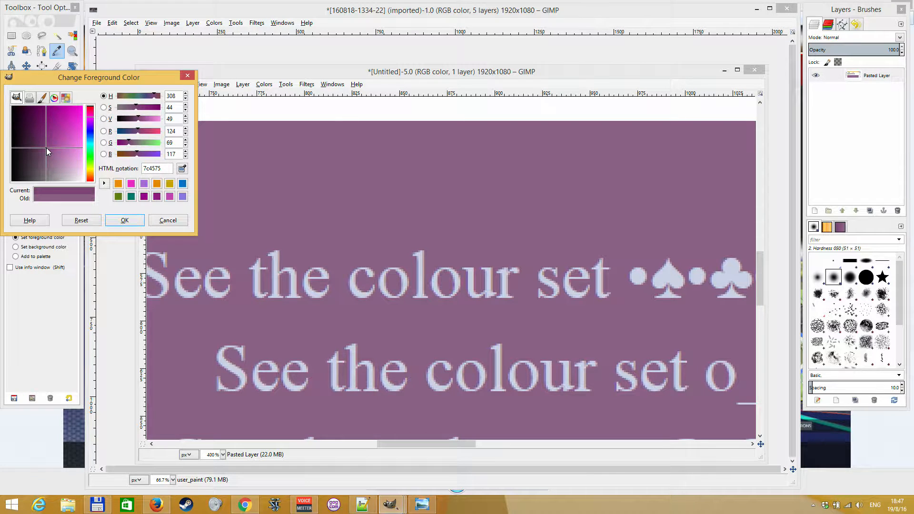
pyautogui.click(125, 220)
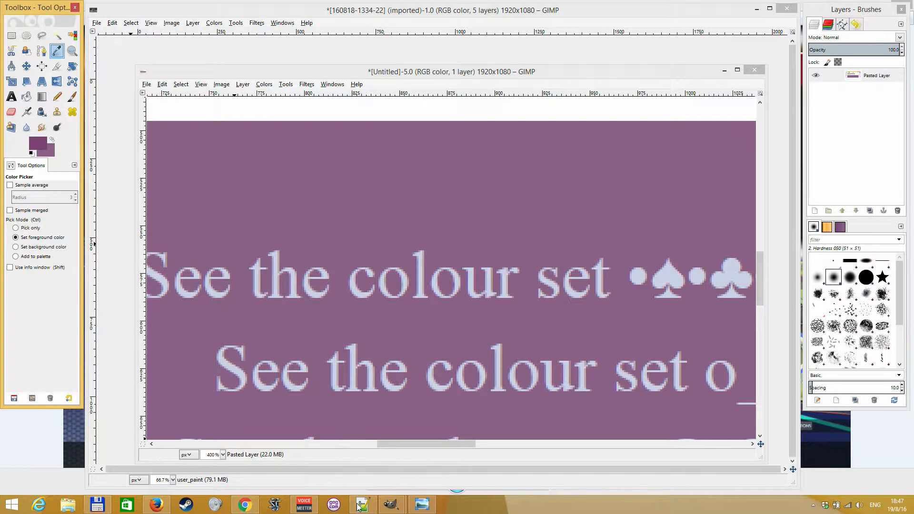
pyautogui.moveTo(391, 505)
pyautogui.click(354, 402)
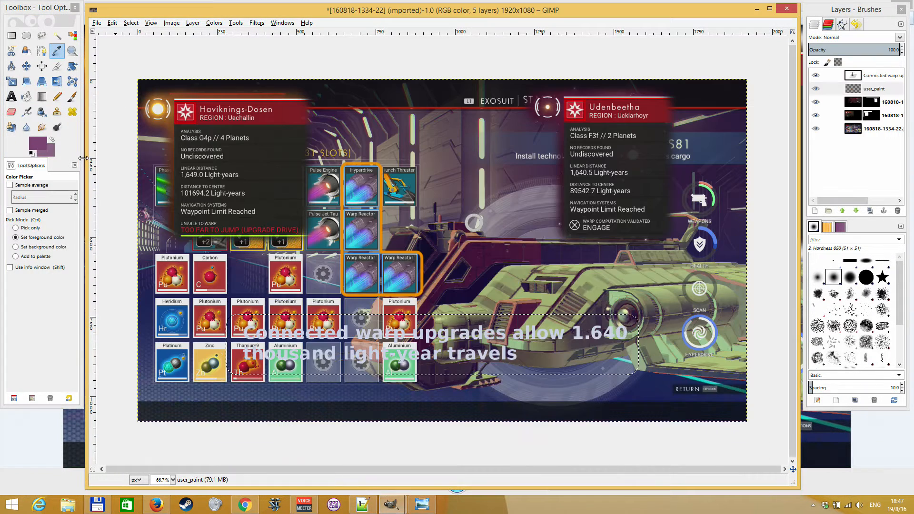
pyautogui.click(42, 96)
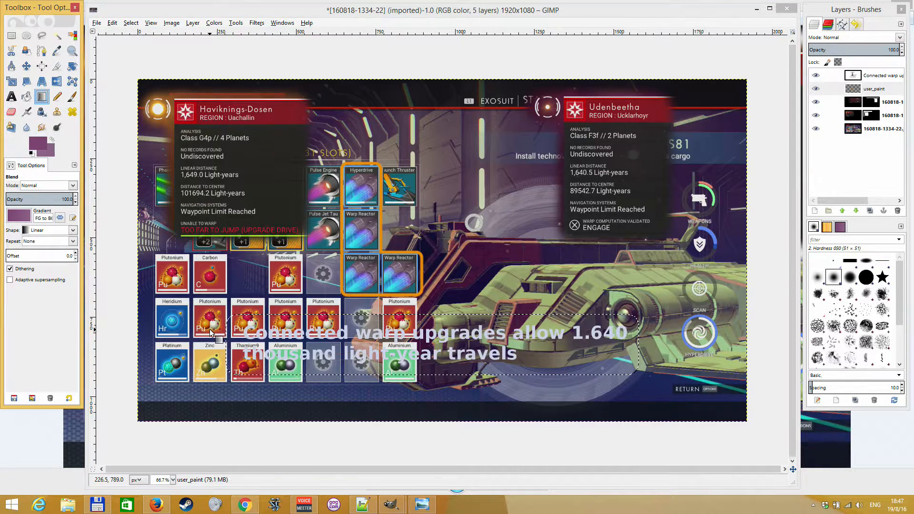
pyautogui.moveTo(230, 325); pyautogui.dragTo(619, 366)
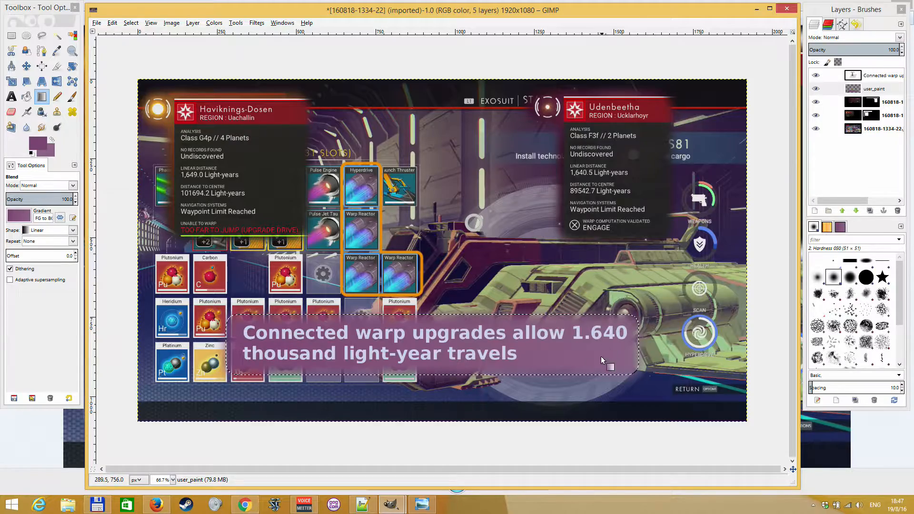
pyautogui.scroll(3, 348, 319)
pyautogui.scroll(2, 425, 335)
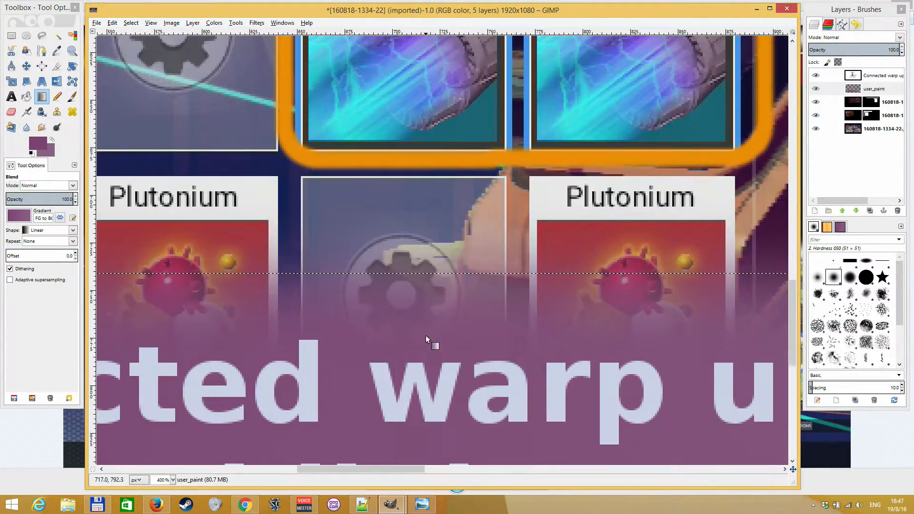
pyautogui.scroll(-4, 443, 299)
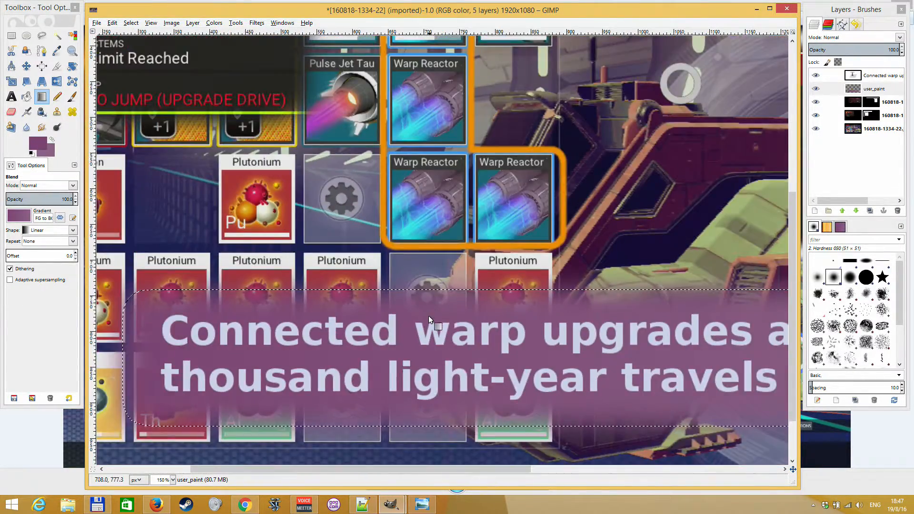
pyautogui.scroll(-1, 439, 329)
pyautogui.scroll(1, 459, 355)
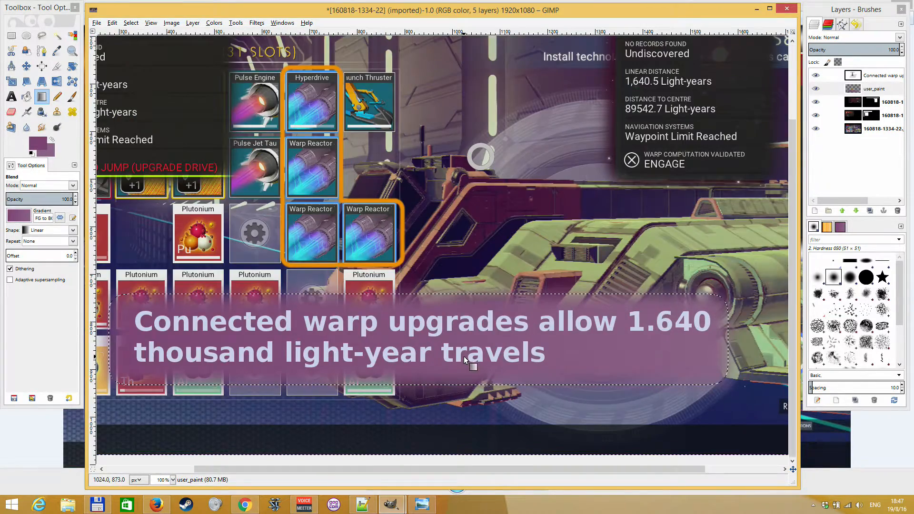
pyautogui.scroll(-1, 464, 356)
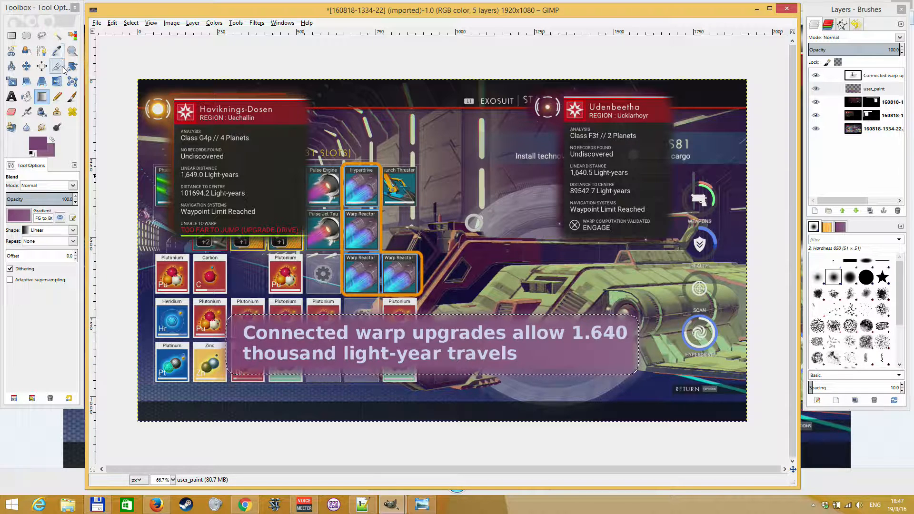
# - Draw a three-anchor path underlining the 1,649.0 Light-years value and running down the panel's left edge to beside the red TOO FAR TO JUMP warning
pyautogui.click(41, 50)
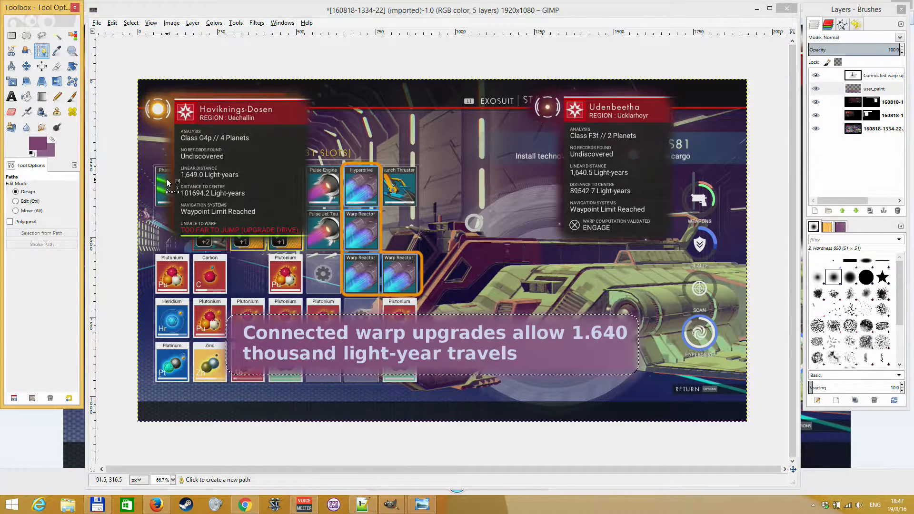
pyautogui.scroll(1, 166, 177)
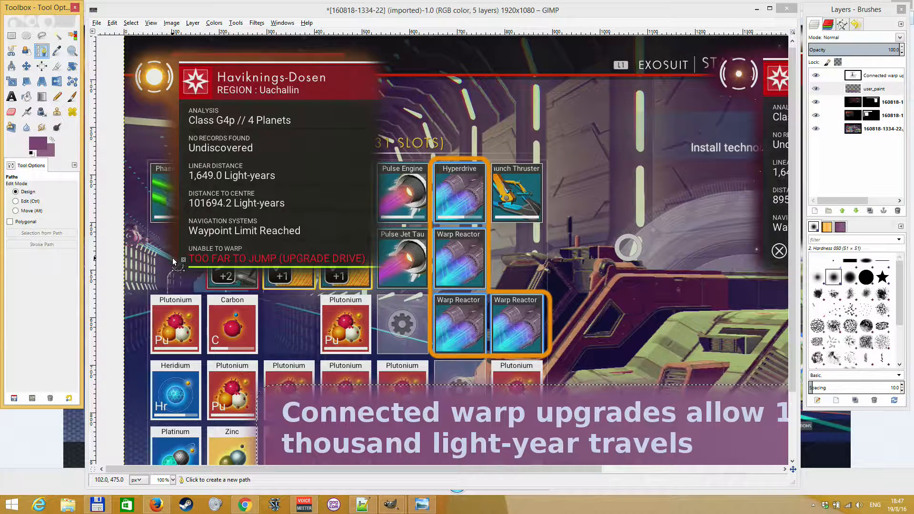
pyautogui.moveTo(285, 183); pyautogui.dragTo(181, 184)
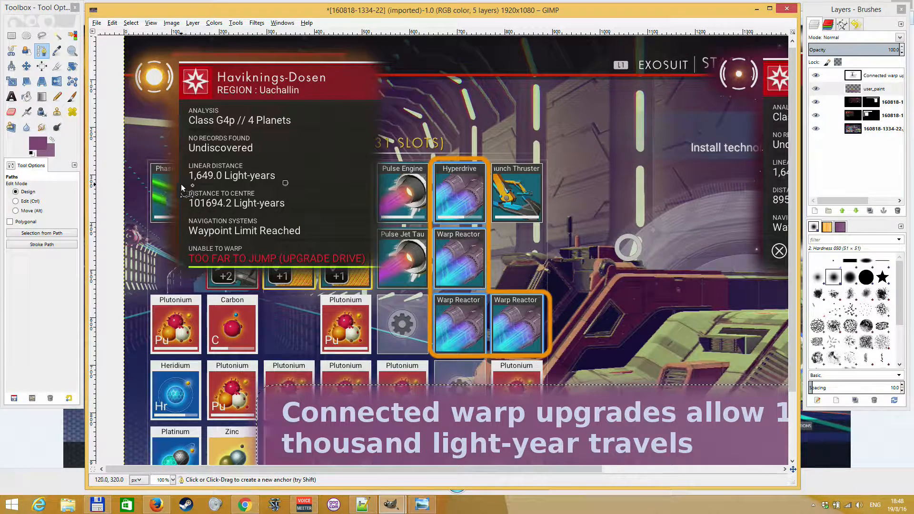
pyautogui.click(176, 260)
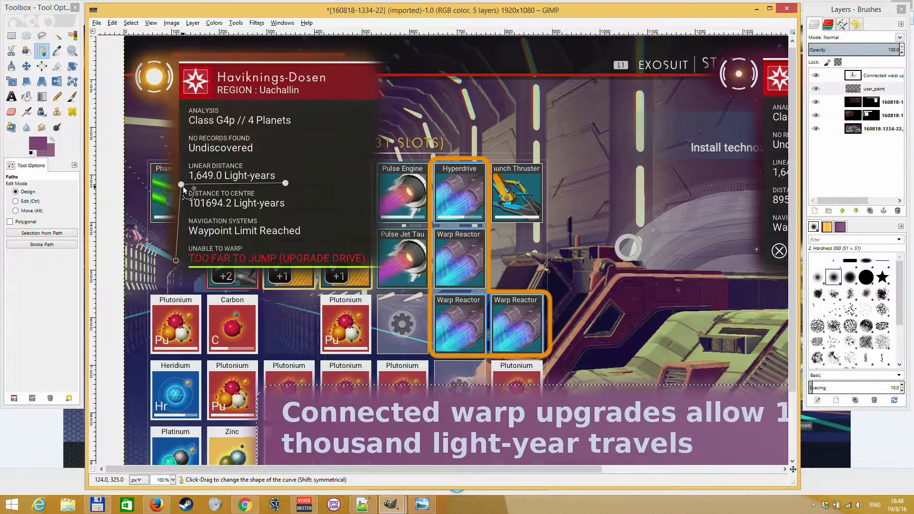
pyautogui.click(287, 185)
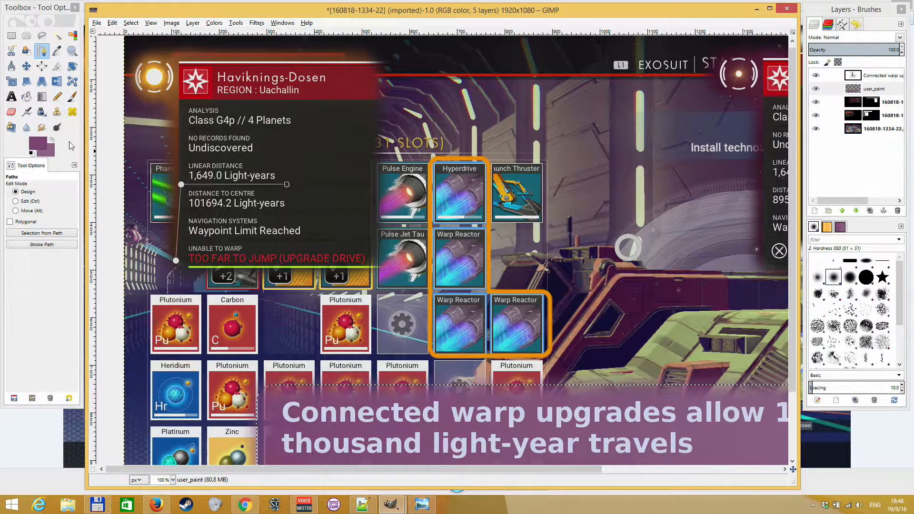
# - Try to stroke the path with the Paintbrush on the user_paint layer, toggling that layer's visibility to check for the line
pyautogui.click(73, 97)
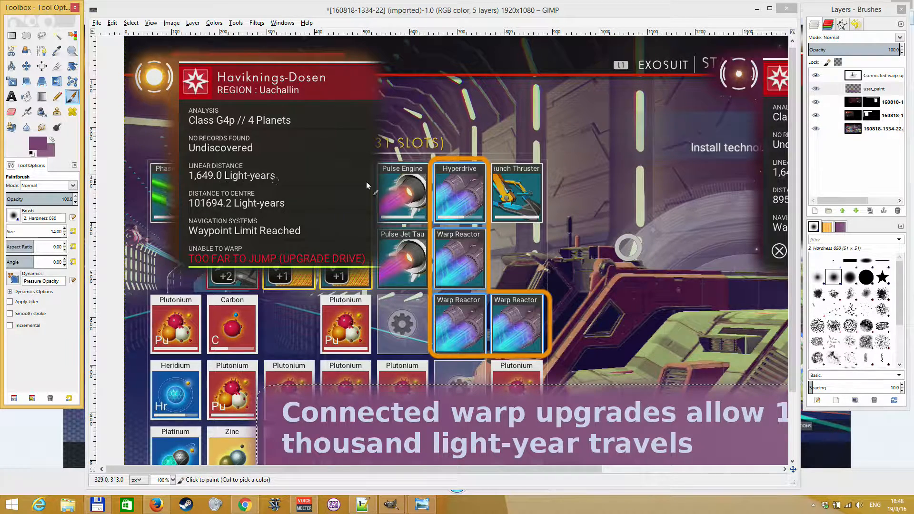
pyautogui.click(817, 88)
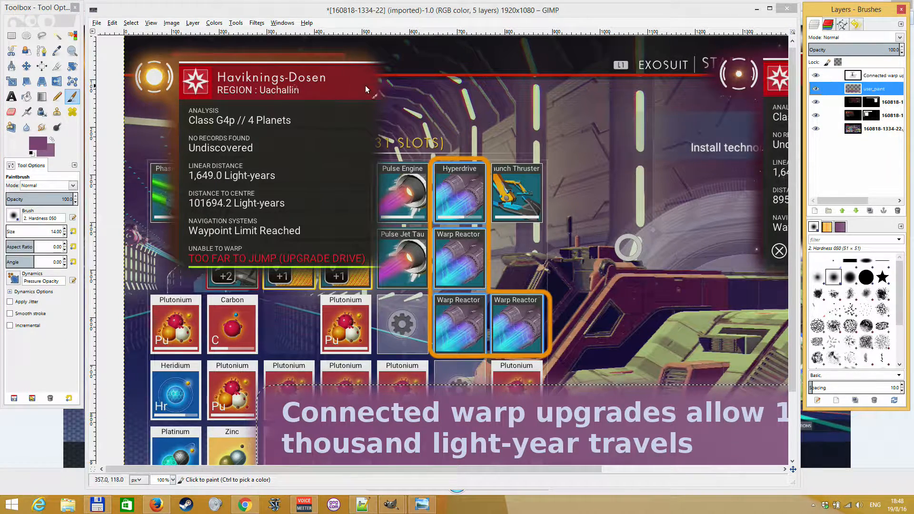
pyautogui.click(130, 21)
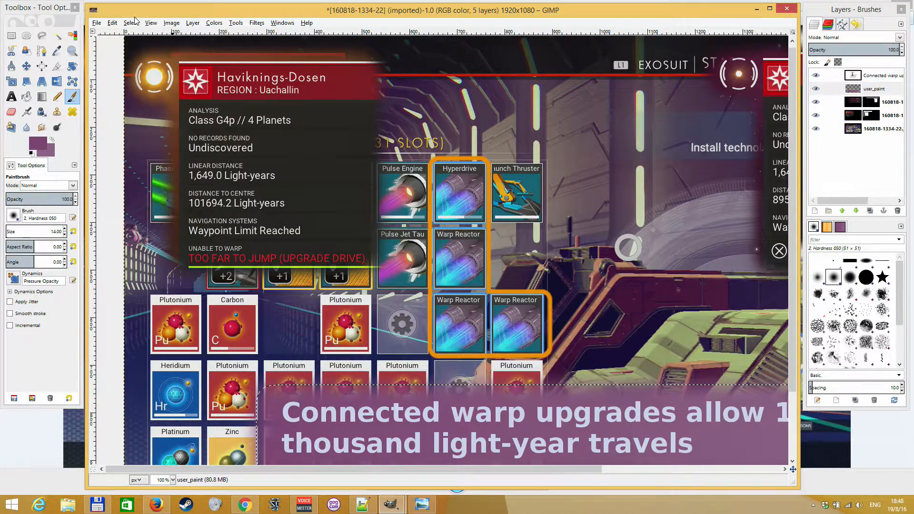
pyautogui.click(132, 23)
pyautogui.moveTo(116, 25)
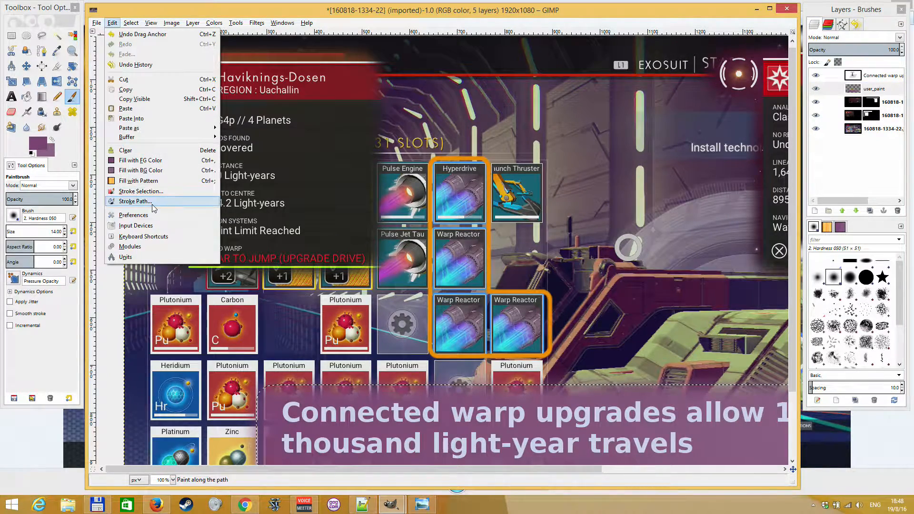
pyautogui.click(136, 201)
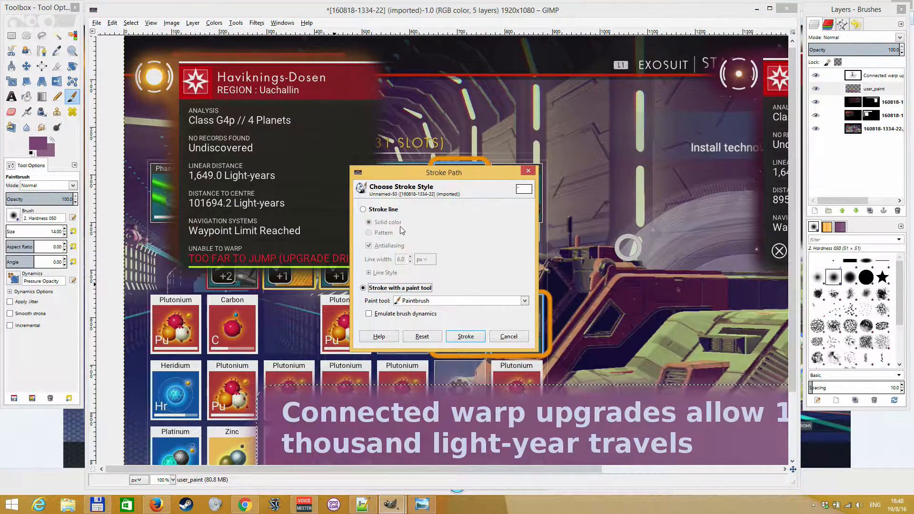
pyautogui.click(466, 336)
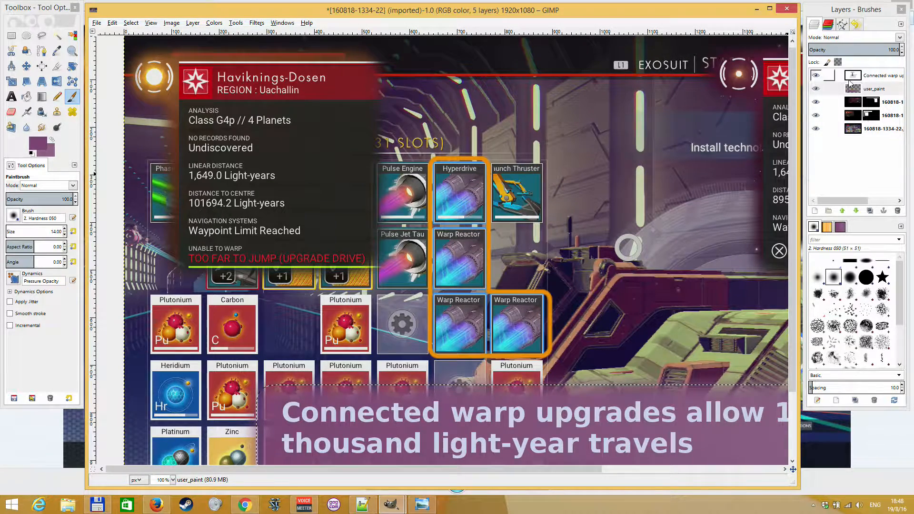
pyautogui.click(816, 88)
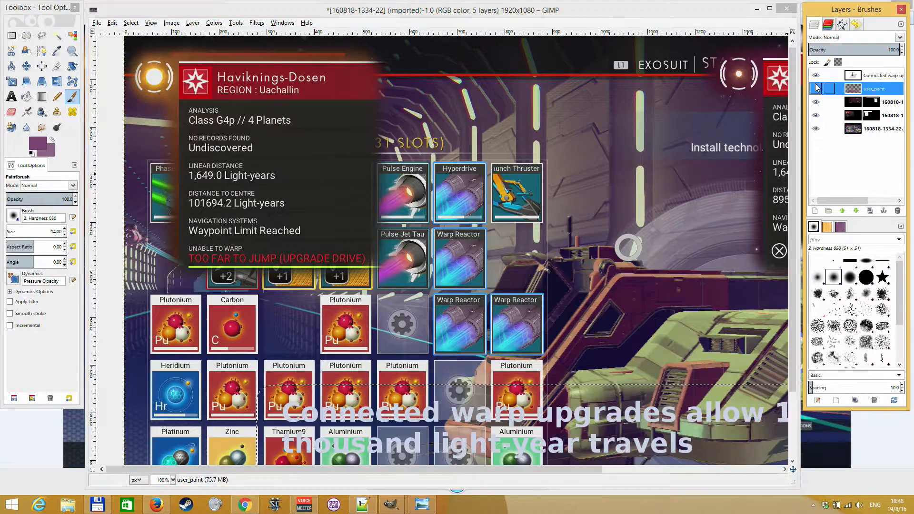
pyautogui.click(817, 88)
pyautogui.click(817, 89)
pyautogui.click(817, 89)
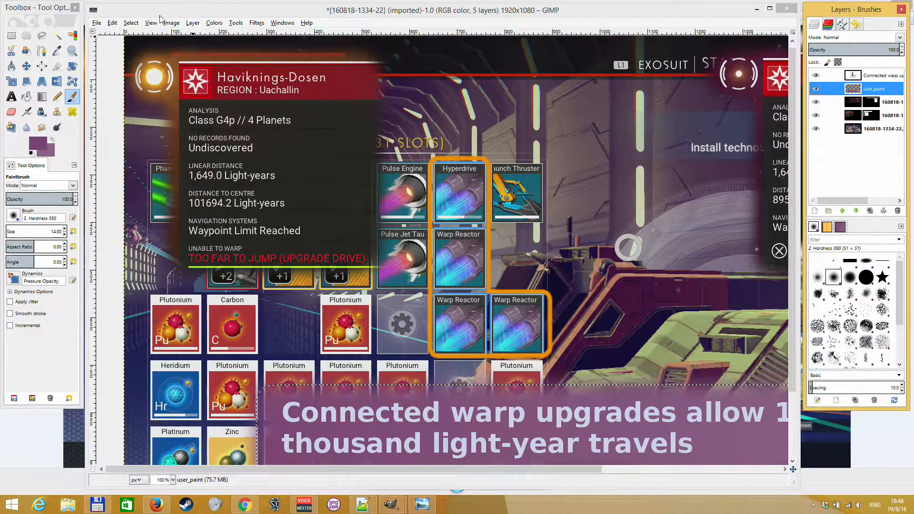
# - Clear the caption selection and stroke the path with the size 14 Paintbrush on the user_paint layer
pyautogui.click(131, 23)
pyautogui.click(130, 45)
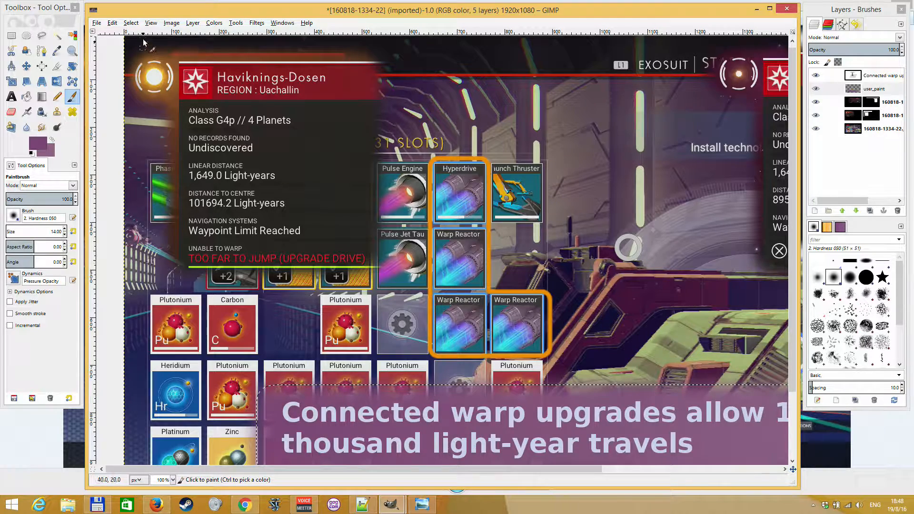
pyautogui.click(151, 23)
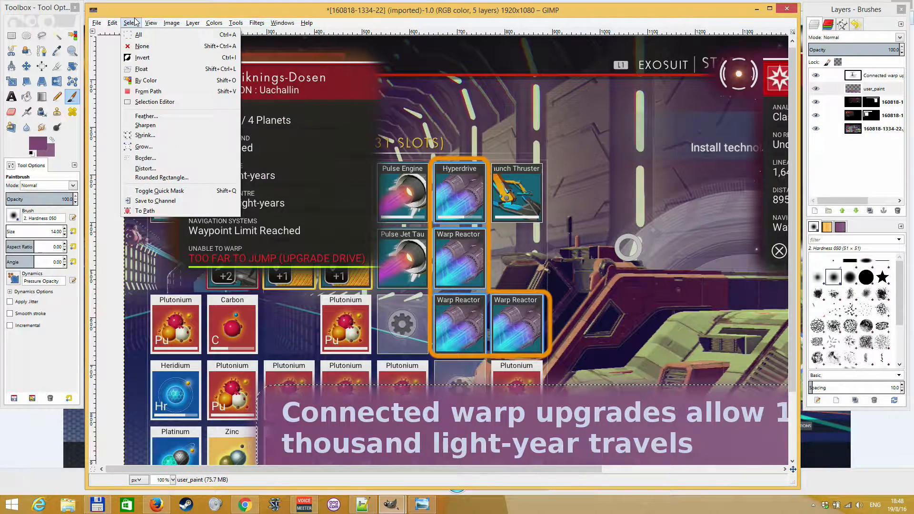
pyautogui.click(142, 46)
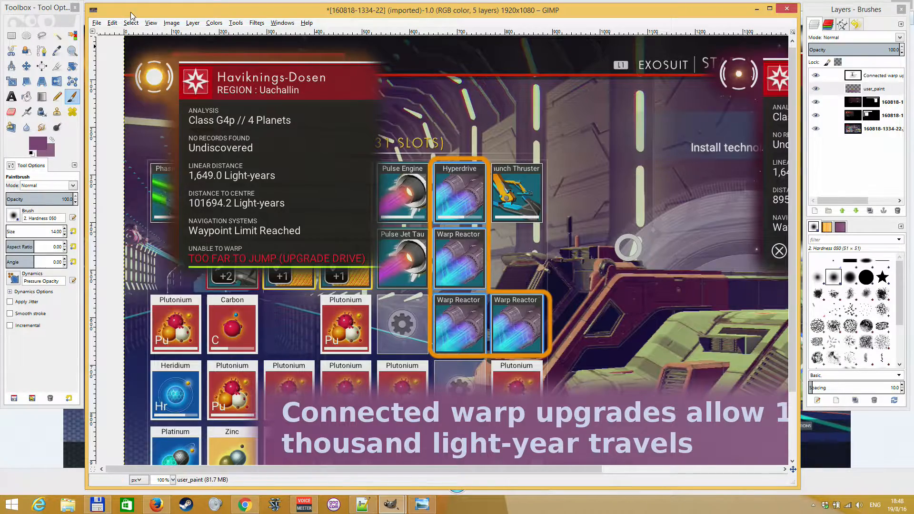
pyautogui.click(112, 23)
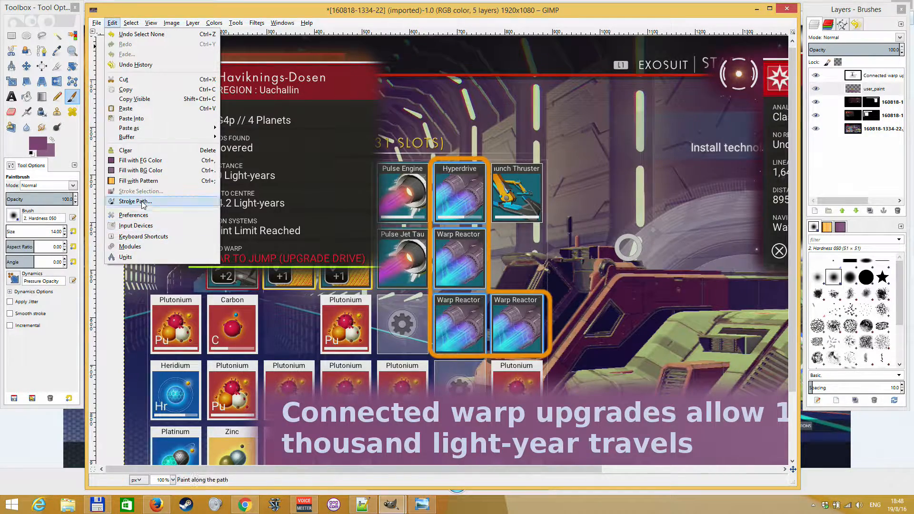
pyautogui.click(133, 199)
pyautogui.click(452, 338)
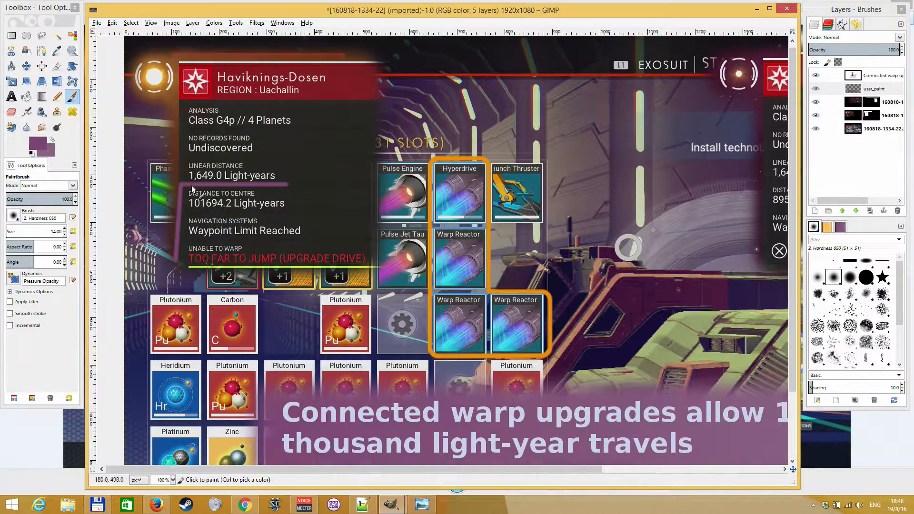
# - Examine the stroked purple line beside the Light-years value and its entry among the image's paths
pyautogui.keyDown('ctrl'); pyautogui.scroll(2, 172, 238); pyautogui.keyUp('ctrl')
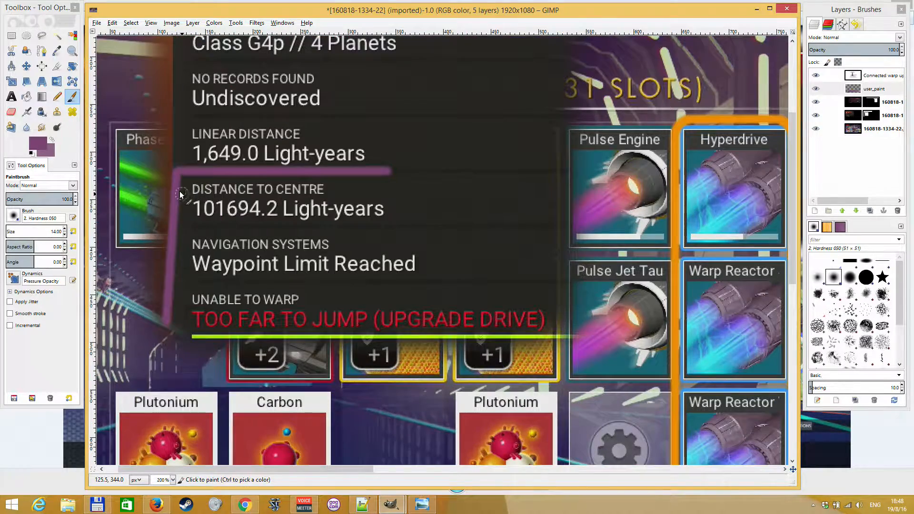
pyautogui.keyDown('ctrl'); pyautogui.scroll(-2, 177, 187); pyautogui.keyUp('ctrl')
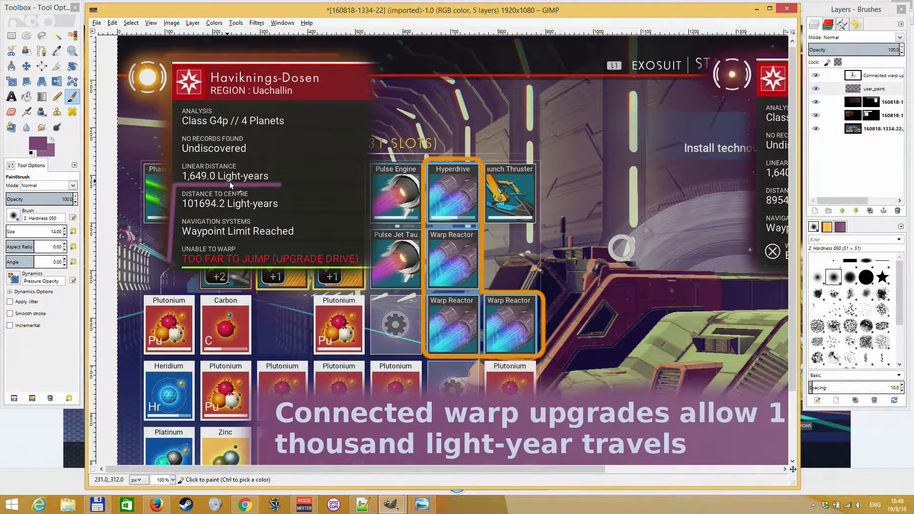
pyautogui.click(842, 24)
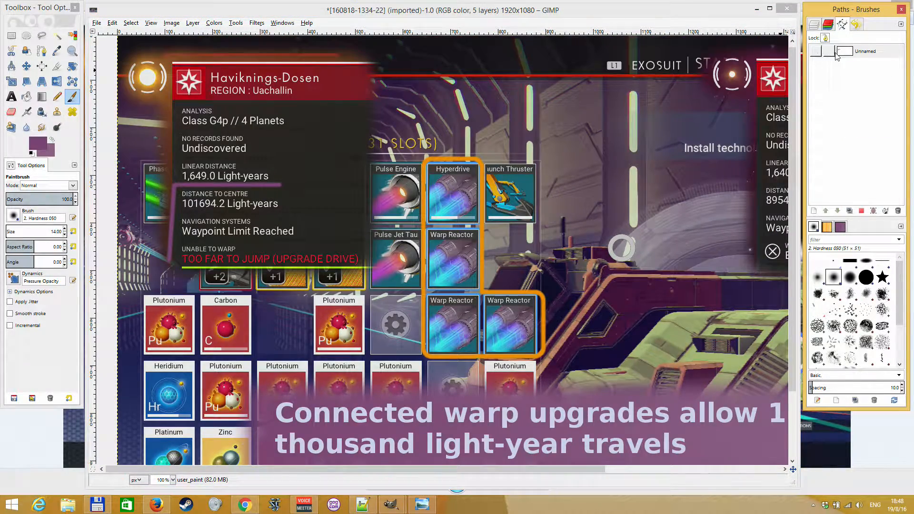
pyautogui.click(831, 54)
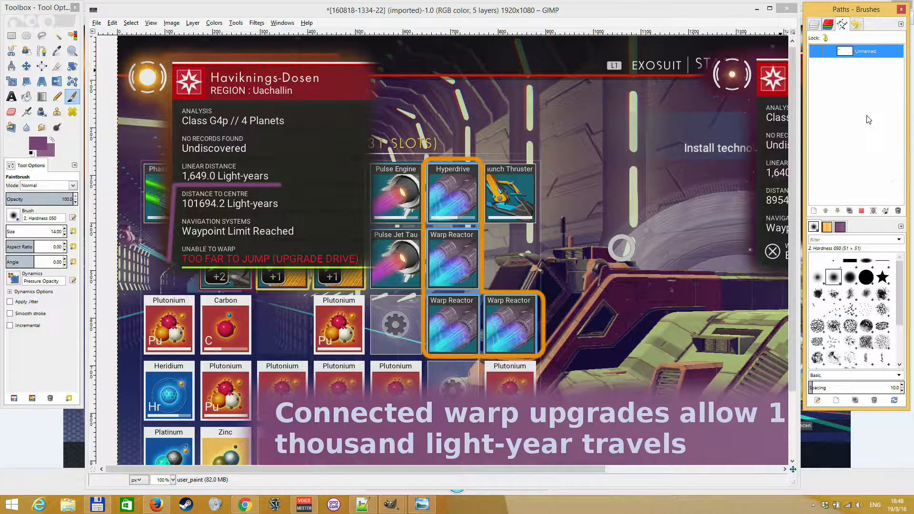
pyautogui.click(815, 25)
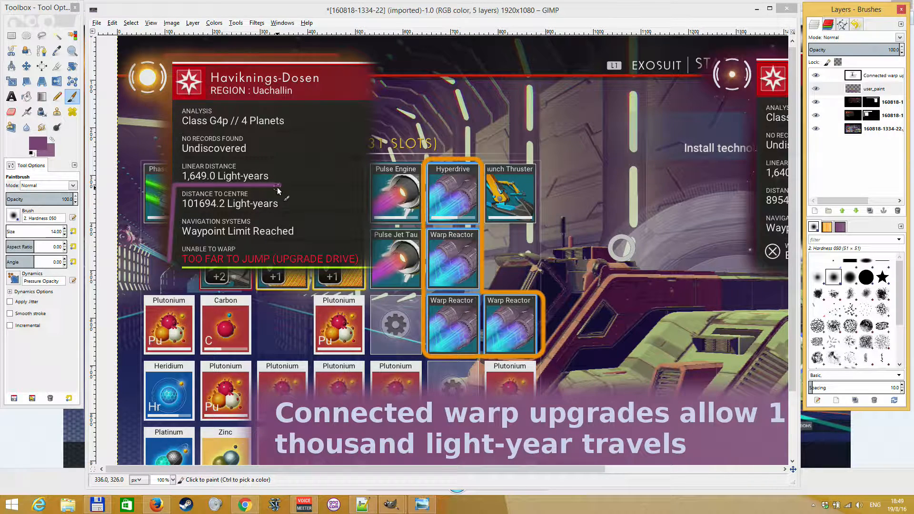
pyautogui.click(842, 25)
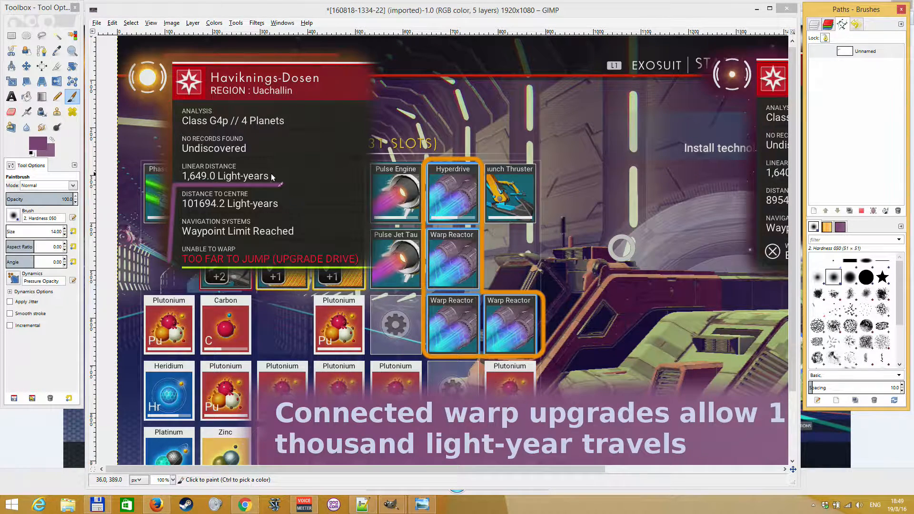
pyautogui.click(814, 24)
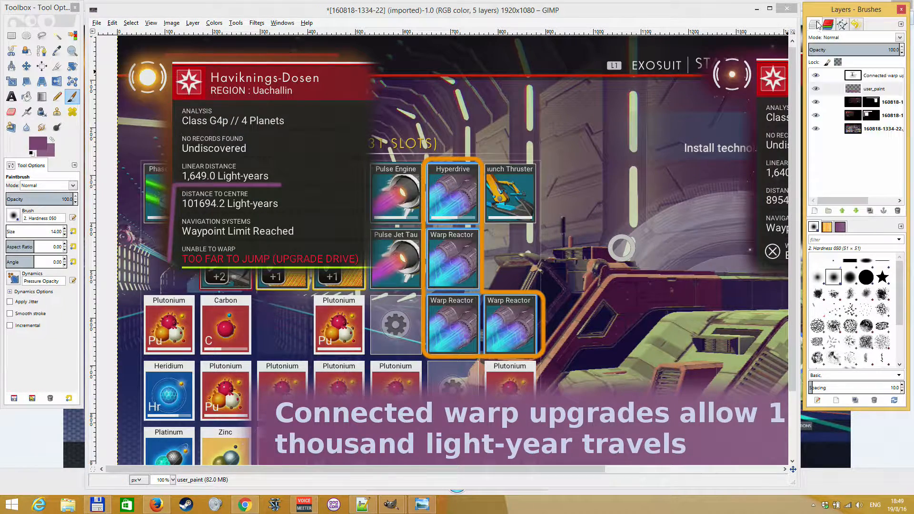
pyautogui.press('2')
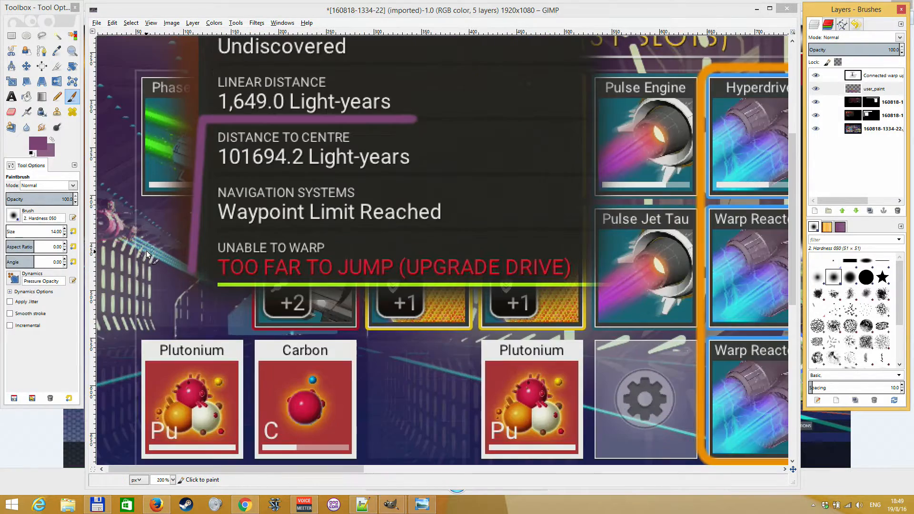
pyautogui.press('r')
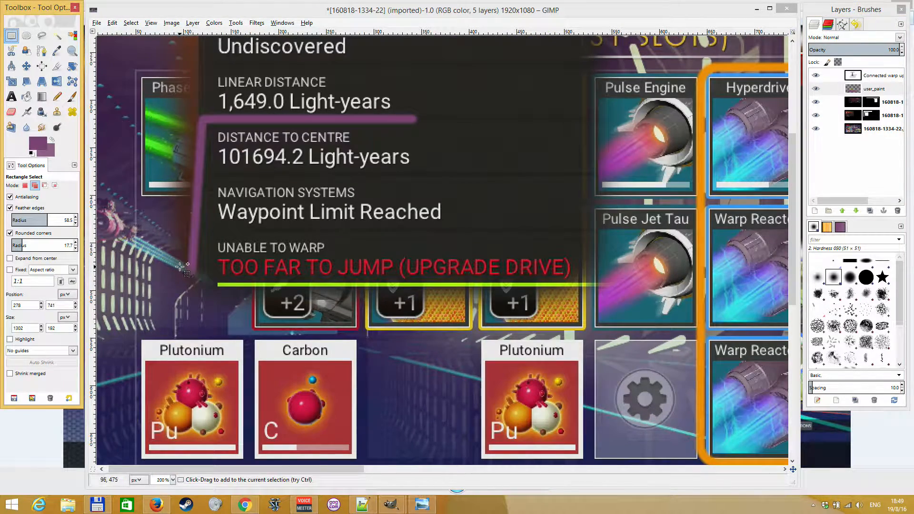
pyautogui.moveTo(181, 258); pyautogui.dragTo(293, 327)
pyautogui.press('Escape')
# - Draw a circular Ellipse Select selection about 31 px across around the purple line's lower end
pyautogui.click(26, 35)
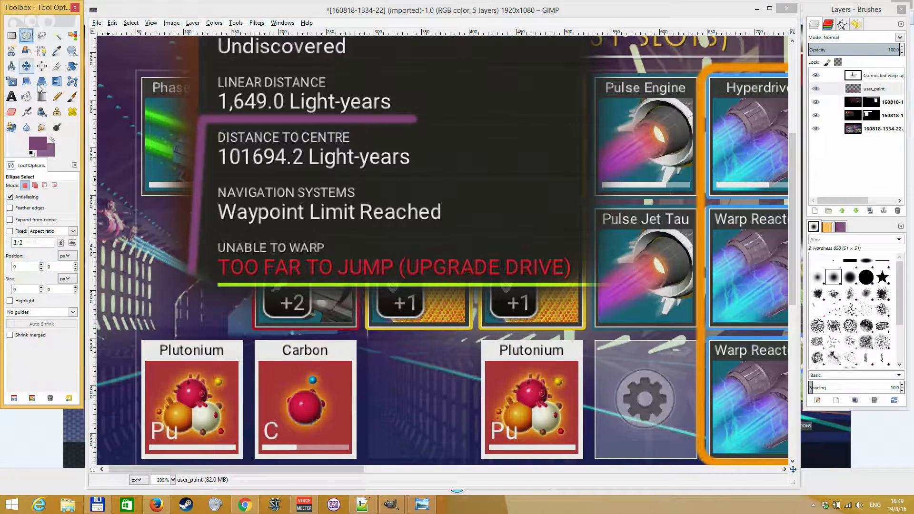
pyautogui.moveTo(178, 252); pyautogui.dragTo(198, 271)
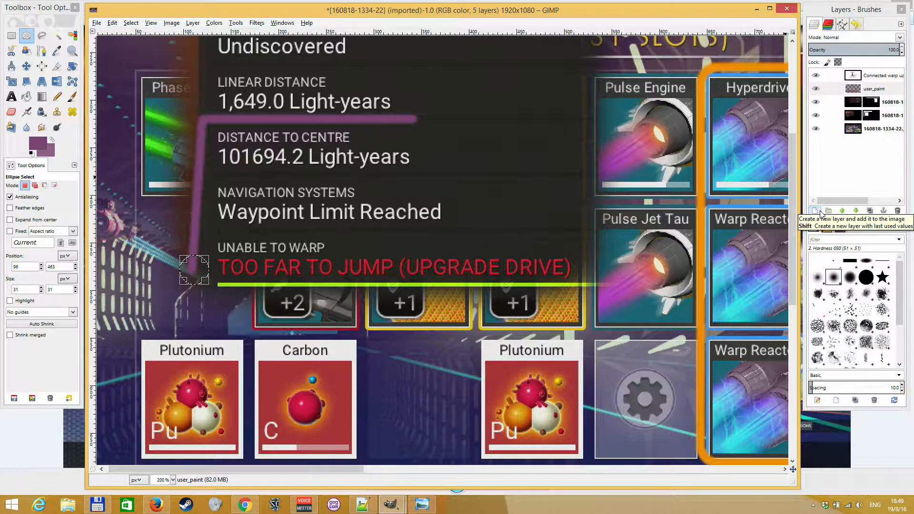
# - Try to bucket-fill the circular selection on the user_paint layer and undo the fill
pyautogui.click(27, 96)
pyautogui.scroll(3, 180, 282)
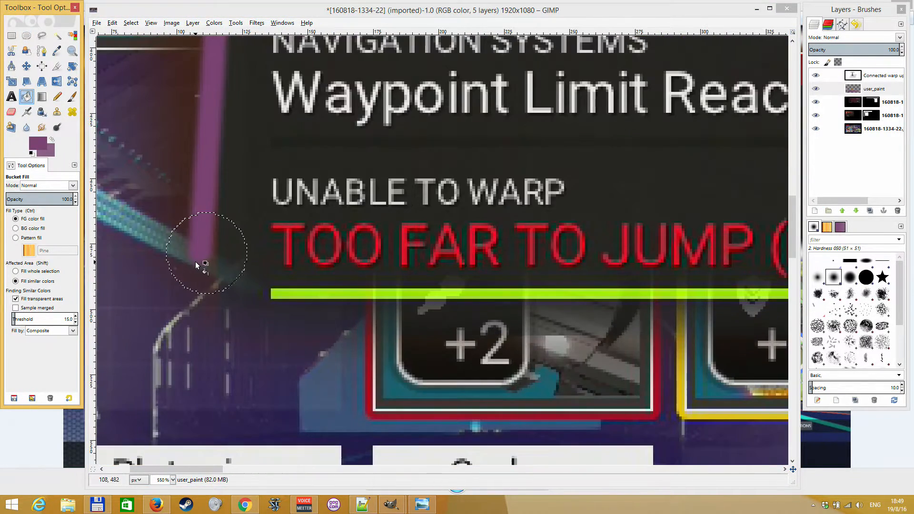
pyautogui.click(238, 251)
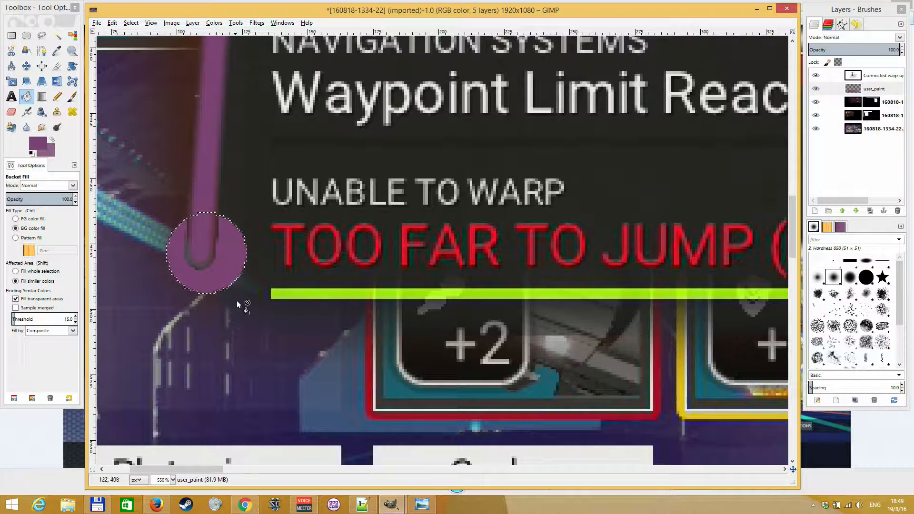
pyautogui.hotkey('ctrl', 'z')
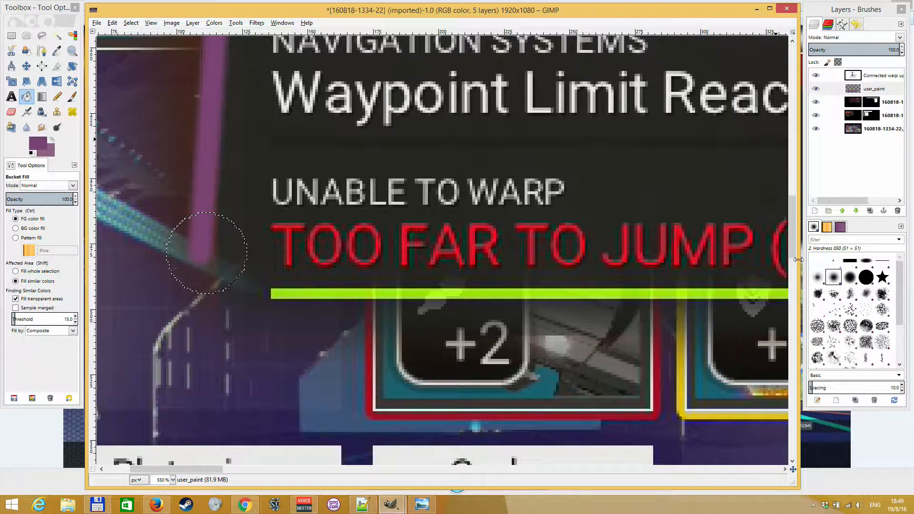
# - Create a transparent 1920 x 1080 layer named dot and bucket-fill the circular selection on it with the foreground color
pyautogui.hotkey('ctrl', 'shift', 'n')
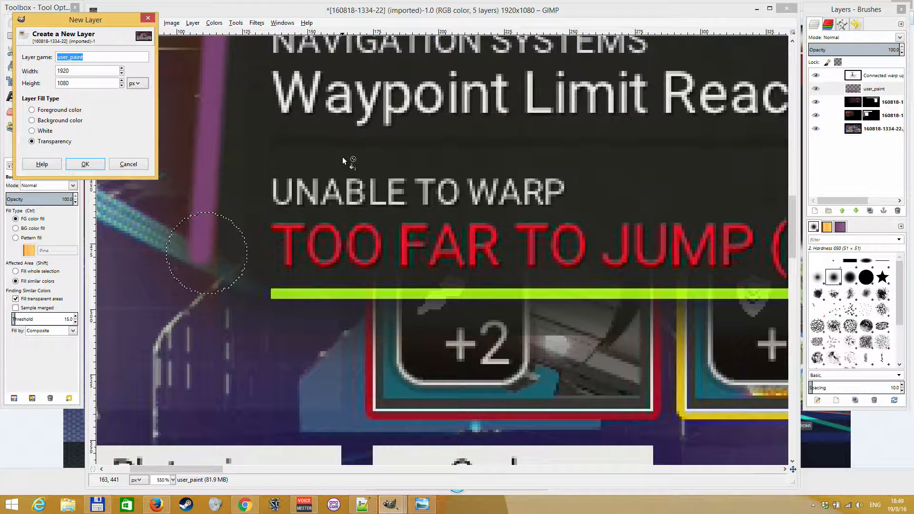
pyautogui.write('dot')
pyautogui.press('Return')
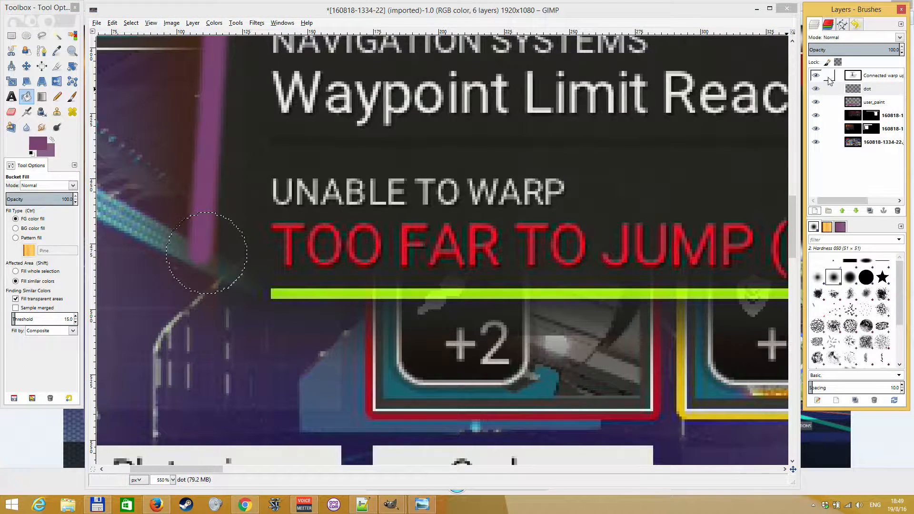
pyautogui.click(249, 297)
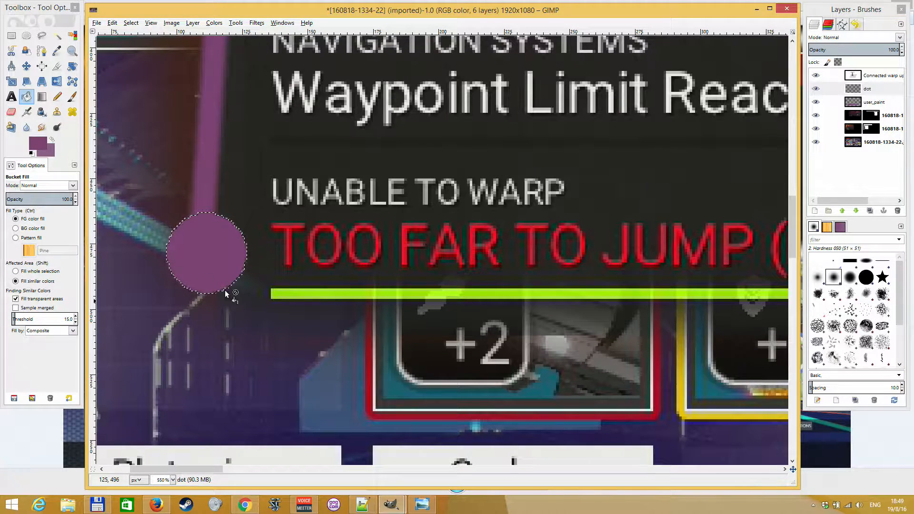
pyautogui.scroll(-1, 262, 237)
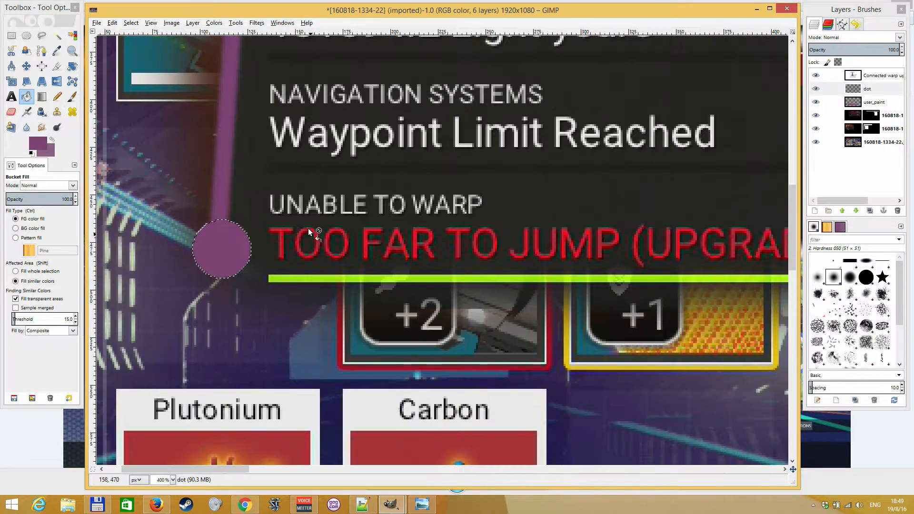
# - Compare the dot layer's placement below and above user_paint, returning it above that layer
pyautogui.click(873, 90)
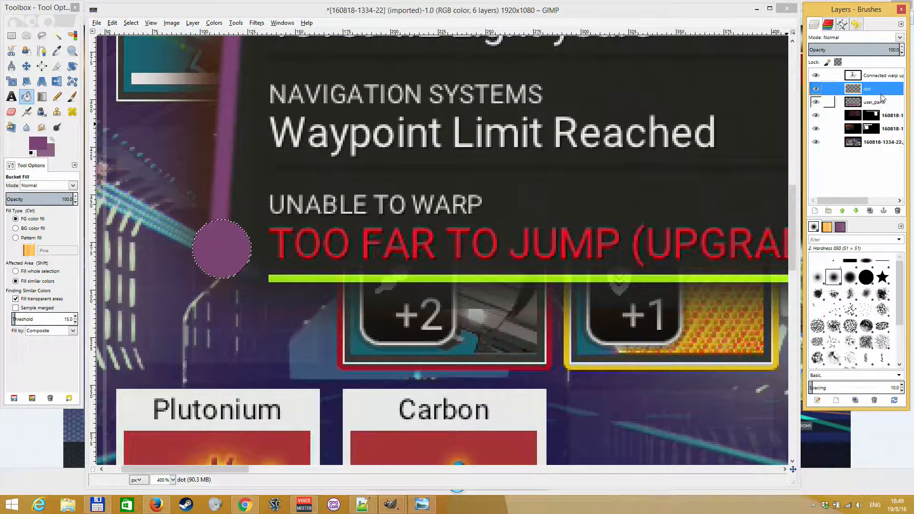
pyautogui.click(861, 215)
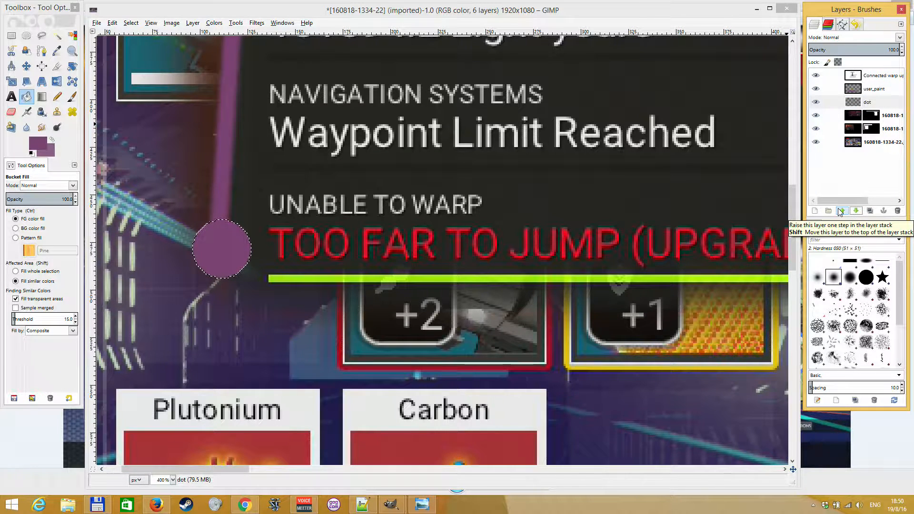
pyautogui.click(842, 212)
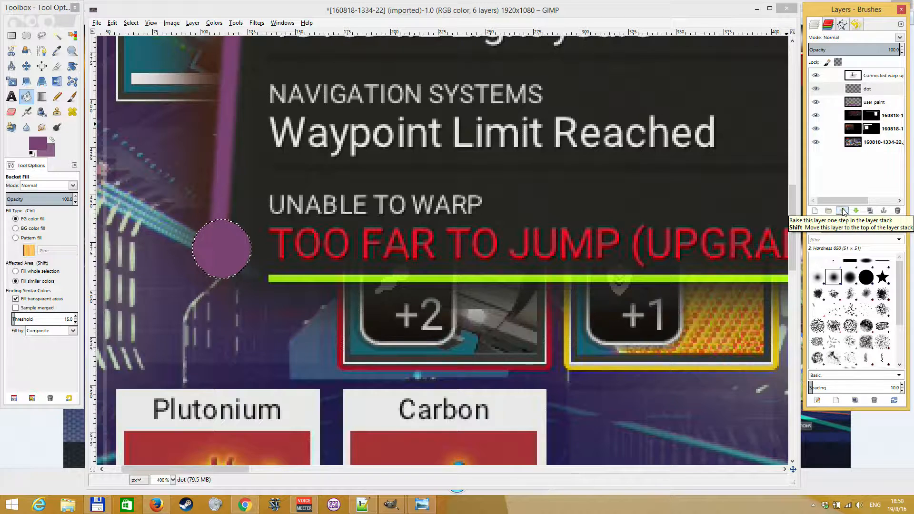
pyautogui.click(855, 211)
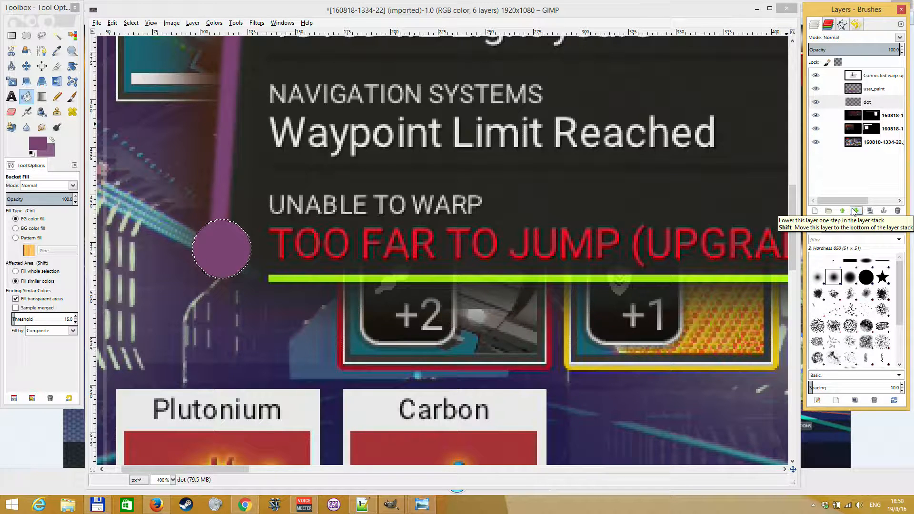
pyautogui.click(842, 211)
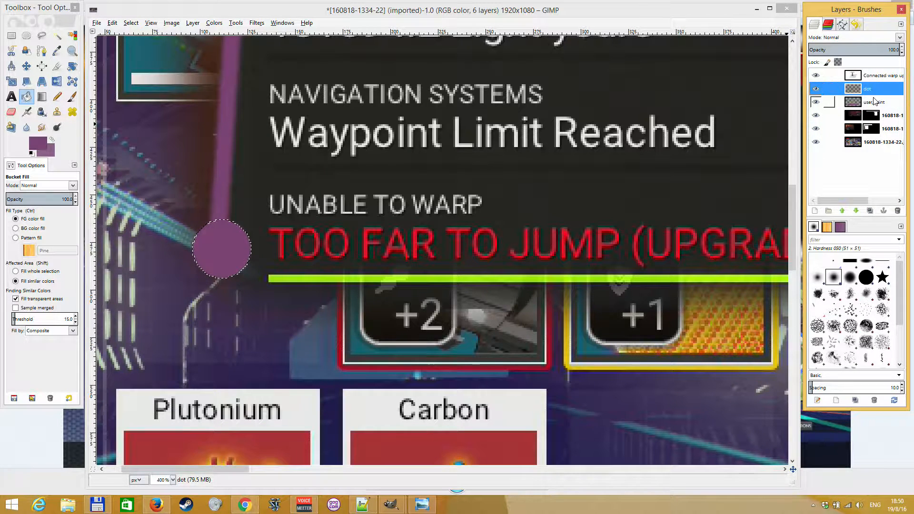
# - Clear the circular selection to inspect the filled dot at the line's end, and restore the selection
pyautogui.click(129, 23)
pyautogui.click(128, 24)
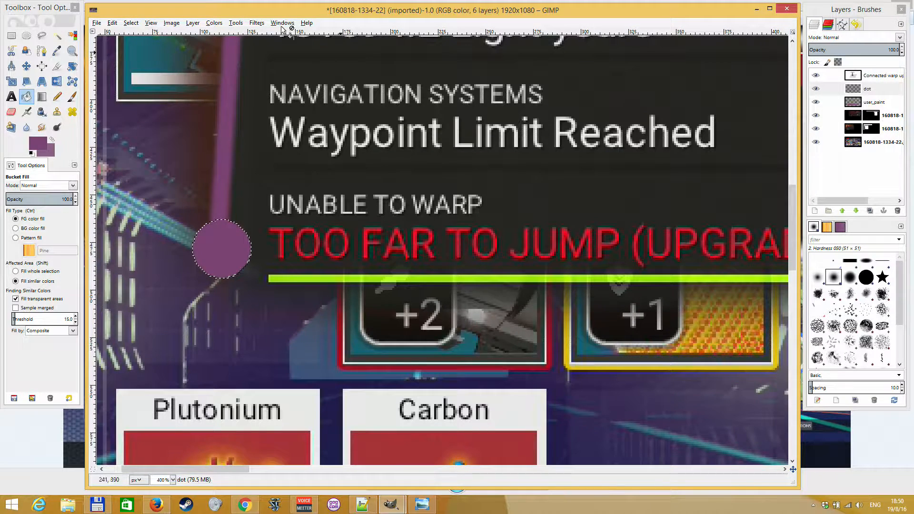
pyautogui.click(128, 24)
pyautogui.moveTo(117, 25)
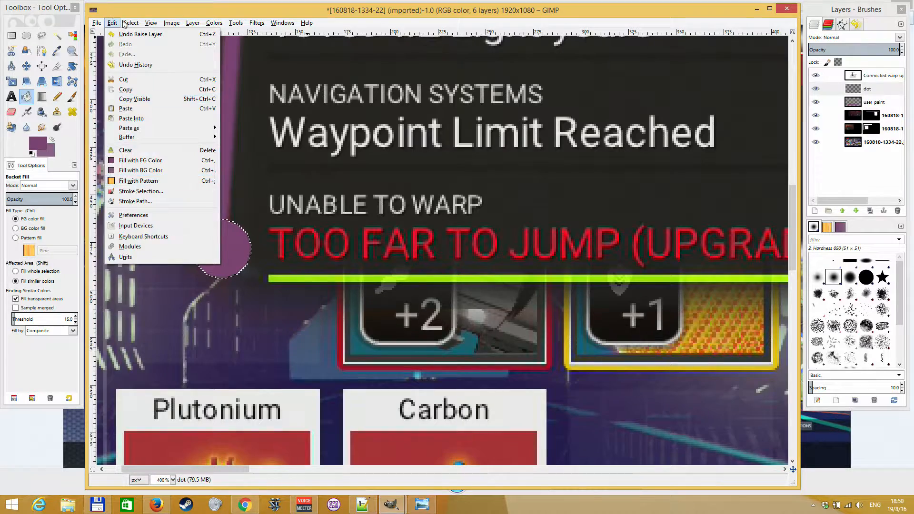
pyautogui.click(137, 47)
pyautogui.scroll(-2, 310, 287)
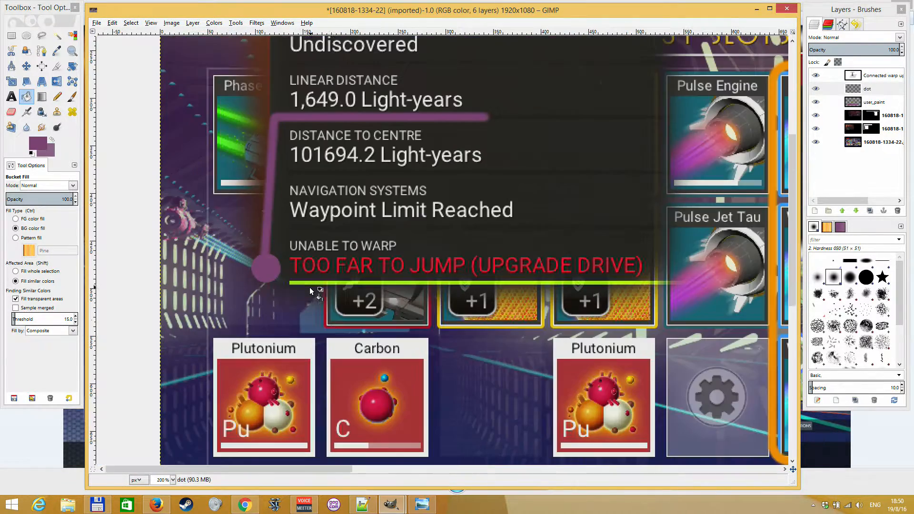
pyautogui.scroll(3, 257, 268)
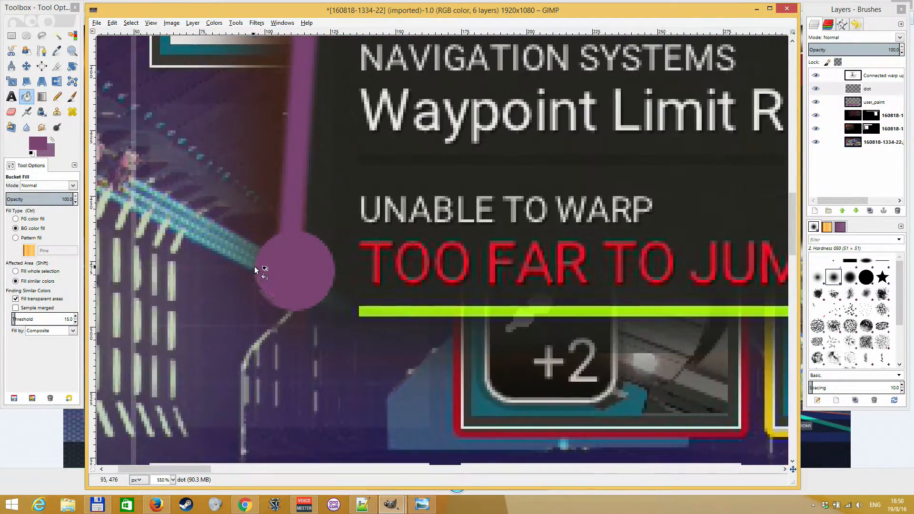
pyautogui.hotkey('ctrl', 'z')
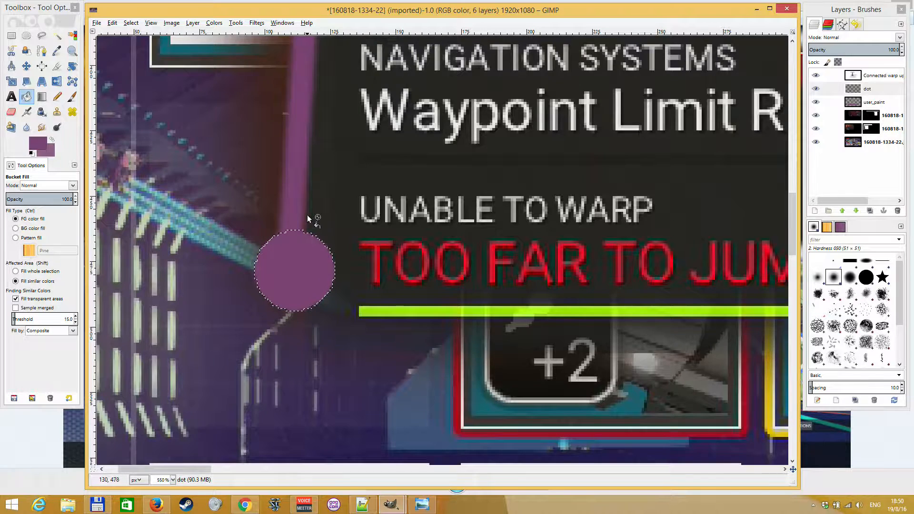
# - Change the foreground color to the darker purple 5a1852
pyautogui.click(38, 143)
pyautogui.moveTo(43, 136); pyautogui.dragTo(38, 127)
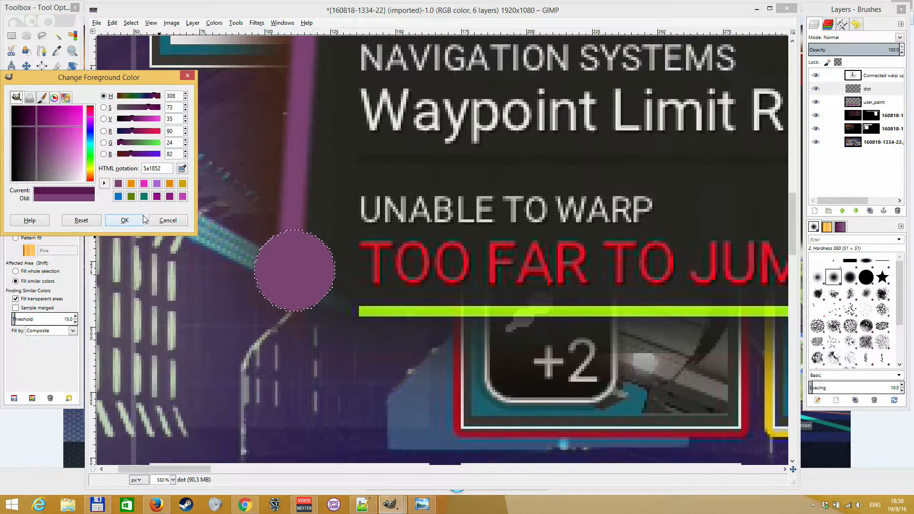
pyautogui.click(125, 220)
# - Stroke the circular selection around the dot with the Paintbrush at size 8.42 in the dark purple foreground color
pyautogui.click(130, 23)
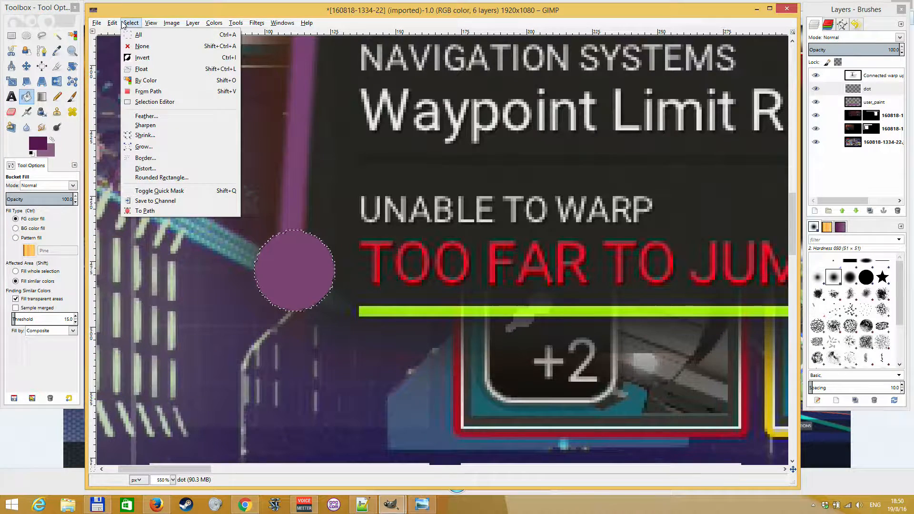
pyautogui.click(123, 21)
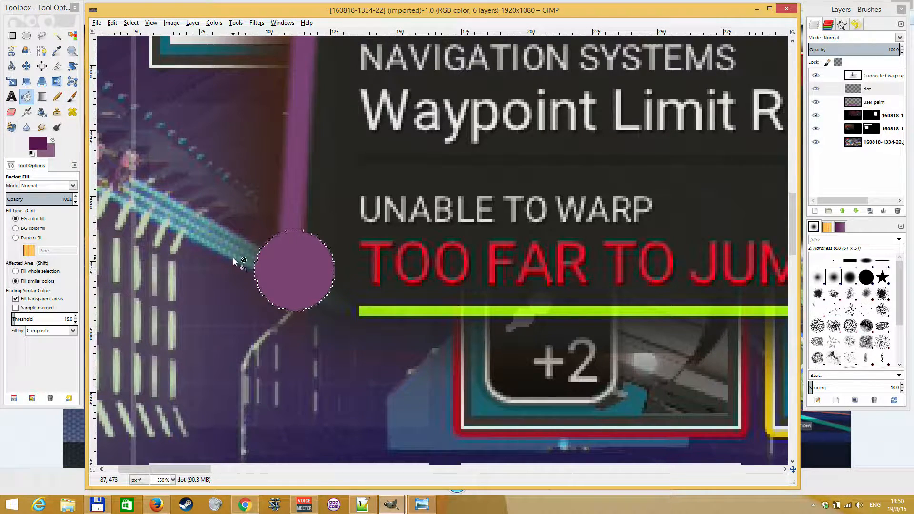
pyautogui.click(72, 96)
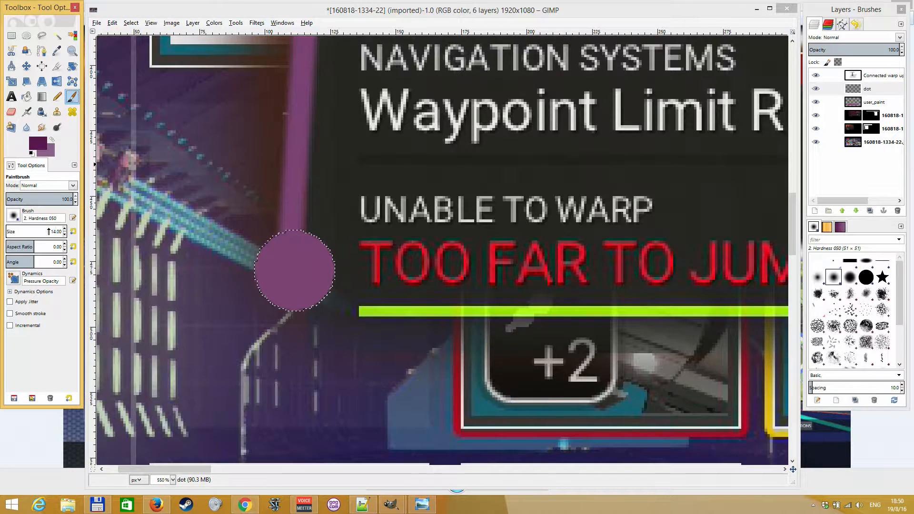
pyautogui.click(48, 231)
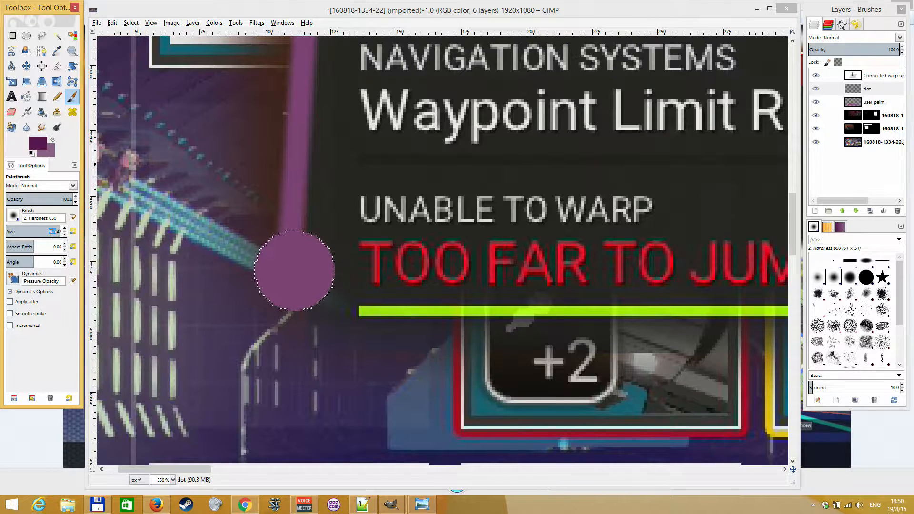
pyautogui.write('8')
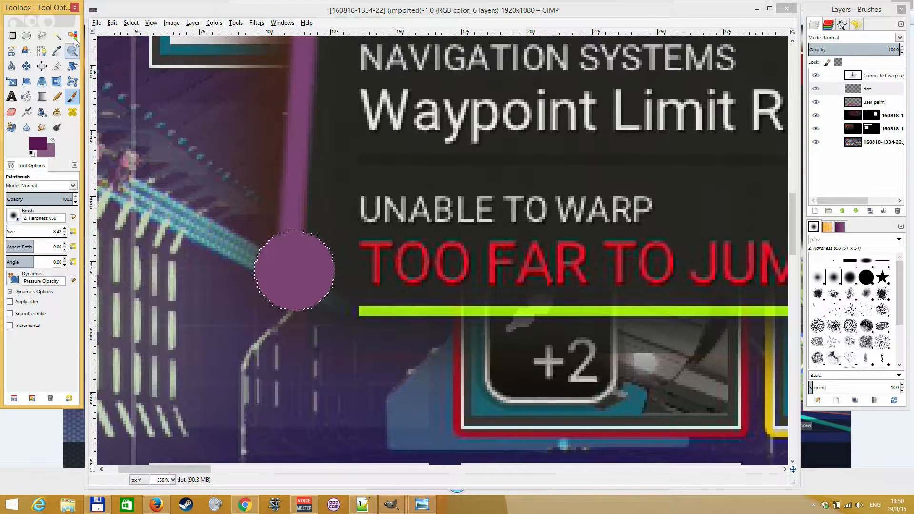
pyautogui.click(125, 24)
pyautogui.moveTo(112, 23)
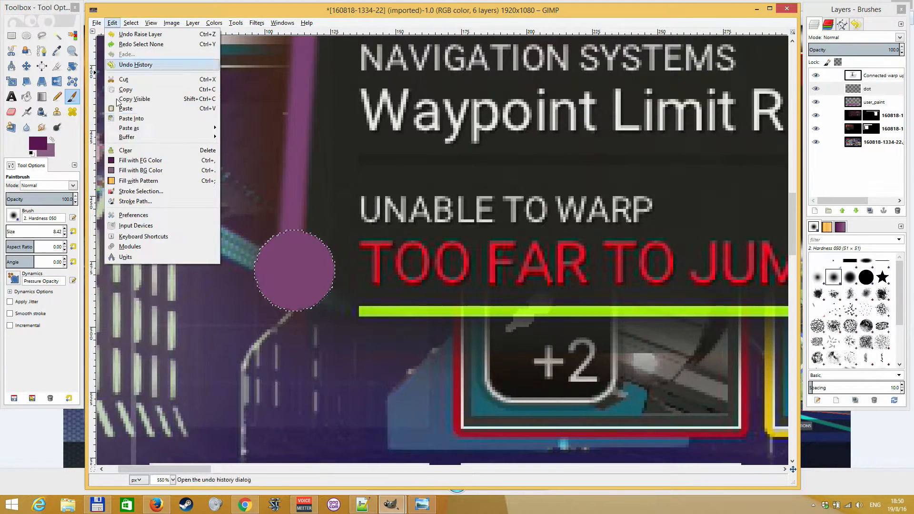
pyautogui.click(141, 191)
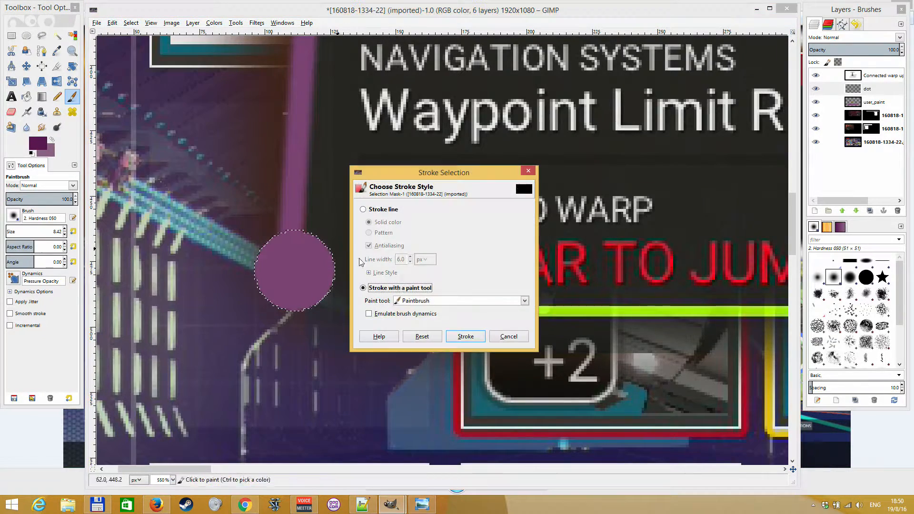
pyautogui.click(464, 336)
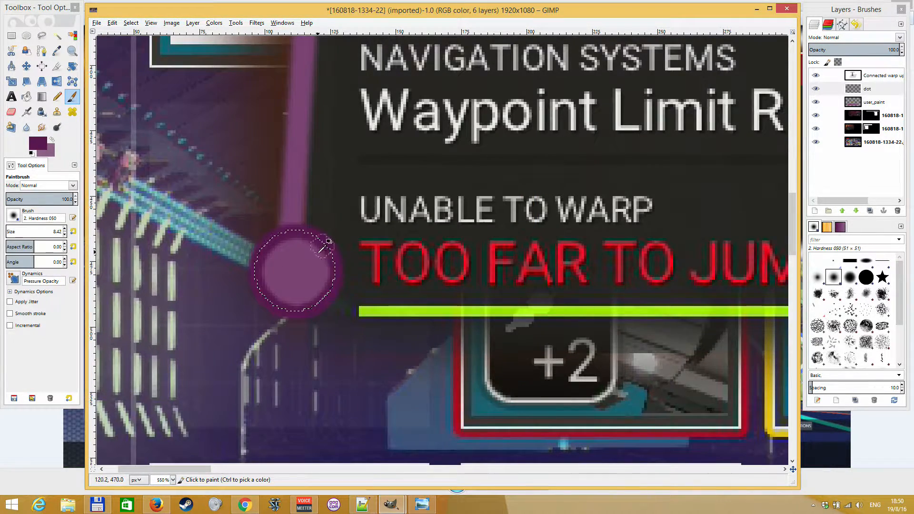
# - Clear the circular selection and examine the outlined dot at the line's end from afar and close up
pyautogui.scroll(-1, 312, 266)
pyautogui.scroll(-1, 378, 268)
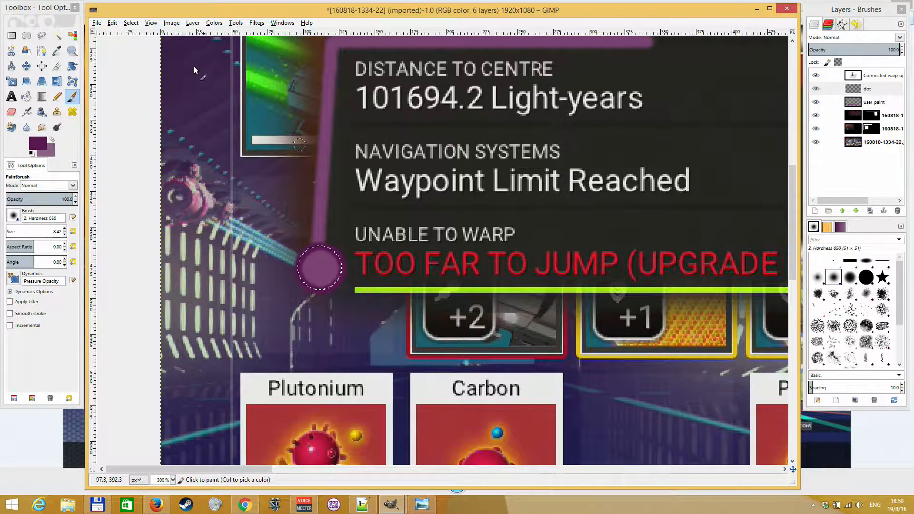
pyautogui.click(131, 23)
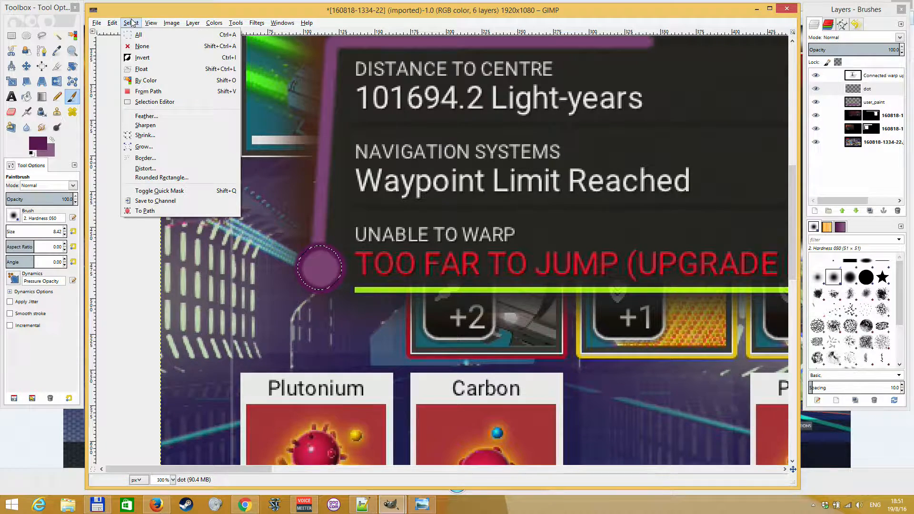
pyautogui.click(139, 47)
pyautogui.scroll(-1, 365, 268)
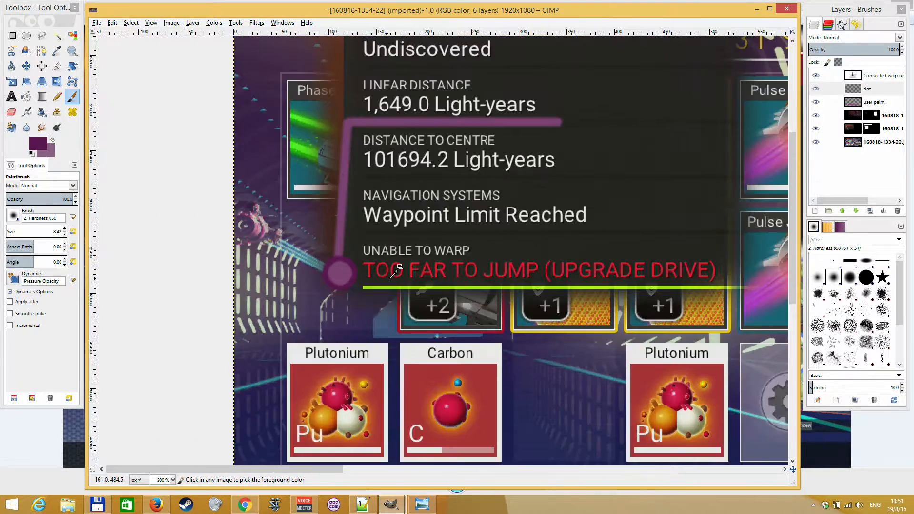
pyautogui.scroll(-1, 400, 274)
pyautogui.scroll(1, 414, 271)
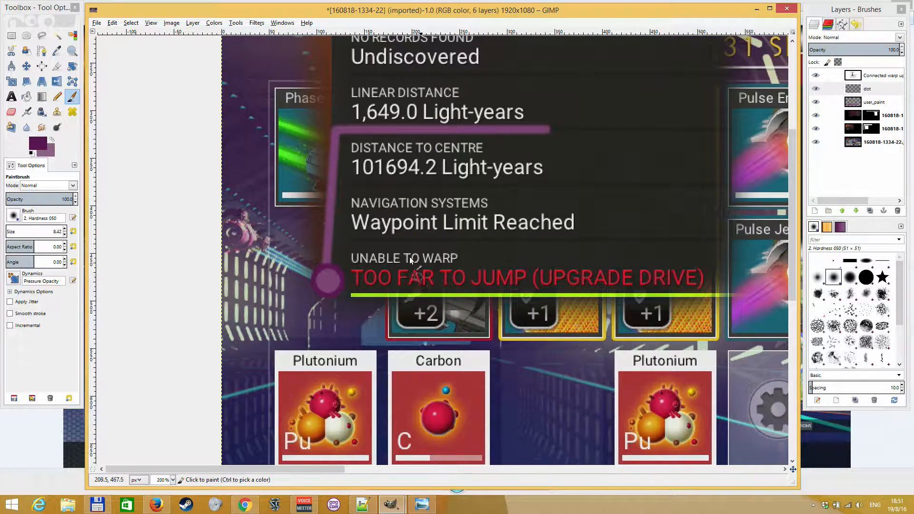
pyautogui.scroll(-2, 370, 278)
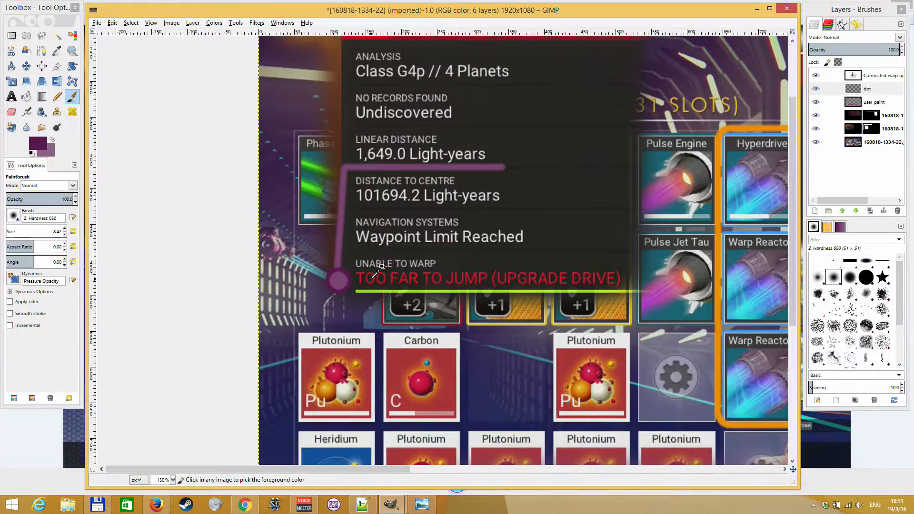
pyautogui.scroll(5, 355, 267)
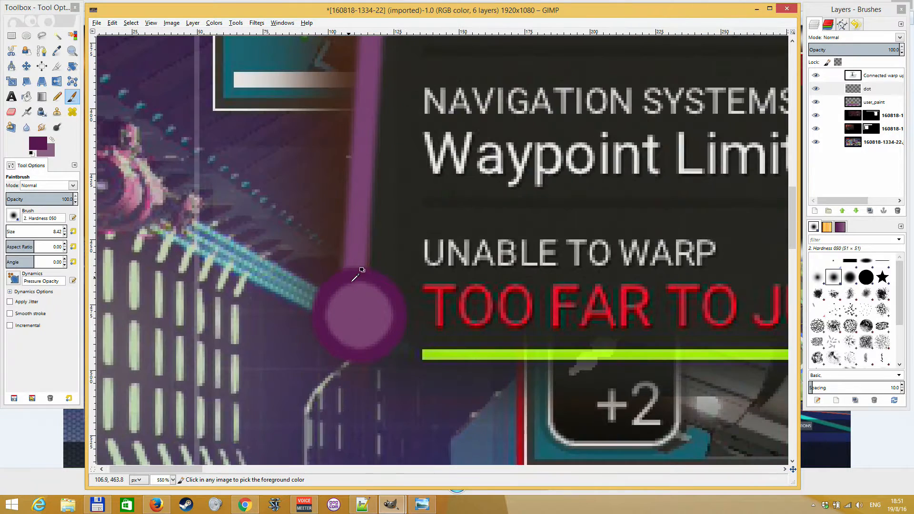
# - Undo the deselection and the outline stroke to compare the plain dot with the line, and redo the stroke
pyautogui.moveTo(359, 242); pyautogui.dragTo(361, 290)
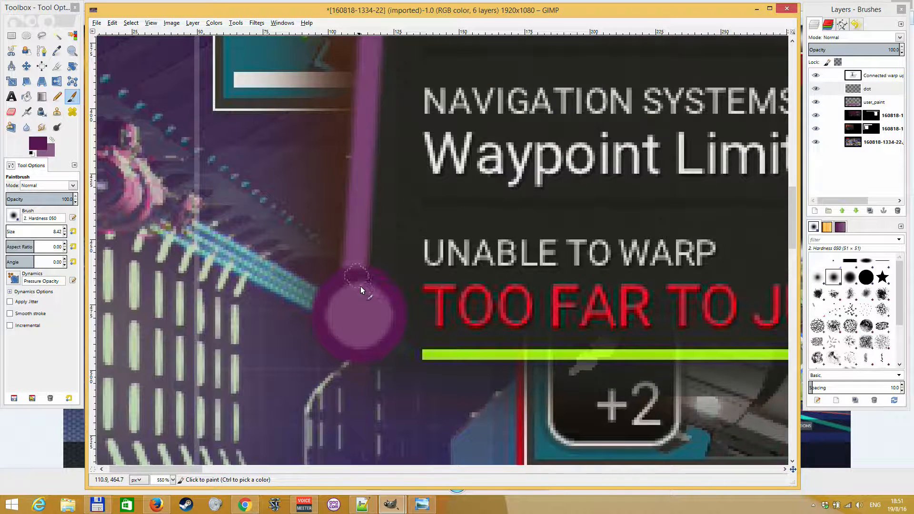
pyautogui.hotkey('ctrl', 'z')
pyautogui.hotkey('ctrl', 'z')
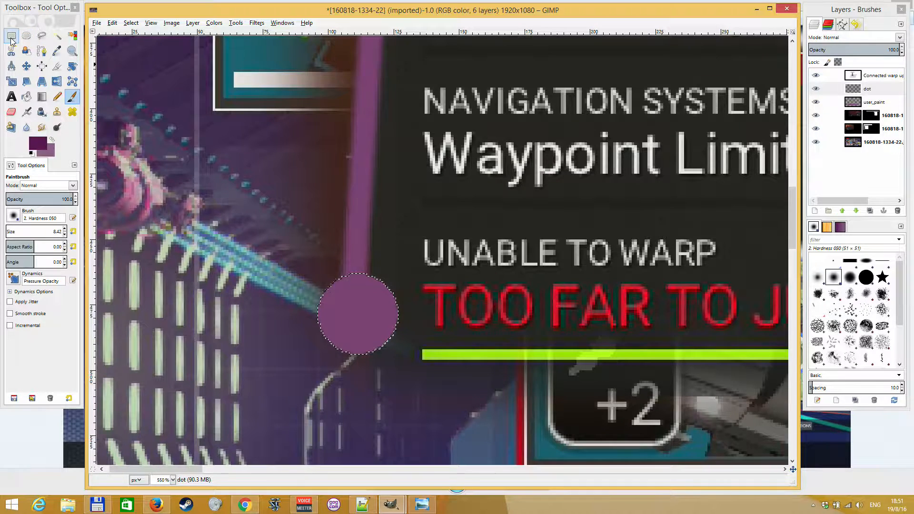
pyautogui.keyDown('ctrl'); pyautogui.scroll(-1, 436, 231); pyautogui.keyUp('ctrl')
pyautogui.keyDown('ctrl'); pyautogui.scroll(1, 403, 250); pyautogui.keyUp('ctrl')
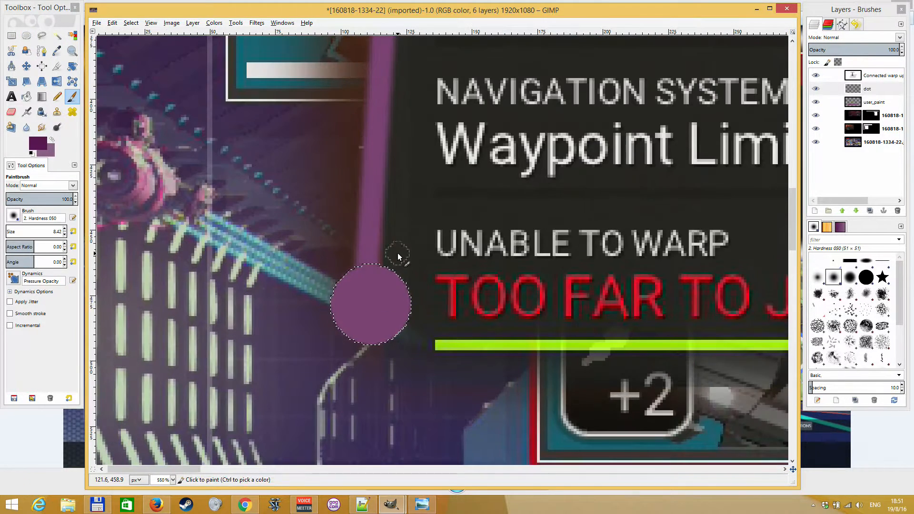
pyautogui.click(367, 269)
pyautogui.hotkey('ctrl', 'y')
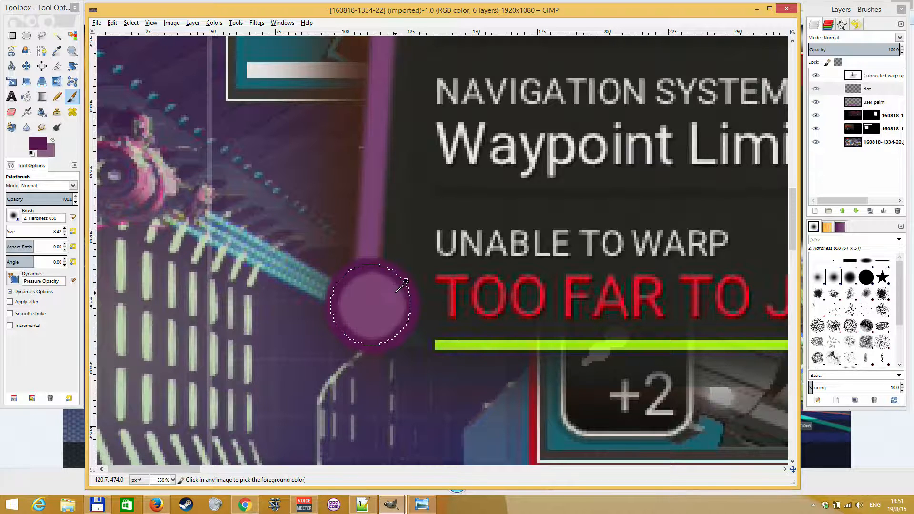
# - Clear all selections and reset the Rectangle Select tool options to their defaults
pyautogui.press('r')
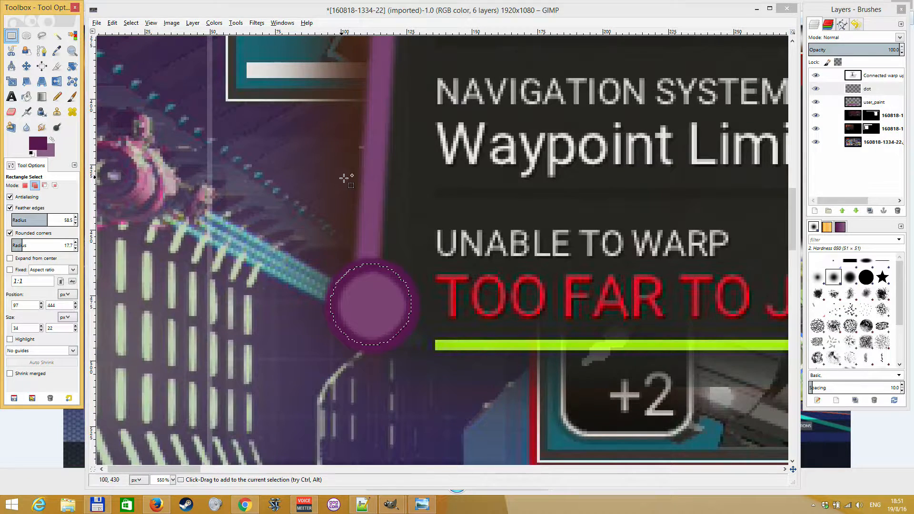
pyautogui.moveTo(355, 182); pyautogui.dragTo(376, 201)
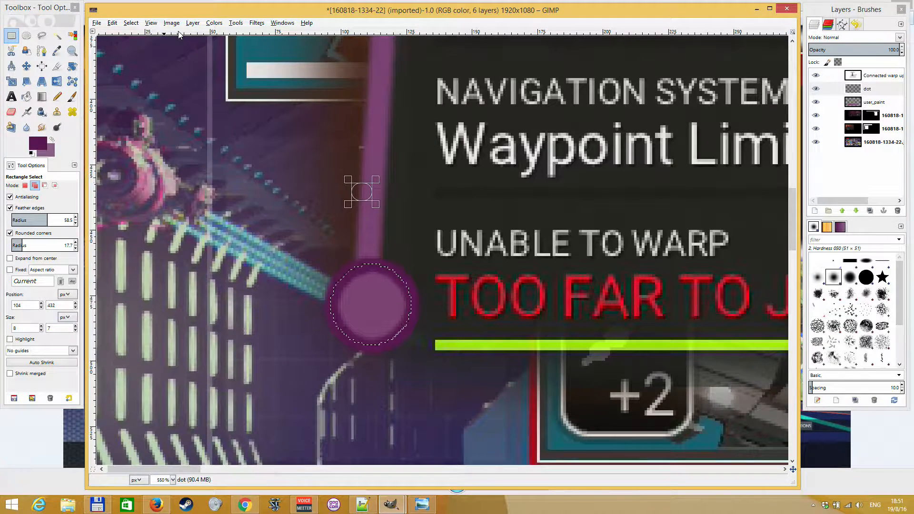
pyautogui.click(140, 22)
pyautogui.click(143, 46)
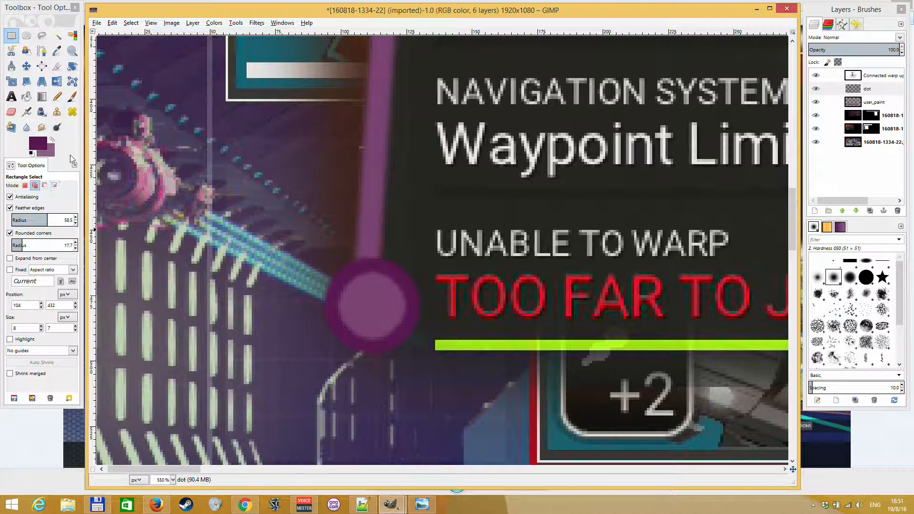
pyautogui.click(69, 399)
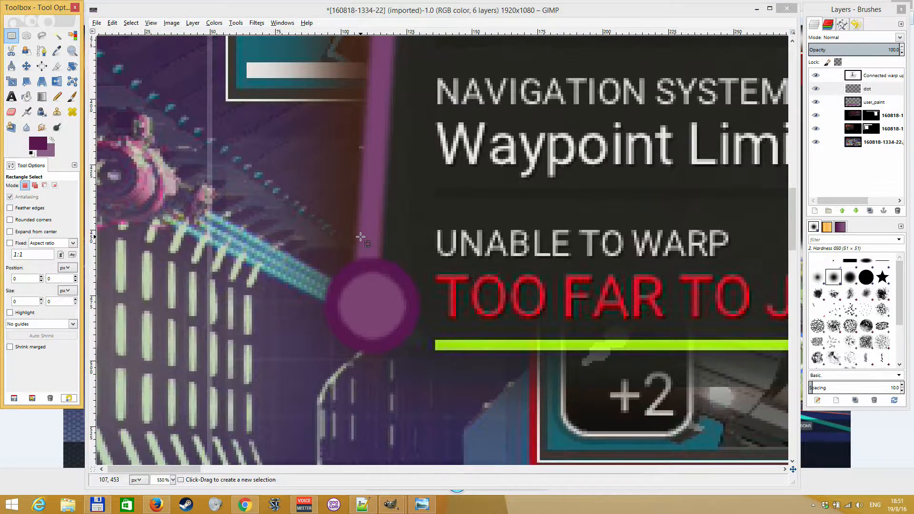
# - Select a 9 x 20 px rectangle where the line meets the dot, try deleting the dot layer's content there, and undo the deletion
pyautogui.moveTo(361, 238); pyautogui.dragTo(382, 290)
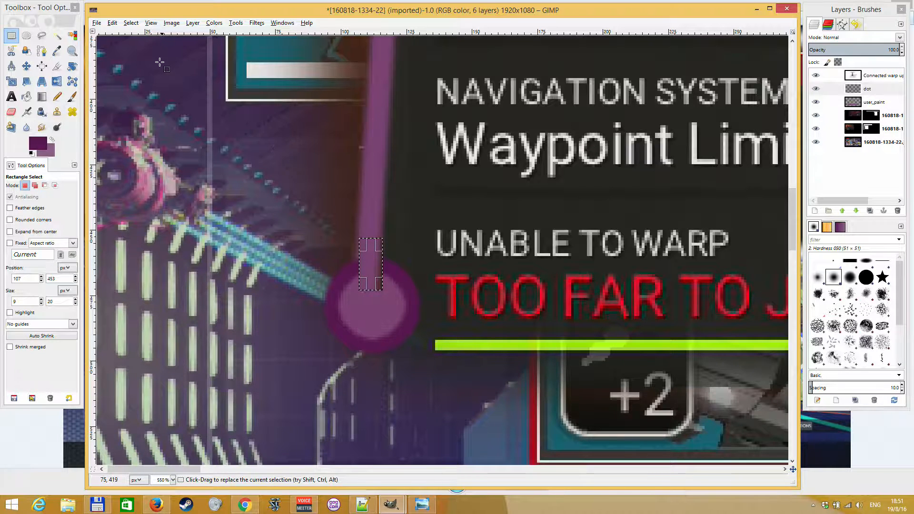
pyautogui.press('m')
pyautogui.click(132, 23)
pyautogui.click(148, 47)
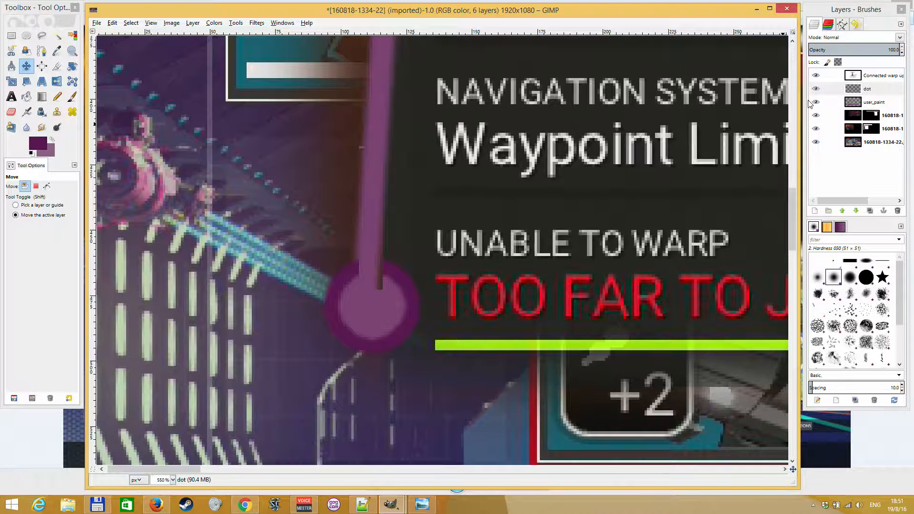
pyautogui.click(871, 91)
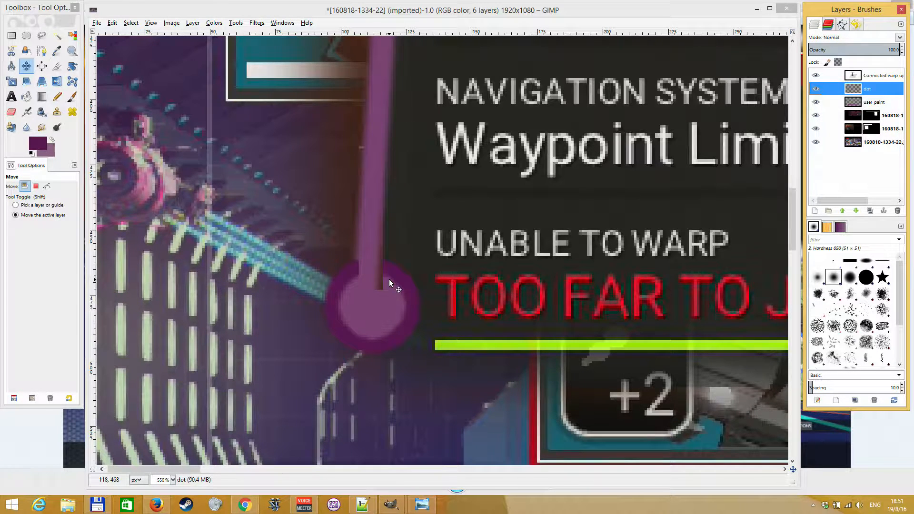
pyautogui.hotkey('ctrl', 'z')
pyautogui.hotkey('ctrl', 'z')
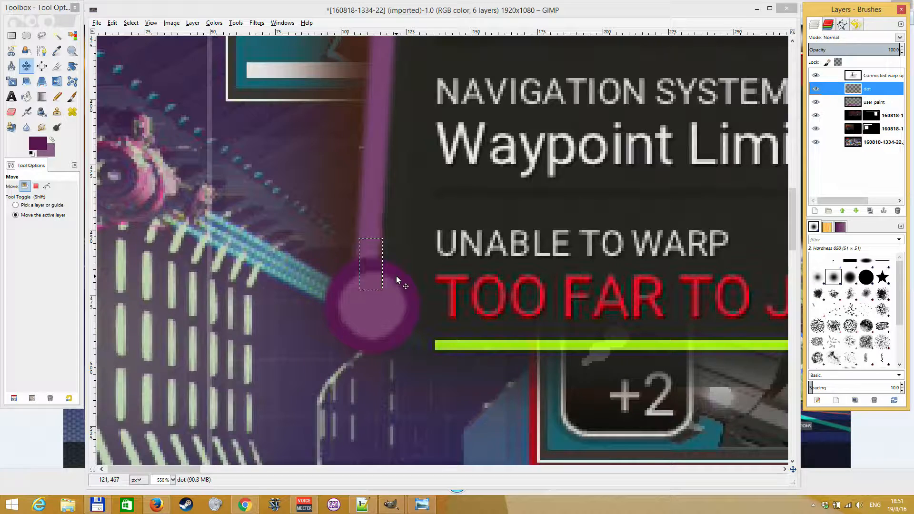
# - Shrink the rectangular selection over the junction of line and dot to 8 x 16 px
pyautogui.scroll(1, 396, 272)
pyautogui.scroll(1, 396, 272)
pyautogui.scroll(-2, 395, 302)
pyautogui.keyDown('ctrl'); pyautogui.scroll(2, 376, 275); pyautogui.keyUp('ctrl')
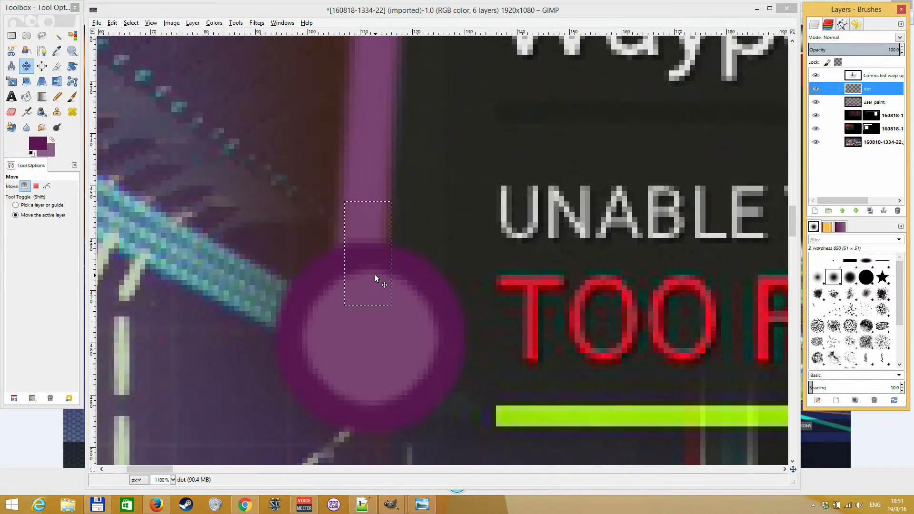
pyautogui.click(371, 293)
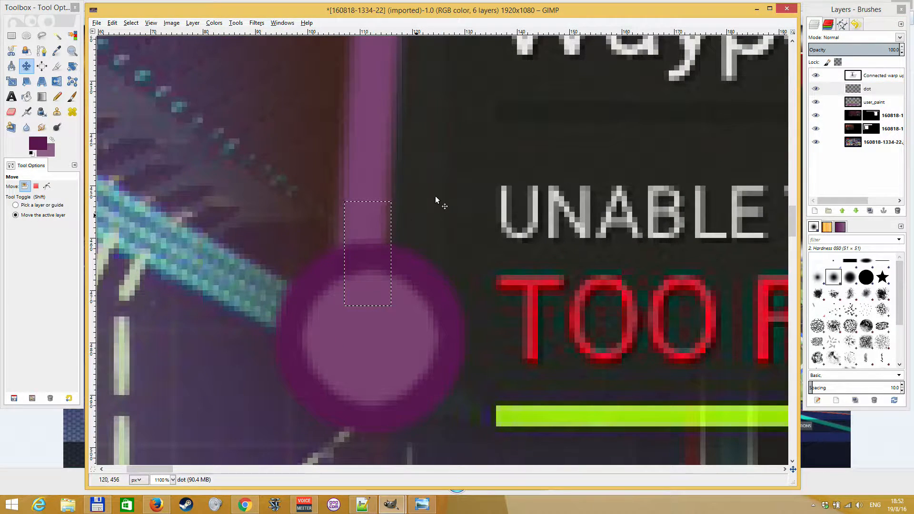
pyautogui.click(11, 36)
pyautogui.click(367, 281)
pyautogui.moveTo(372, 294); pyautogui.dragTo(368, 273)
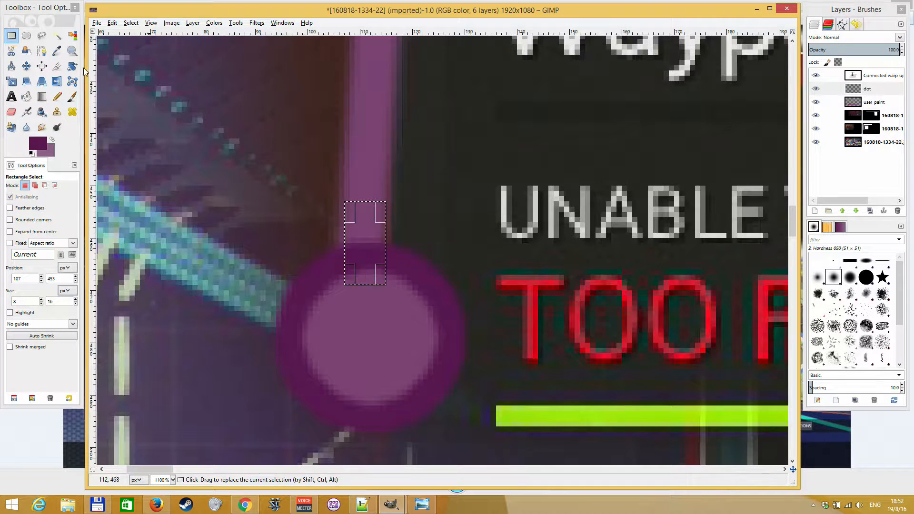
# - Pick the lighter purple inside the dot as the foreground color
pyautogui.click(27, 96)
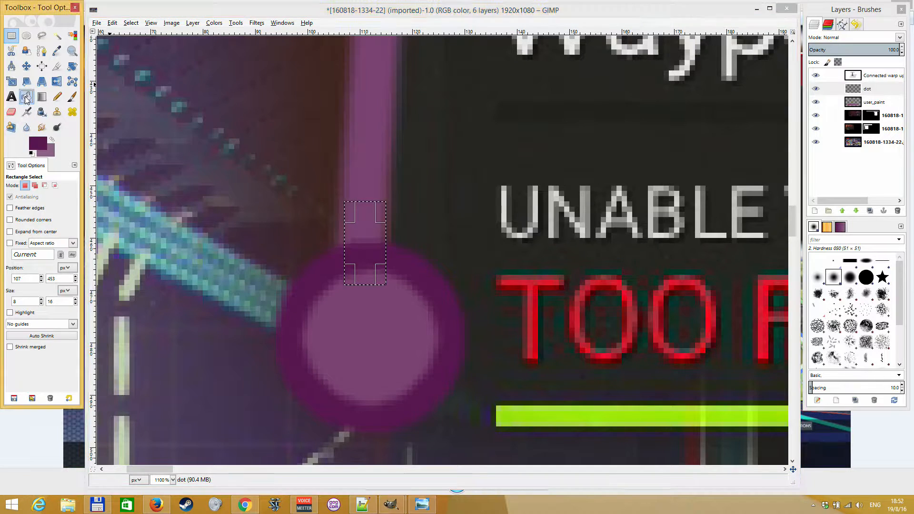
pyautogui.click(57, 51)
pyautogui.click(340, 316)
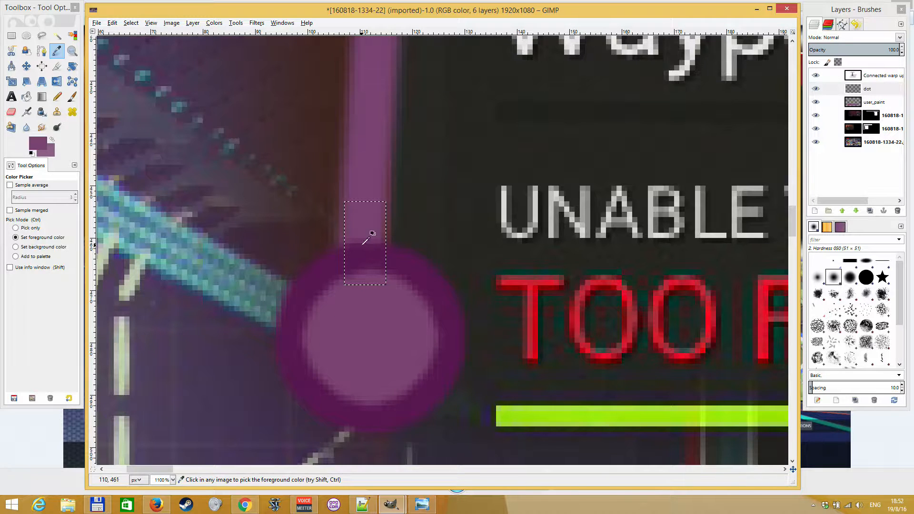
# - Try bucket-filling the outline inside the rectangular selection on the dot layer with the lighter purple, and undo the fill
pyautogui.click(27, 96)
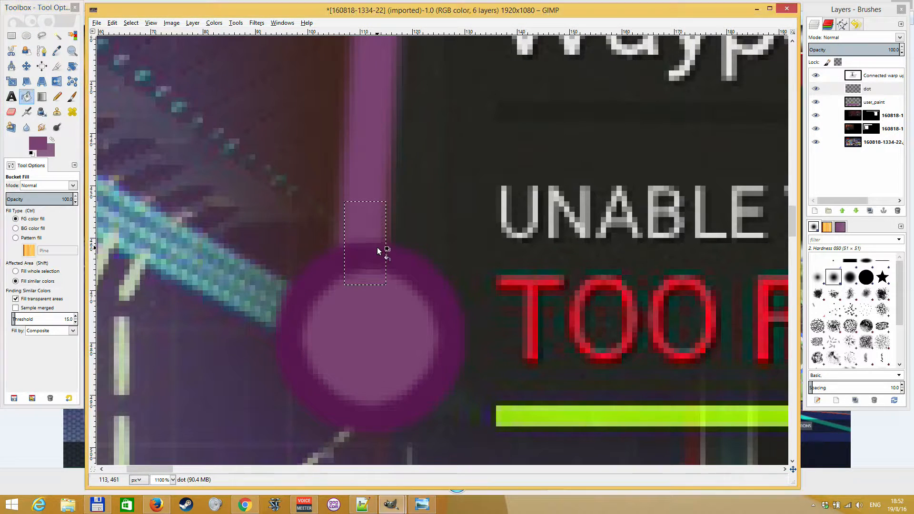
pyautogui.click(377, 247)
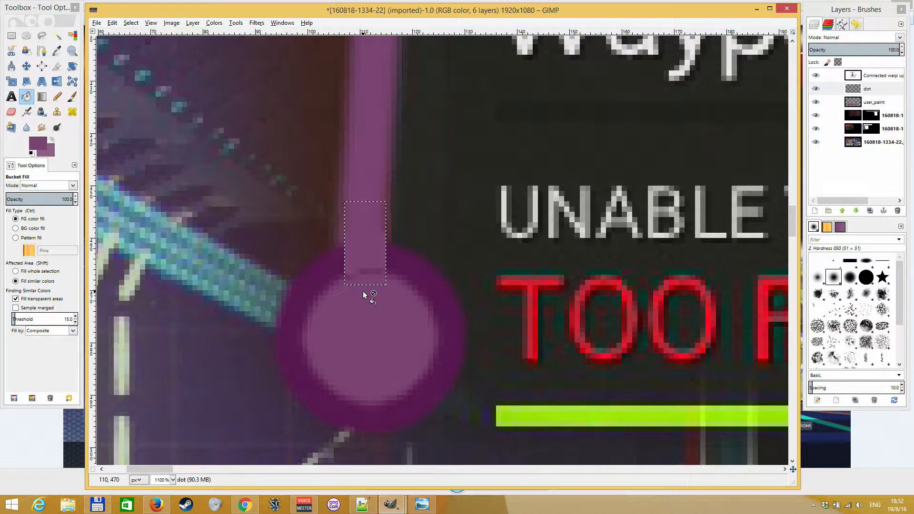
pyautogui.hotkey('ctrl', 'z')
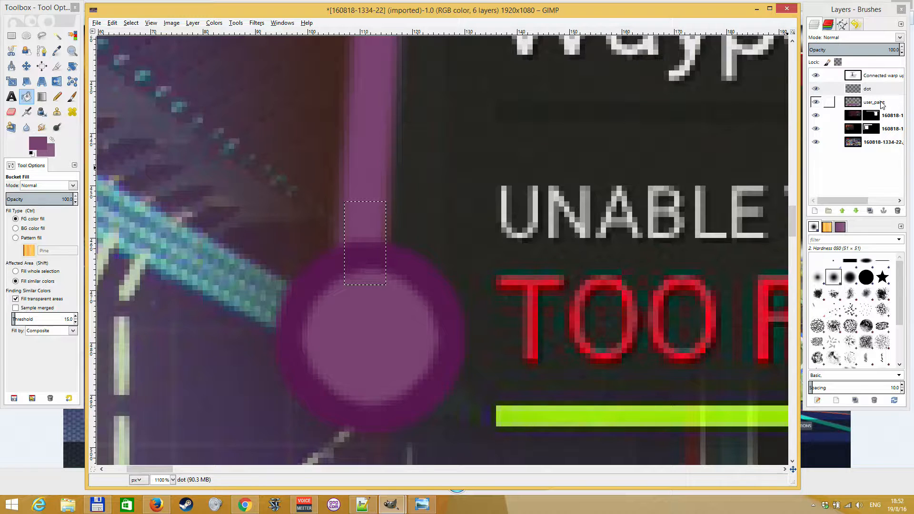
# - Create a transparent 1920 x 1080 px layer named dot2 directly above the dot layer
pyautogui.click(815, 211)
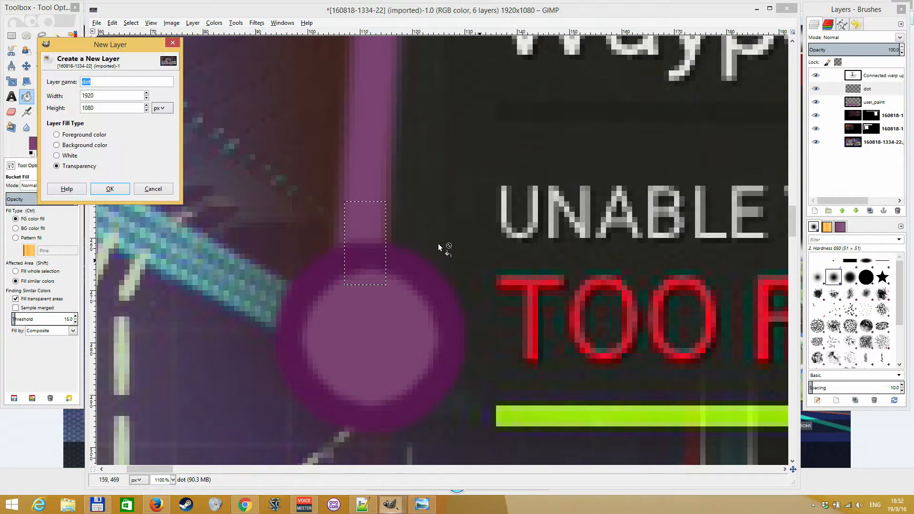
pyautogui.press('End')
pyautogui.write('2')
pyautogui.press('Return')
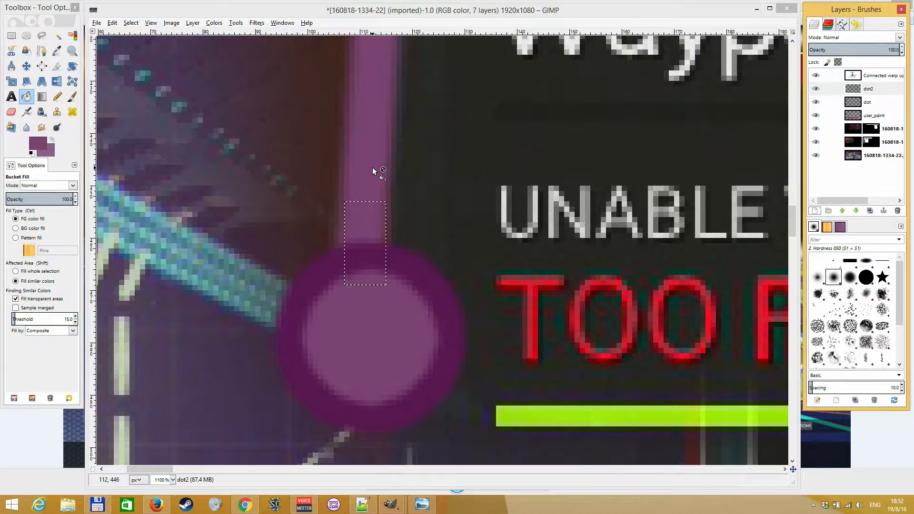
# - Bucket-fill the rectangular selection on the dot2 layer with the lighter purple to bridge line and dot, and clear the selection
pyautogui.click(368, 219)
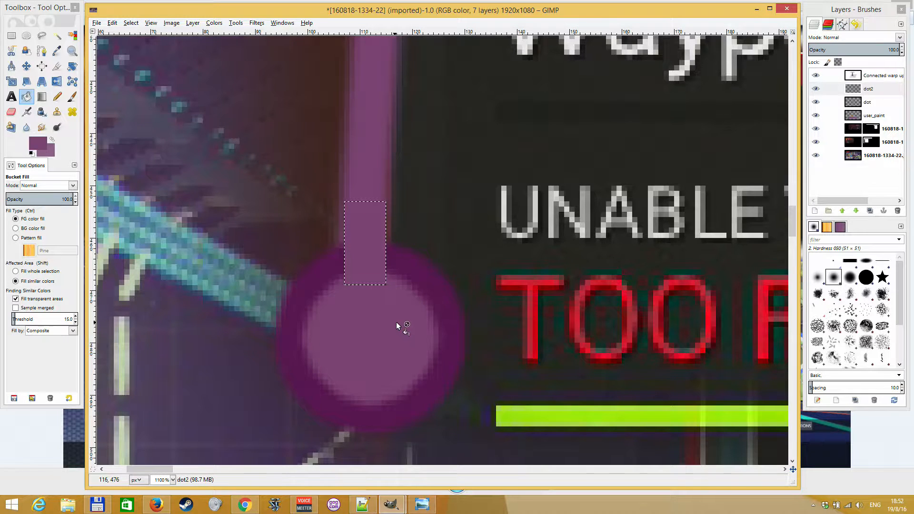
pyautogui.keyDown('ctrl'); pyautogui.scroll(-1, 396, 322); pyautogui.keyUp('ctrl')
pyautogui.scroll(-1, 399, 325)
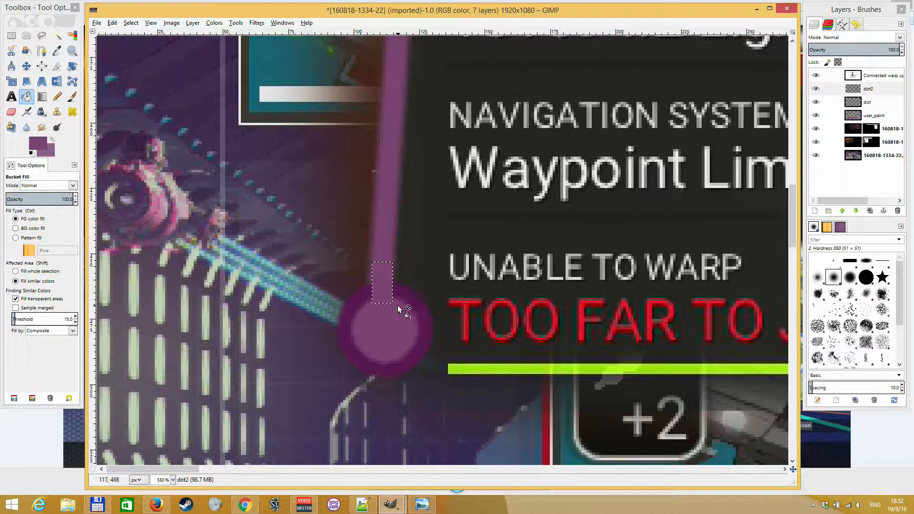
pyautogui.click(12, 35)
pyautogui.click(131, 23)
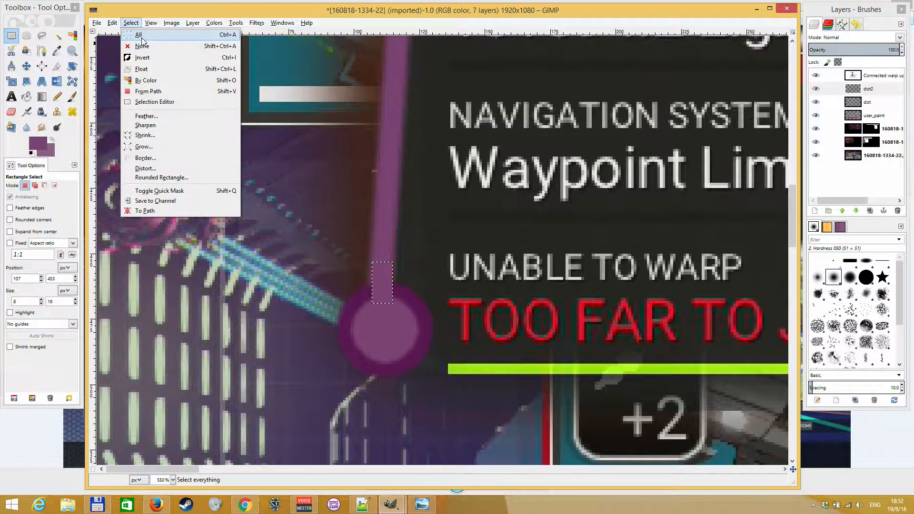
pyautogui.click(139, 39)
# - Inspect the junction of line and dot up close, and undo both the deselection and the purple fill
pyautogui.scroll(2, 390, 303)
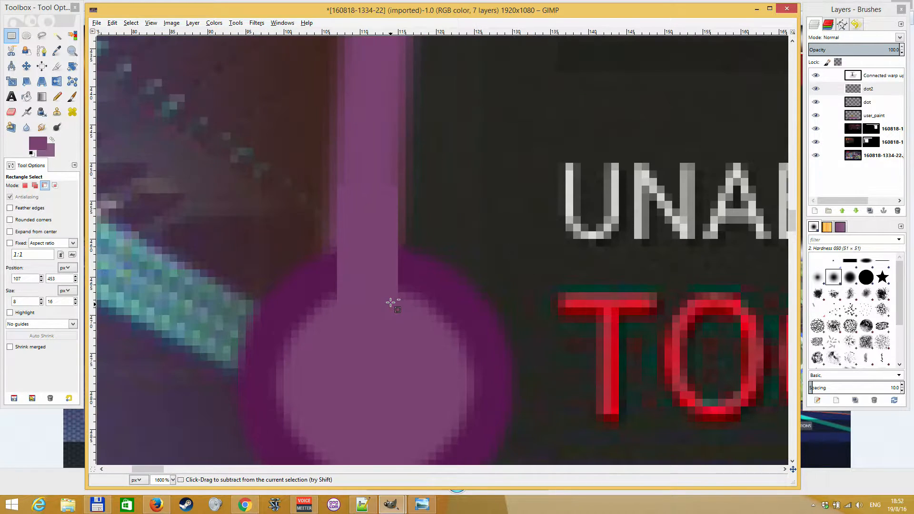
pyautogui.scroll(-1, 392, 304)
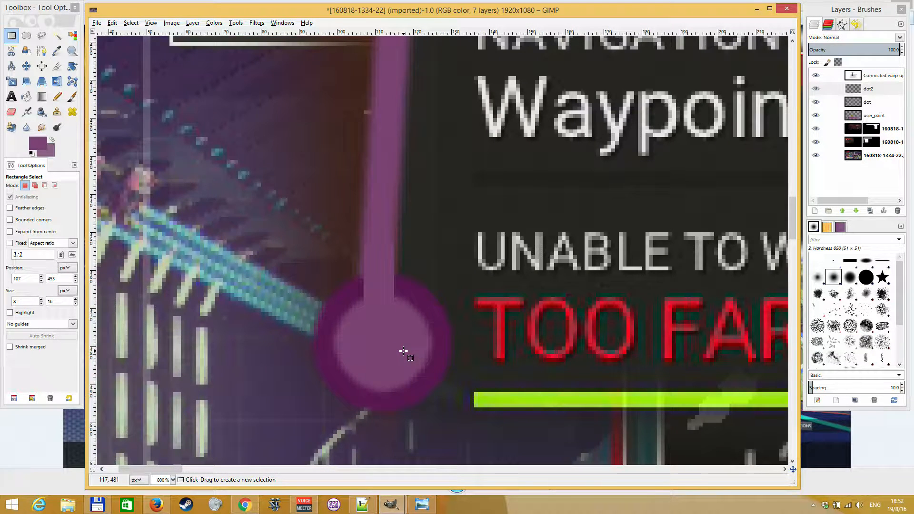
pyautogui.scroll(-2, 432, 327)
pyautogui.scroll(1, 435, 327)
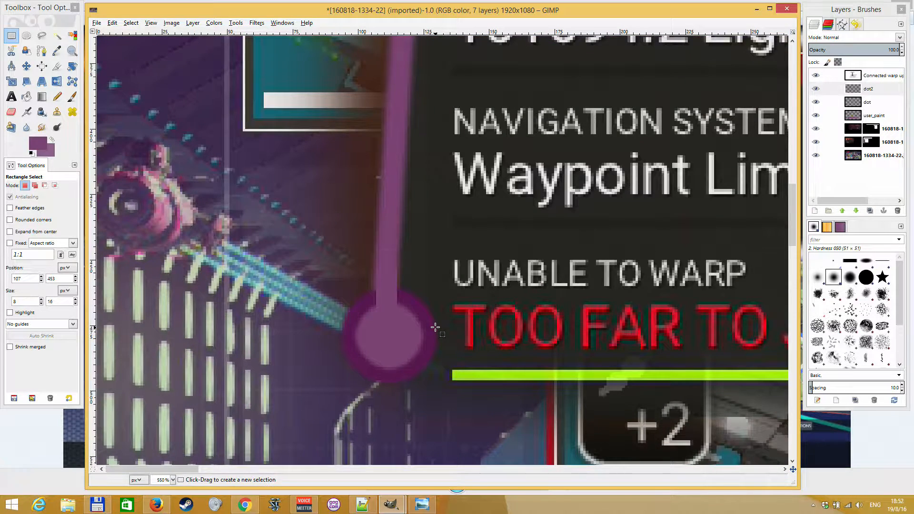
pyautogui.hotkey('ctrl', 'z')
pyautogui.hotkey('ctrl', 'z')
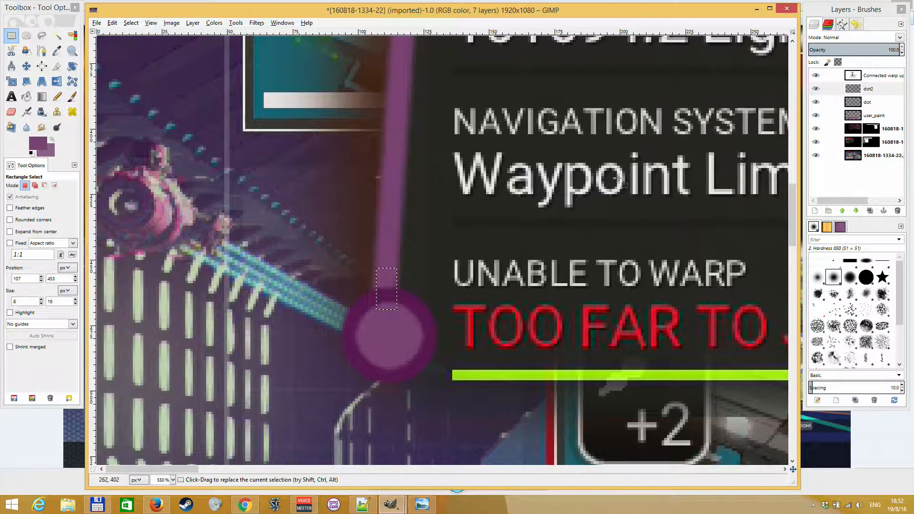
# - Lower the dot2 layer beneath the dot layer and clear the rectangular selection
pyautogui.click(880, 89)
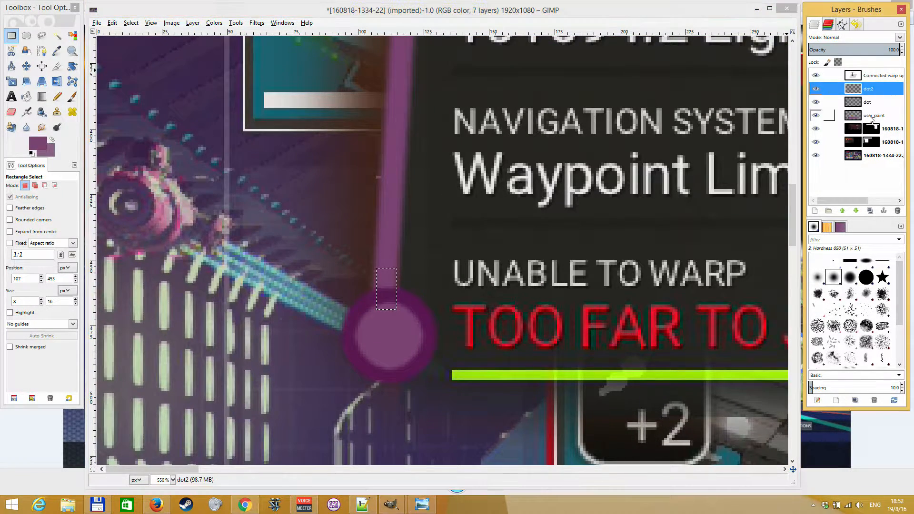
pyautogui.click(856, 211)
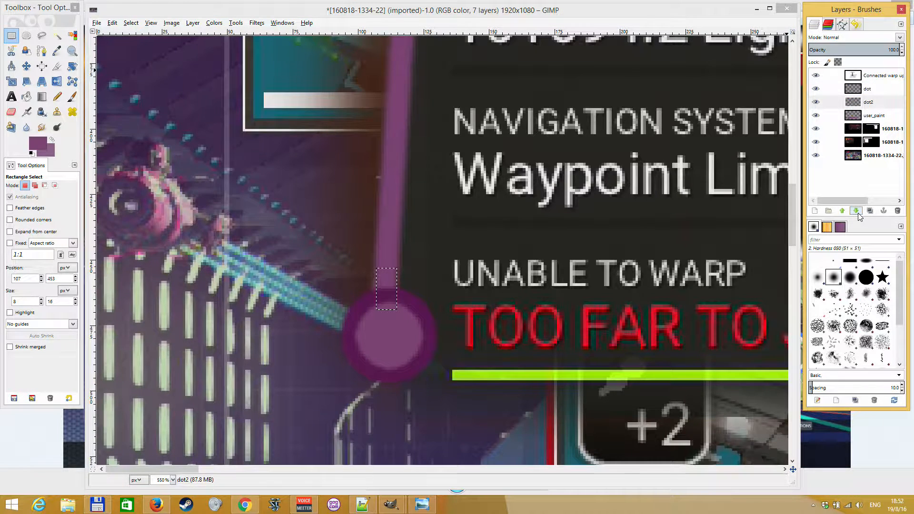
pyautogui.click(131, 23)
pyautogui.click(142, 46)
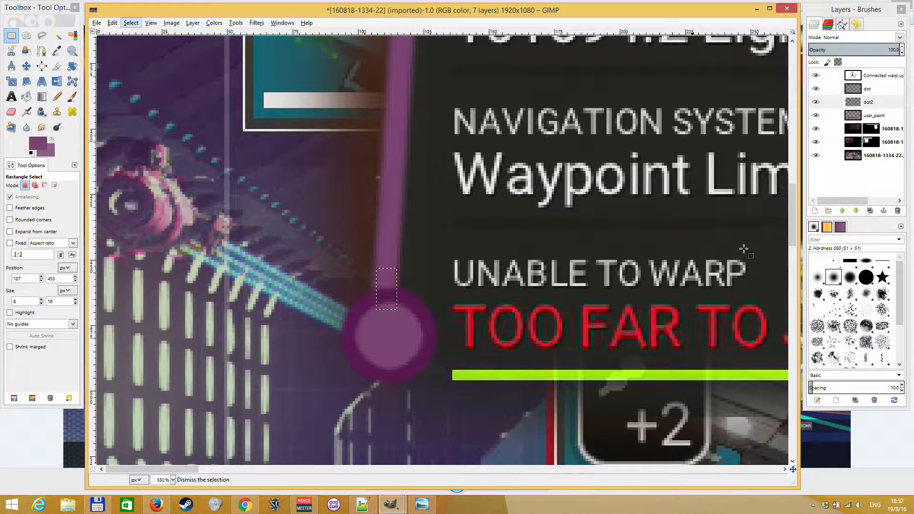
# - Lower the dot layer beneath the user_paint layer so the marker line overlaps the dot's outline
pyautogui.click(885, 102)
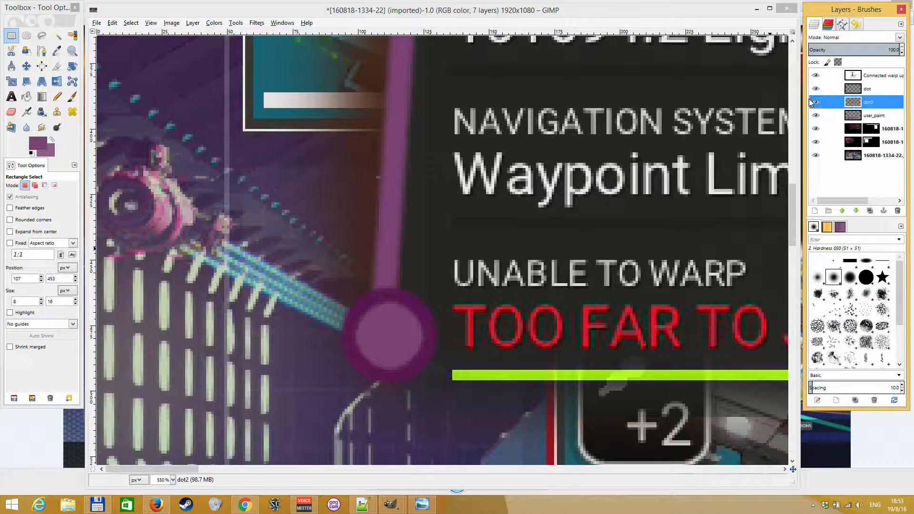
pyautogui.click(829, 89)
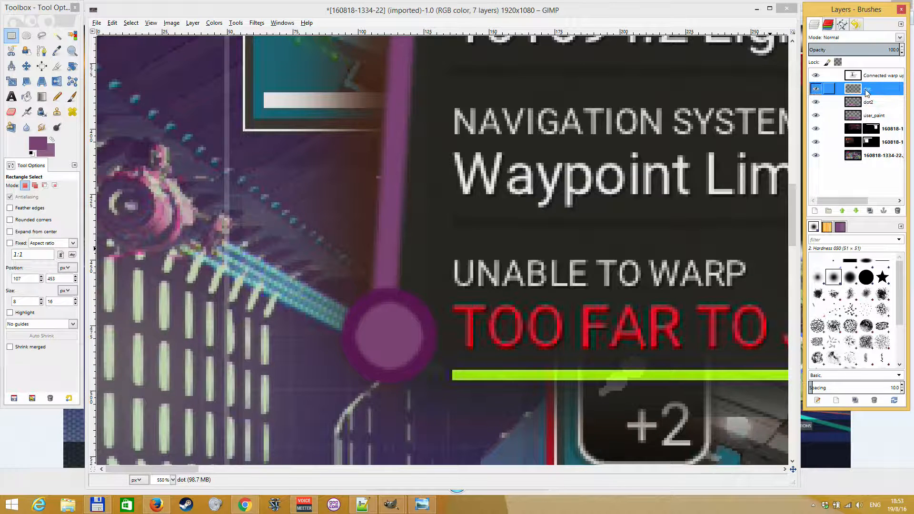
pyautogui.click(856, 211)
pyautogui.click(856, 211)
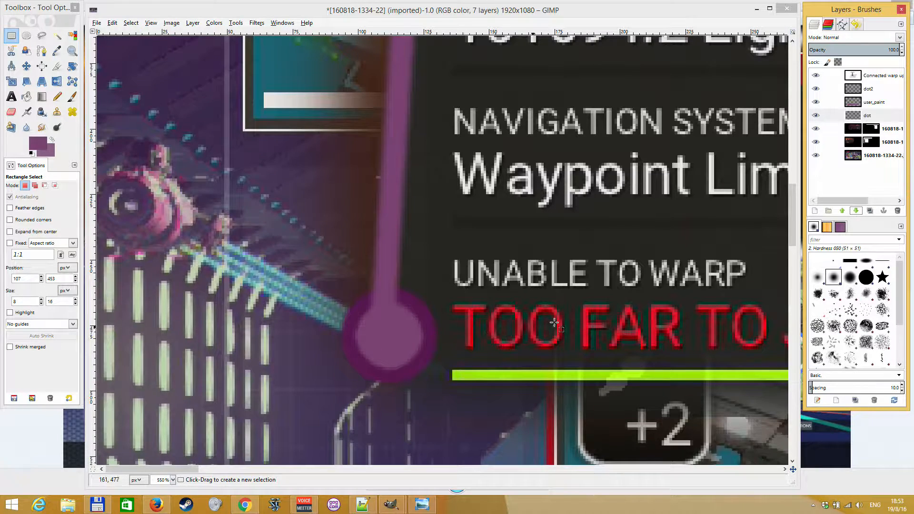
# - Examine the purple marker line and its dot at lower magnification, along with the highlighted warp reactors and the other panel
pyautogui.scroll(-1, 575, 317)
pyautogui.scroll(-1, 461, 159)
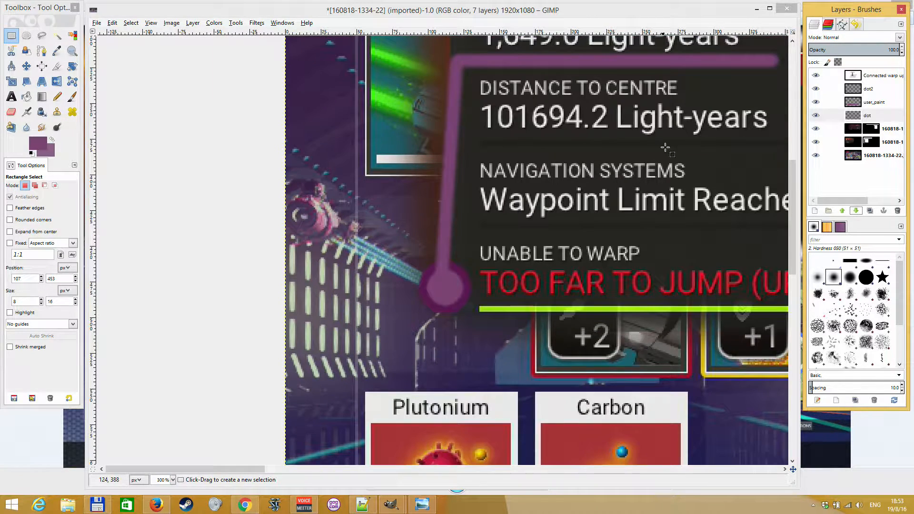
pyautogui.scroll(-1, 604, 295)
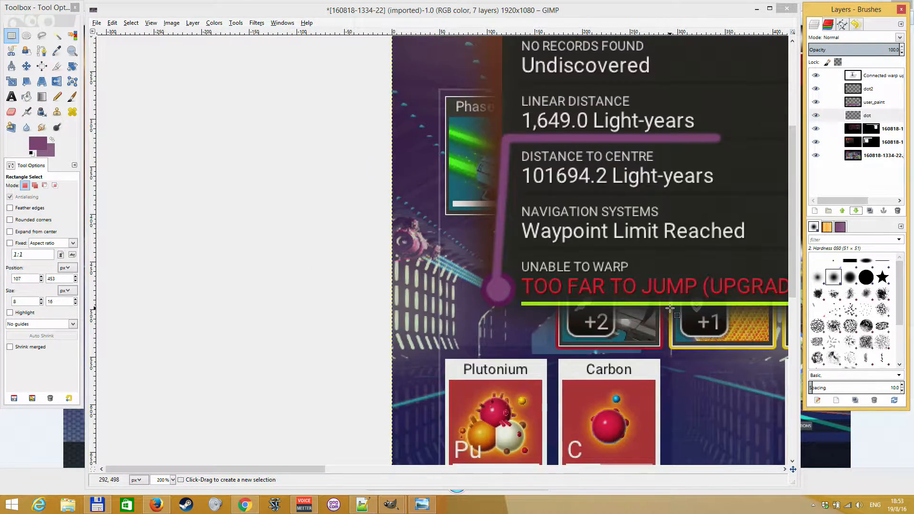
pyautogui.scroll(-3, 670, 309)
pyautogui.scroll(3, 183, 183)
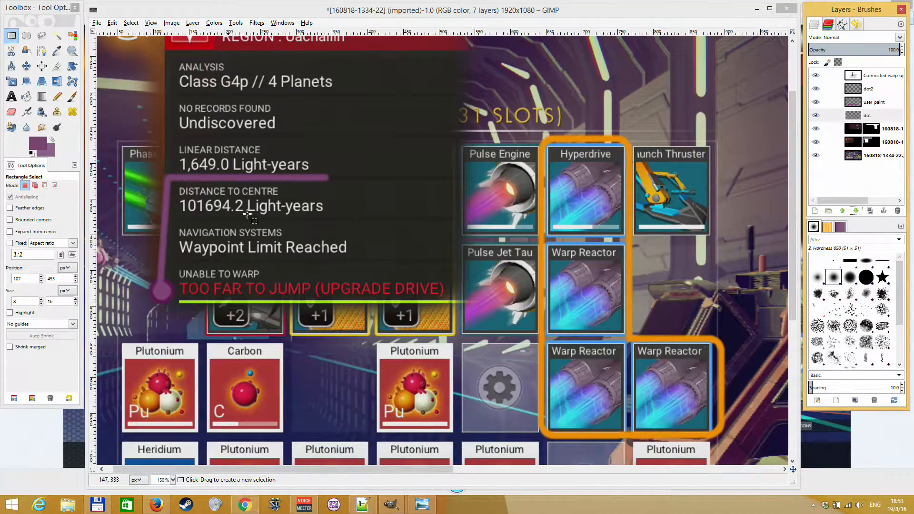
pyautogui.scroll(-2, 354, 233)
pyautogui.moveTo(447, 467); pyautogui.dragTo(481, 470)
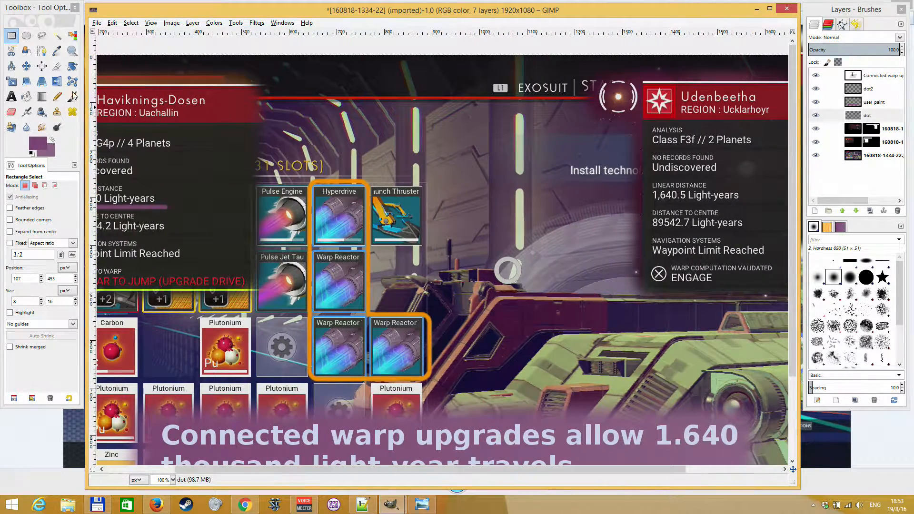
pyautogui.click(42, 51)
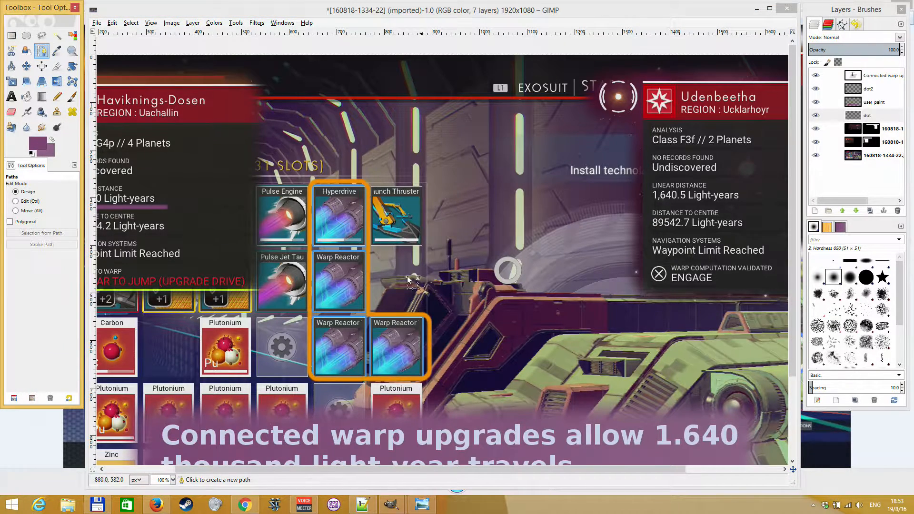
pyautogui.press('p')
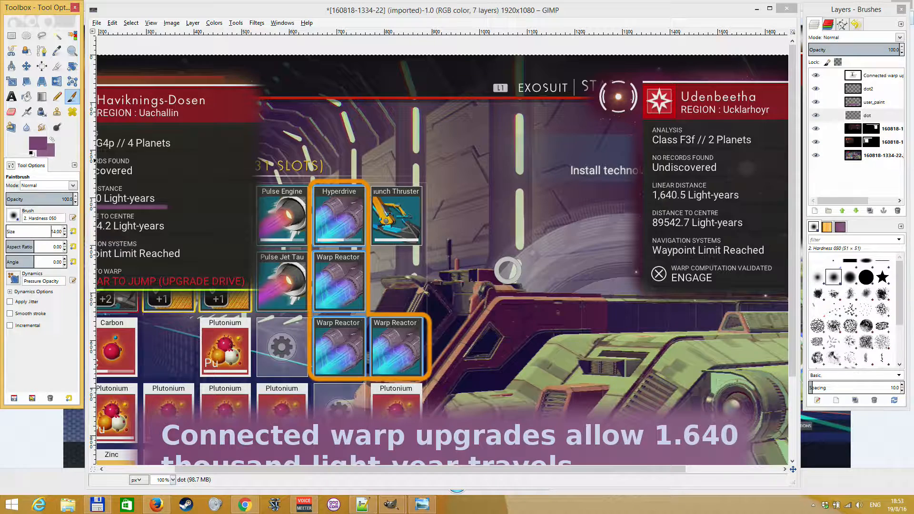
pyautogui.click(34, 146)
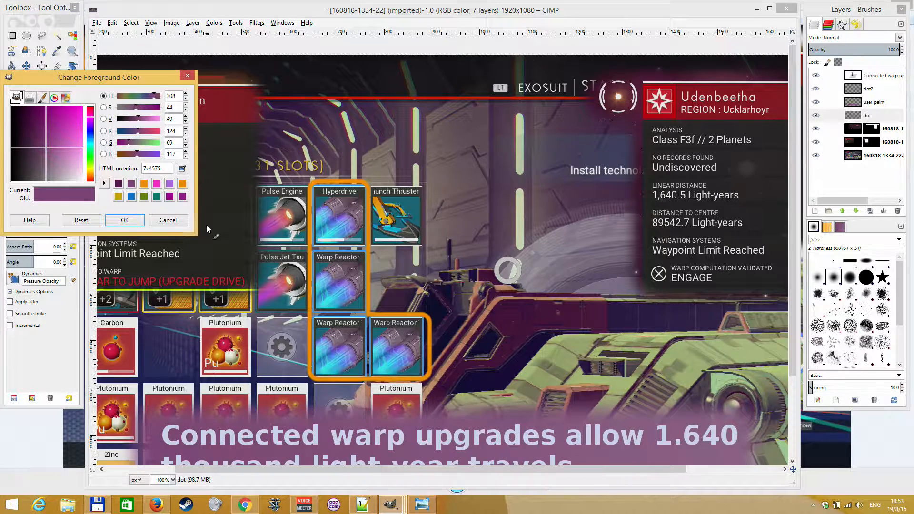
pyautogui.click(168, 221)
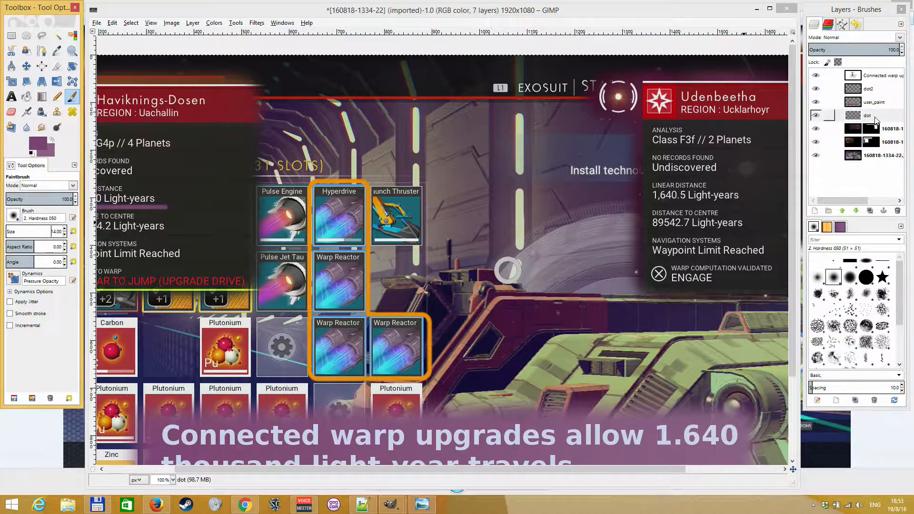
# - Make user_paint the active layer and pick the orange of the outline around the Hyperdrive tile as foreground color
pyautogui.click(876, 102)
pyautogui.scroll(3, 324, 205)
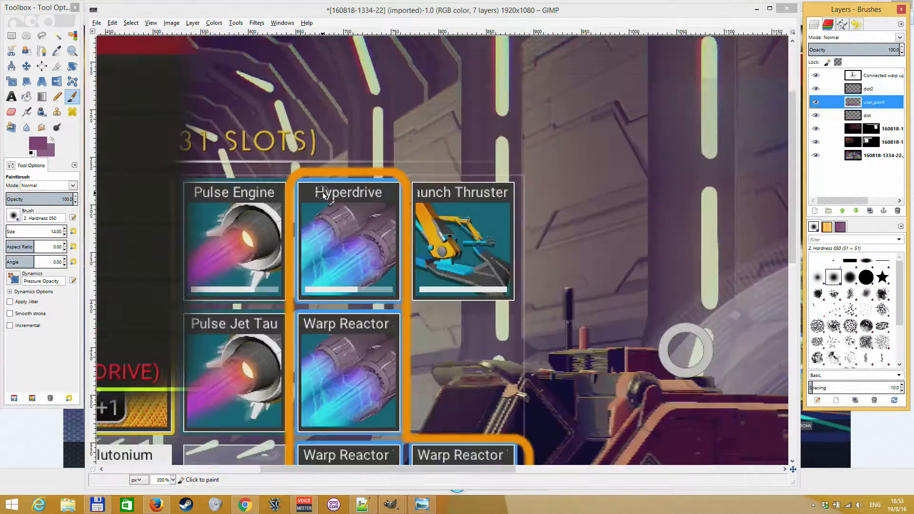
pyautogui.click(56, 50)
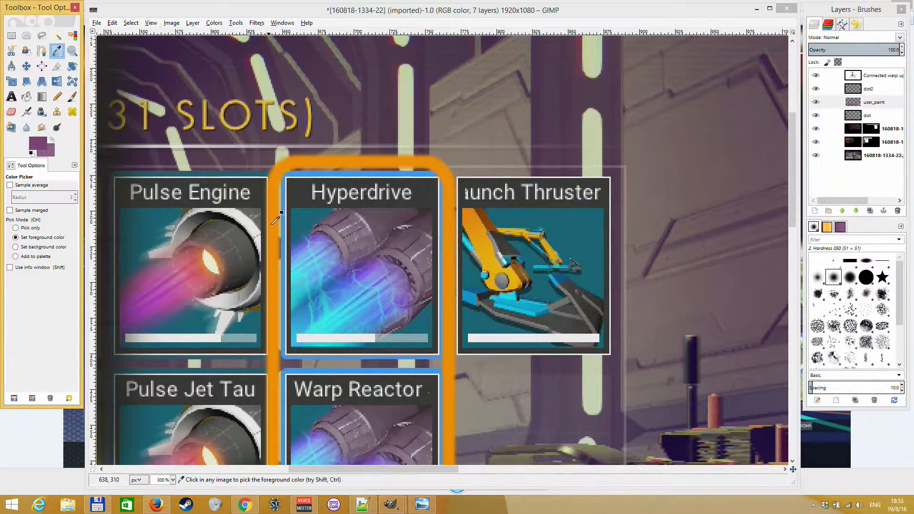
pyautogui.click(277, 193)
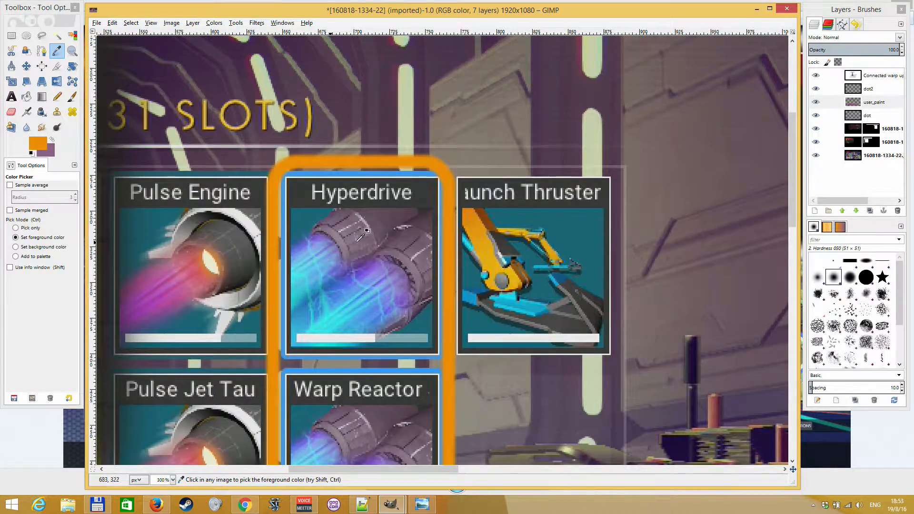
# - Try painting a curved orange arrow with the Paintbrush from the ship across the Hyperdrive tile to the Haviknings-Dosen panel, and undo the strokes
pyautogui.scroll(-3, 366, 231)
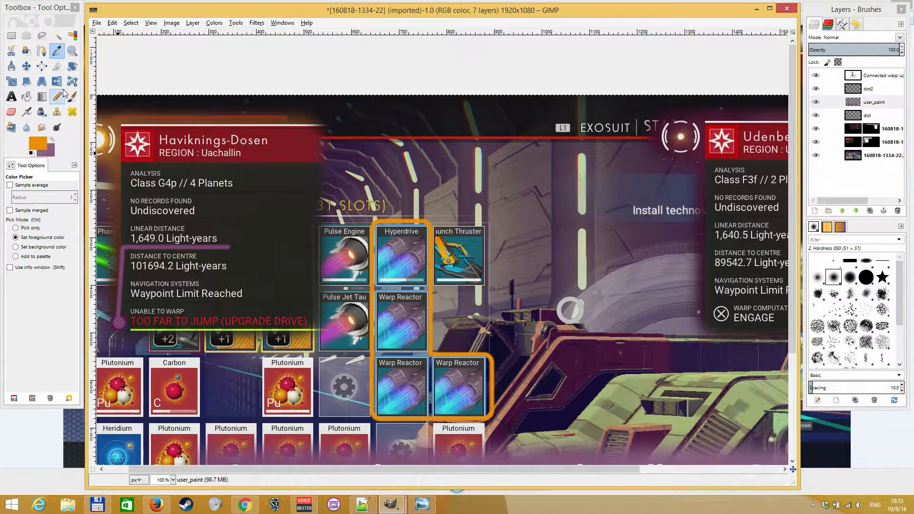
pyautogui.click(72, 96)
pyautogui.moveTo(318, 251)
pyautogui.mouseDown()
pyautogui.moveTo(464, 254)
pyautogui.moveTo(614, 348)
pyautogui.moveTo(620, 380)
pyautogui.mouseUp()
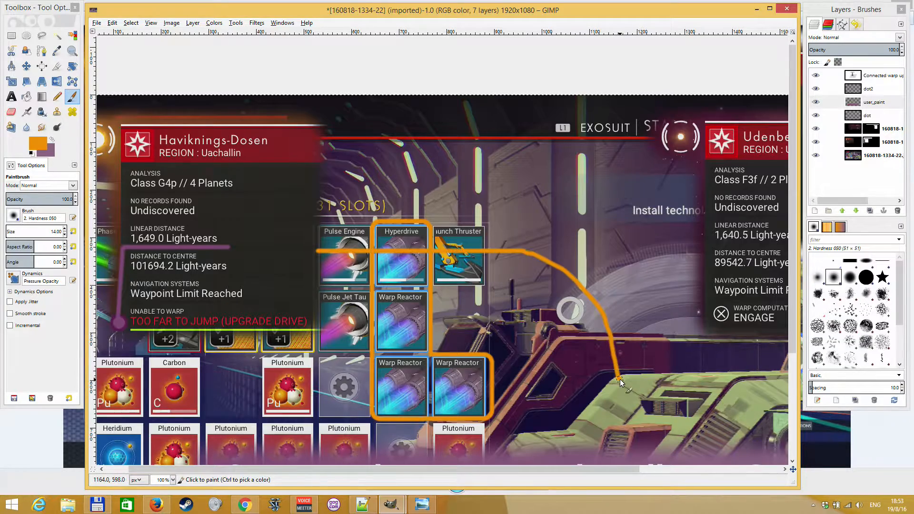
pyautogui.moveTo(390, 196)
pyautogui.mouseDown()
pyautogui.moveTo(290, 246)
pyautogui.moveTo(368, 340)
pyautogui.mouseUp()
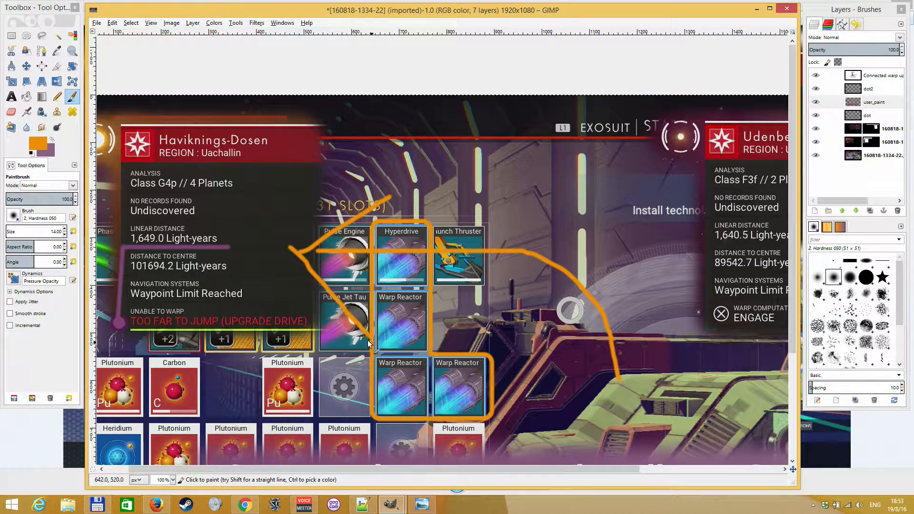
pyautogui.scroll(-1, 479, 314)
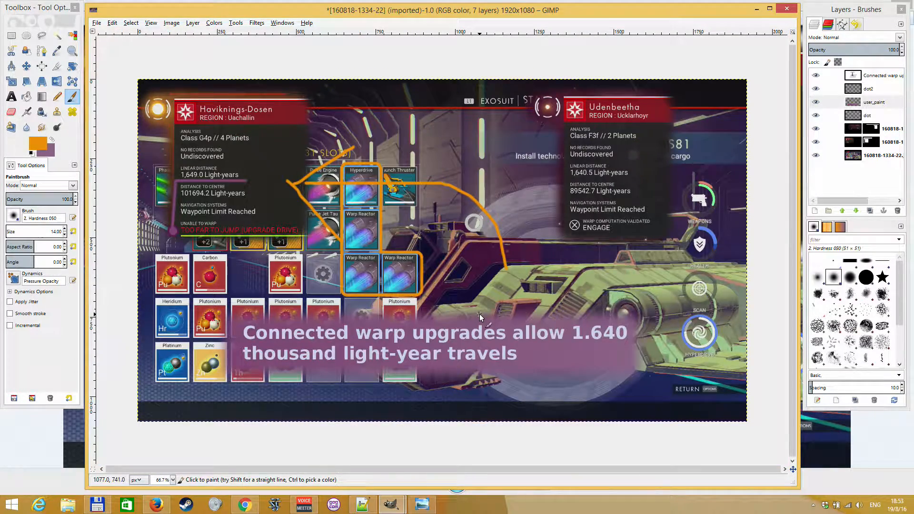
pyautogui.hotkey('ctrl', 'z')
pyautogui.hotkey('ctrl', 'z')
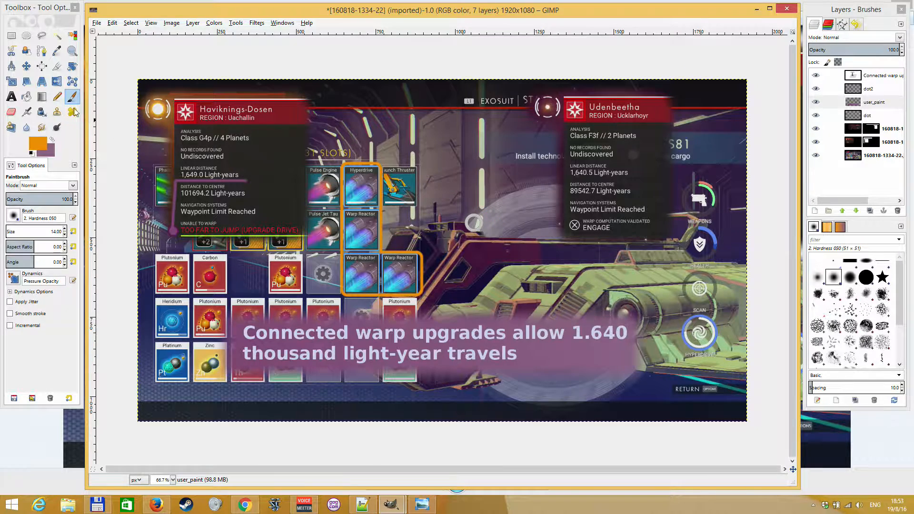
# - Draw a path from the Pulse Jet Tau tile down to the Plutonium tile above the caption, and bend it into a curve mid-way
pyautogui.click(41, 51)
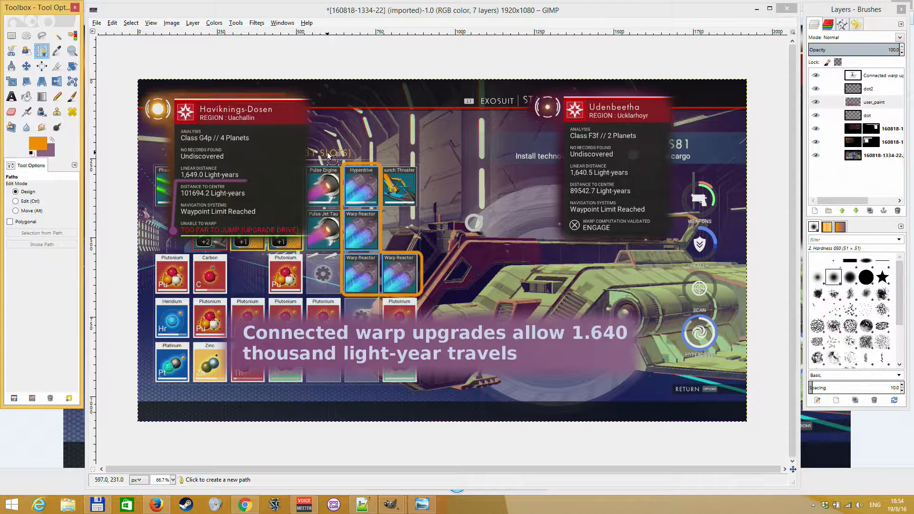
pyautogui.click(332, 242)
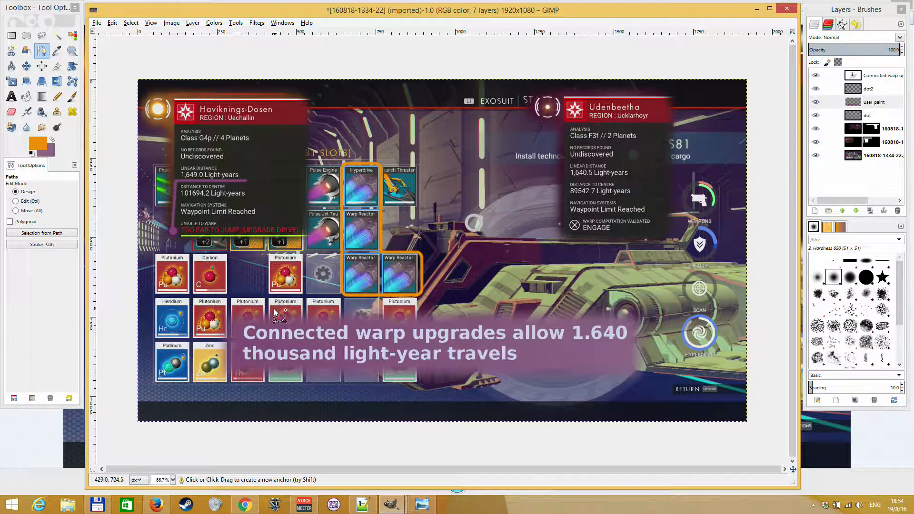
pyautogui.scroll(2, 298, 274)
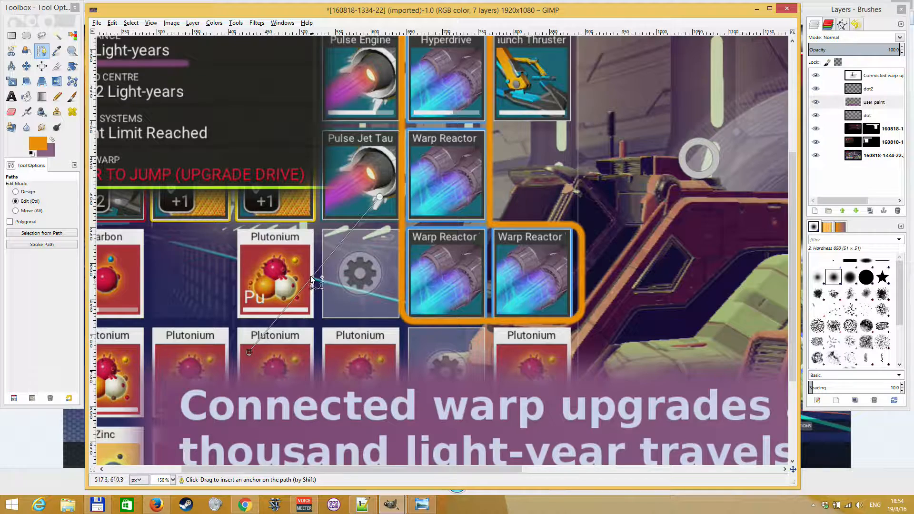
pyautogui.moveTo(312, 281); pyautogui.dragTo(276, 248)
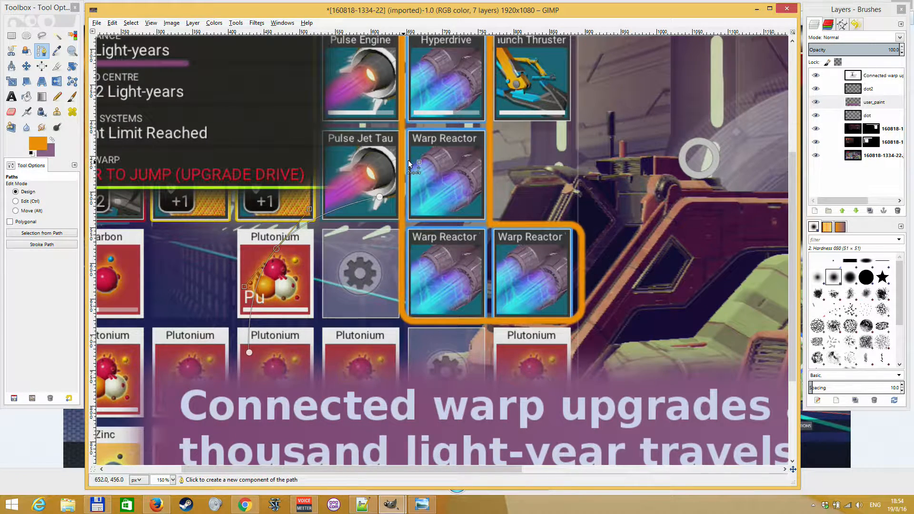
# - Lower the curved path's end to the caption's upper edge, and add a lower arrowhead barb from its Pulse Jet Tau end
pyautogui.moveTo(249, 353); pyautogui.dragTo(248, 373)
pyautogui.scroll(-1, 300, 273)
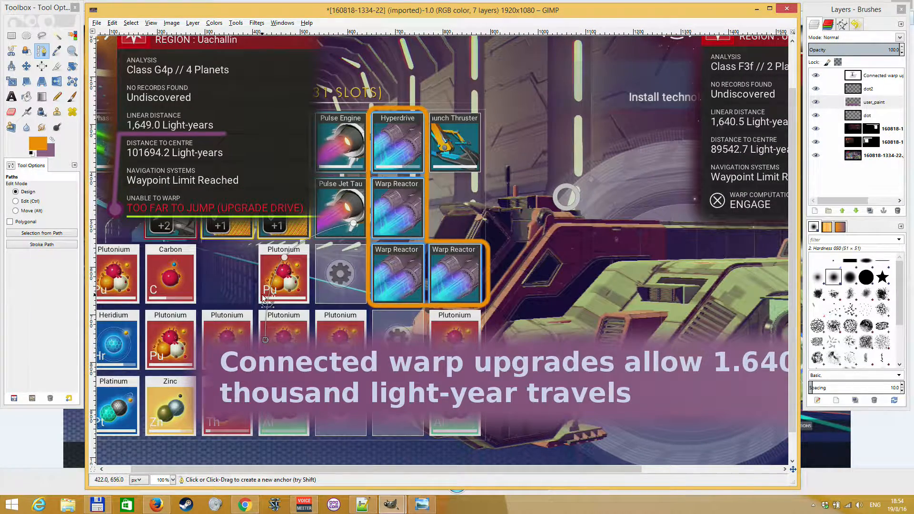
pyautogui.scroll(2, 336, 210)
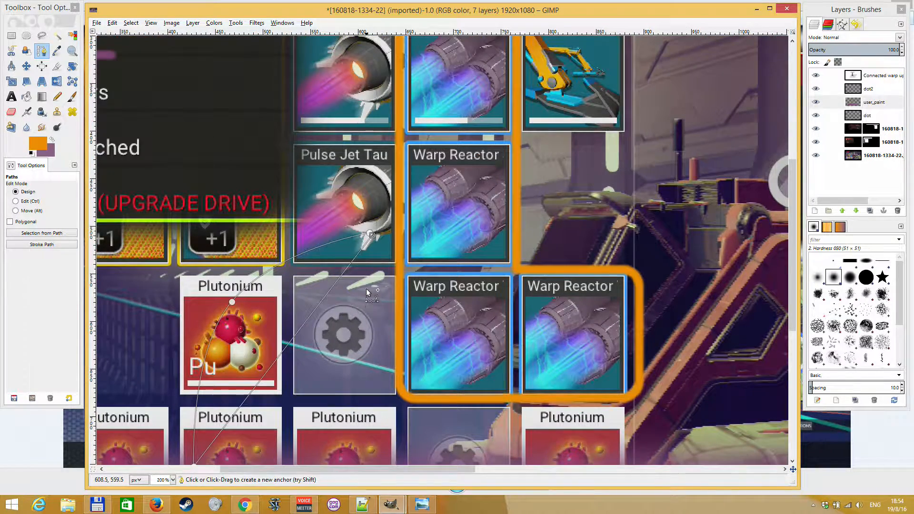
pyautogui.click(373, 234)
pyautogui.moveTo(371, 232); pyautogui.dragTo(355, 286)
pyautogui.scroll(-1, 359, 271)
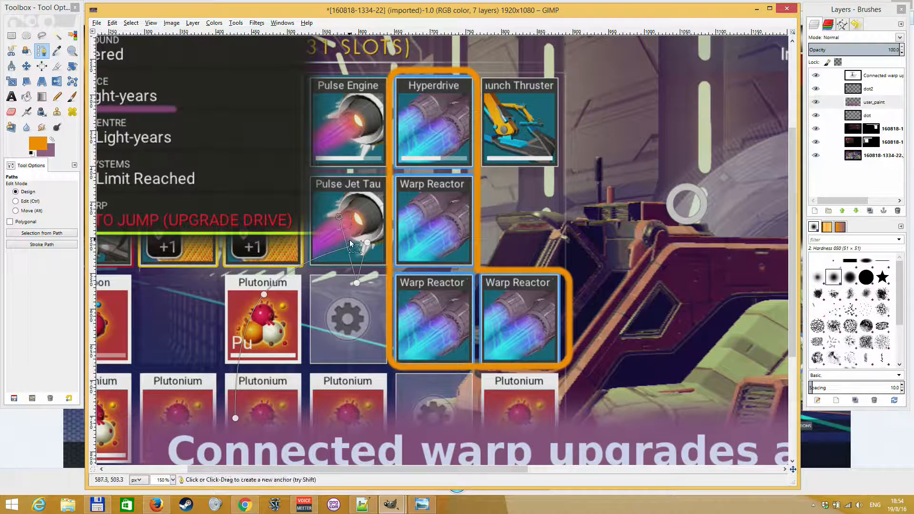
pyautogui.hotkey('ctrl', 'z')
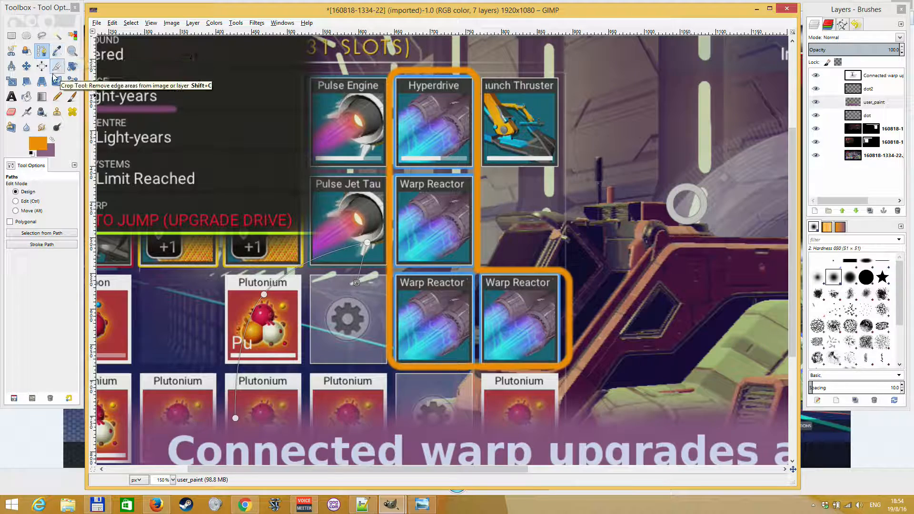
# - Create a new path named Path1, and make the Unnamed #1 path active and visible again
pyautogui.click(843, 24)
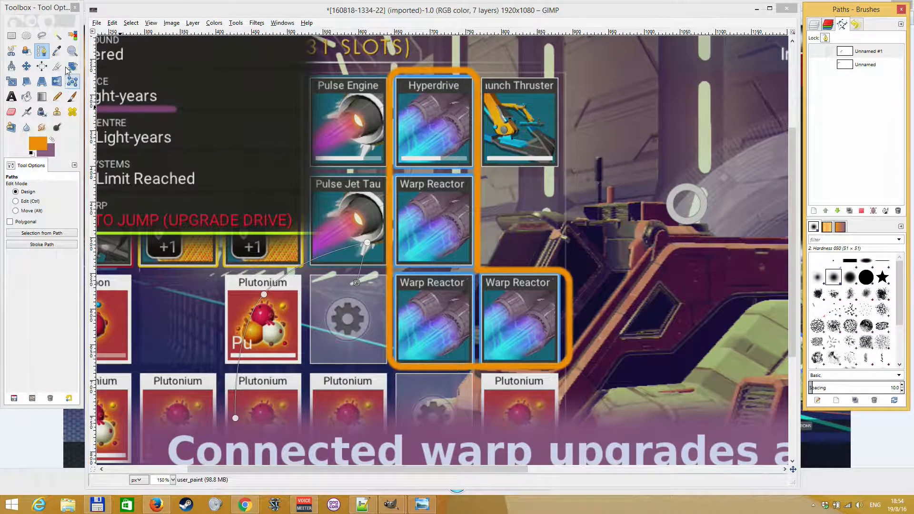
pyautogui.scroll(3, 364, 237)
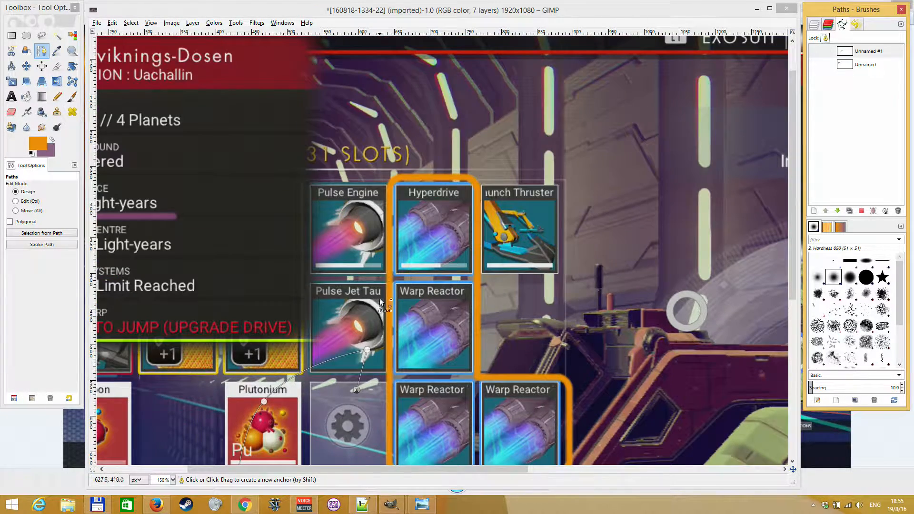
pyautogui.scroll(-2, 342, 254)
pyautogui.scroll(1, 378, 265)
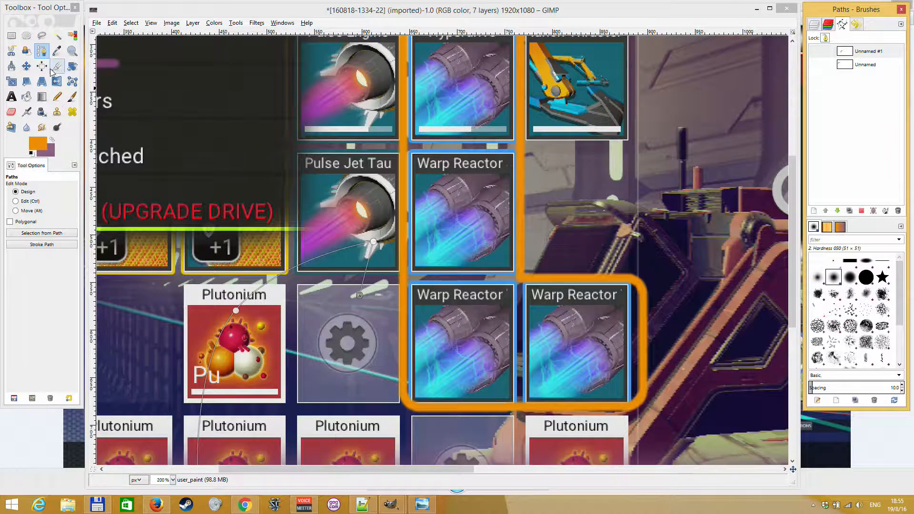
pyautogui.click(817, 211)
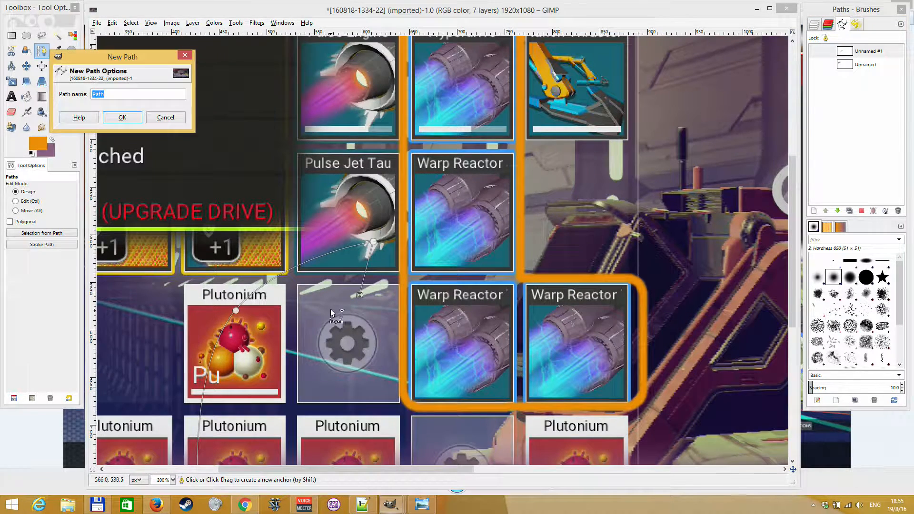
pyautogui.press('End')
pyautogui.write('1')
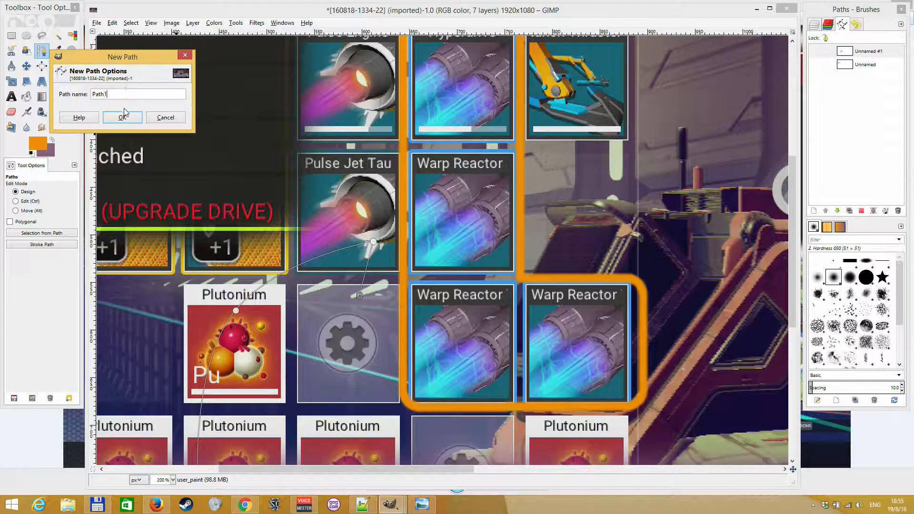
pyautogui.click(125, 117)
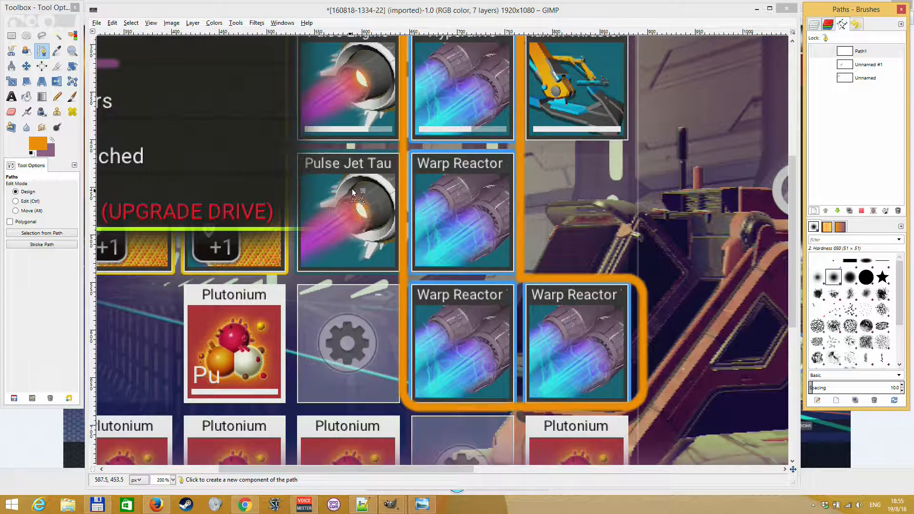
pyautogui.click(823, 65)
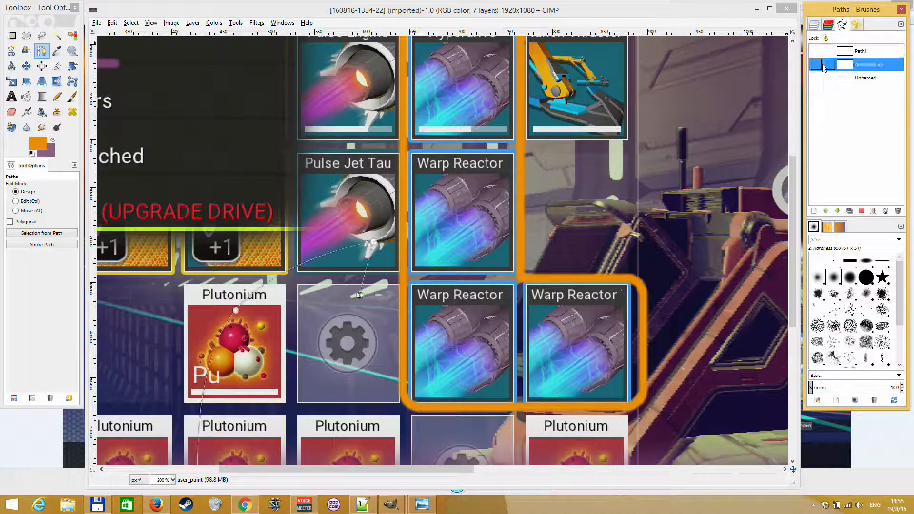
pyautogui.click(817, 64)
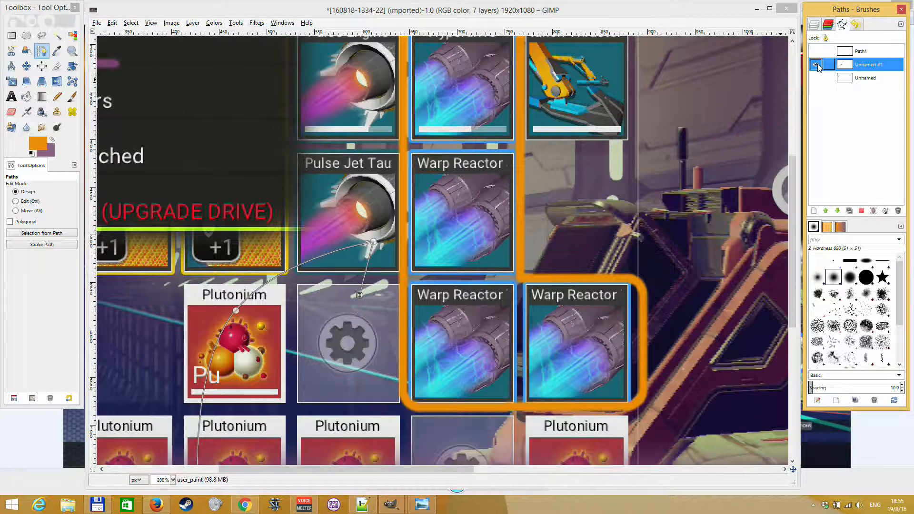
# - Try to add the arrowhead's upper barb across the Pulse Jet Tau tile, and undo the added anchor and segment
pyautogui.click(329, 202)
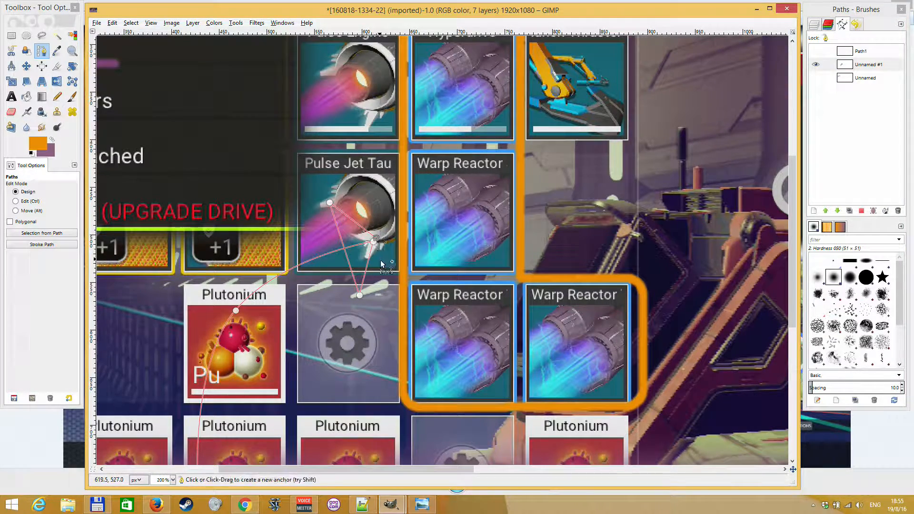
pyautogui.scroll(5, 379, 273)
pyautogui.scroll(-2, 376, 289)
pyautogui.scroll(1, 373, 294)
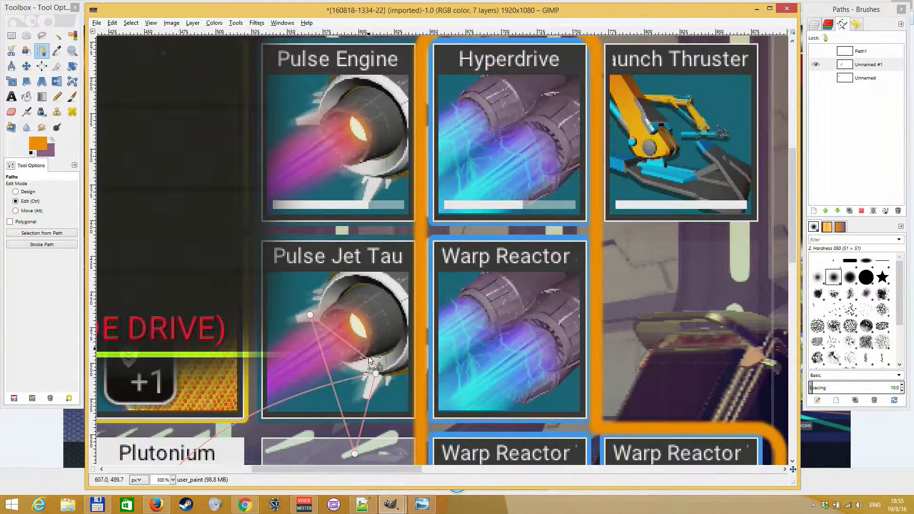
pyautogui.scroll(-3, 376, 298)
pyautogui.scroll(1, 379, 301)
pyautogui.hotkey('ctrl', 'z')
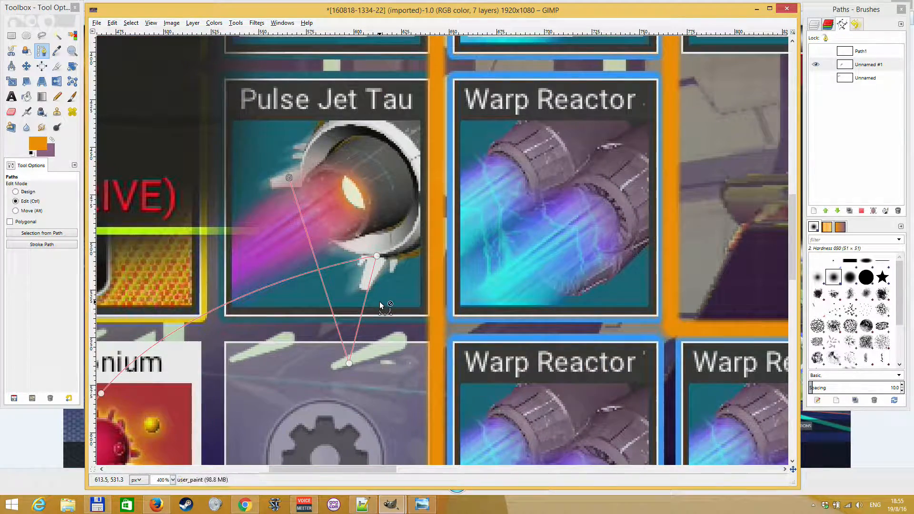
pyautogui.hotkey('ctrl', 'z')
# - Add the arrowhead's upper barb with two anchors, move its corner anchor onto the arrow tip, and shorten the lower barb
pyautogui.click(394, 229)
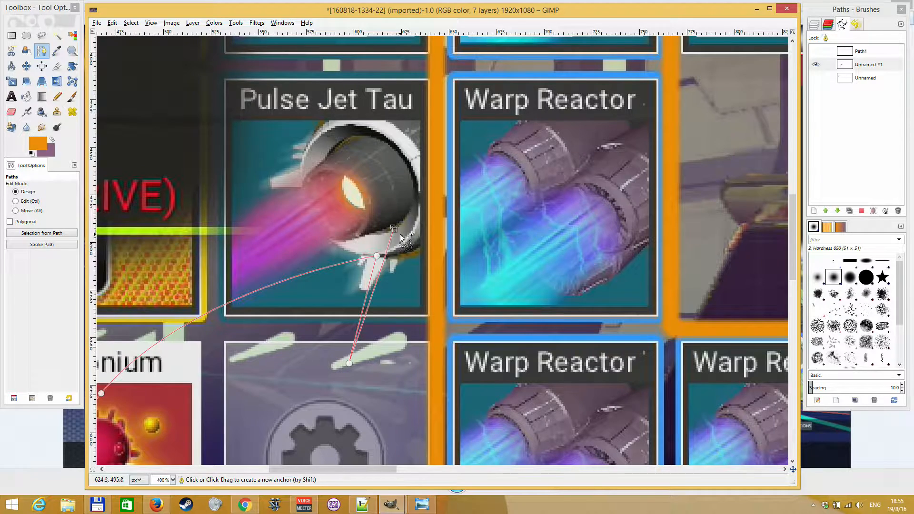
pyautogui.click(329, 209)
pyautogui.moveTo(394, 229); pyautogui.dragTo(377, 258)
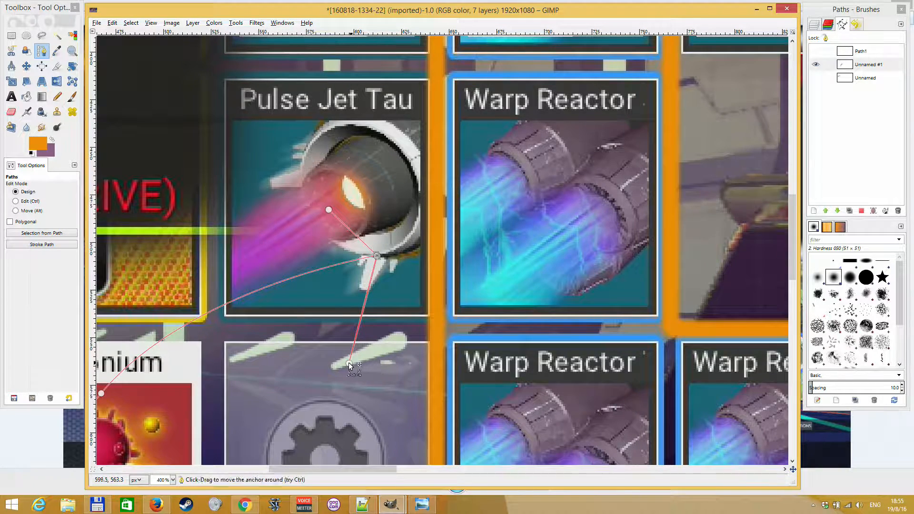
pyautogui.moveTo(349, 364); pyautogui.dragTo(353, 319)
pyautogui.scroll(-2, 370, 325)
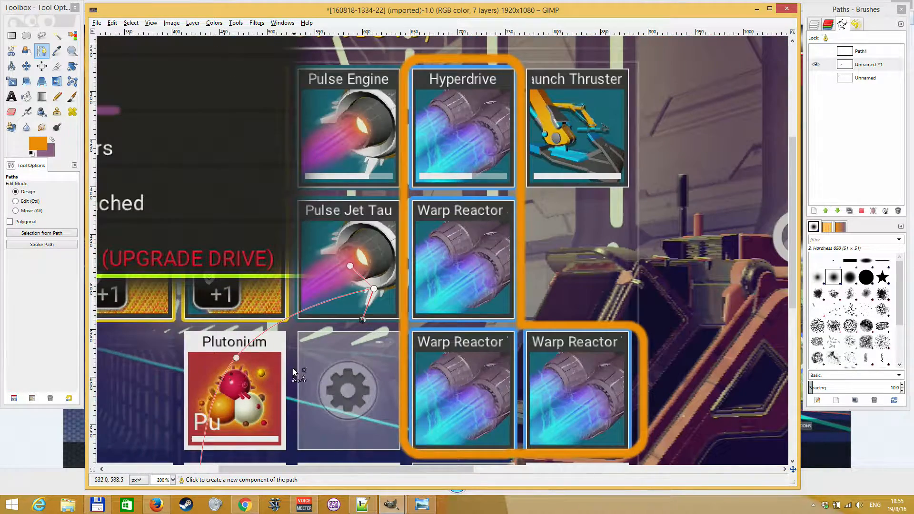
pyautogui.scroll(-1, 293, 368)
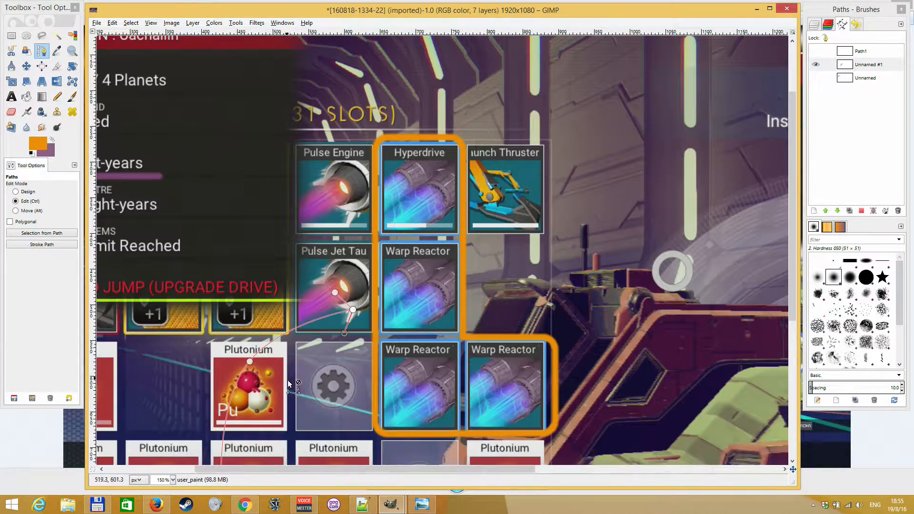
# - Stroke the arrow path in orange on the user_paint layer using the Paintbrush, and switch to Rectangle Select to hide the path
pyautogui.click(814, 24)
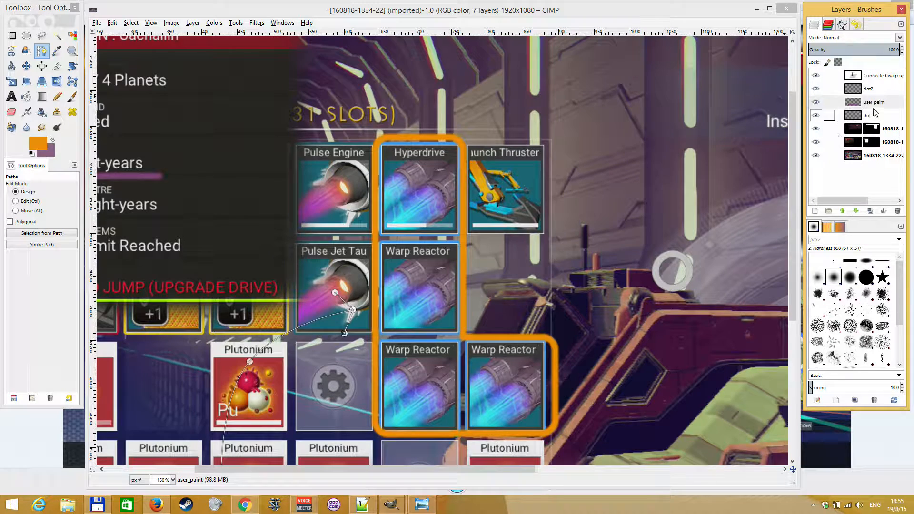
pyautogui.click(878, 103)
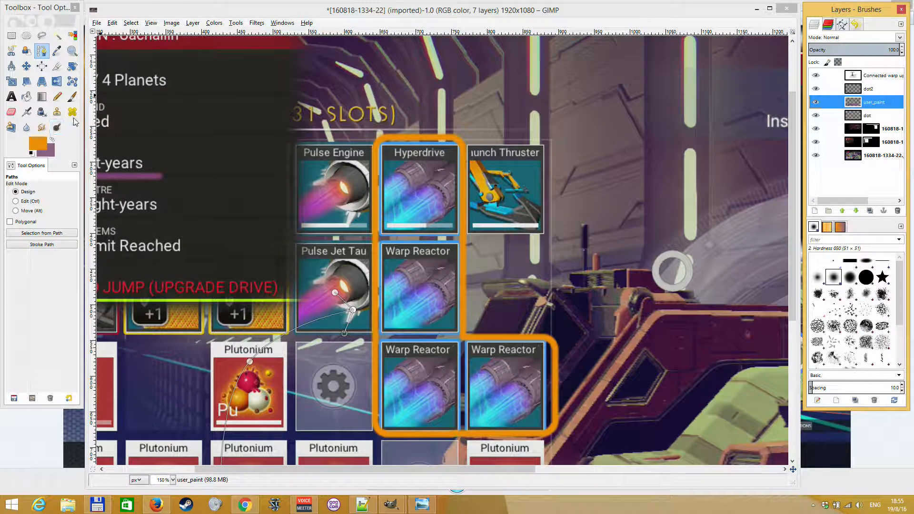
pyautogui.click(131, 24)
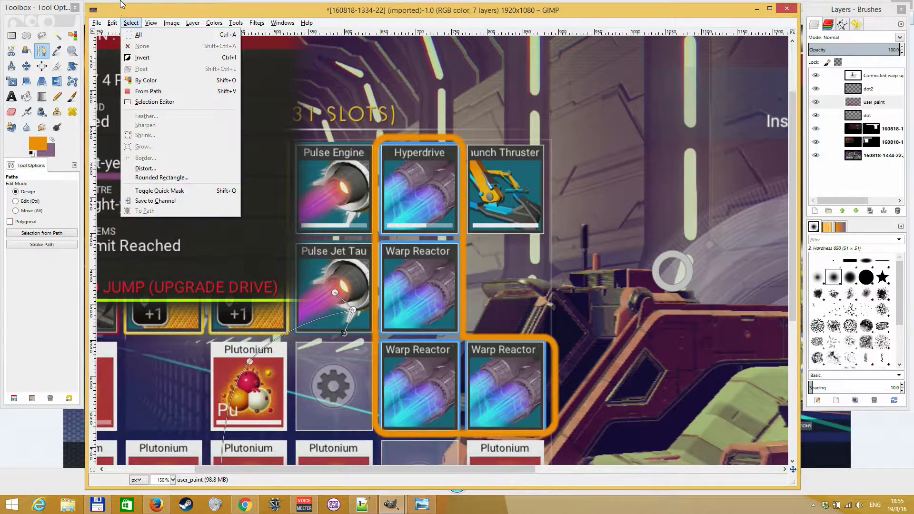
pyautogui.moveTo(113, 22)
pyautogui.click(147, 203)
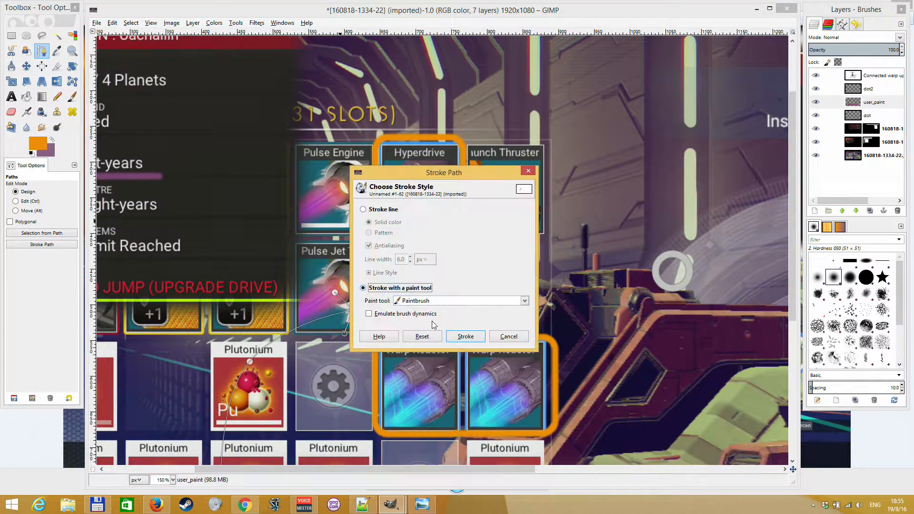
pyautogui.click(461, 337)
pyautogui.scroll(-3, 265, 361)
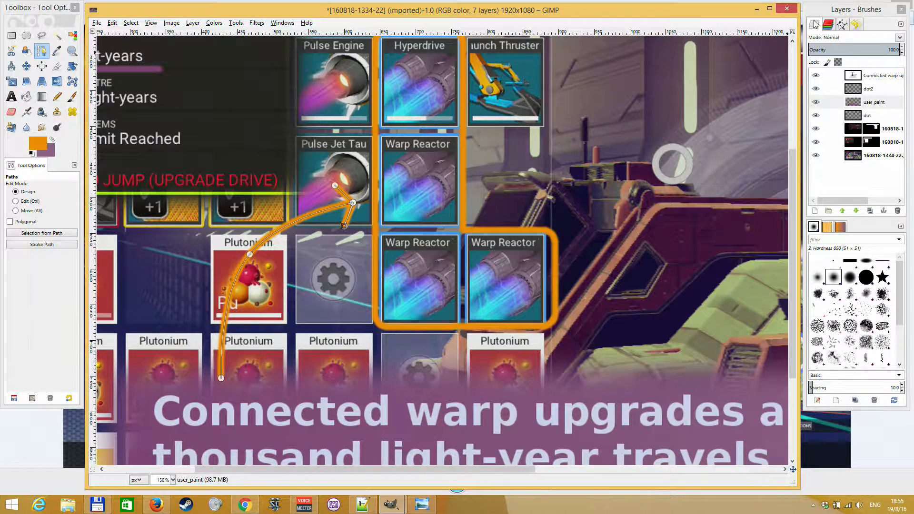
pyautogui.click(842, 25)
pyautogui.click(819, 23)
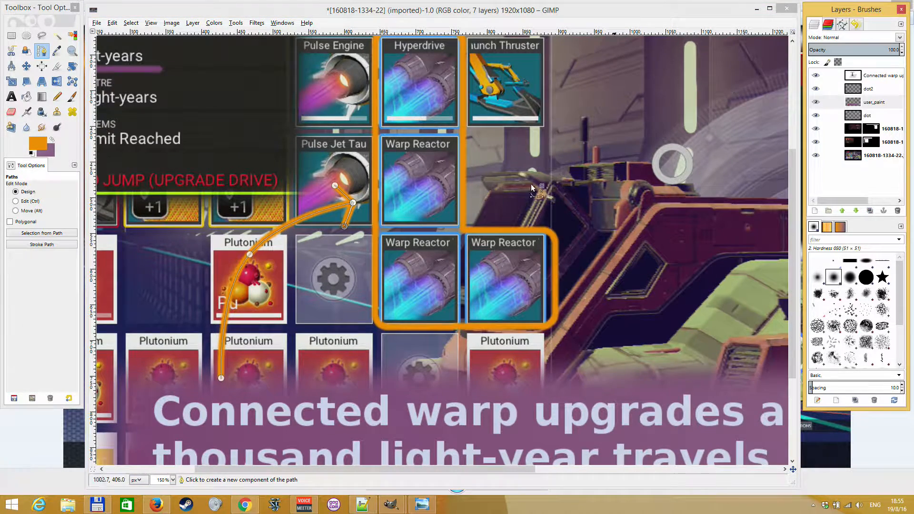
pyautogui.click(12, 36)
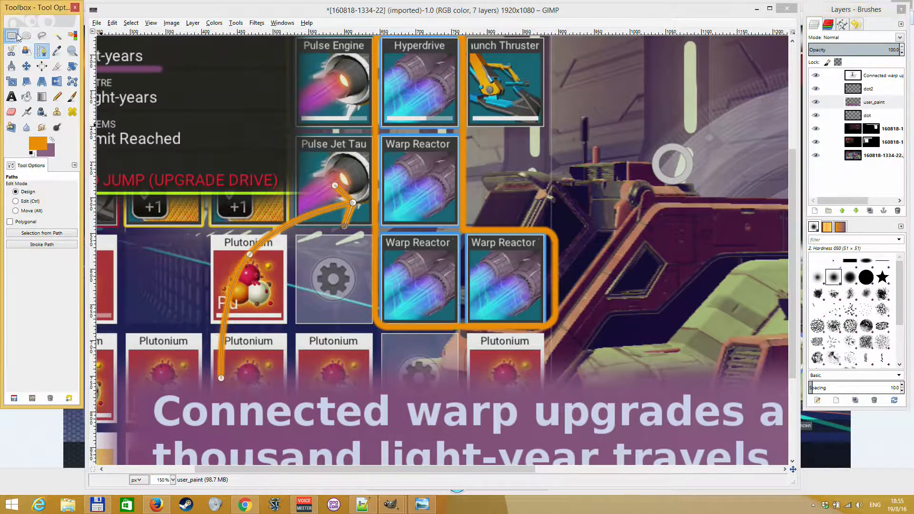
# - Examine the orange curved arrow up close and in the whole composition, together with the caption and warp reactor outline
pyautogui.scroll(3, 335, 206)
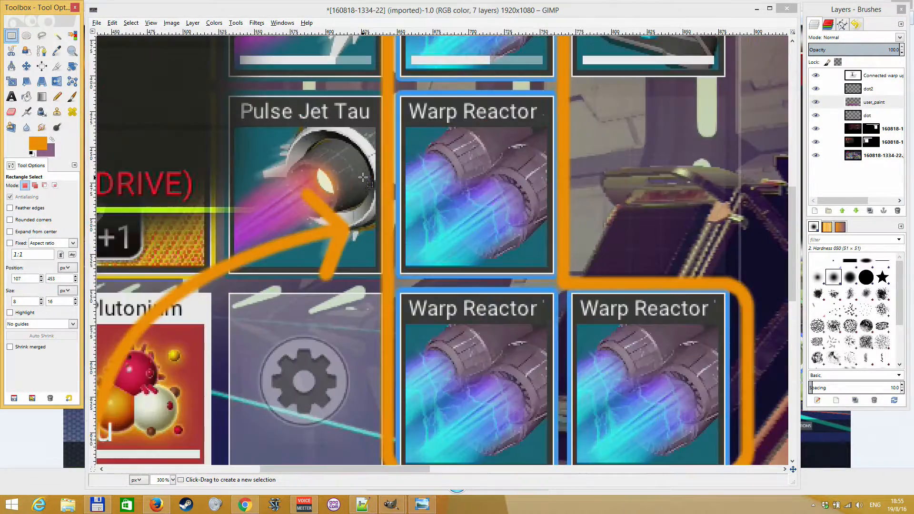
pyautogui.scroll(-3, 402, 252)
pyautogui.scroll(-3, 241, 315)
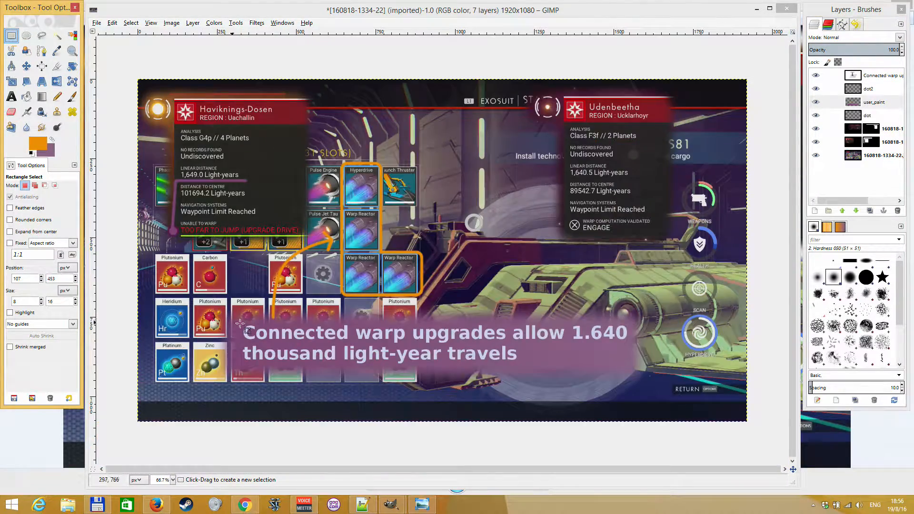
pyautogui.scroll(3, 243, 323)
pyautogui.scroll(2, 342, 271)
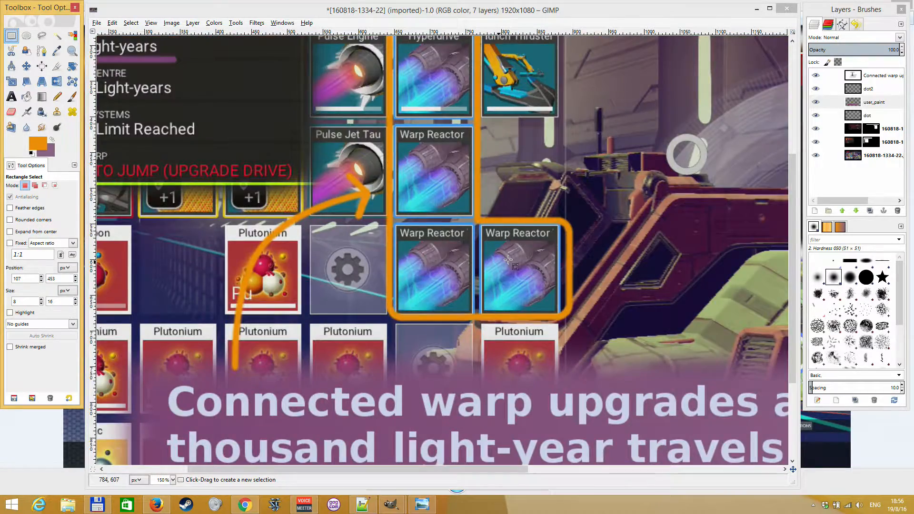
pyautogui.scroll(-2, 512, 262)
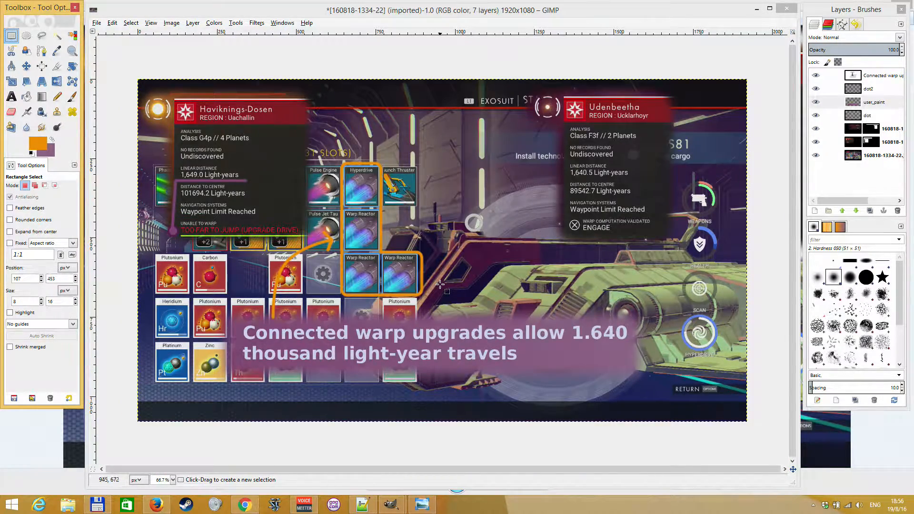
pyautogui.scroll(1, 569, 328)
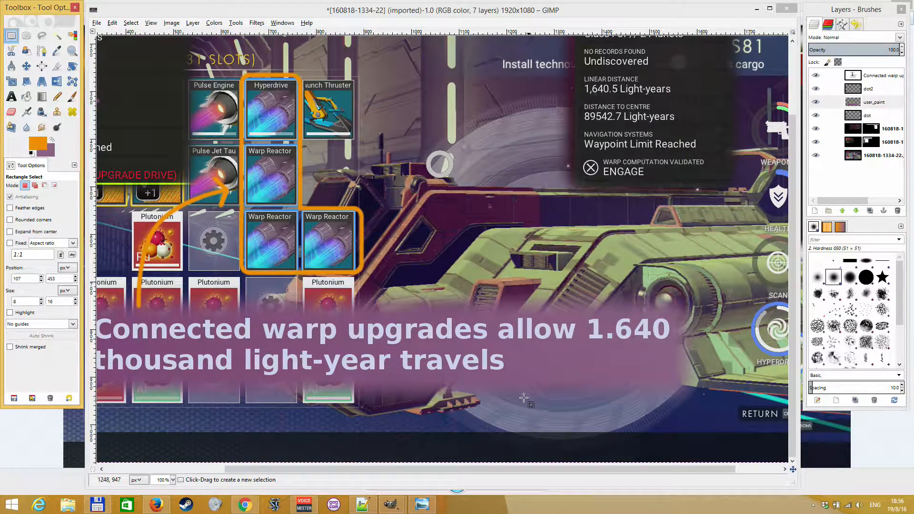
pyautogui.scroll(-1, 478, 289)
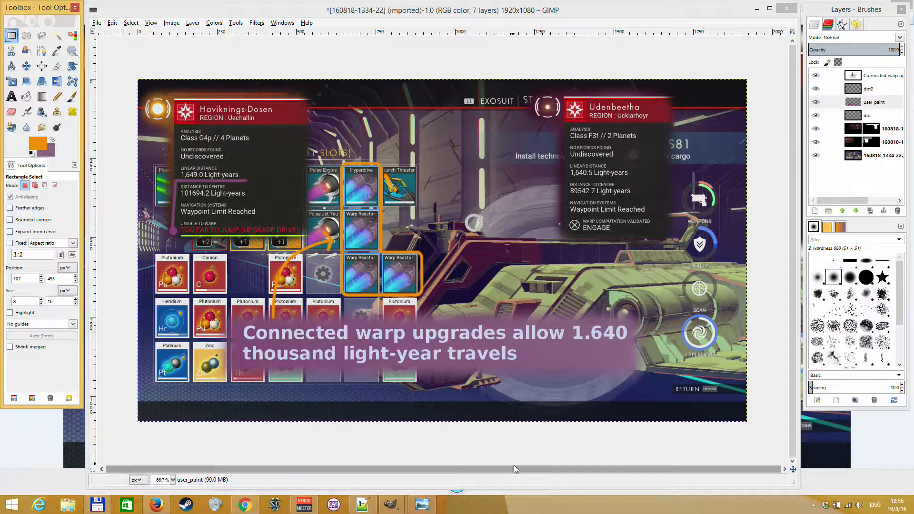
pyautogui.click(533, 468)
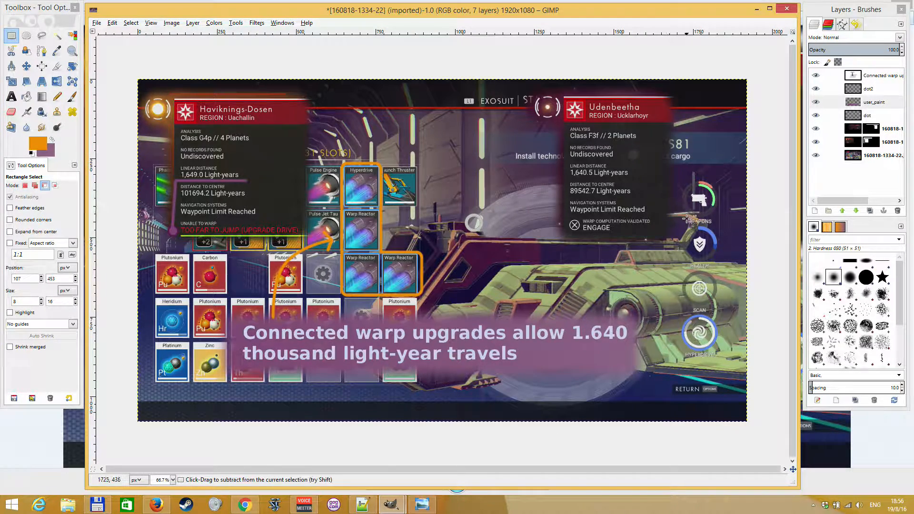
pyautogui.scroll(1, 686, 221)
pyautogui.scroll(-1, 678, 241)
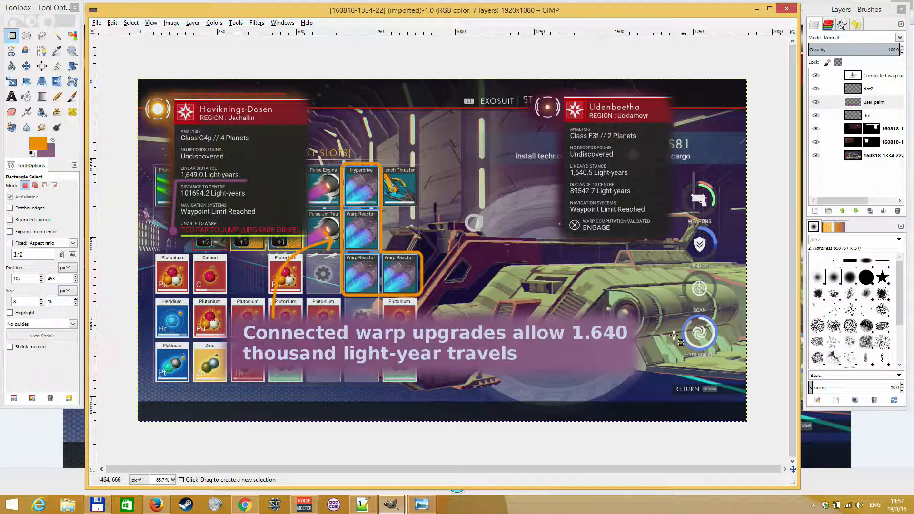
pyautogui.moveTo(152, 507)
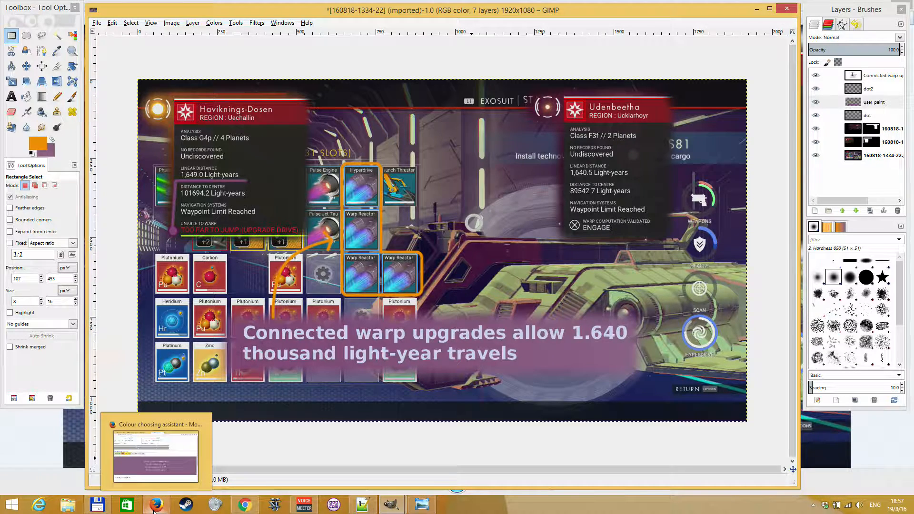
# - Switch to Firefox, show the Online Sequencer page, and place Electric Piano notes at various pitches across its grid
pyautogui.click(195, 426)
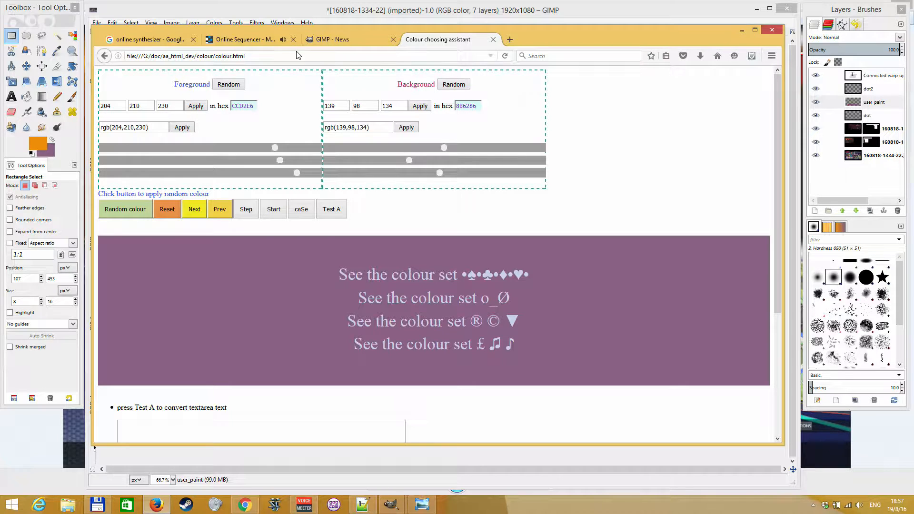
pyautogui.click(240, 39)
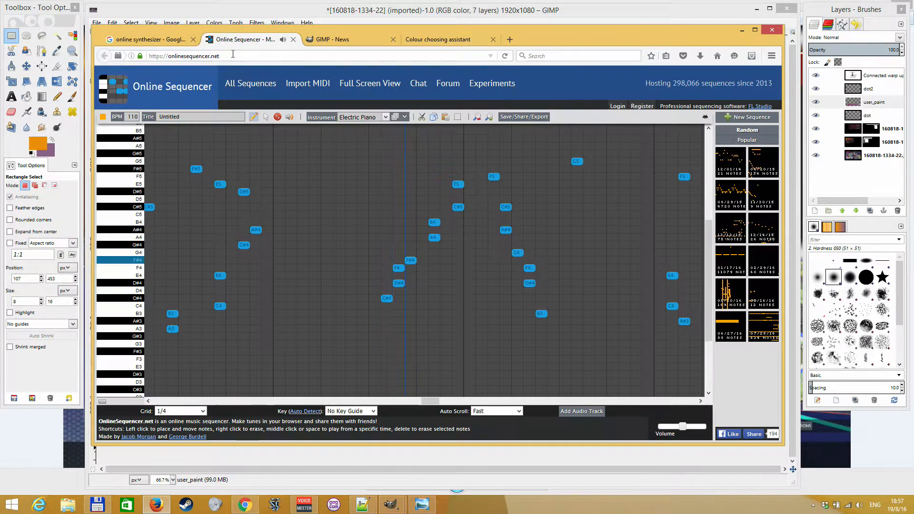
pyautogui.moveTo(429, 402)
pyautogui.mouseDown()
pyautogui.moveTo(682, 405)
pyautogui.moveTo(651, 375)
pyautogui.moveTo(612, 408)
pyautogui.moveTo(425, 407)
pyautogui.mouseUp()
pyautogui.click(424, 223)
pyautogui.click(449, 291)
pyautogui.click(473, 343)
pyautogui.click(497, 359)
pyautogui.click(495, 284)
pyautogui.click(520, 337)
pyautogui.click(544, 359)
pyautogui.click(579, 367)
pyautogui.click(627, 337)
pyautogui.click(639, 329)
pyautogui.click(615, 368)
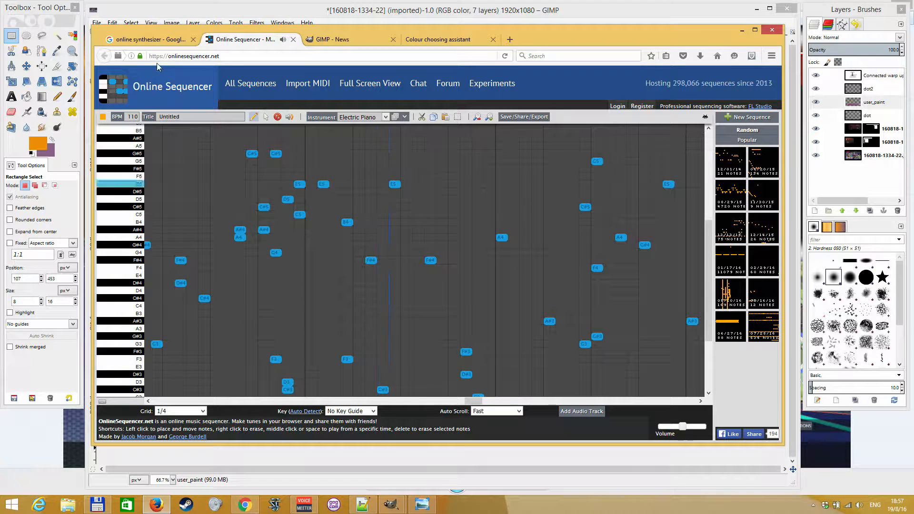
# - Look at the Google results for online synthesizer and the Online Sequencer tune, and switch back to GIMP
pyautogui.click(128, 41)
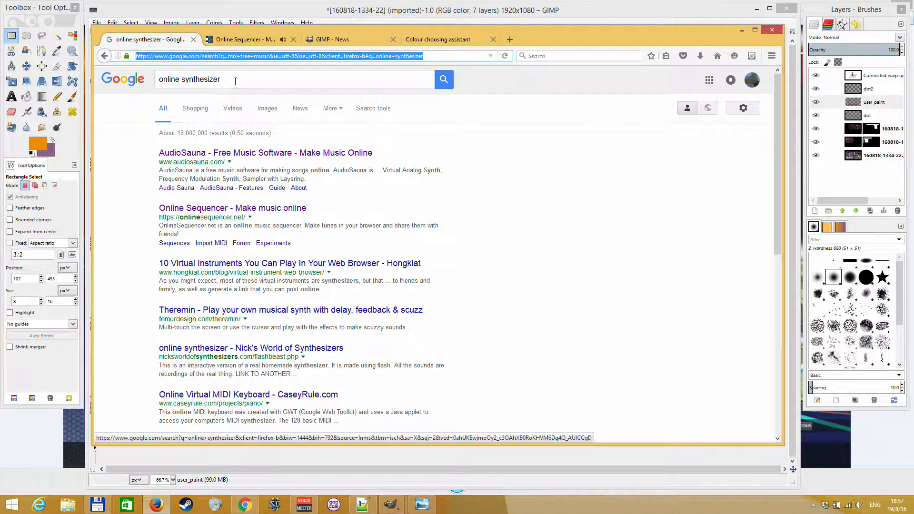
pyautogui.click(230, 48)
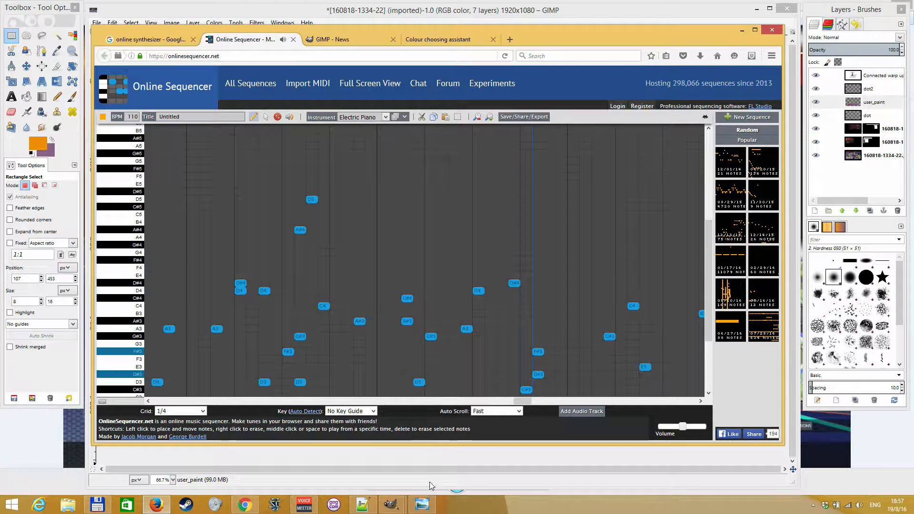
pyautogui.click(399, 506)
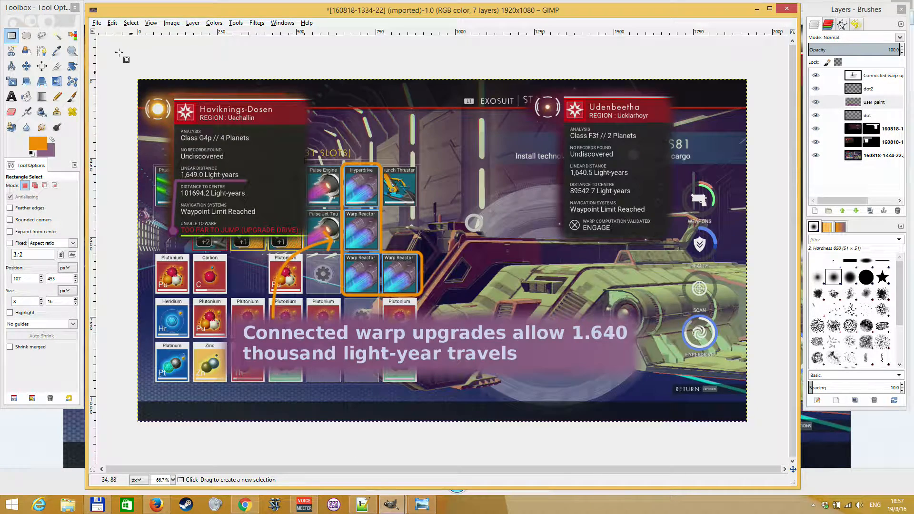
pyautogui.click(93, 23)
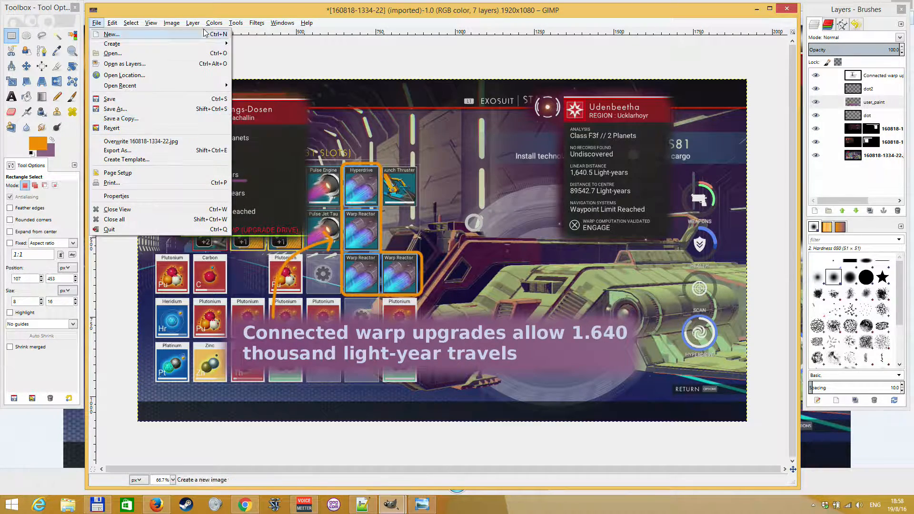
pyautogui.click(208, 13)
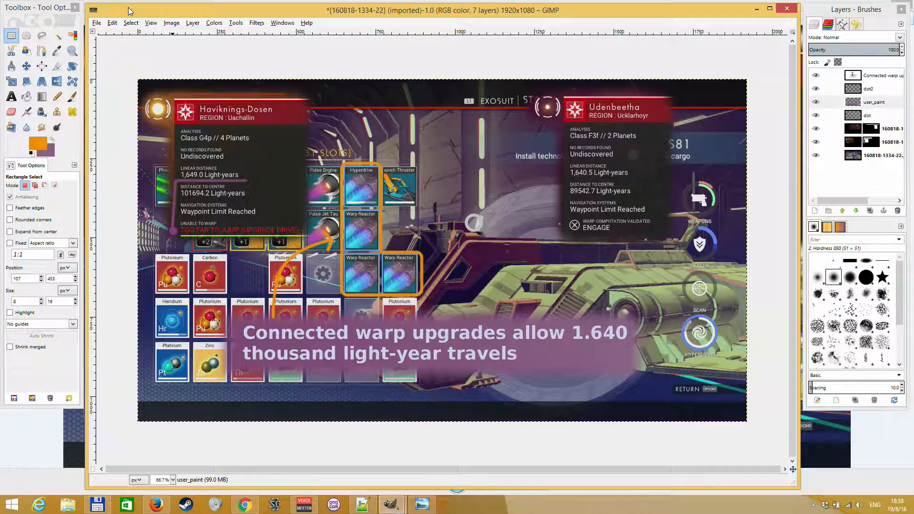
pyautogui.click(97, 23)
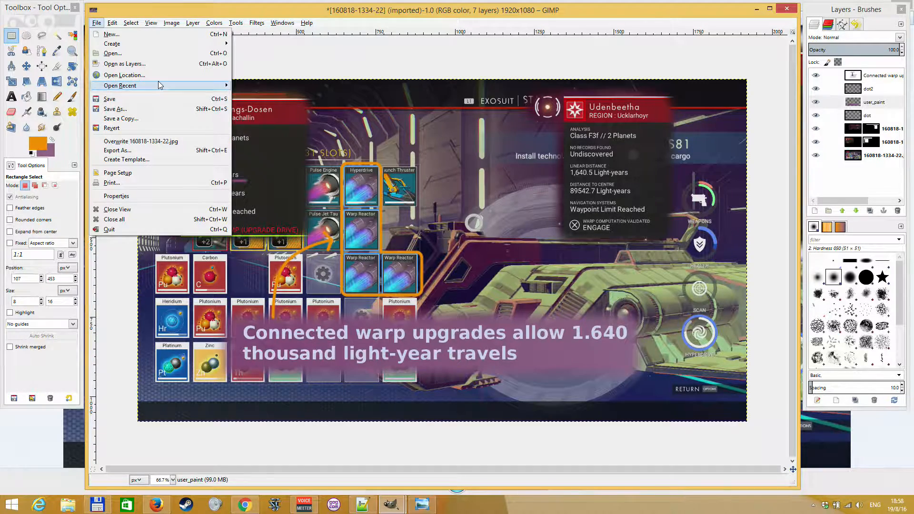
pyautogui.click(126, 150)
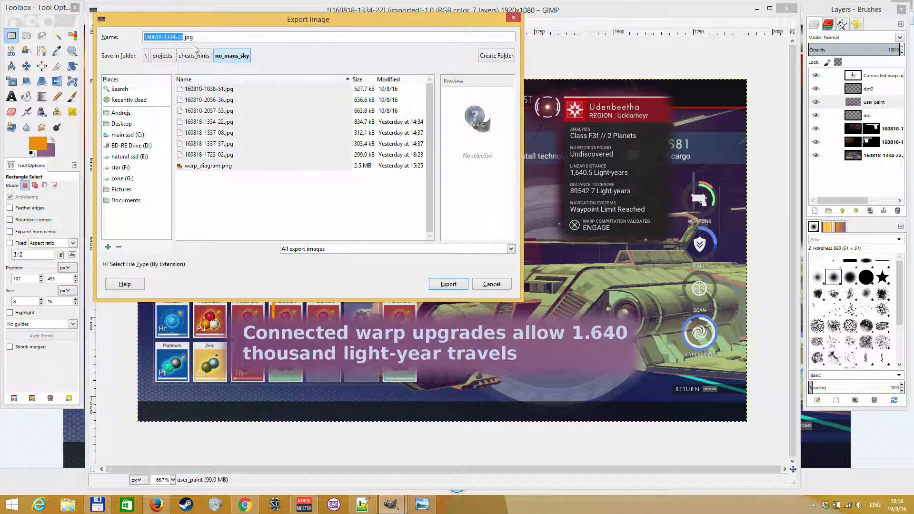
pyautogui.click(212, 38)
pyautogui.click(348, 251)
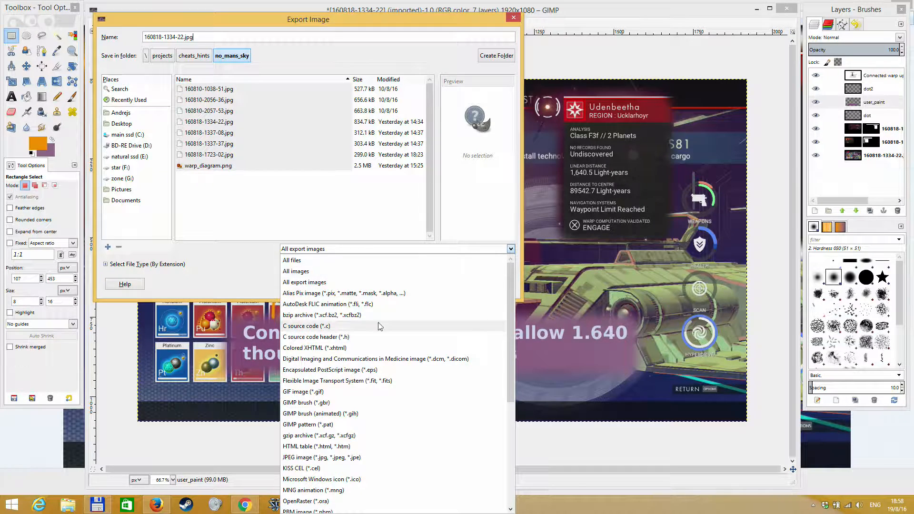
pyautogui.click(346, 253)
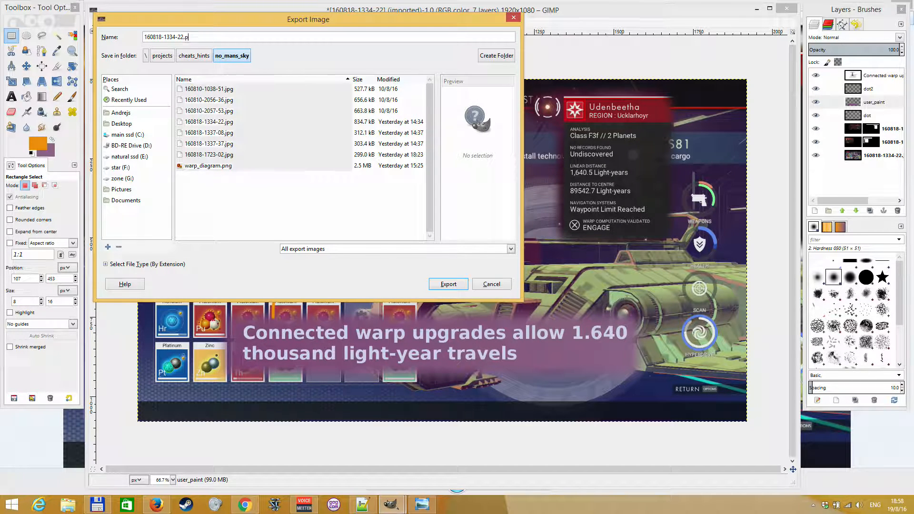
pyautogui.press('Left')
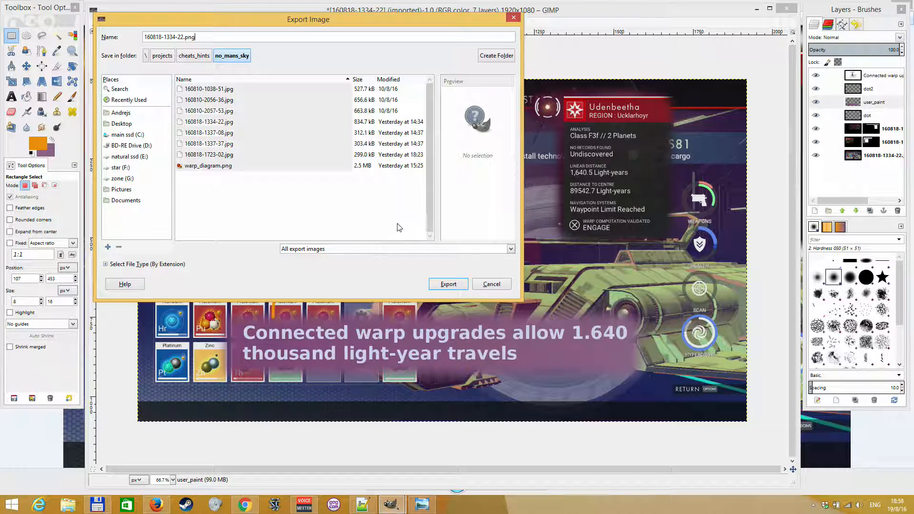
# - Bring up the PNG export options for the image, and cancel the export
pyautogui.click(449, 284)
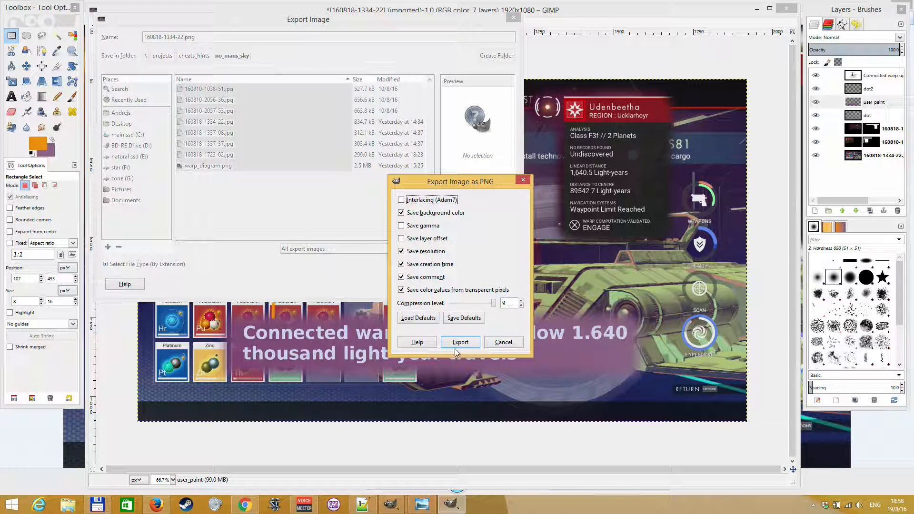
pyautogui.click(512, 346)
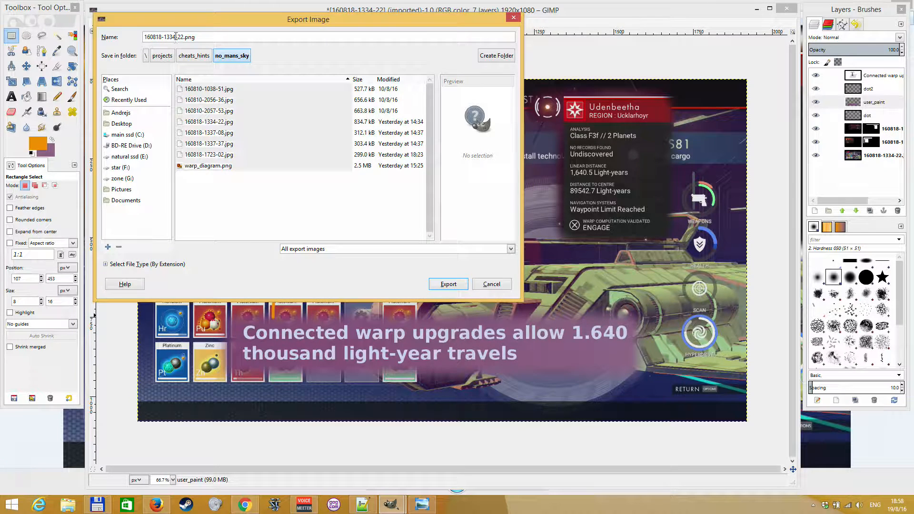
pyautogui.click(492, 286)
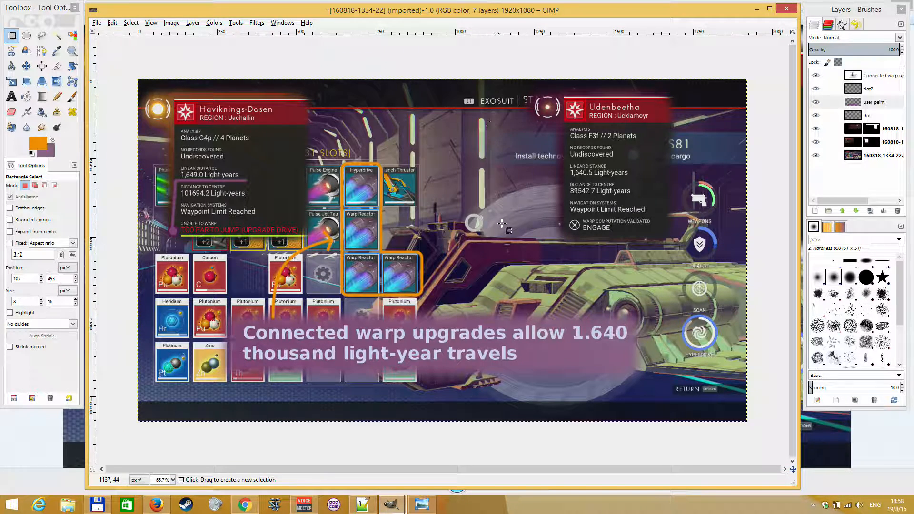